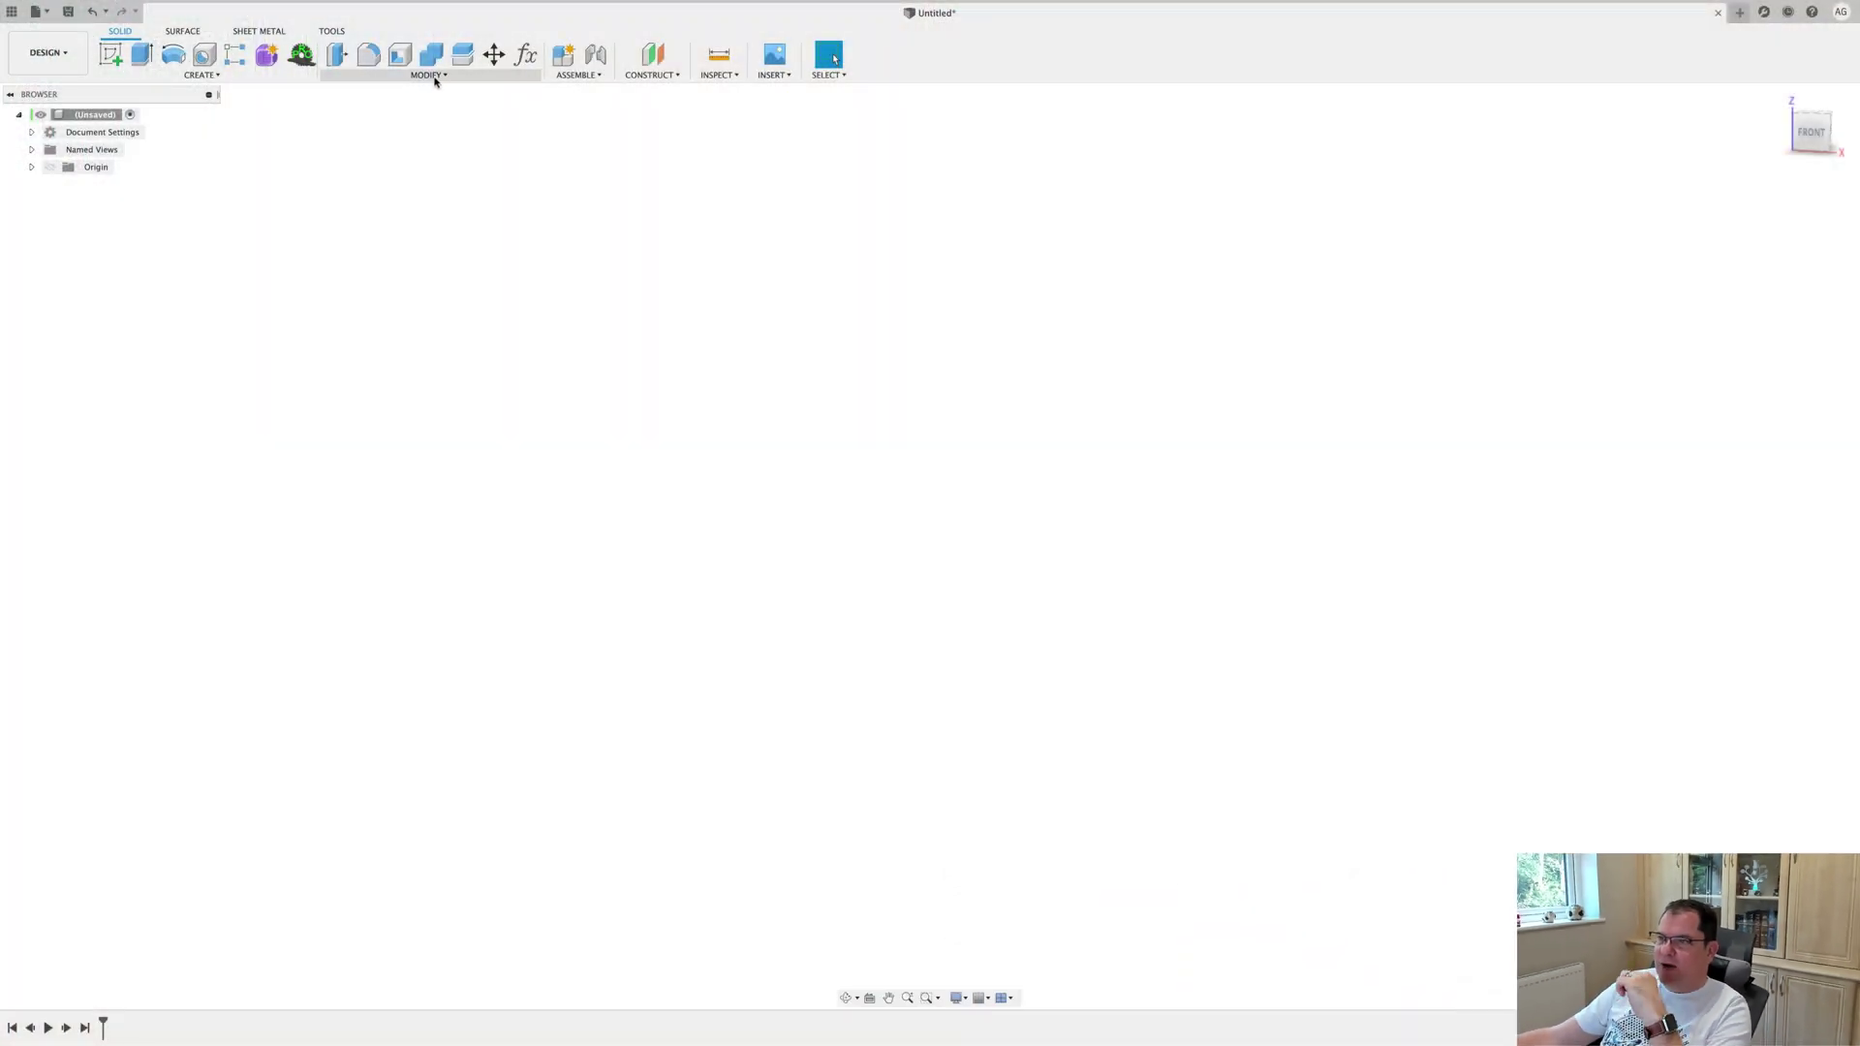
click(426, 75)
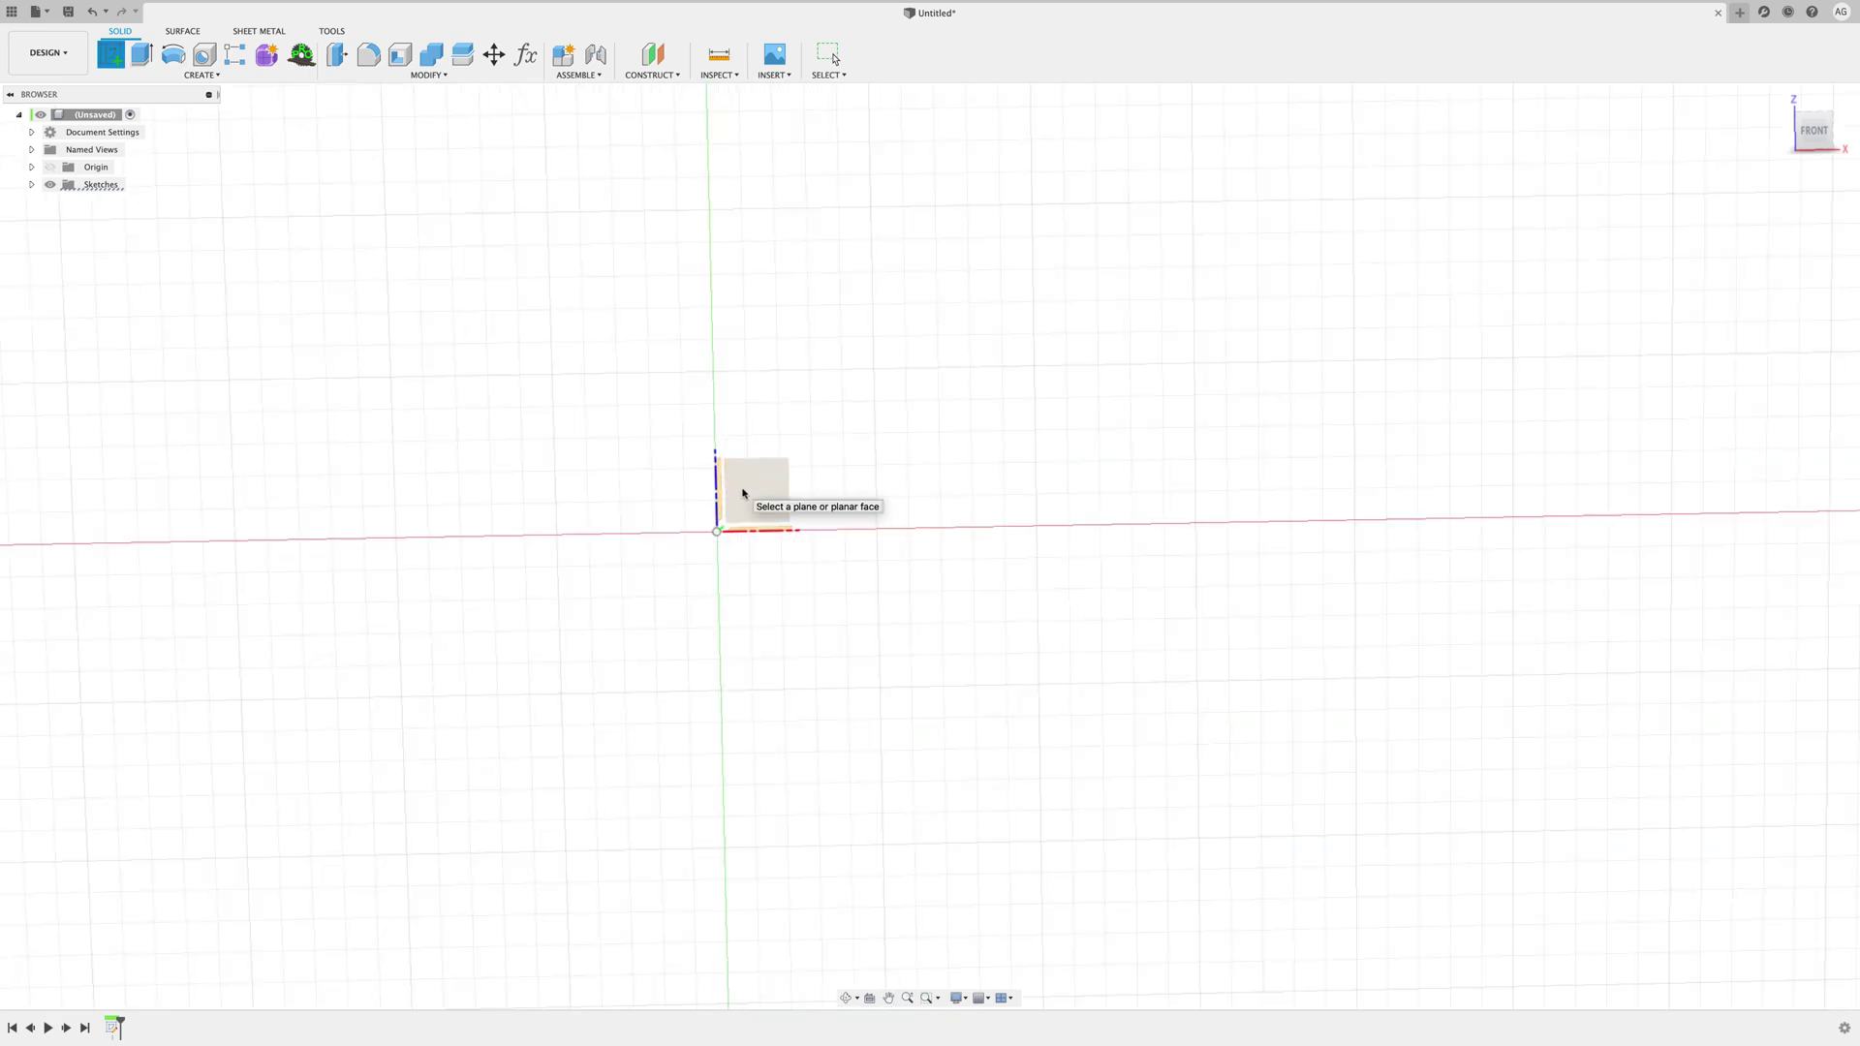
Step: Sketch a rectangle 20 mm wide and 500 mm high on the front plane, starting from the origin
click(741, 492)
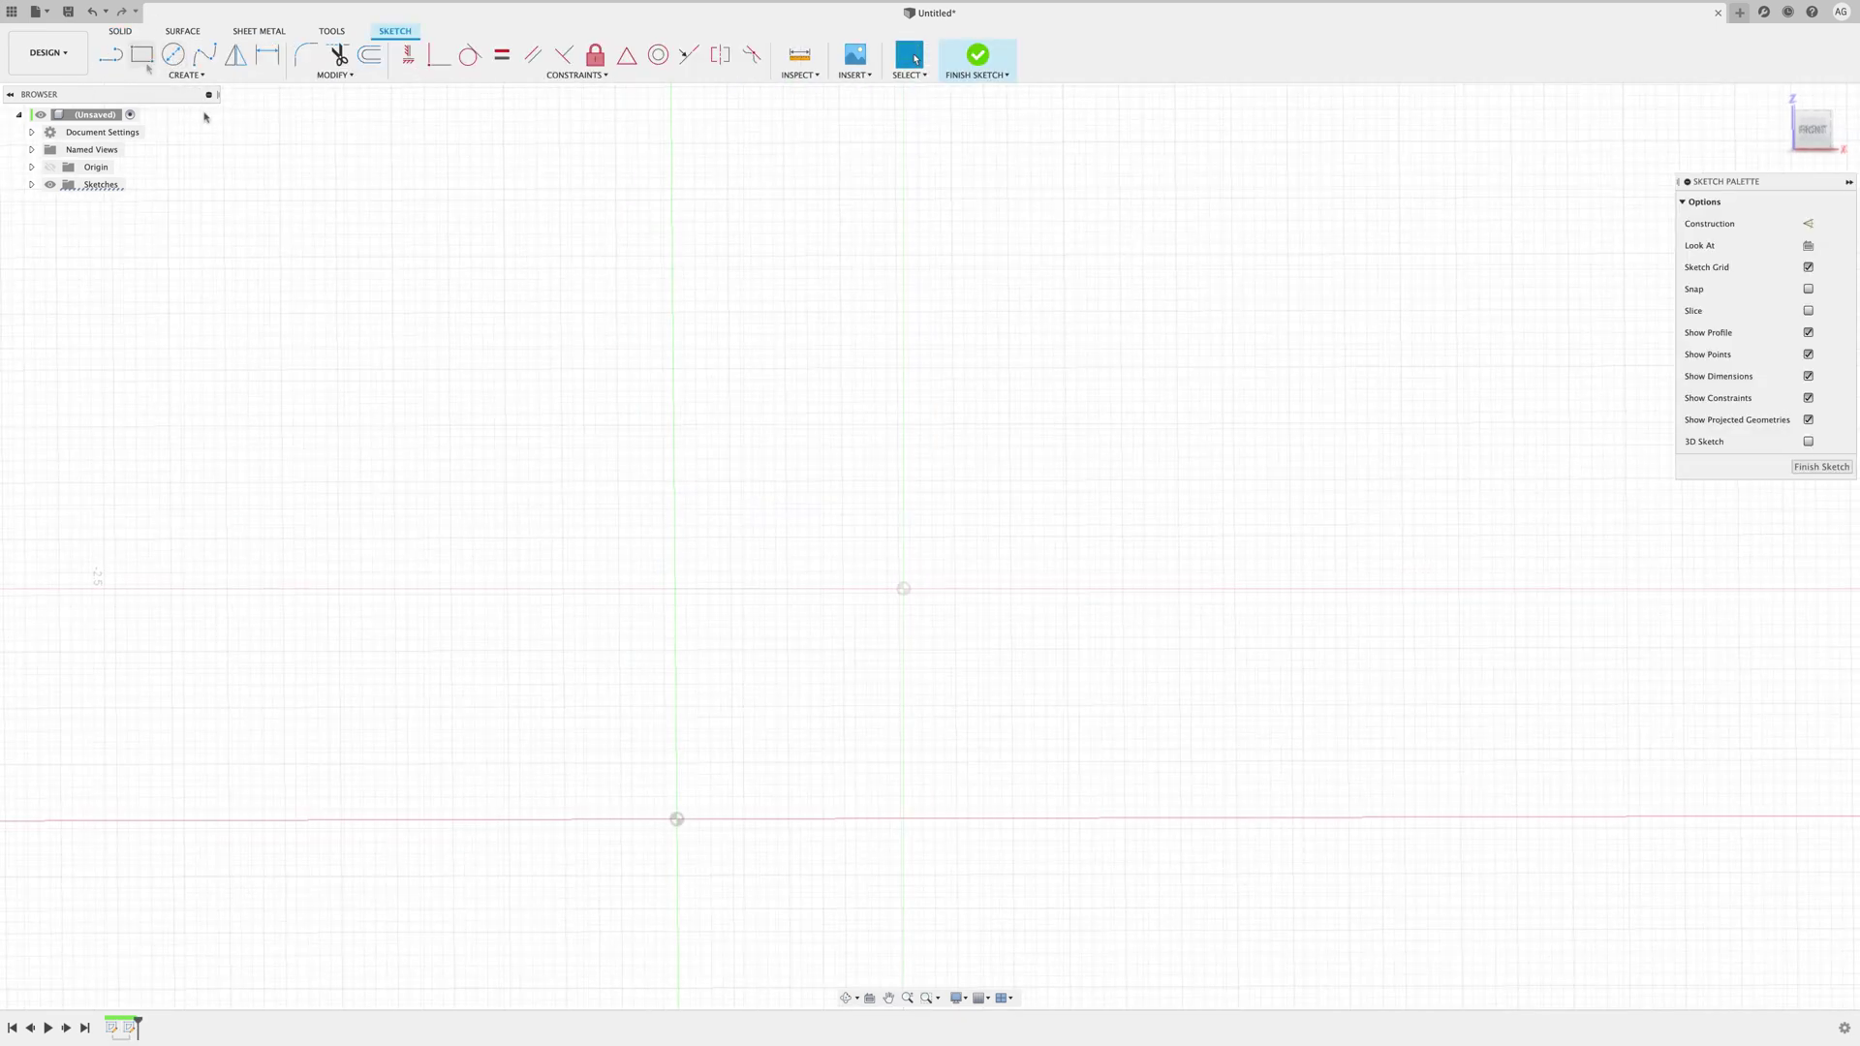
click(142, 54)
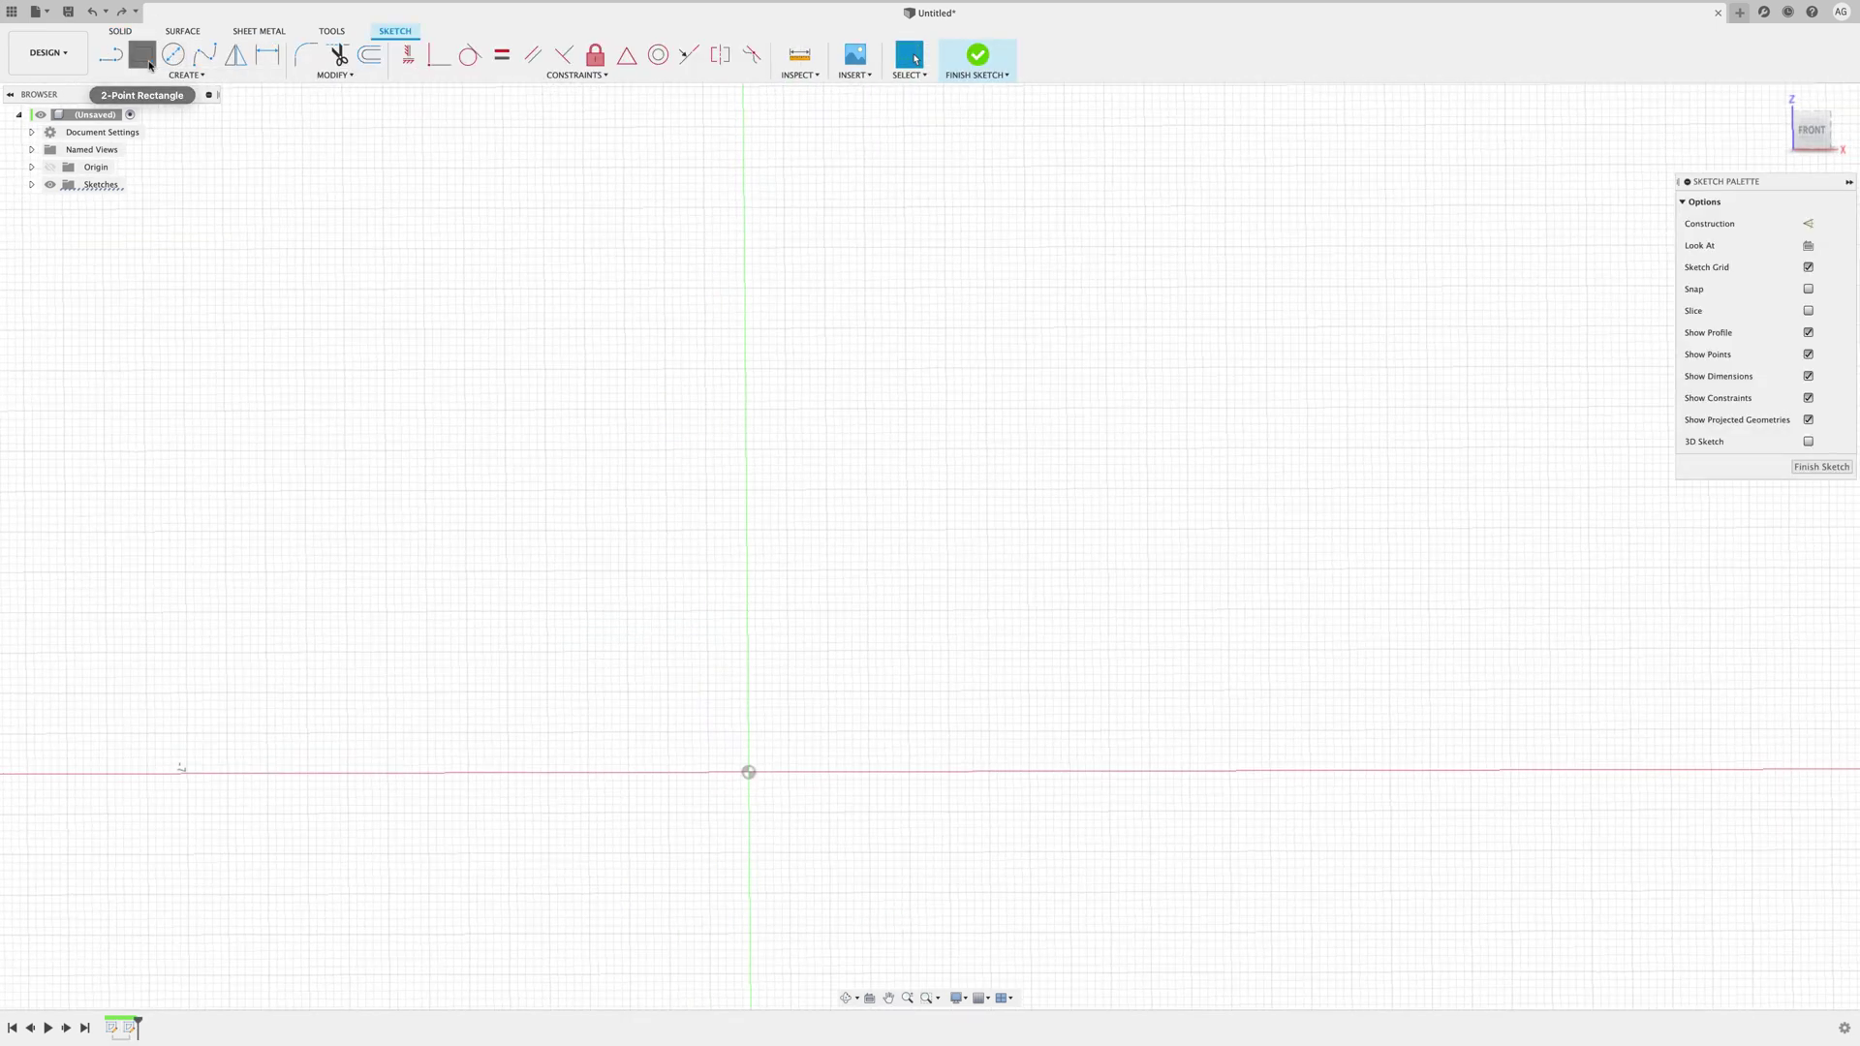
click(749, 772)
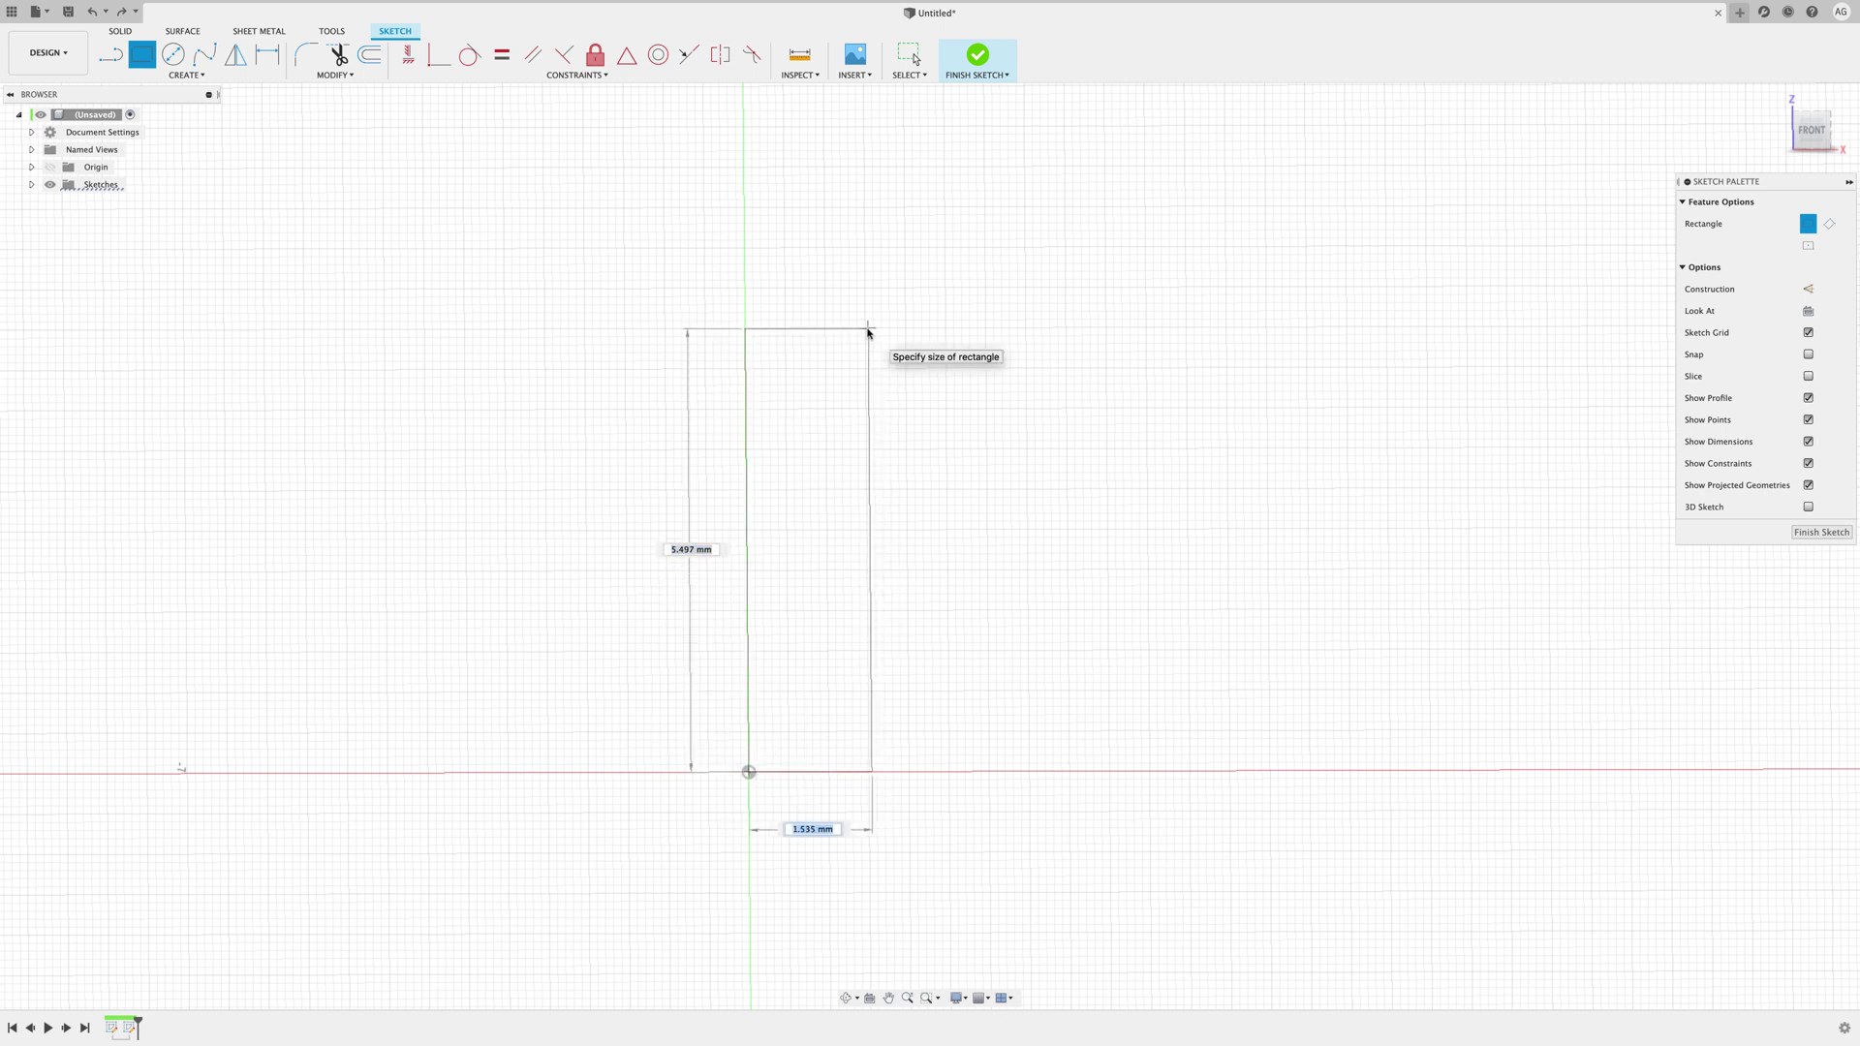
text(20)
key(Tab)
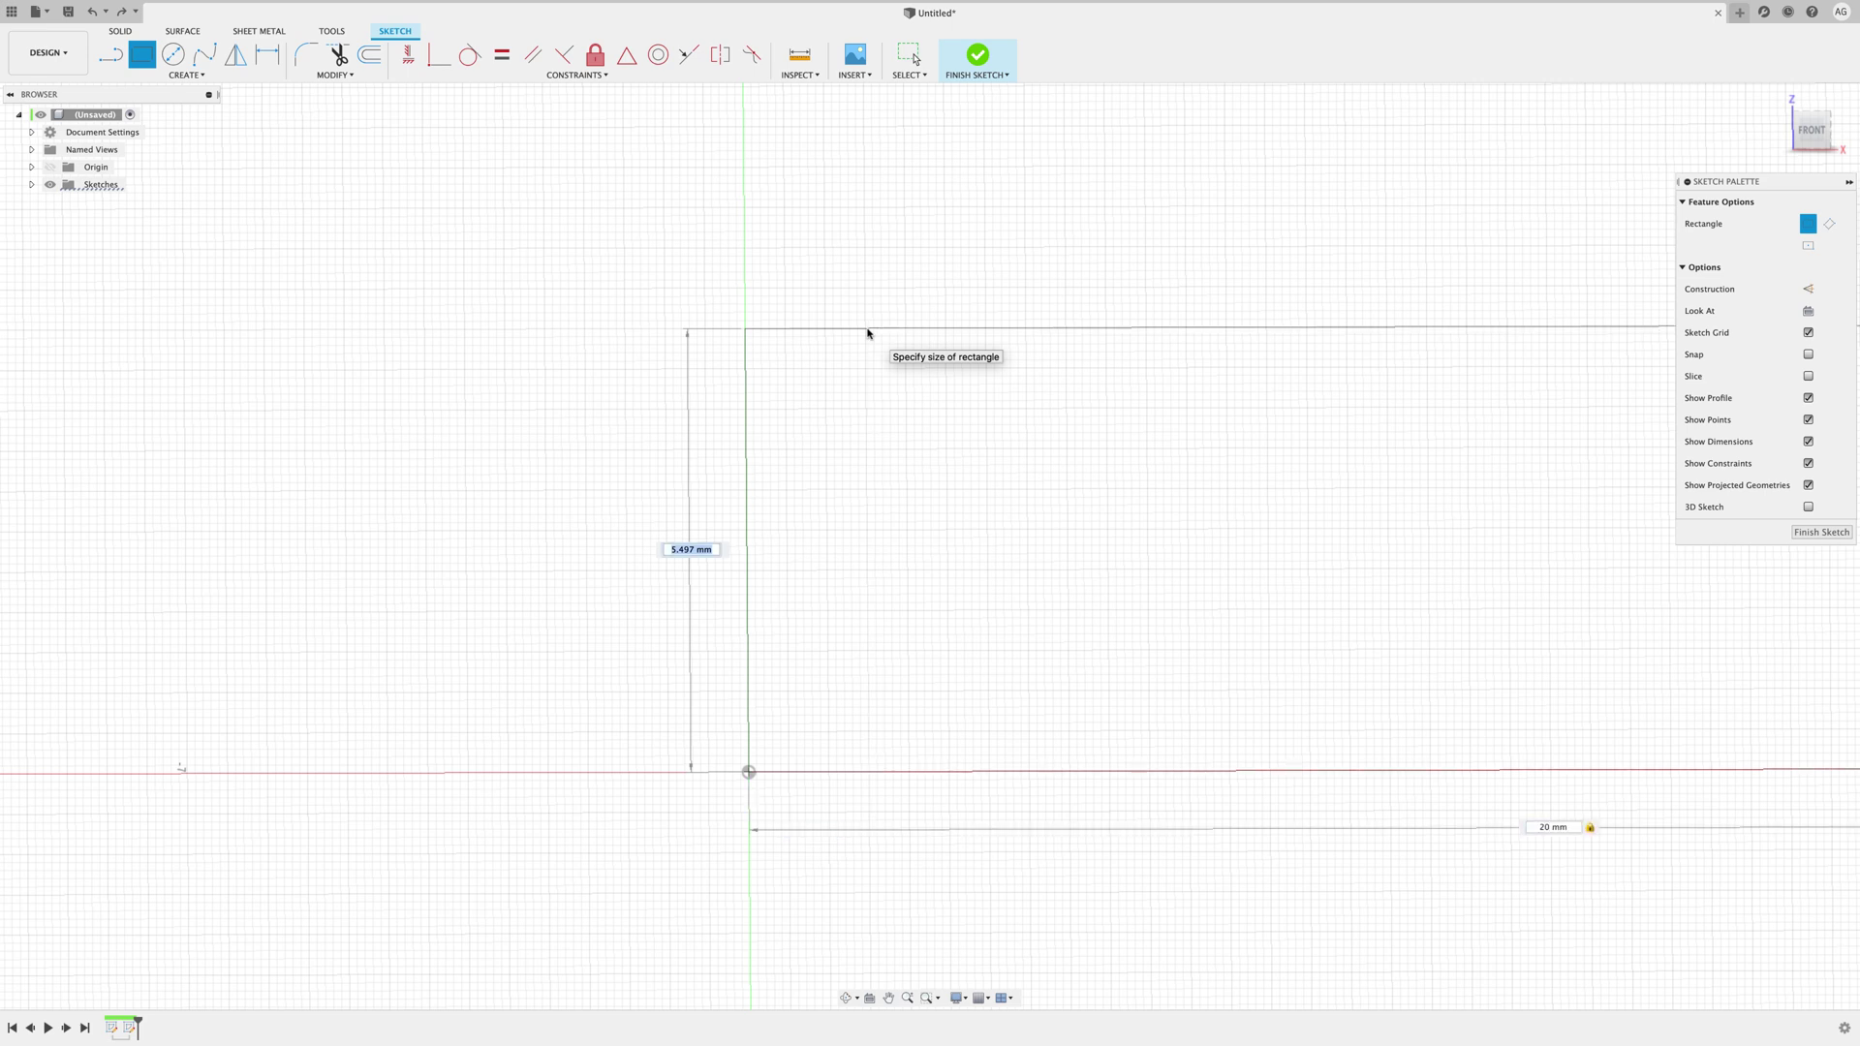
text(500)
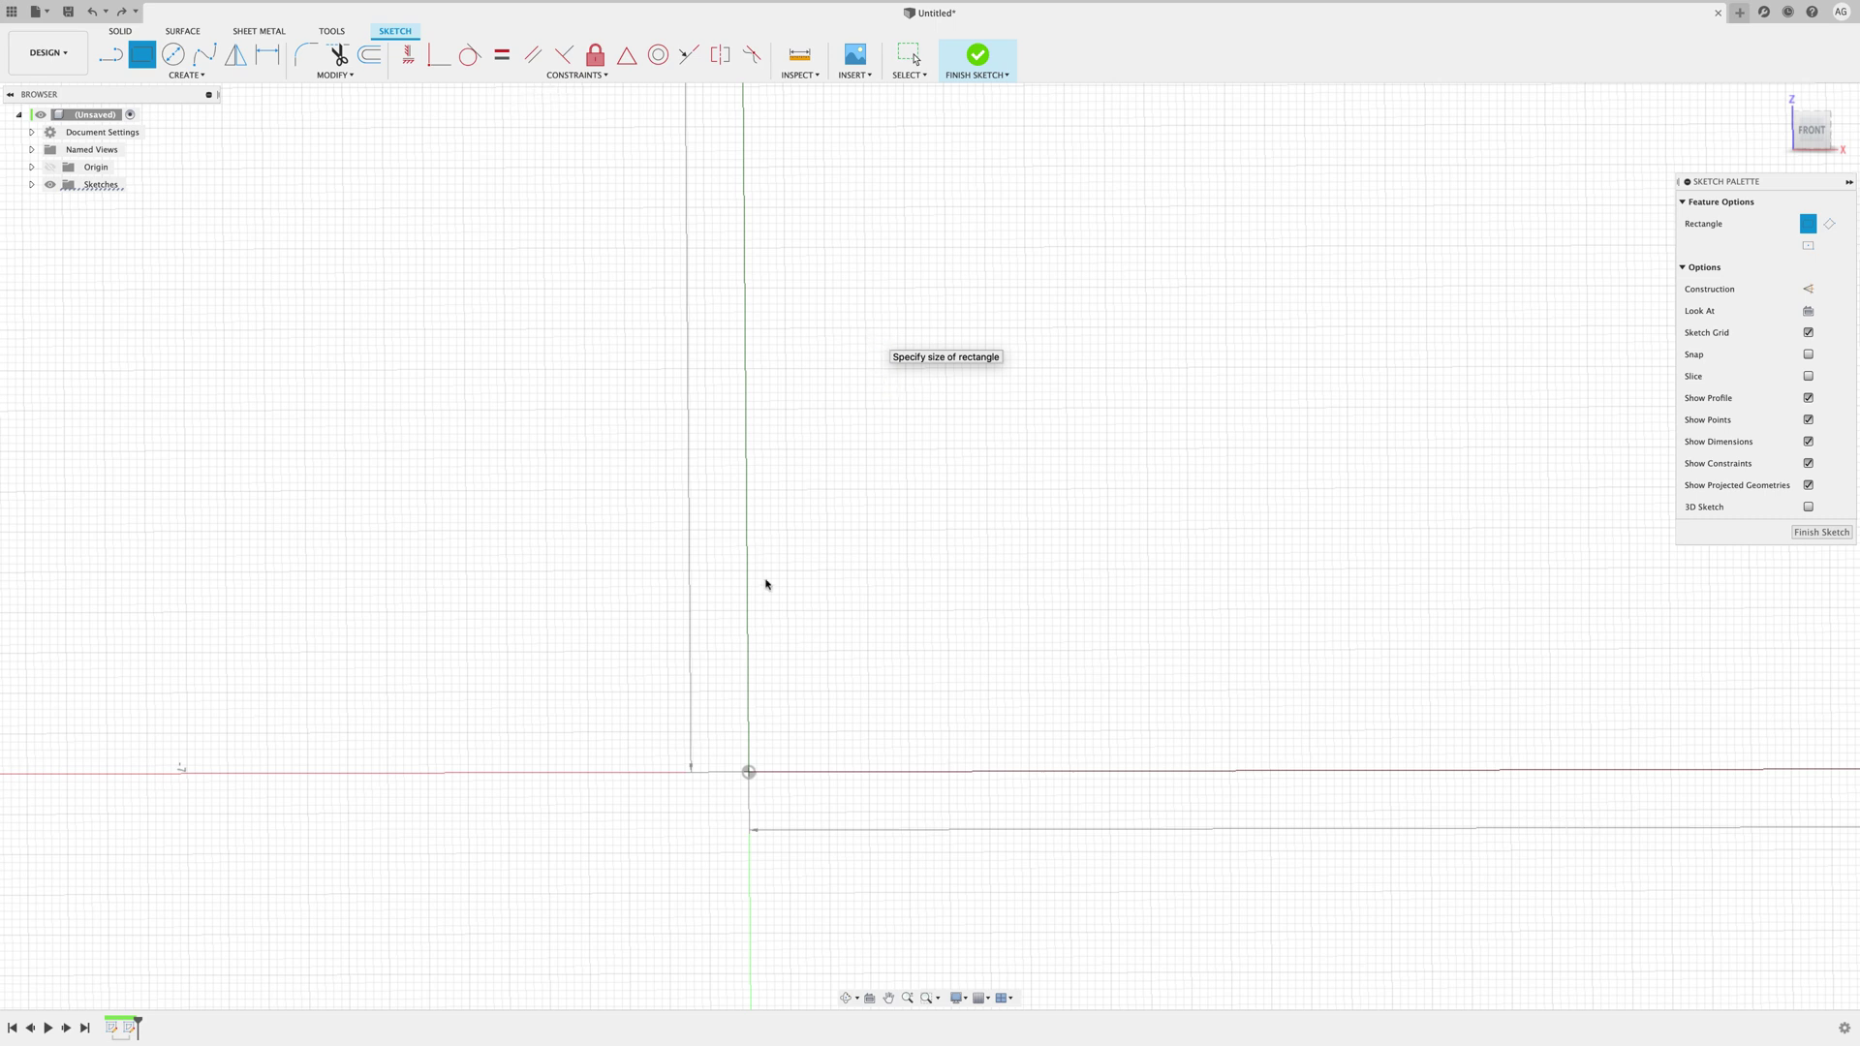
key(Return)
key(Escape)
Step: Set the rectangle's height to 100 mm and finish the sketch
scroll(730, 734, down, 10)
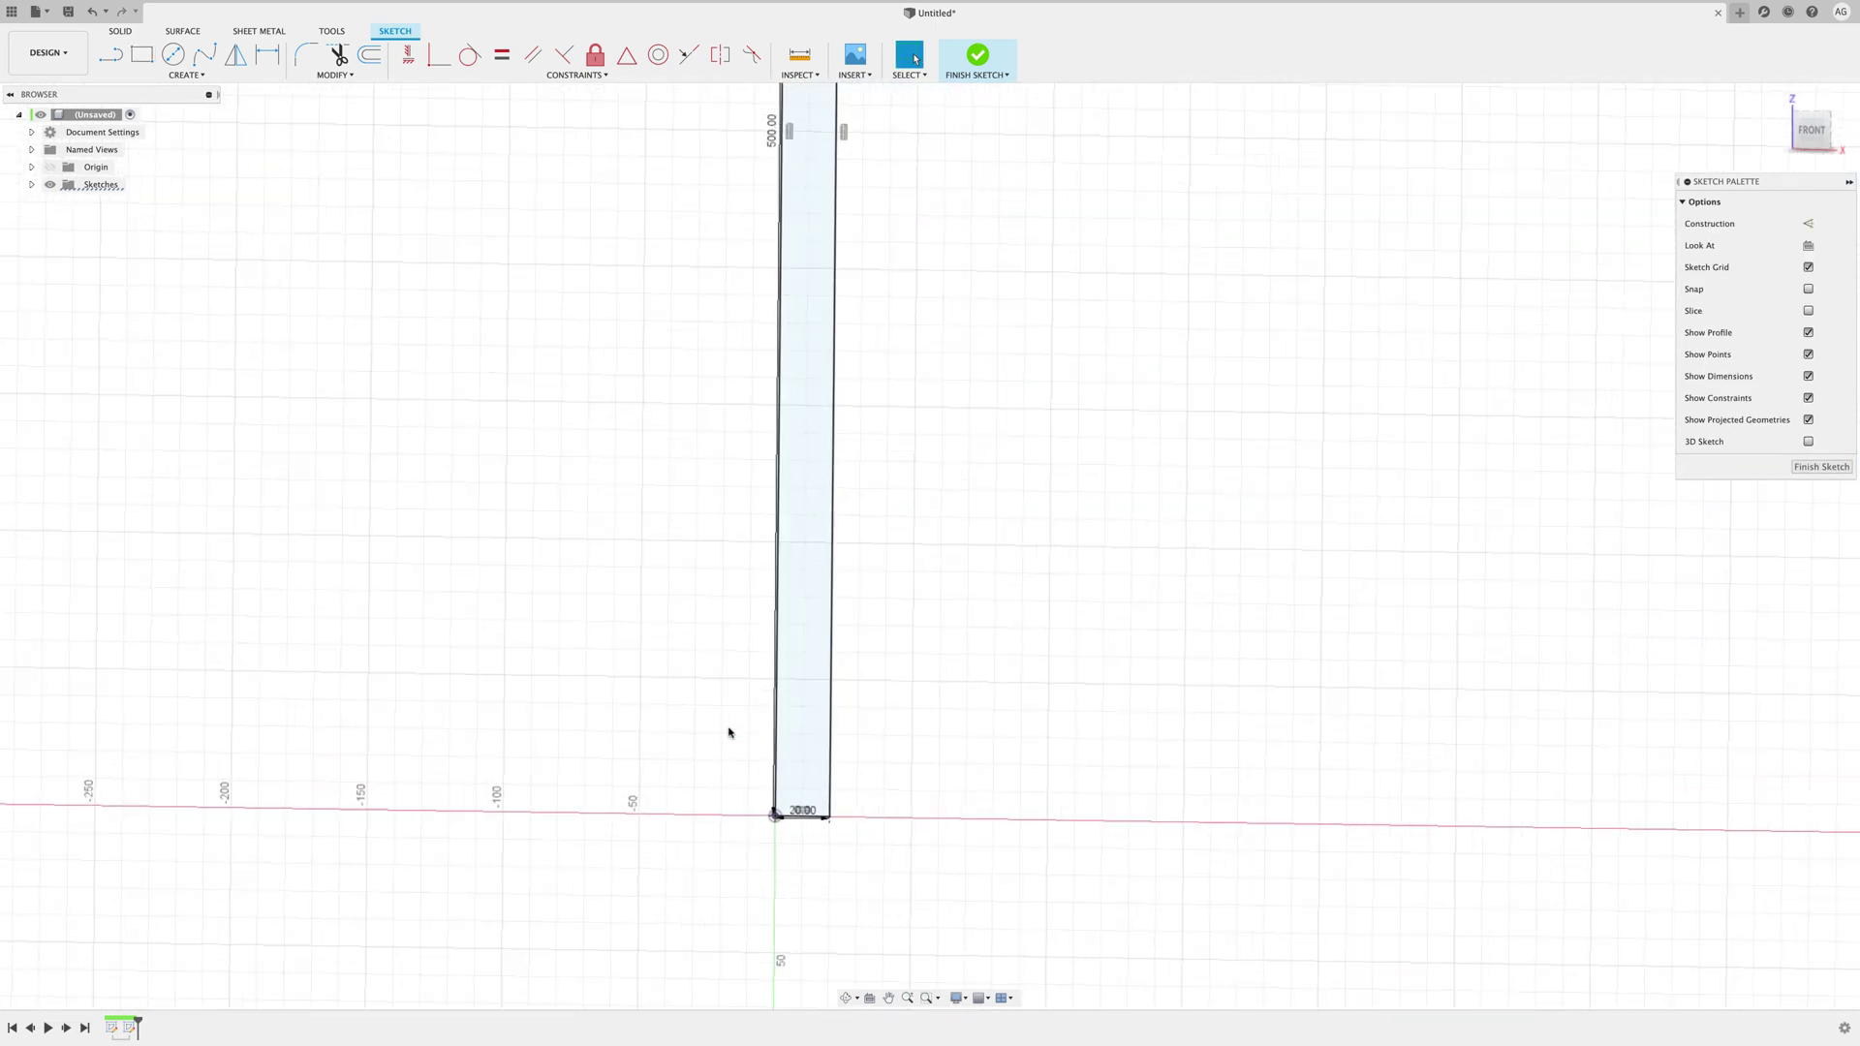
scroll(730, 732, down, 8)
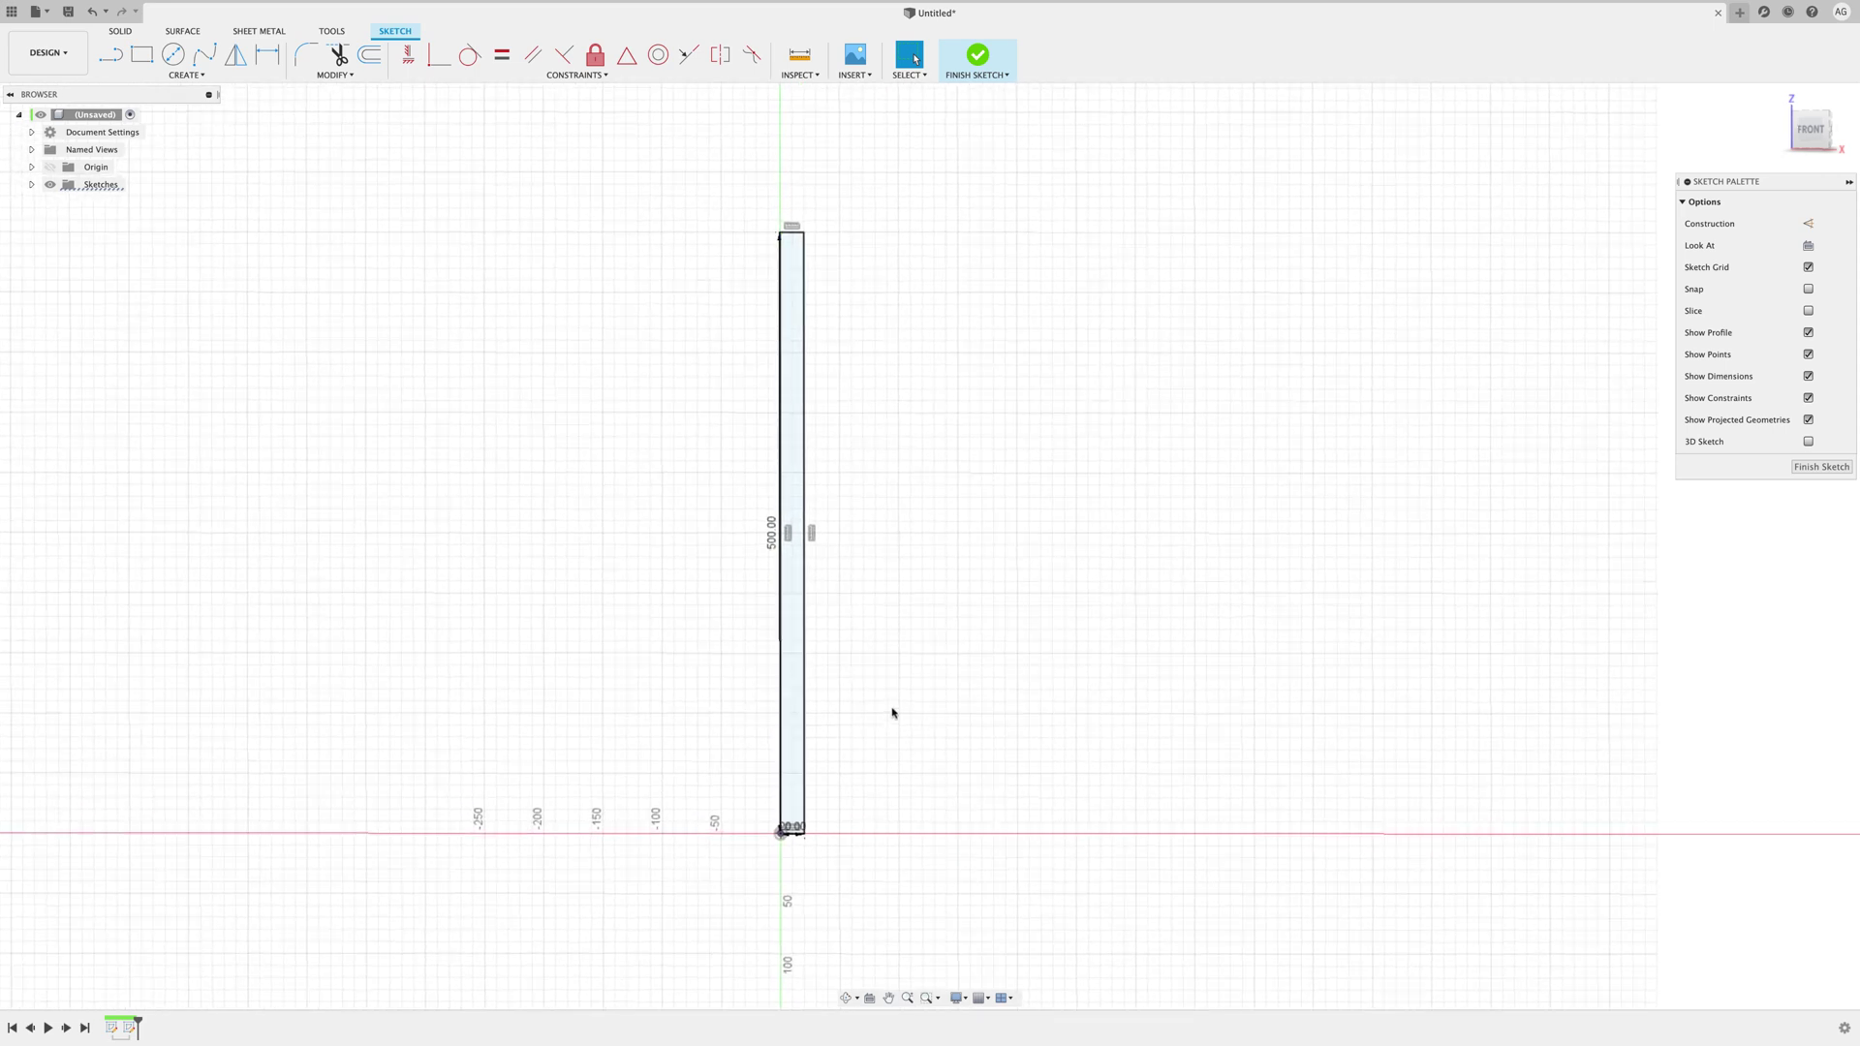
scroll(892, 712, up, 6)
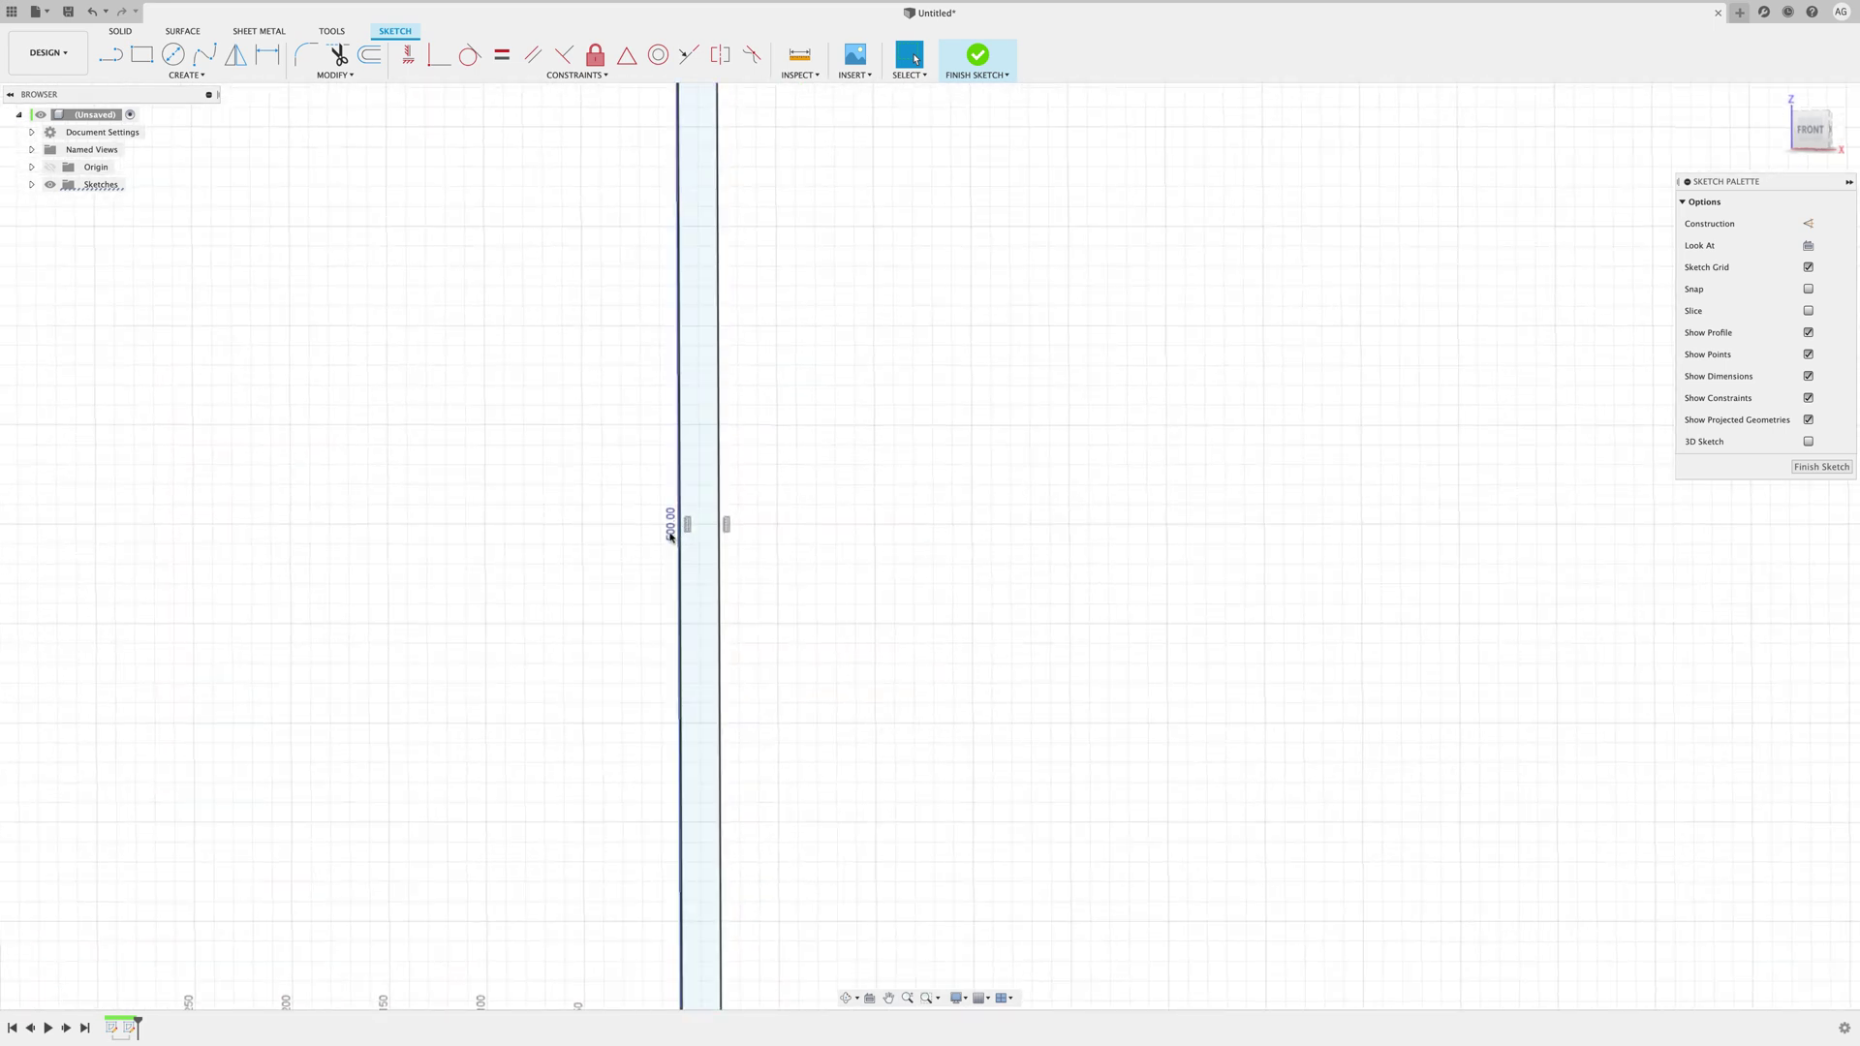
double_click(670, 536)
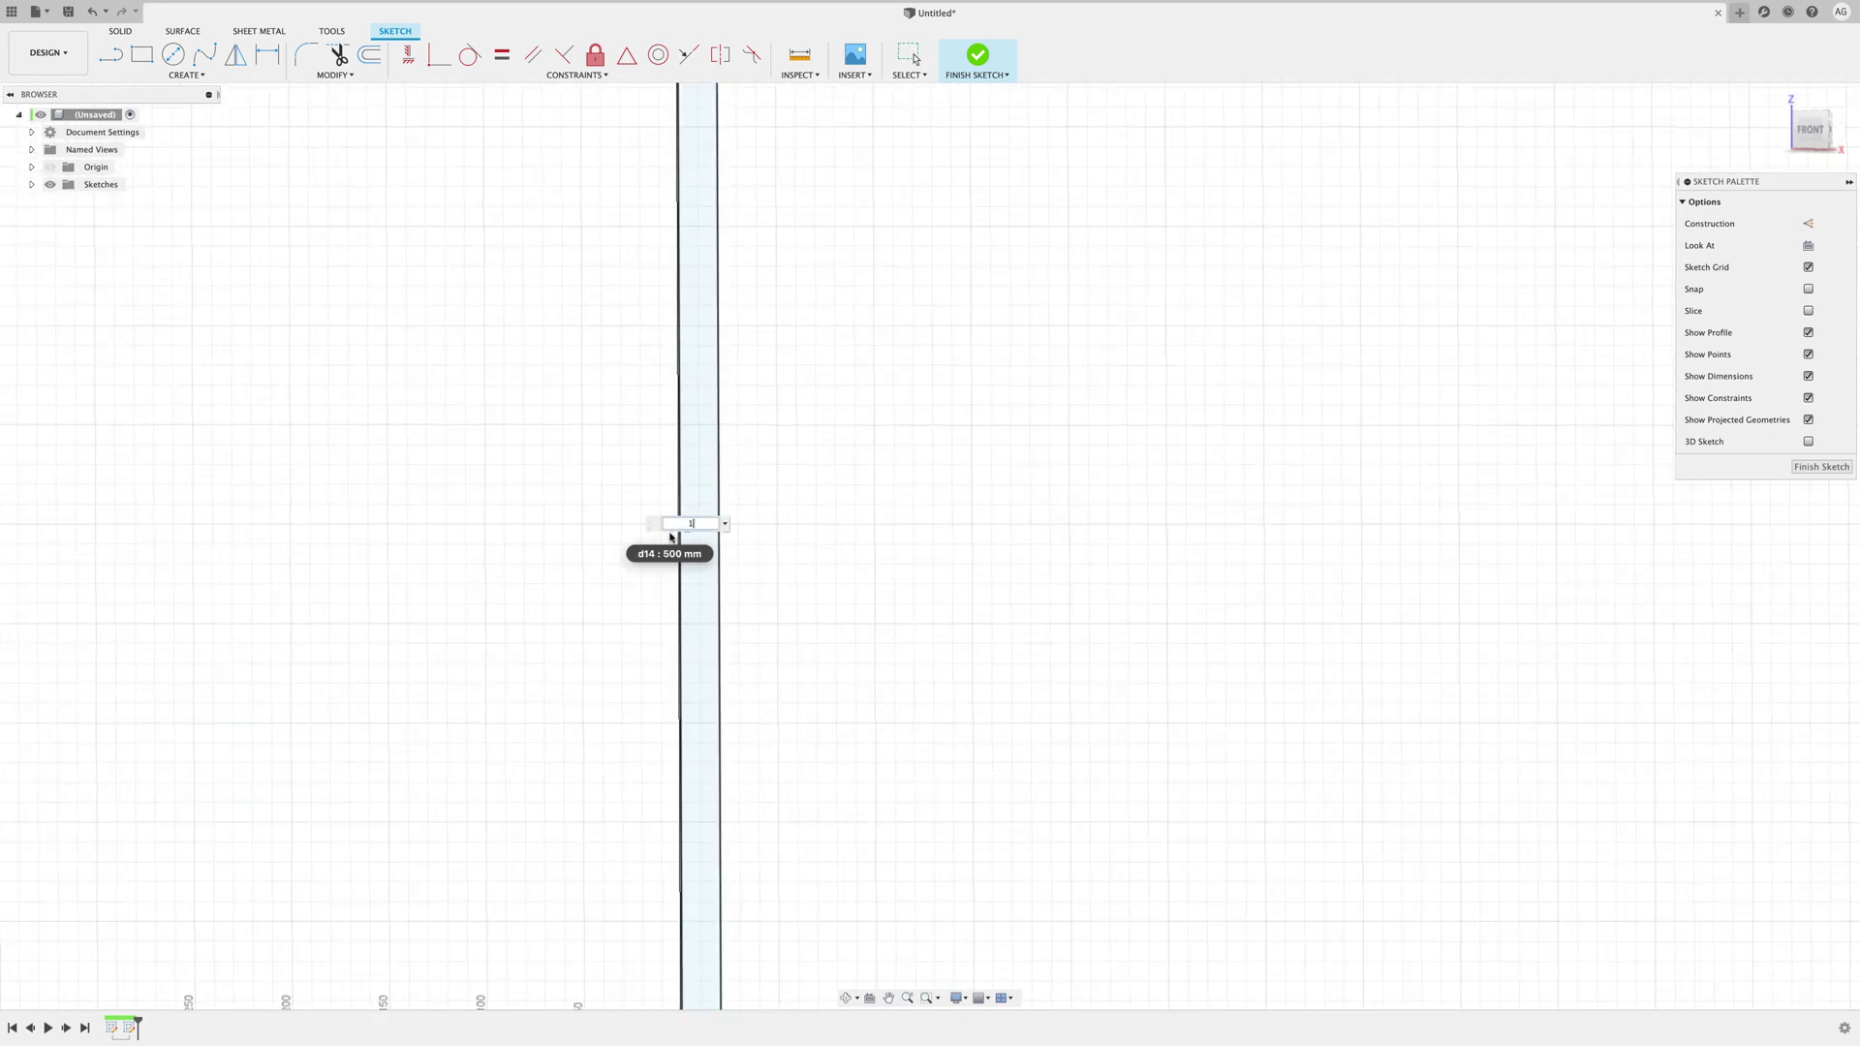
key(Return)
scroll(805, 733, down, 5)
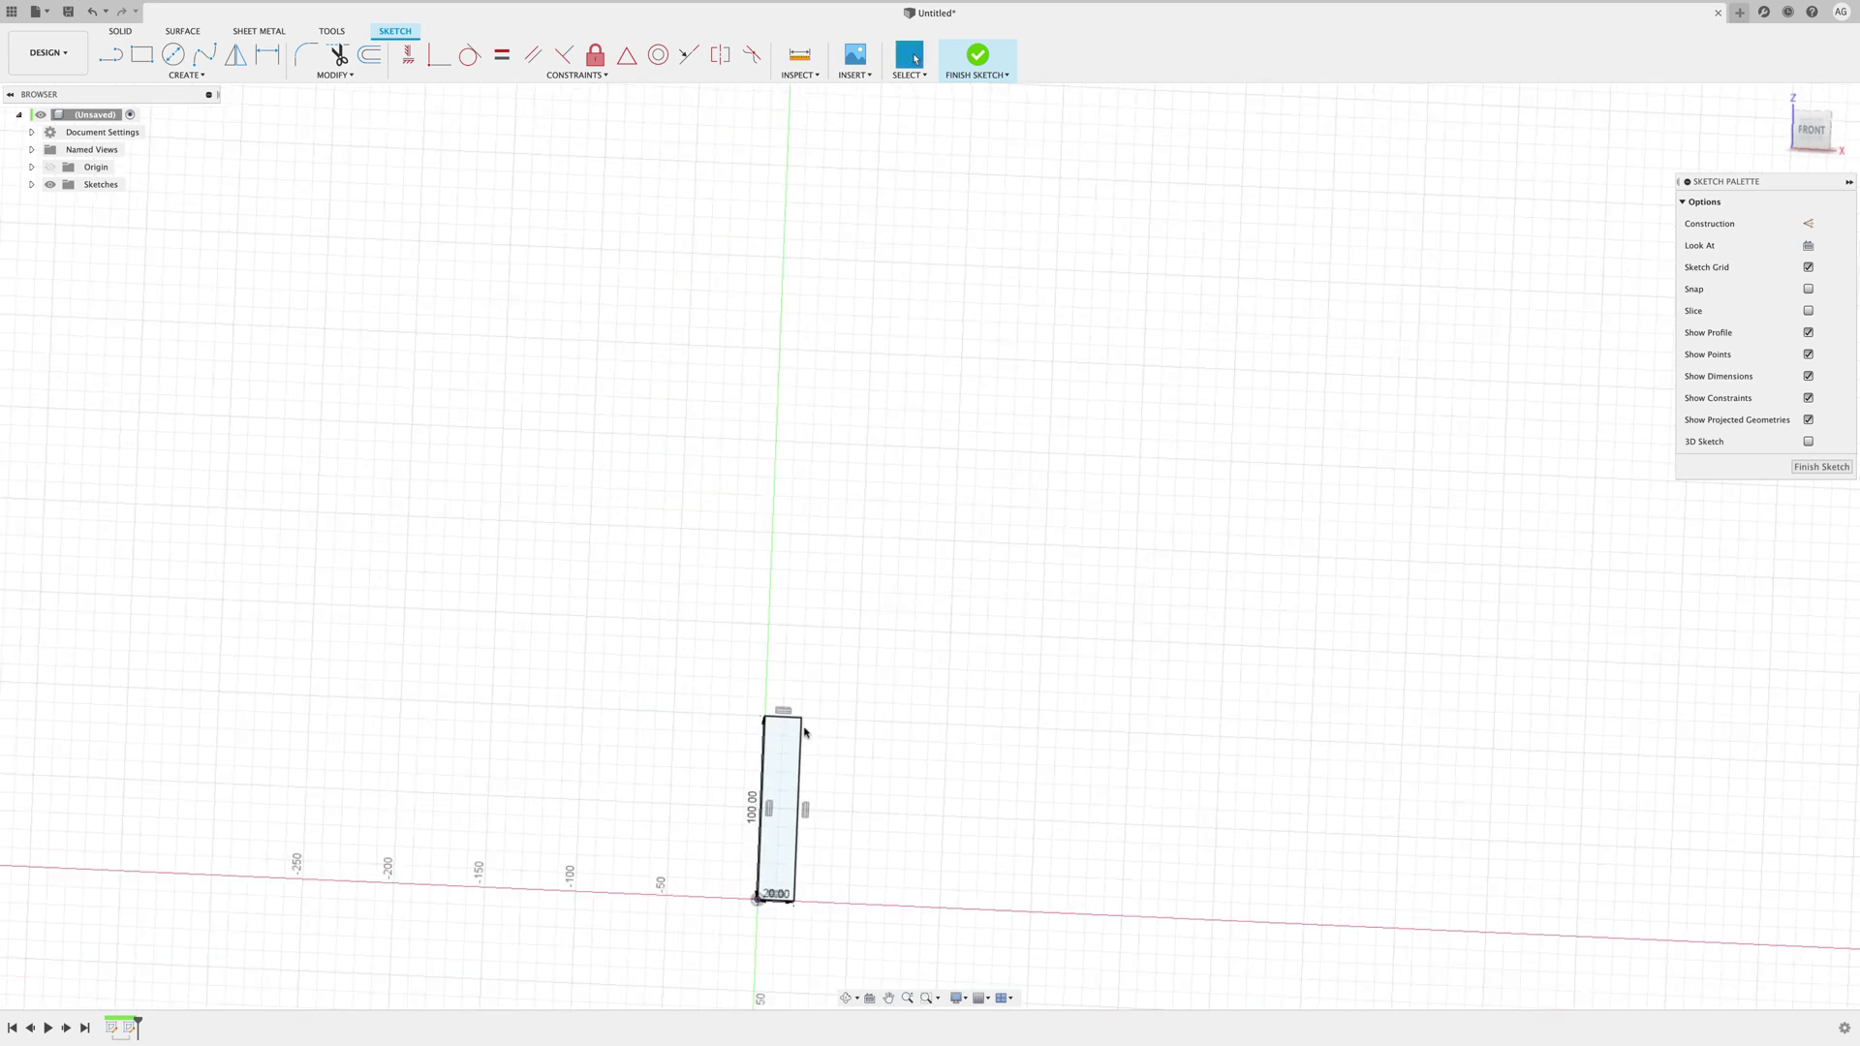
scroll(881, 720, up, 10)
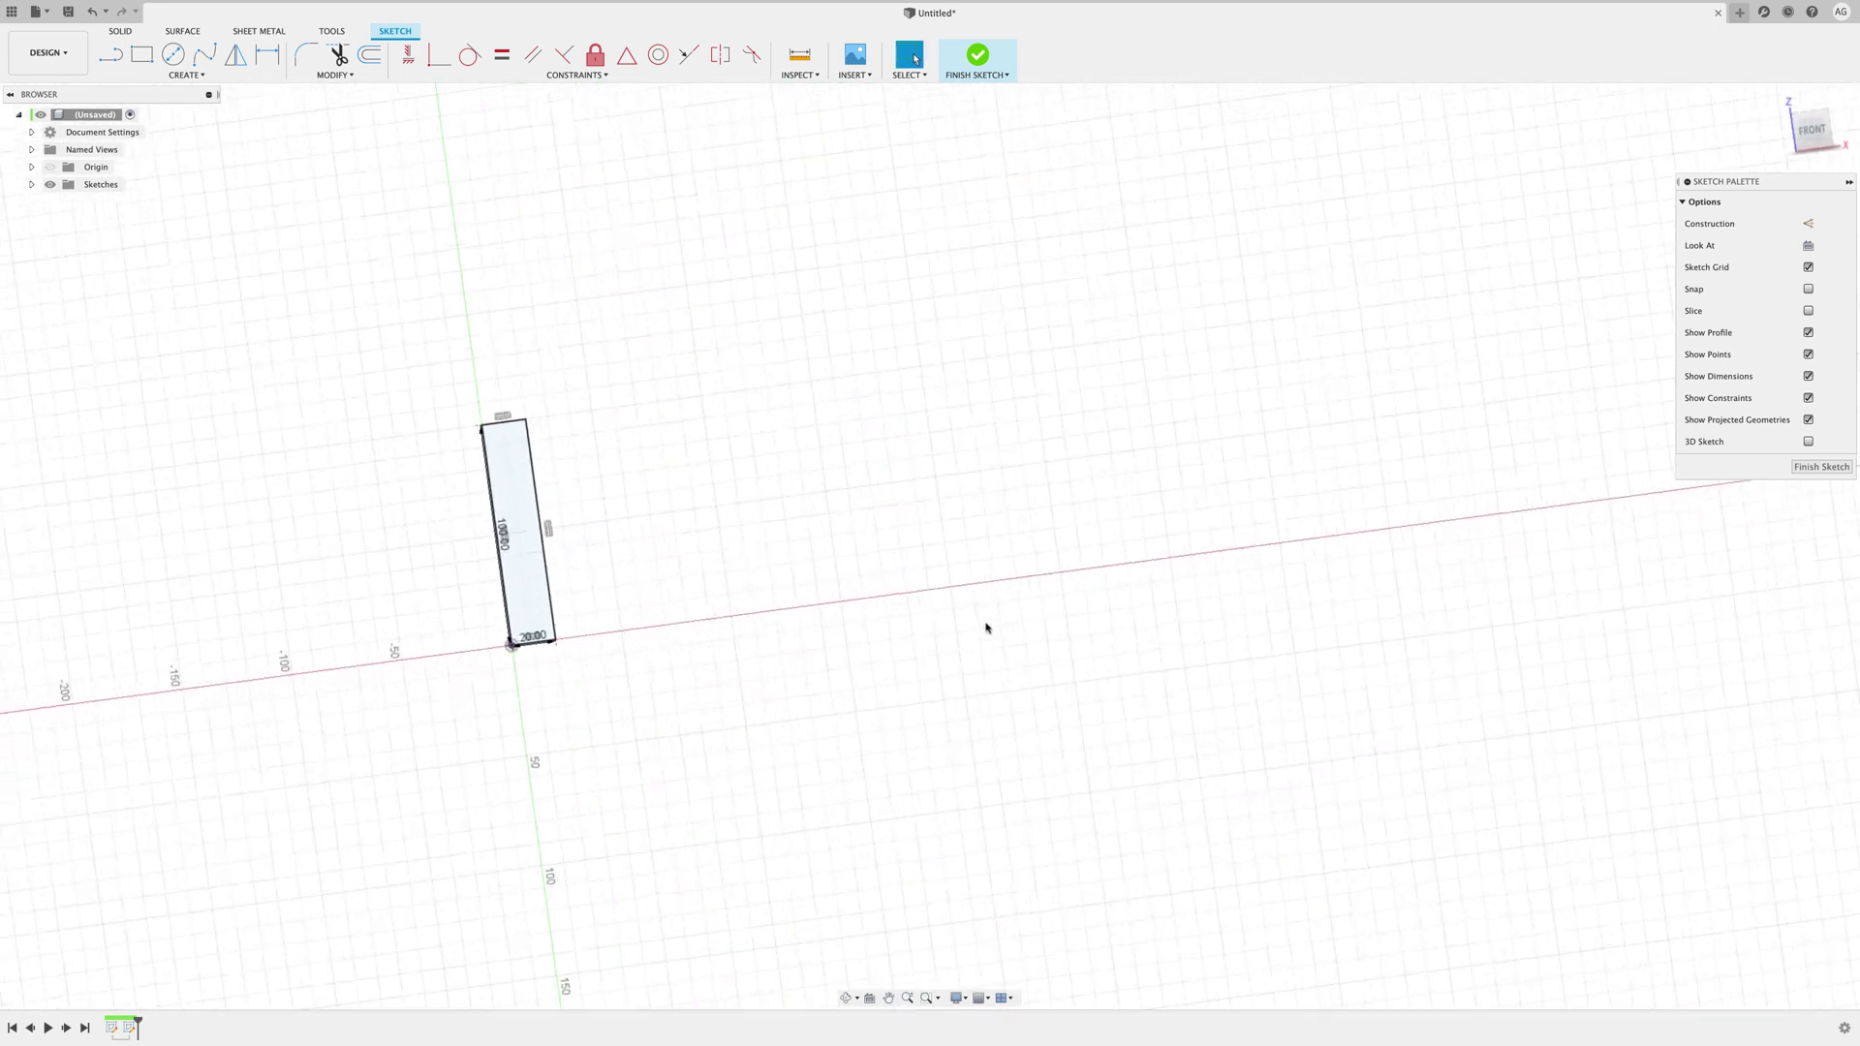
click(1820, 467)
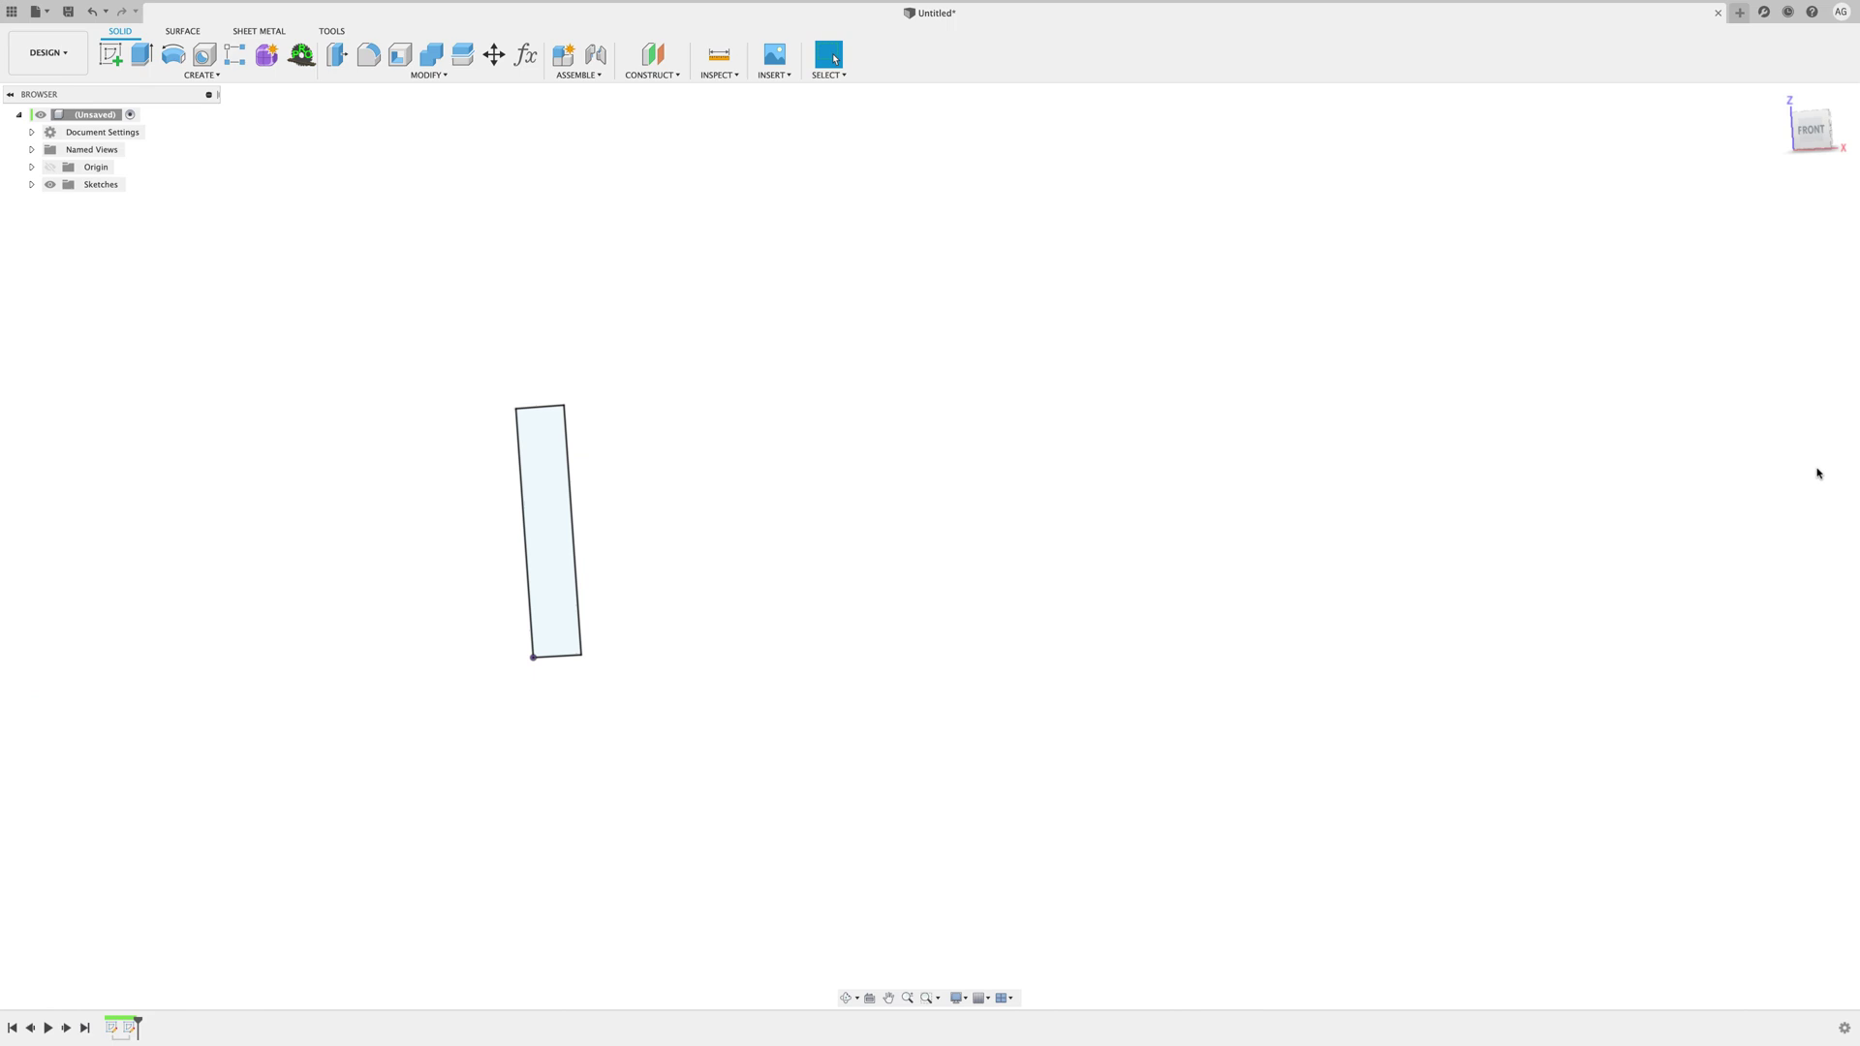
Step: Extrude the rectangle profile 25 mm to one side as a new body
click(141, 54)
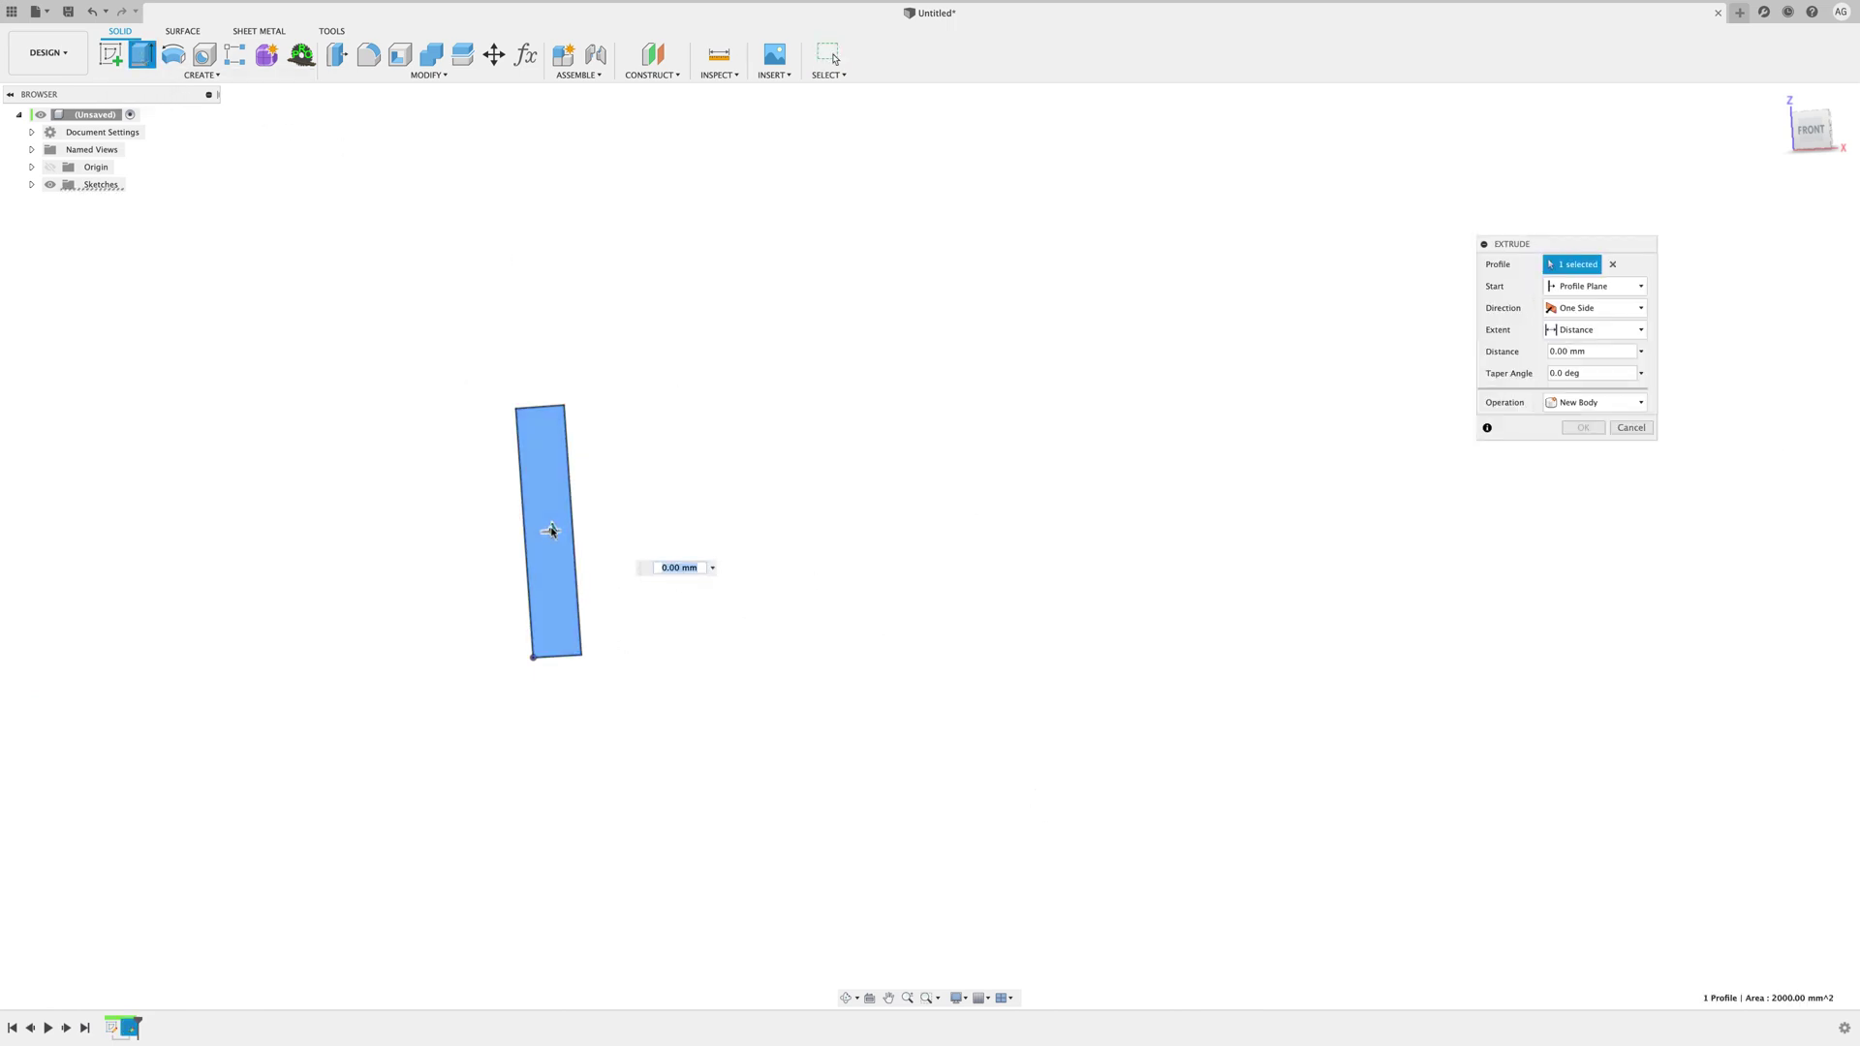
drag(551, 530, 573, 527)
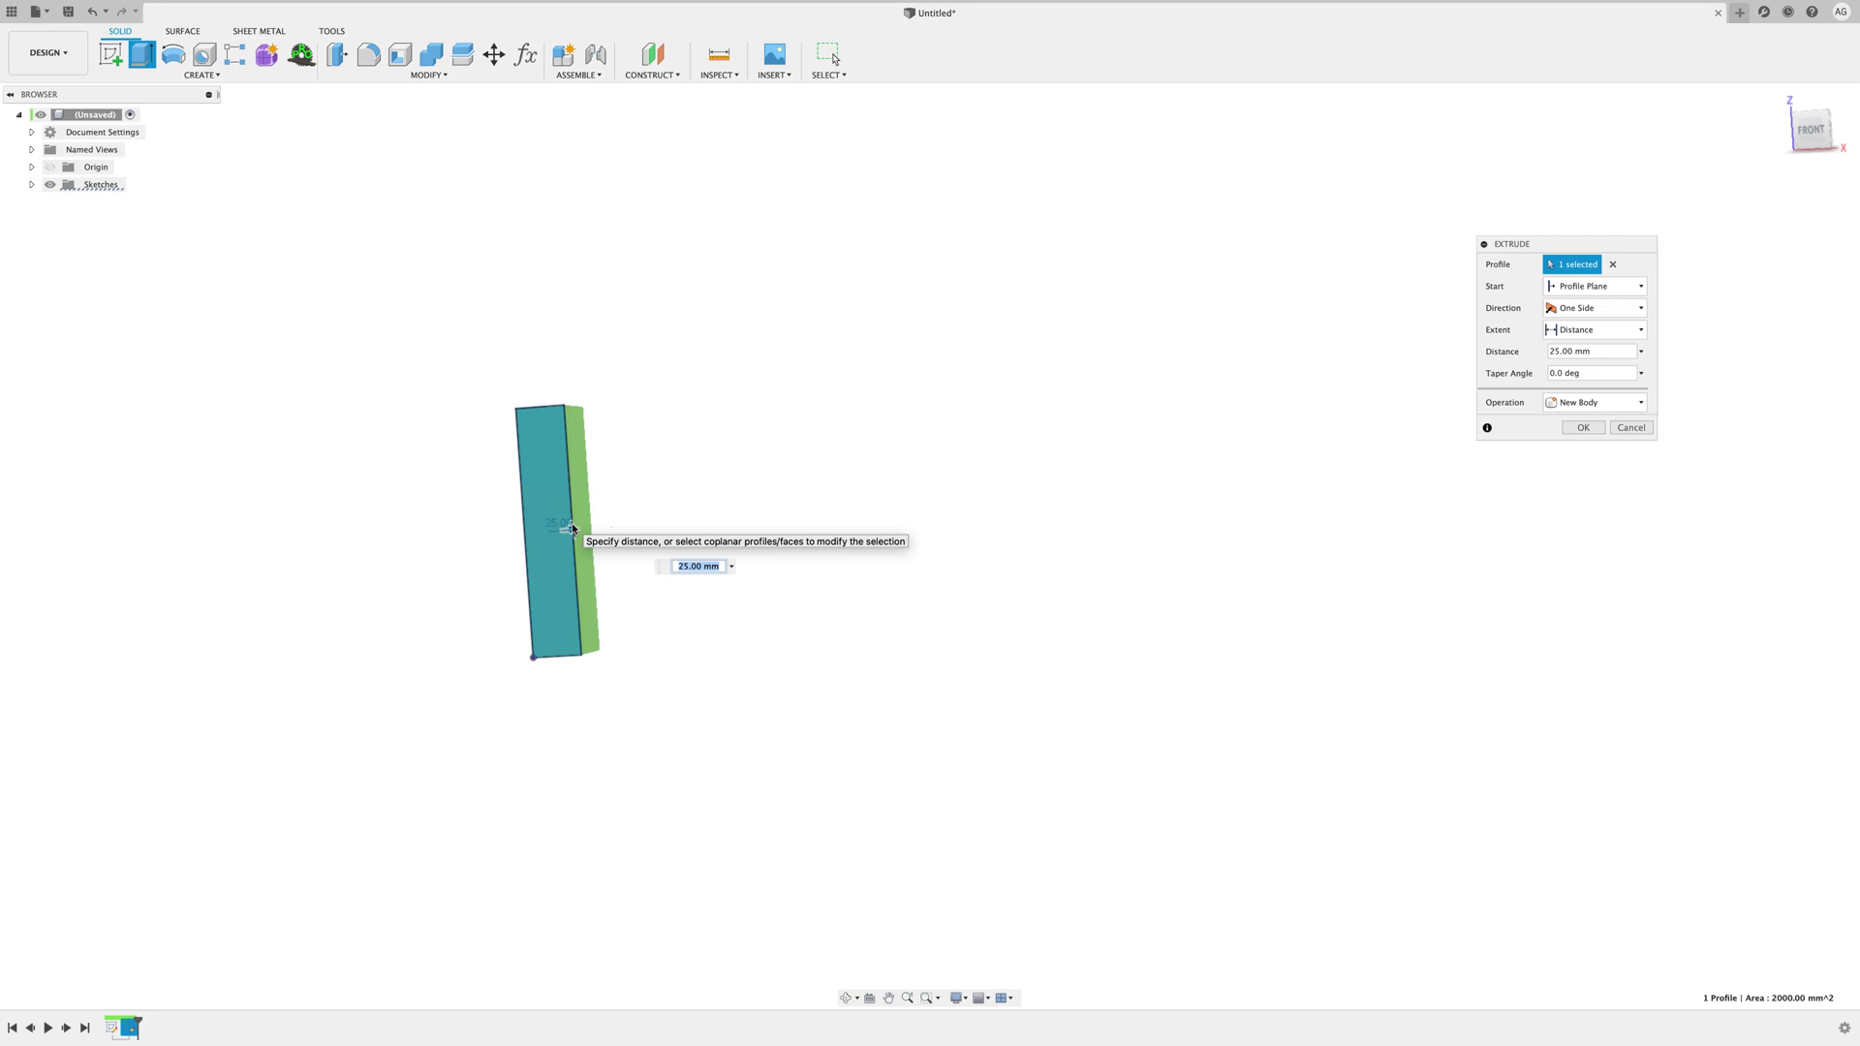
key(Return)
Step: Switch component color cycling off and back on
shift+middle_drag(573, 531, 759, 592)
shift+scroll(760, 592, right, 5)
scroll(760, 591, up, 3)
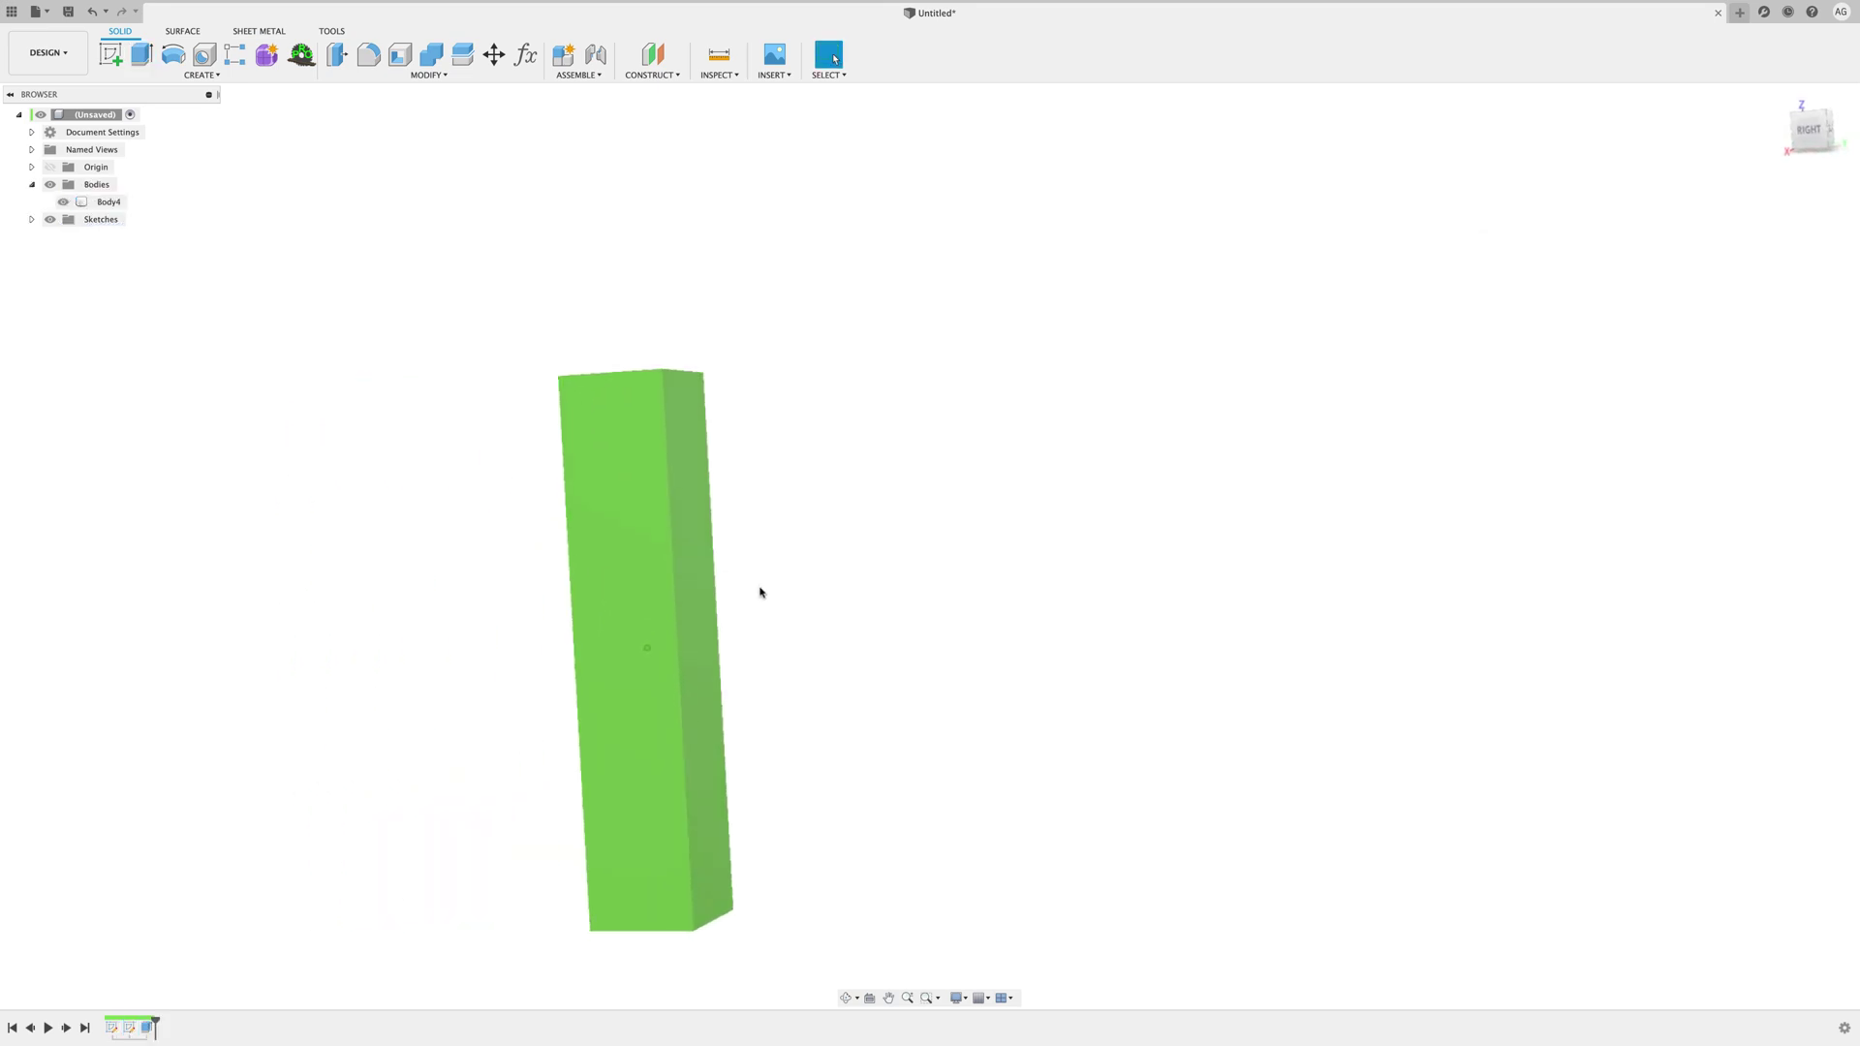
shift+scroll(863, 614, left, 5)
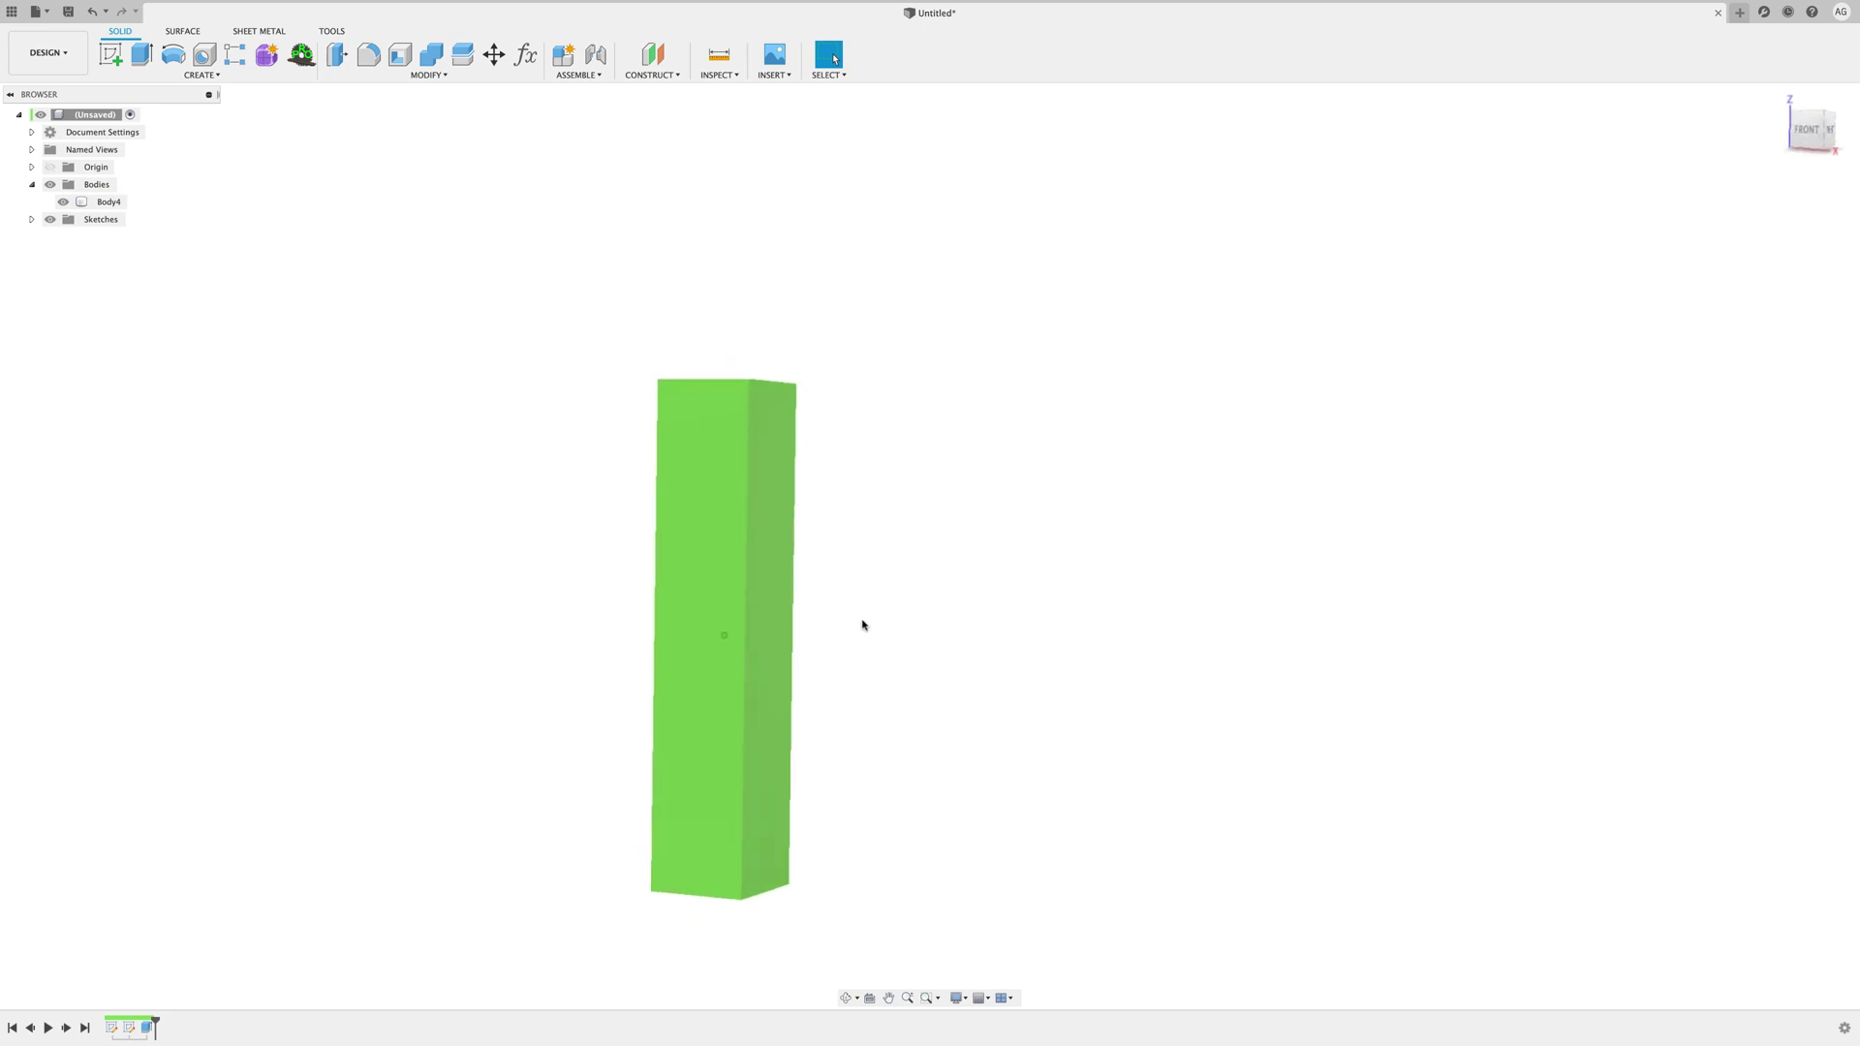
scroll(865, 627, down, 1)
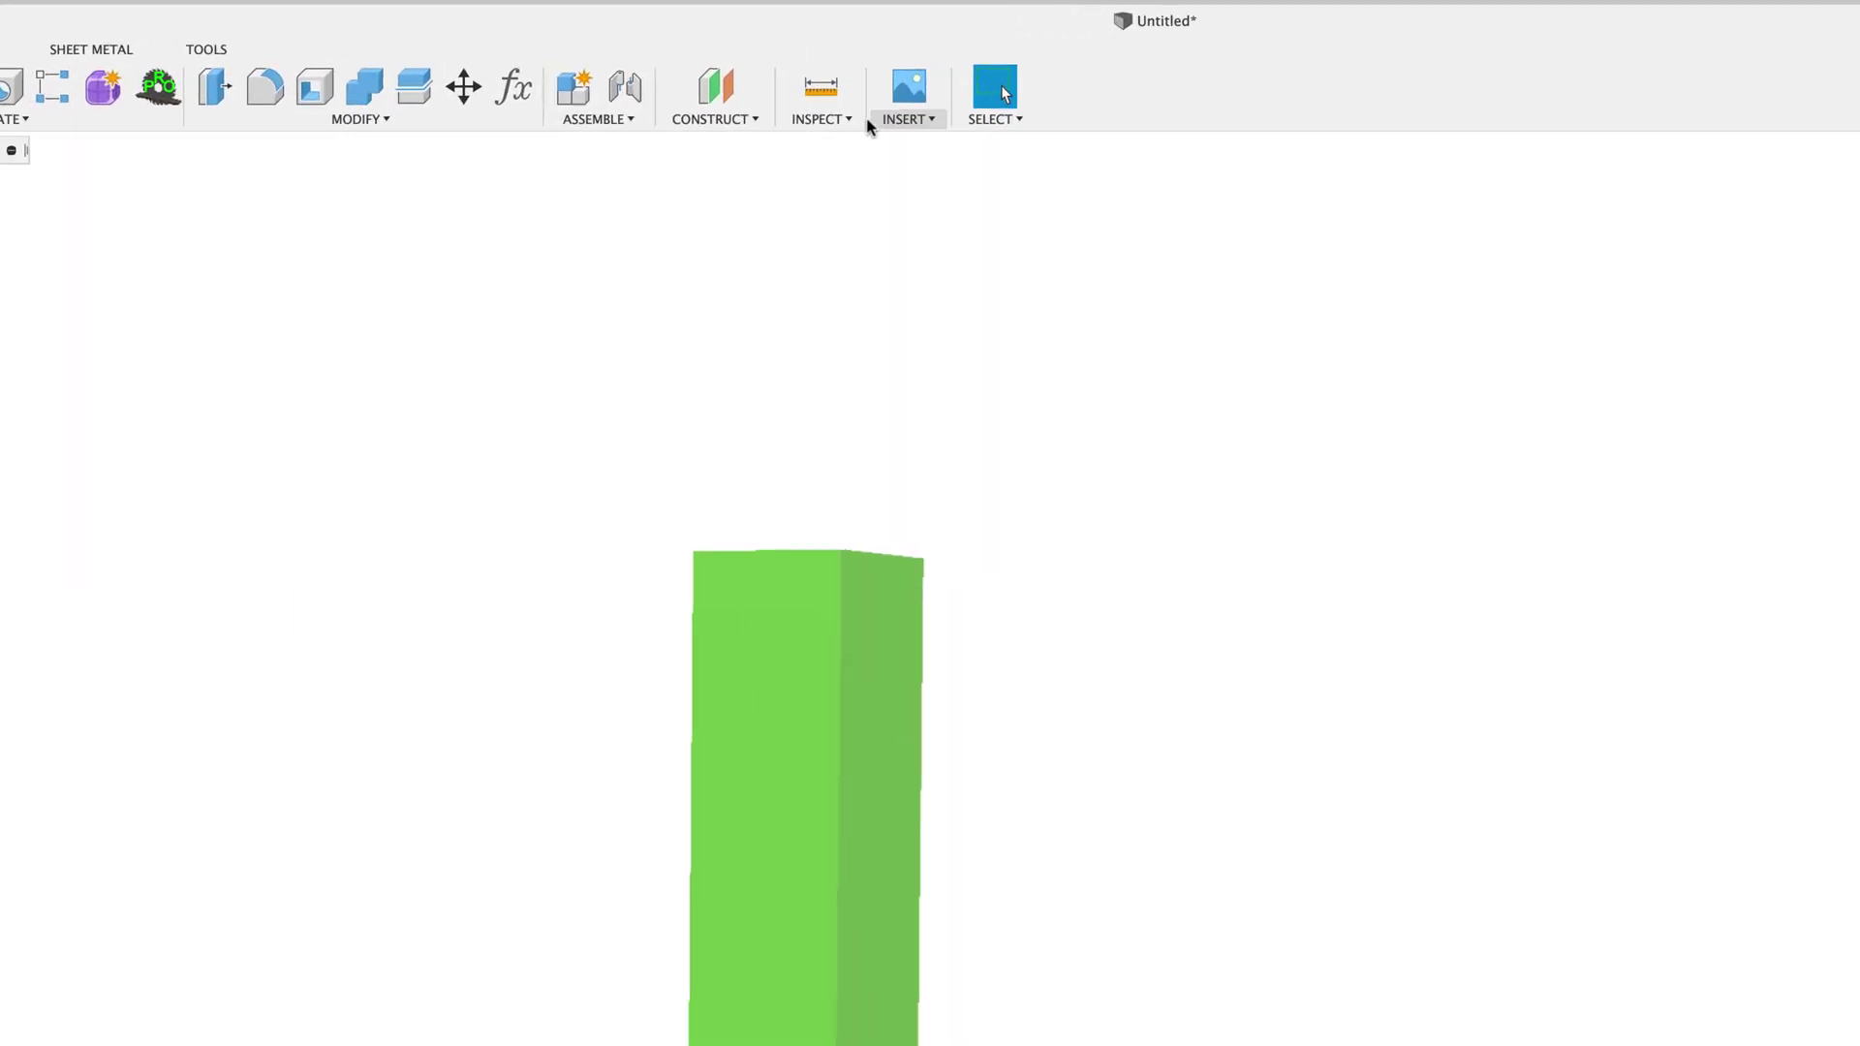
click(851, 124)
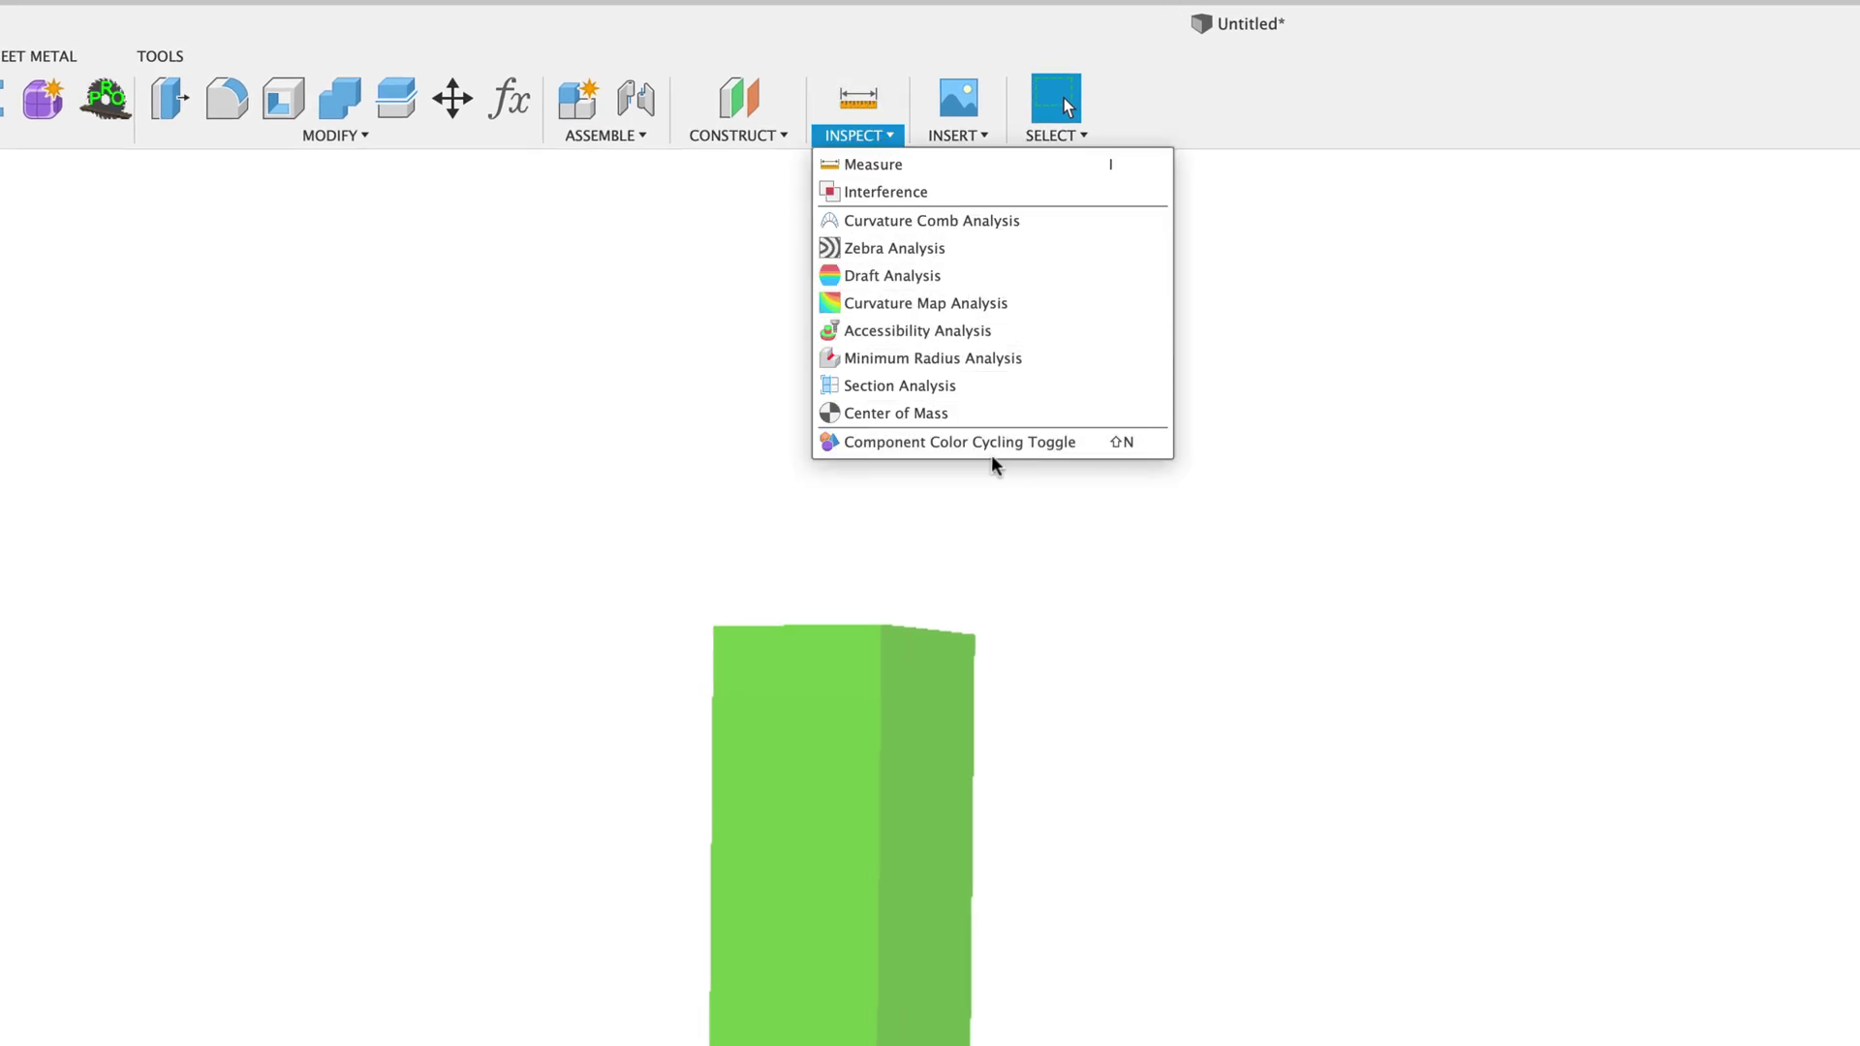
click(982, 445)
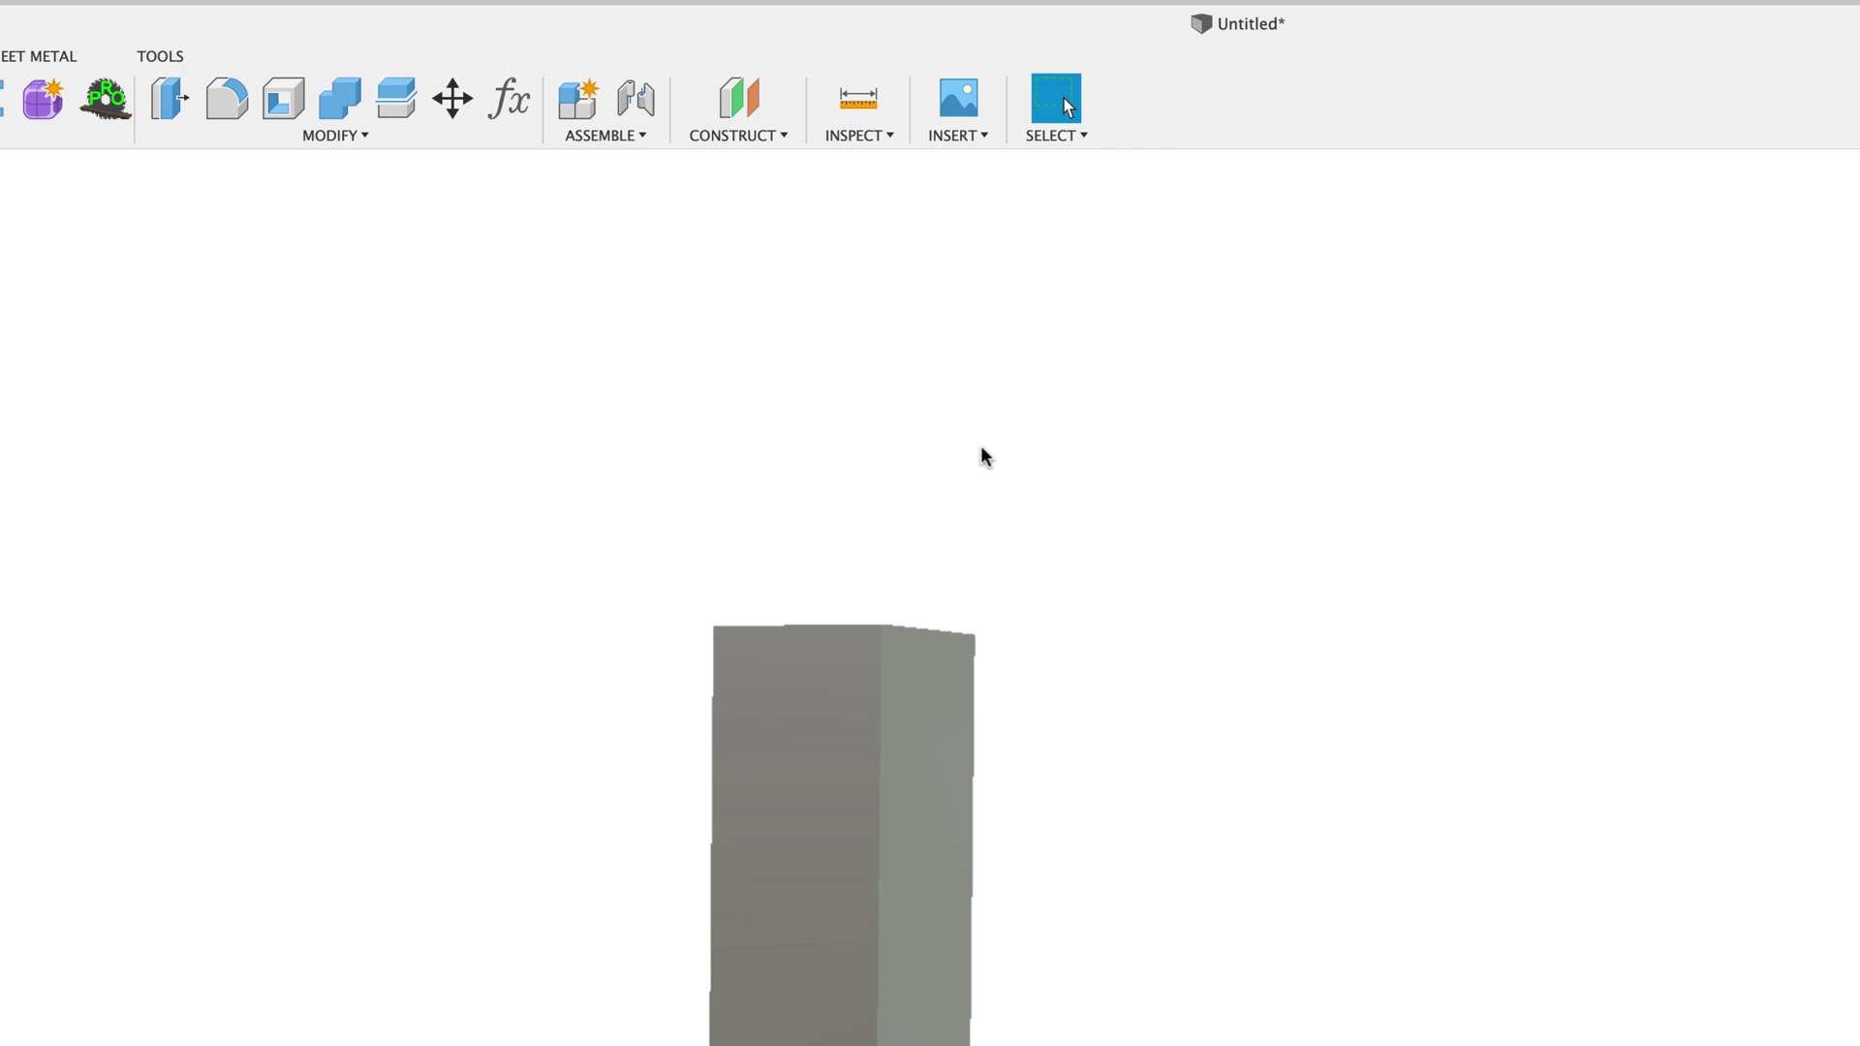
click(859, 135)
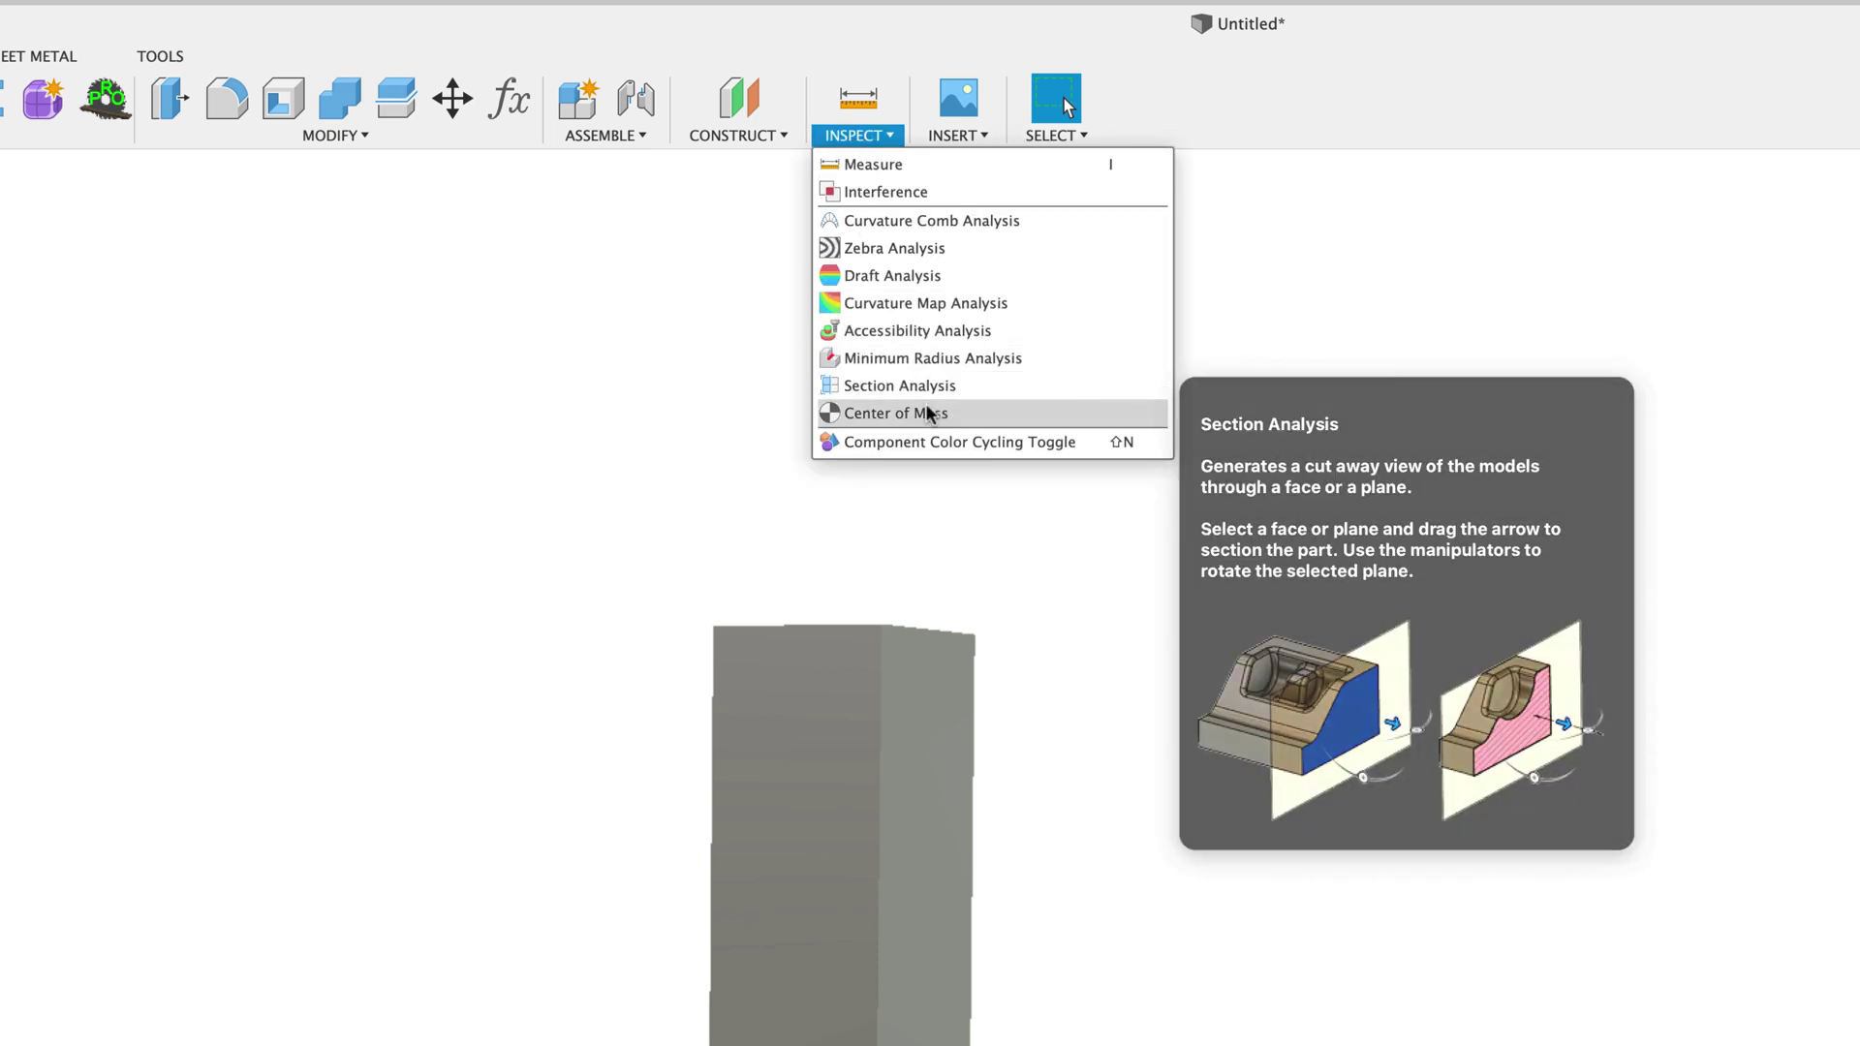
click(911, 444)
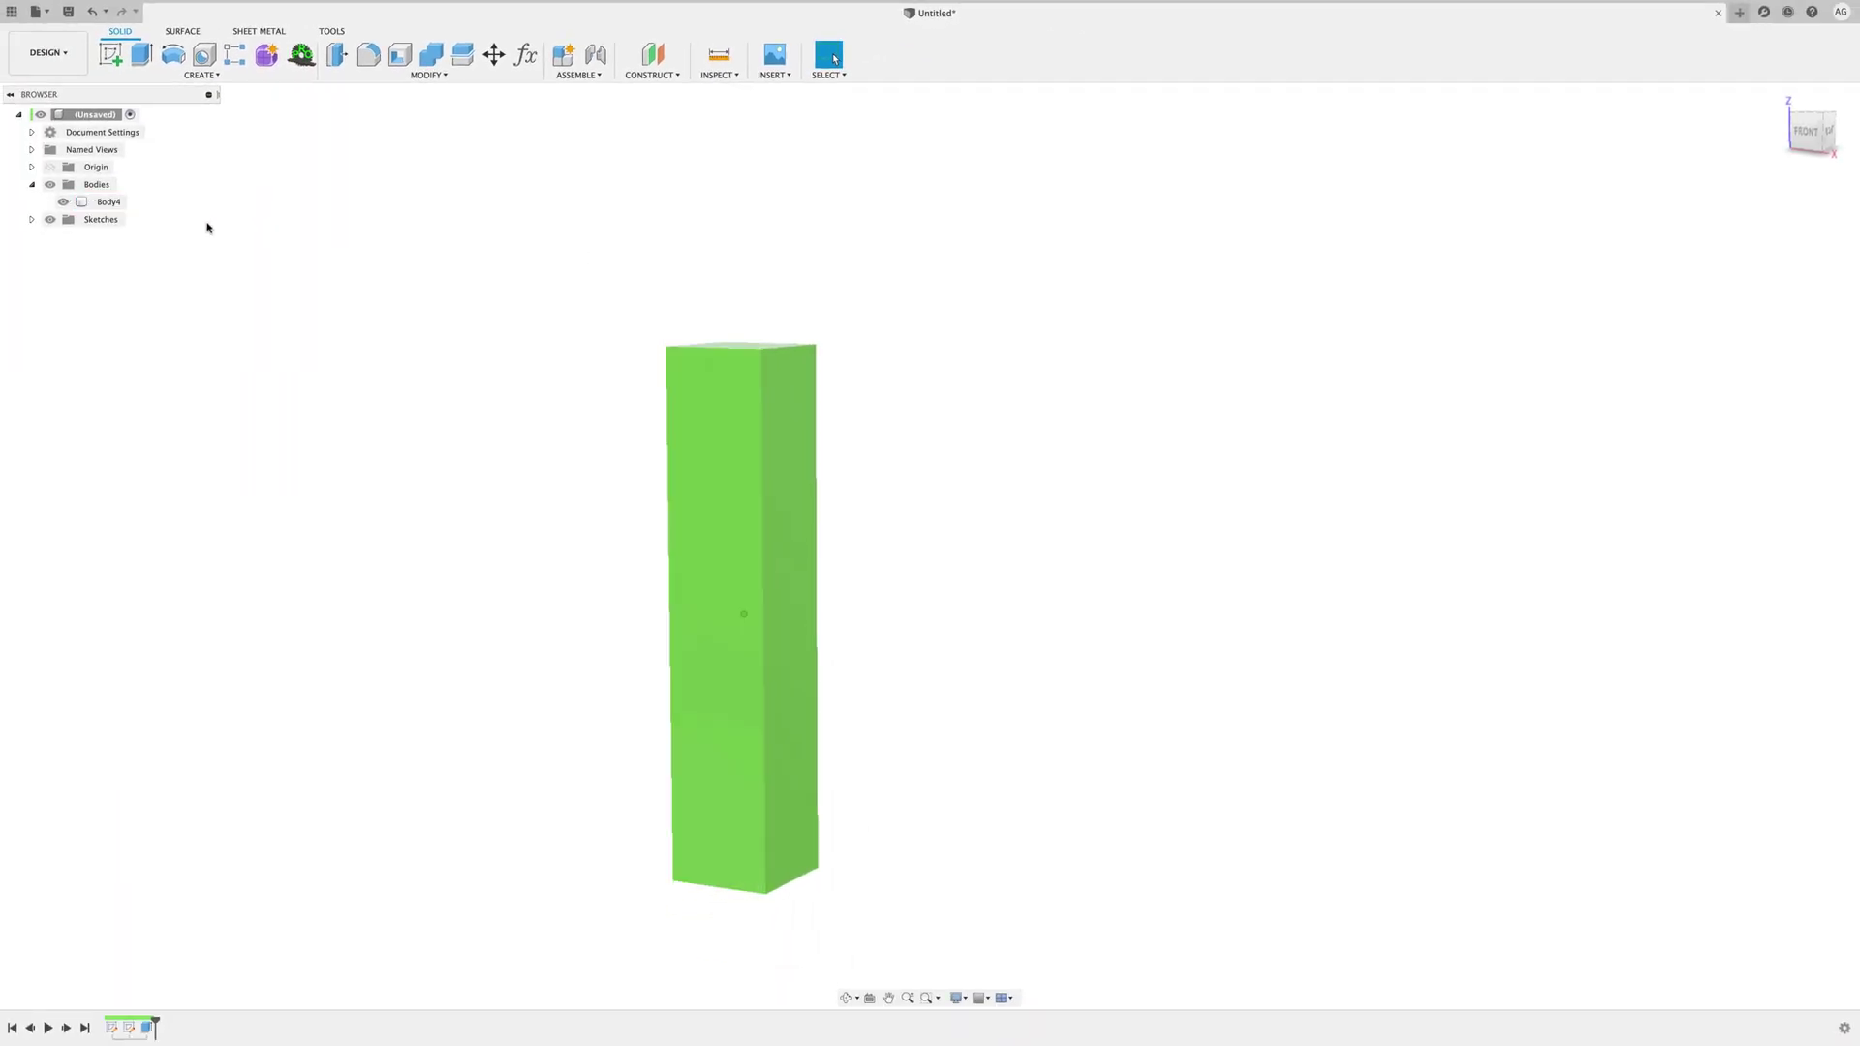
Step: Create a component from the extruded body and rename the component Leg
click(108, 204)
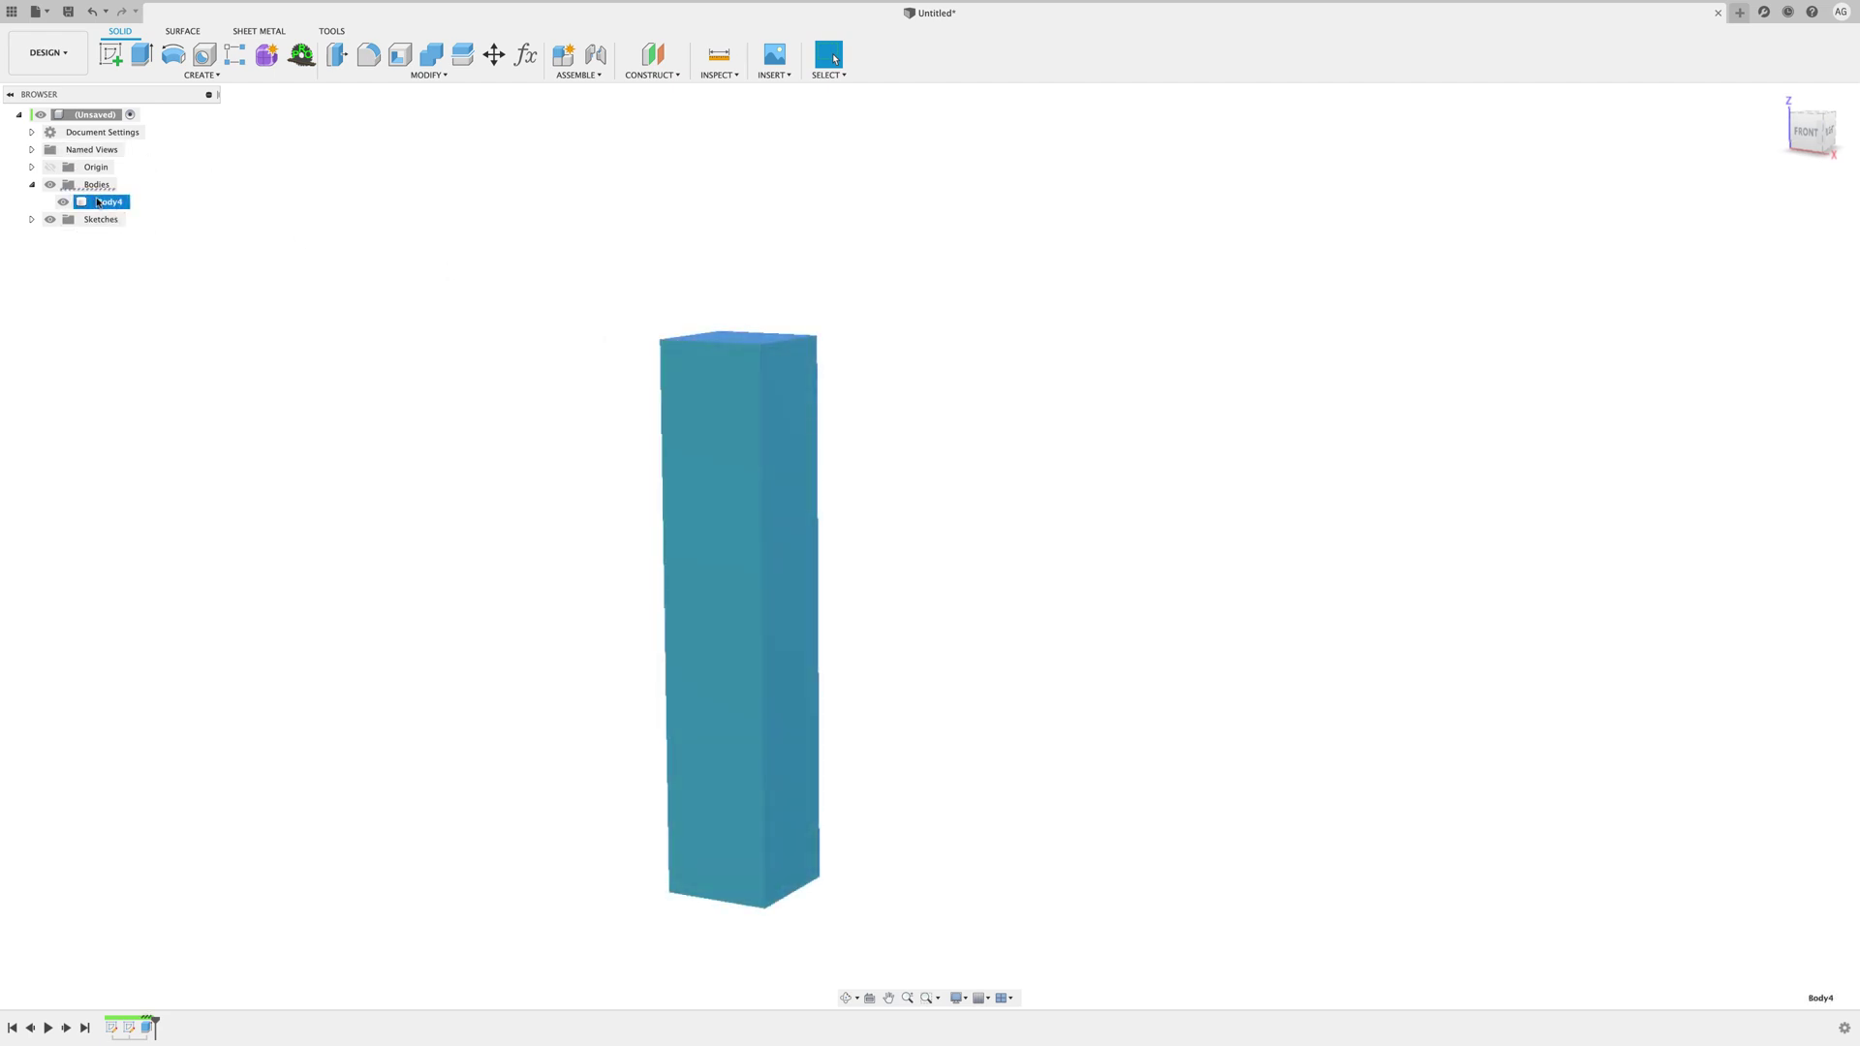
right_click(103, 205)
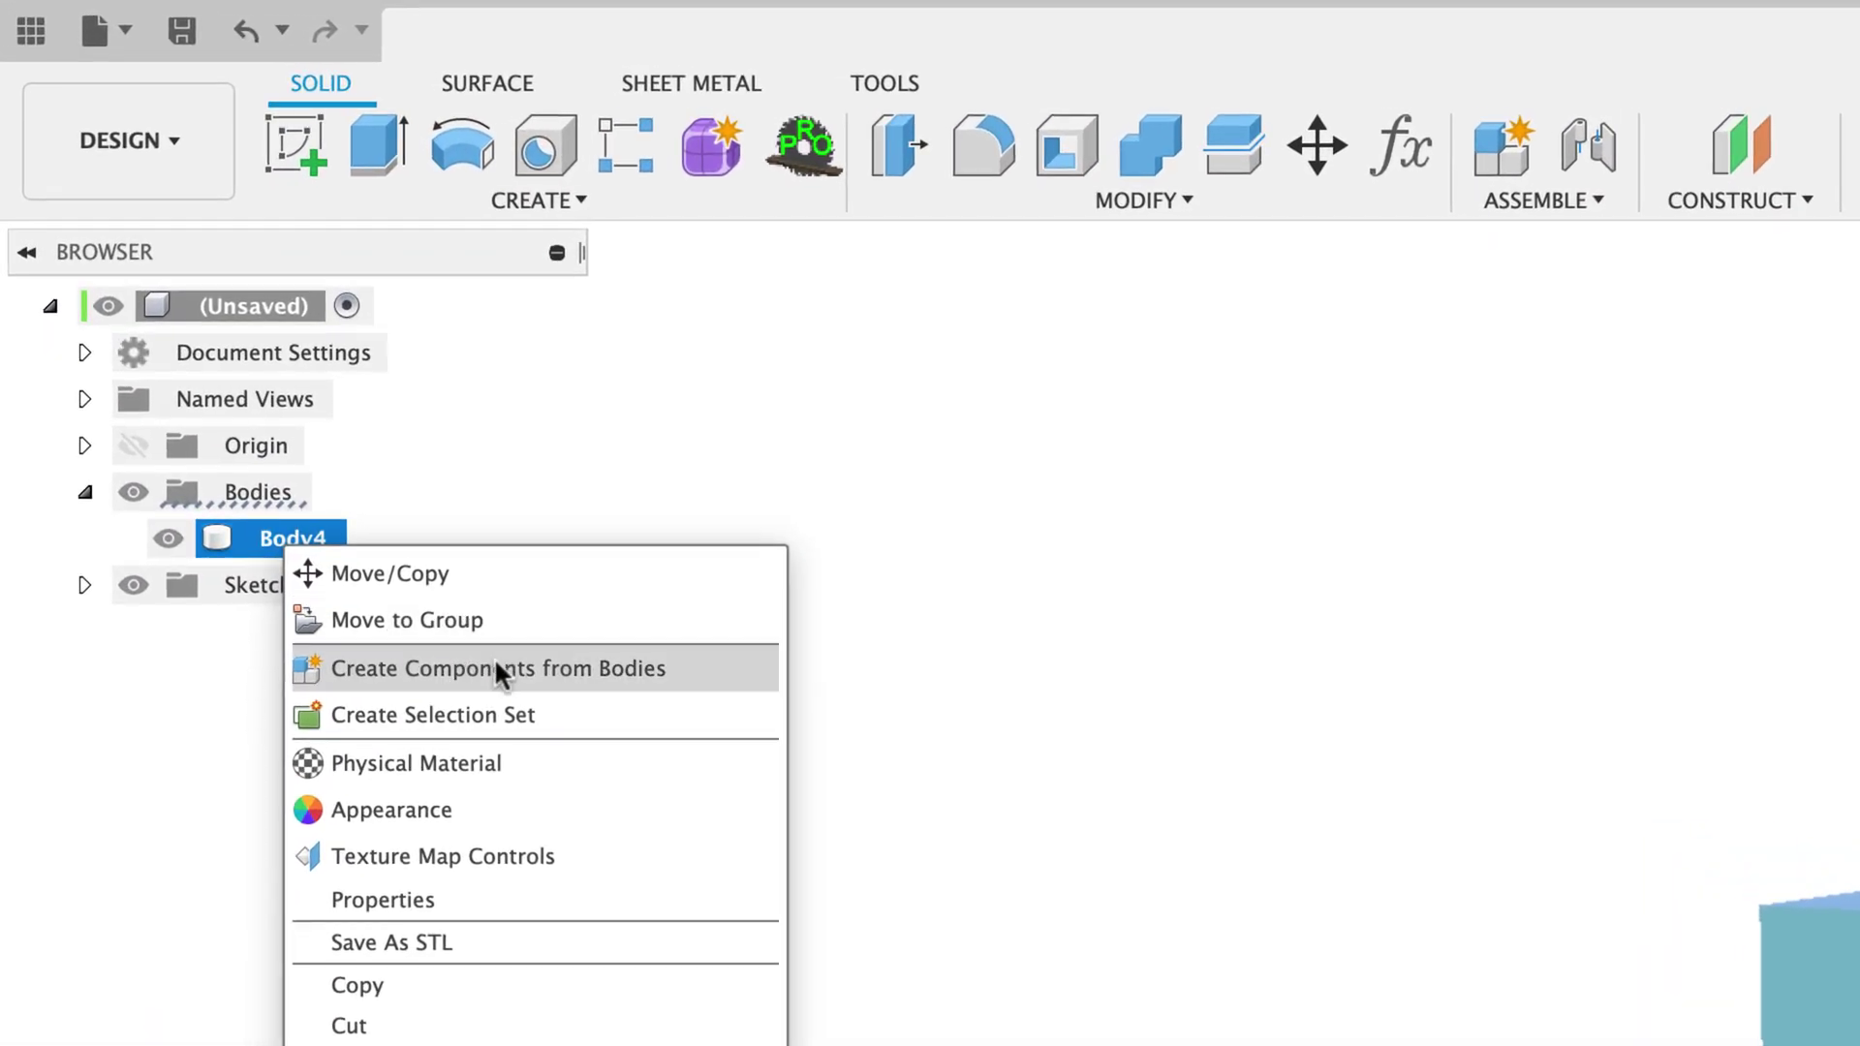
click(498, 673)
click(316, 543)
double_click(315, 540)
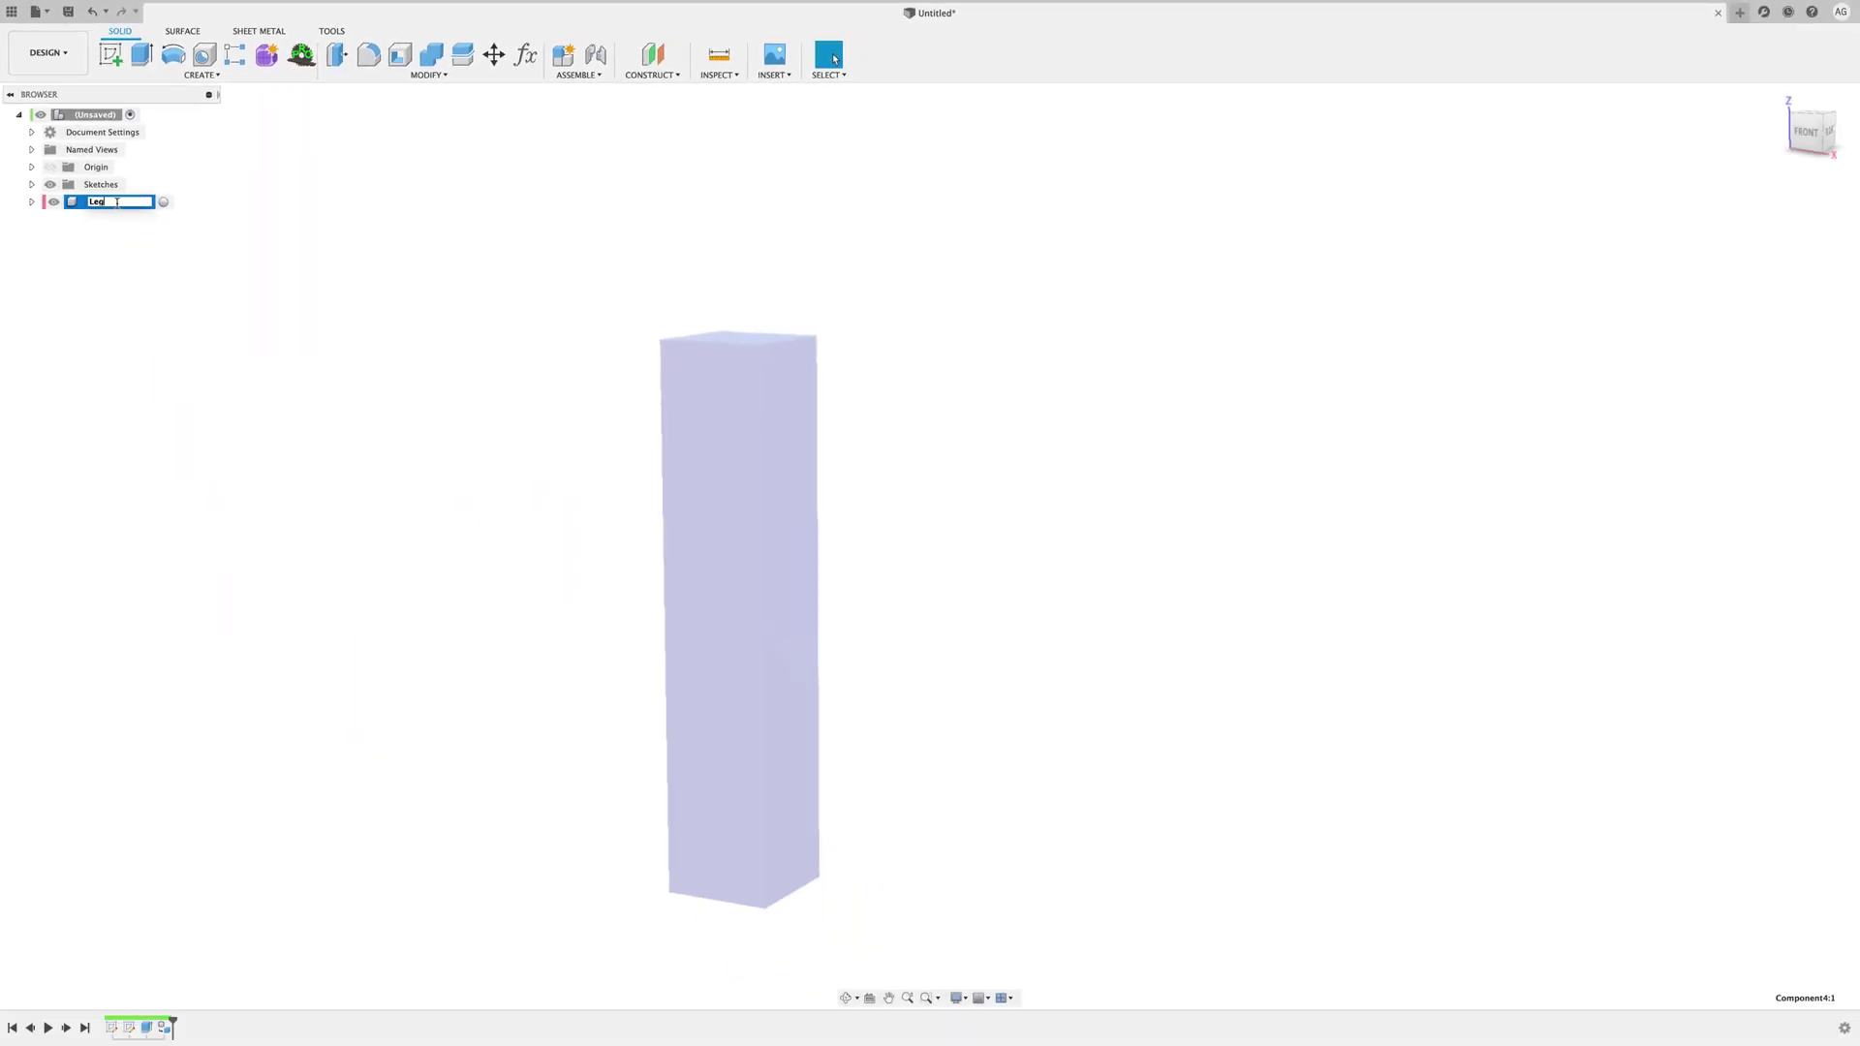
text(Leg)
click(108, 258)
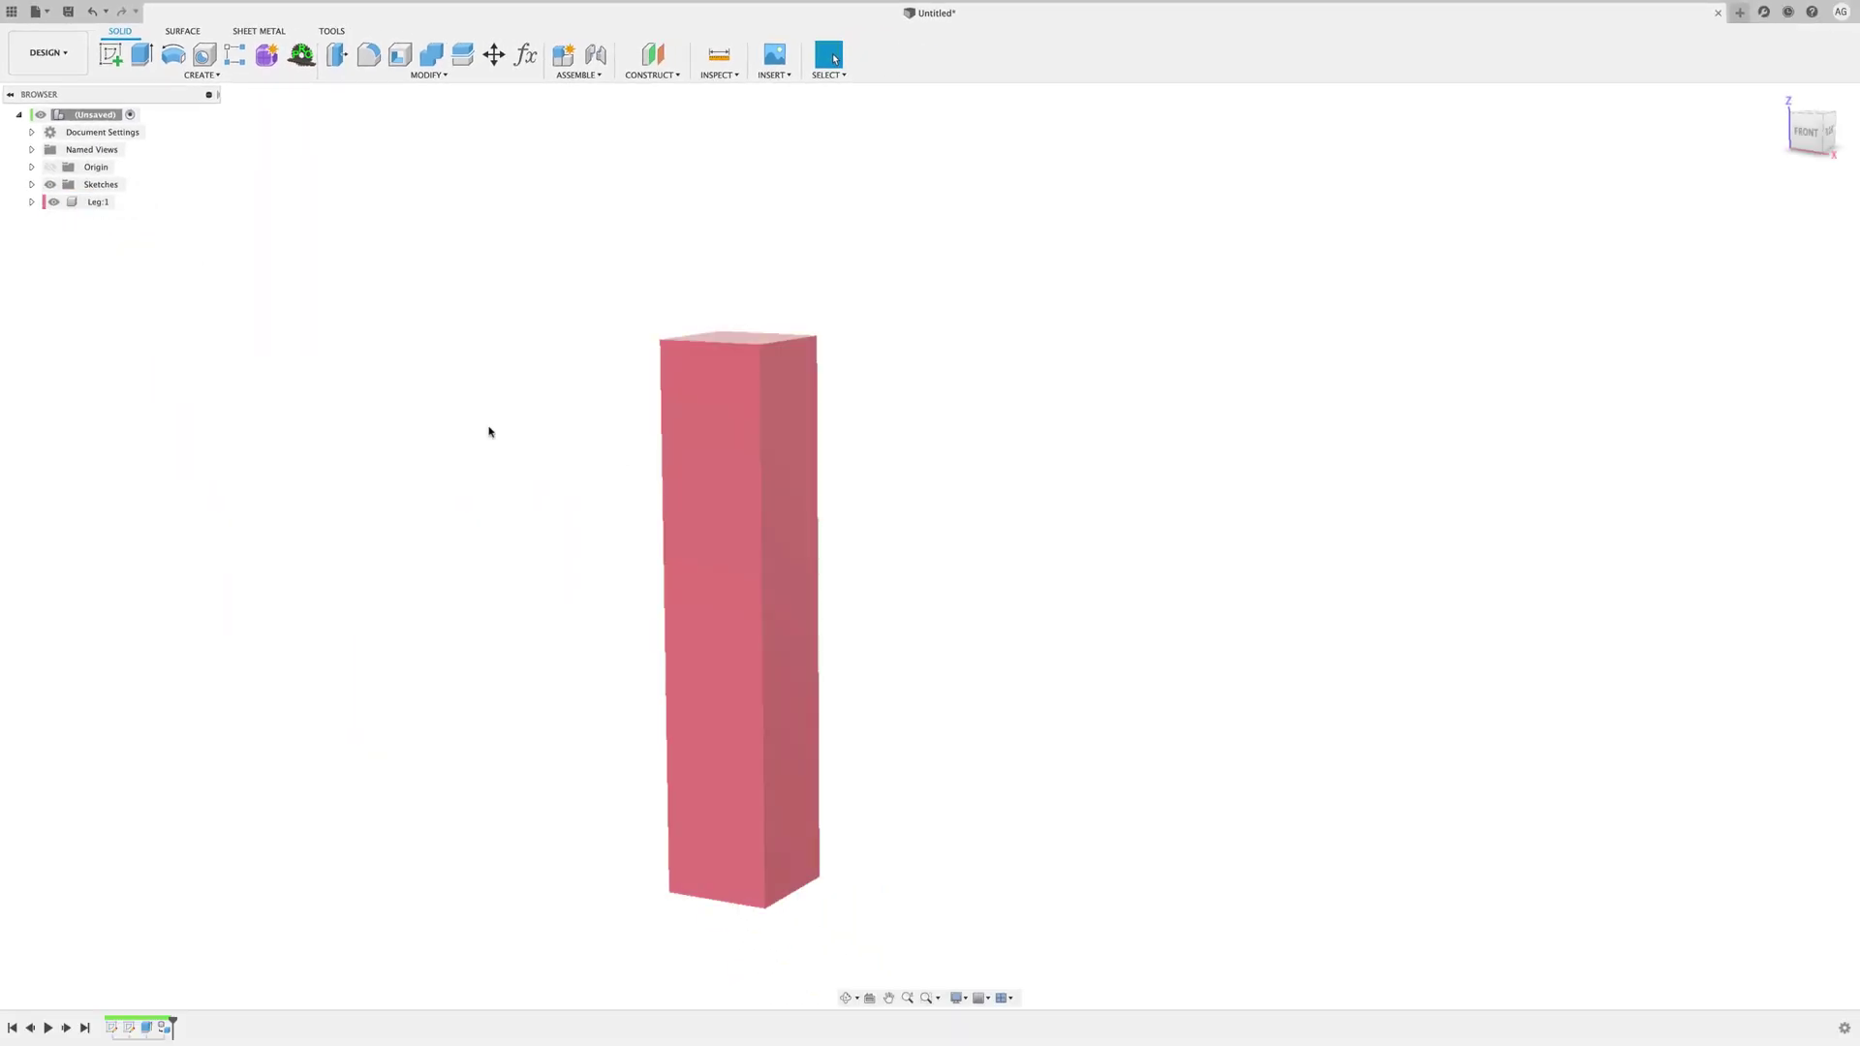
Step: Sketch a rectangle 10 mm wide and 15 mm high on the leg's right face, starting on its front edge near the top
shift+middle_drag(1034, 386, 1076, 419)
scroll(1075, 420, down, 1)
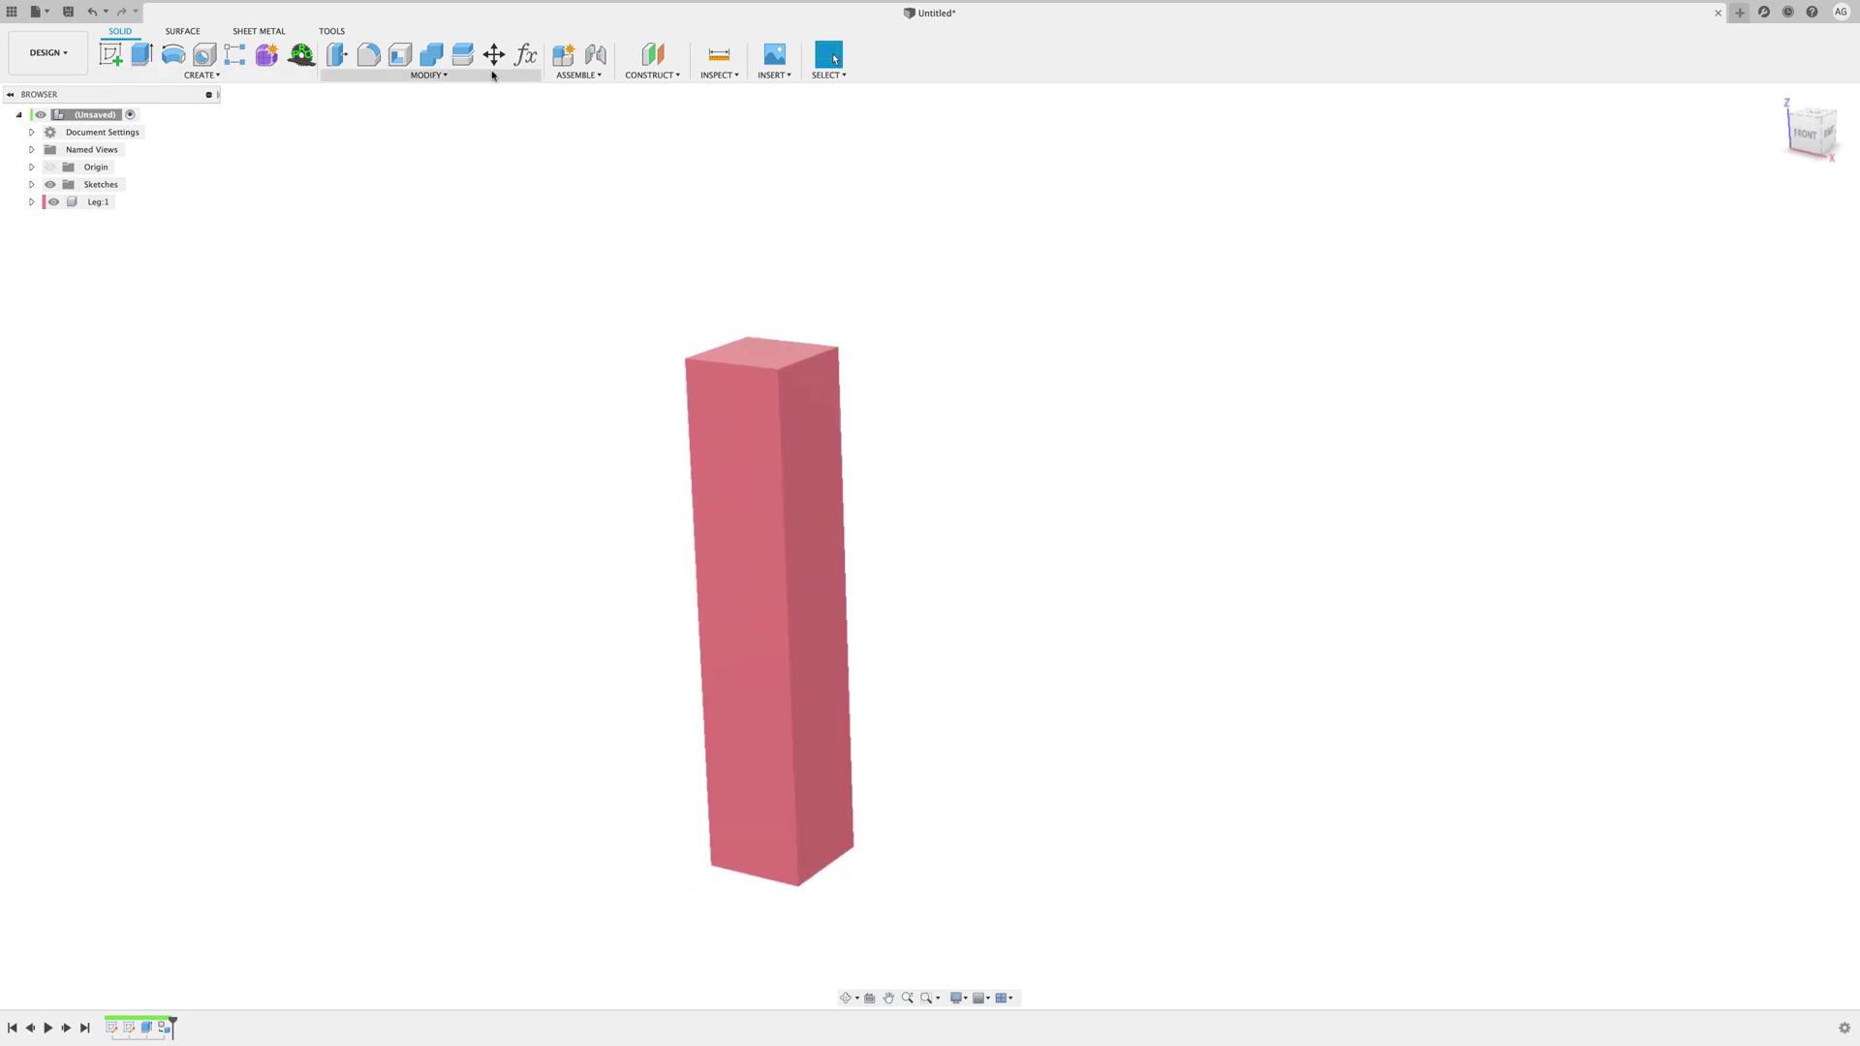
click(110, 54)
click(818, 439)
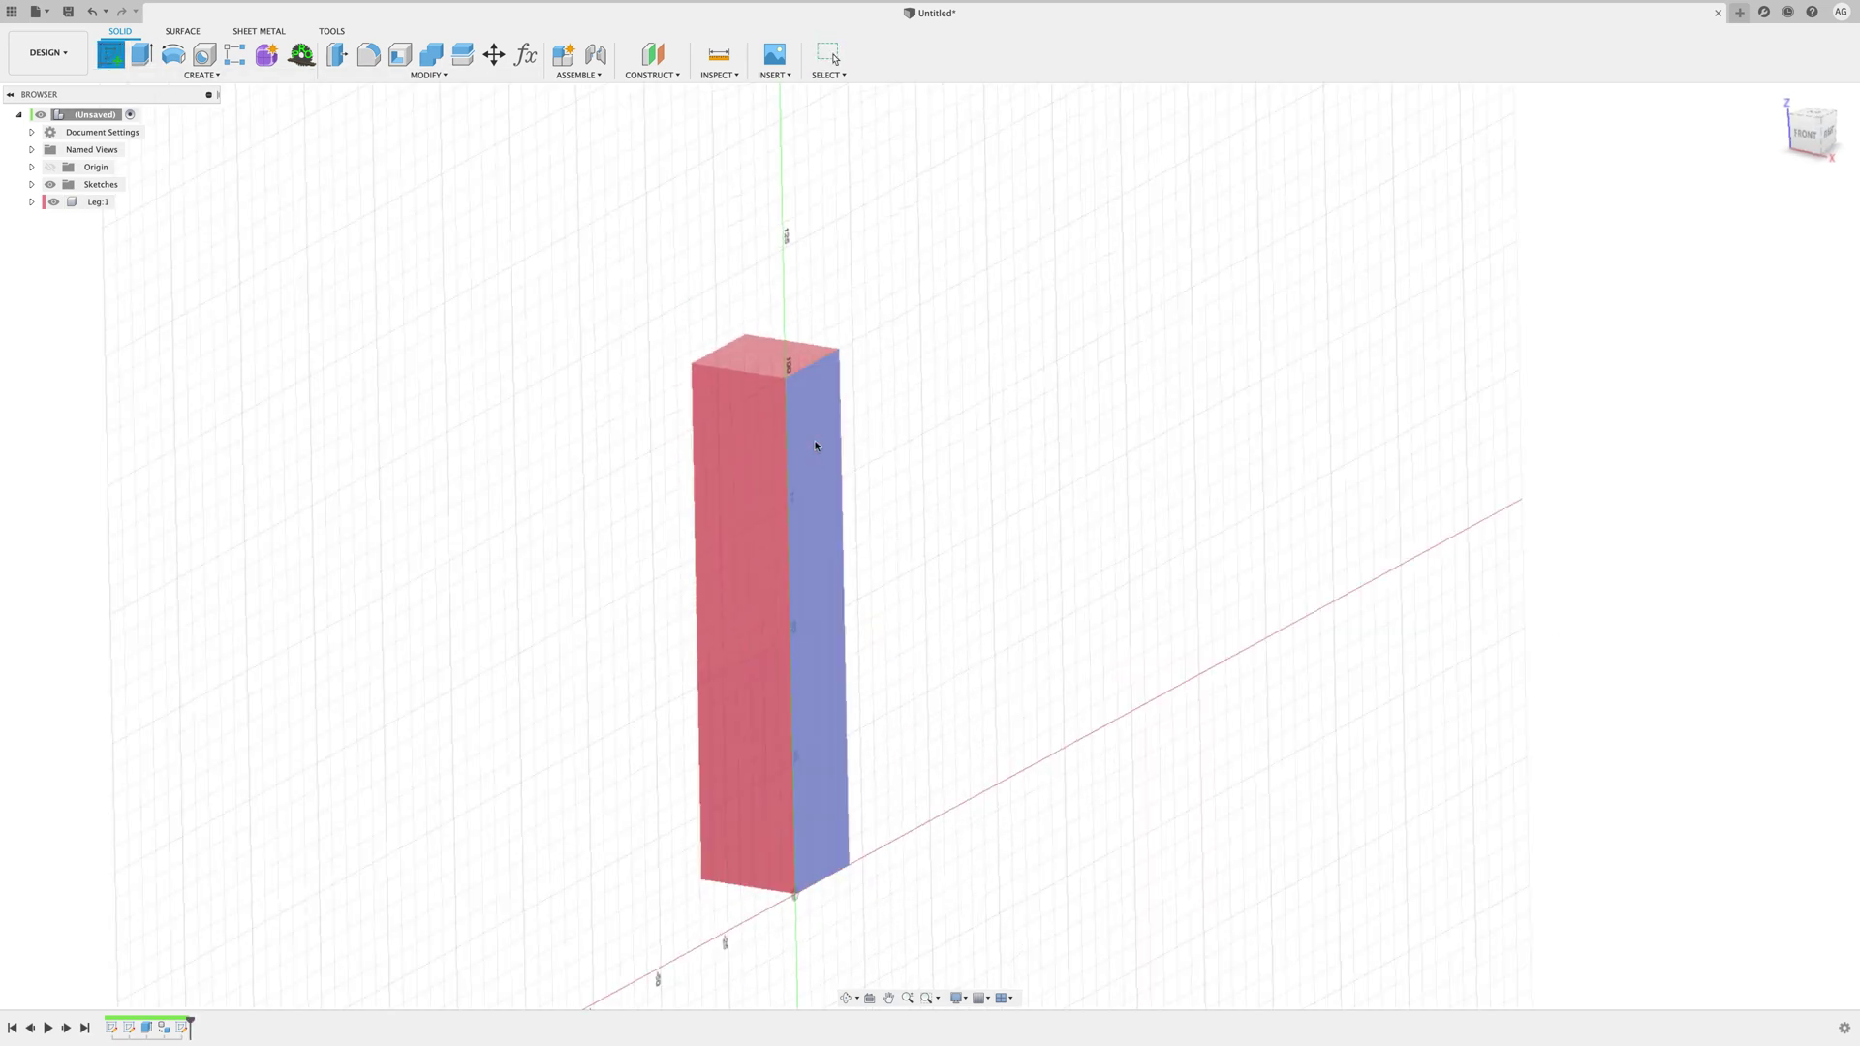
click(141, 55)
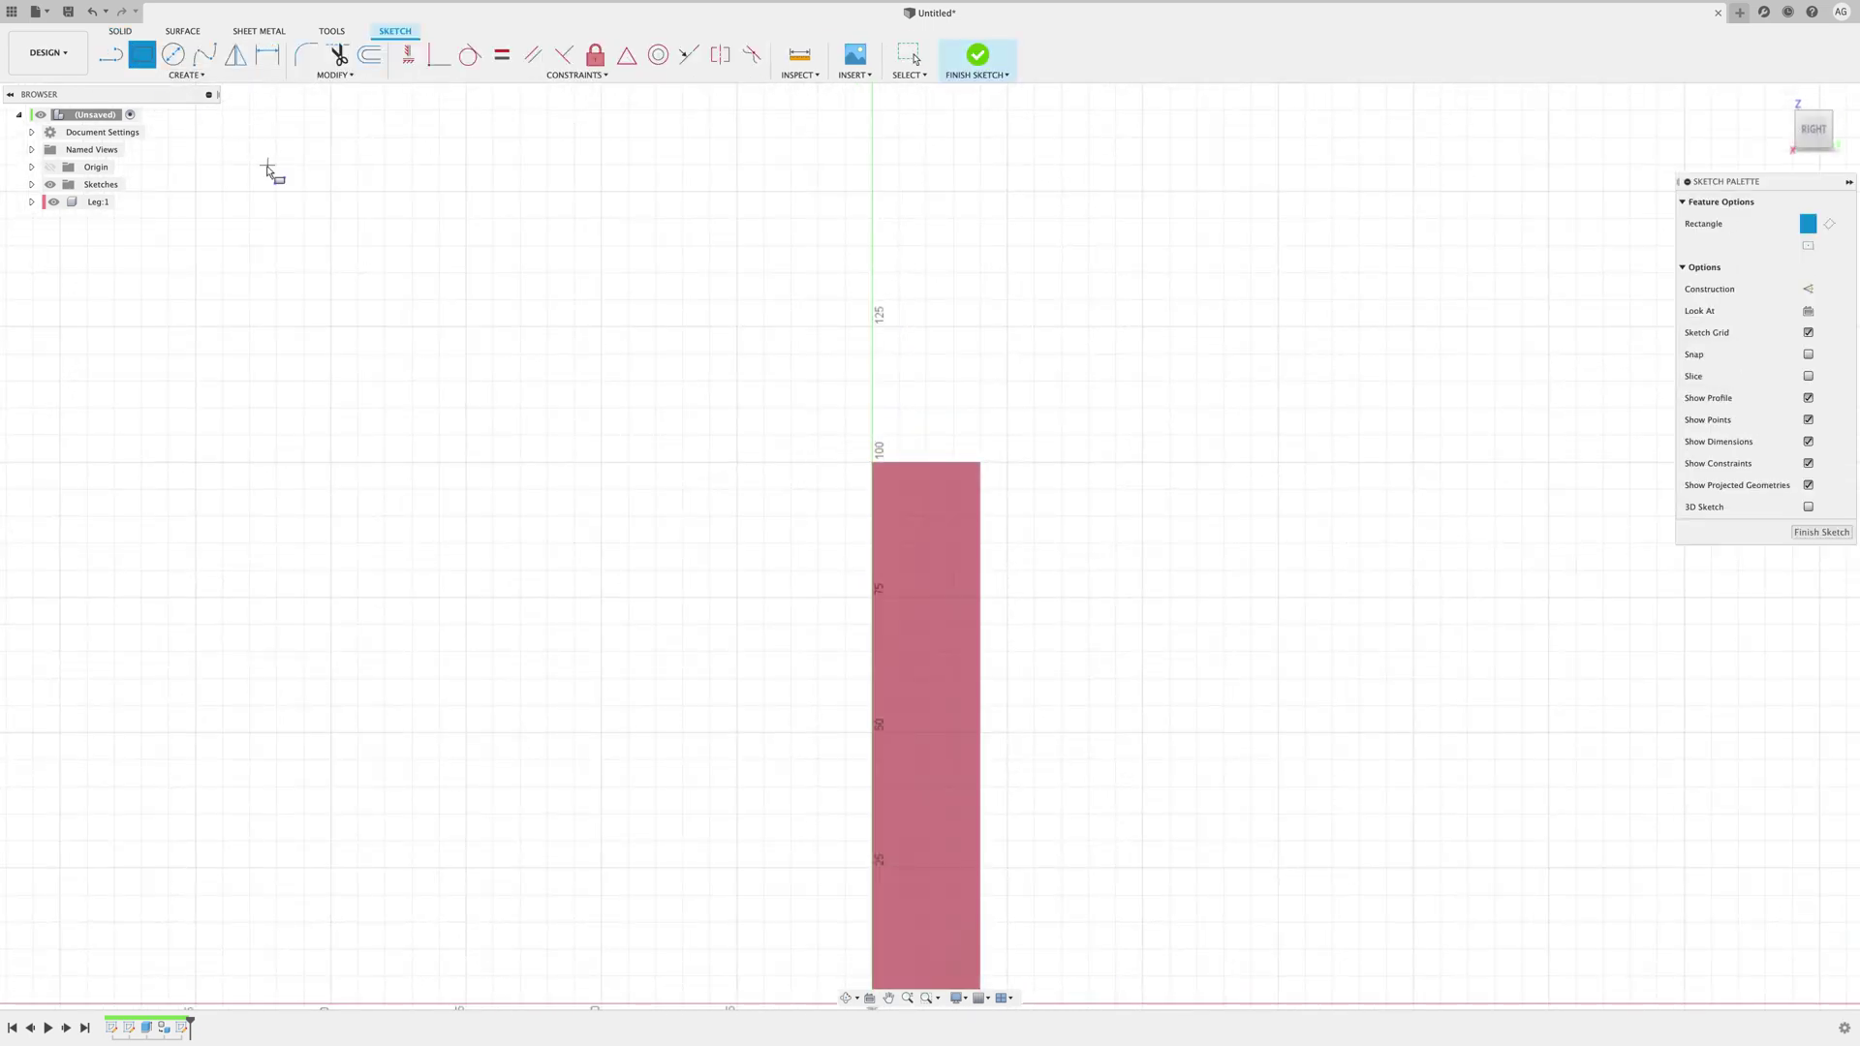
click(872, 516)
key(Tab)
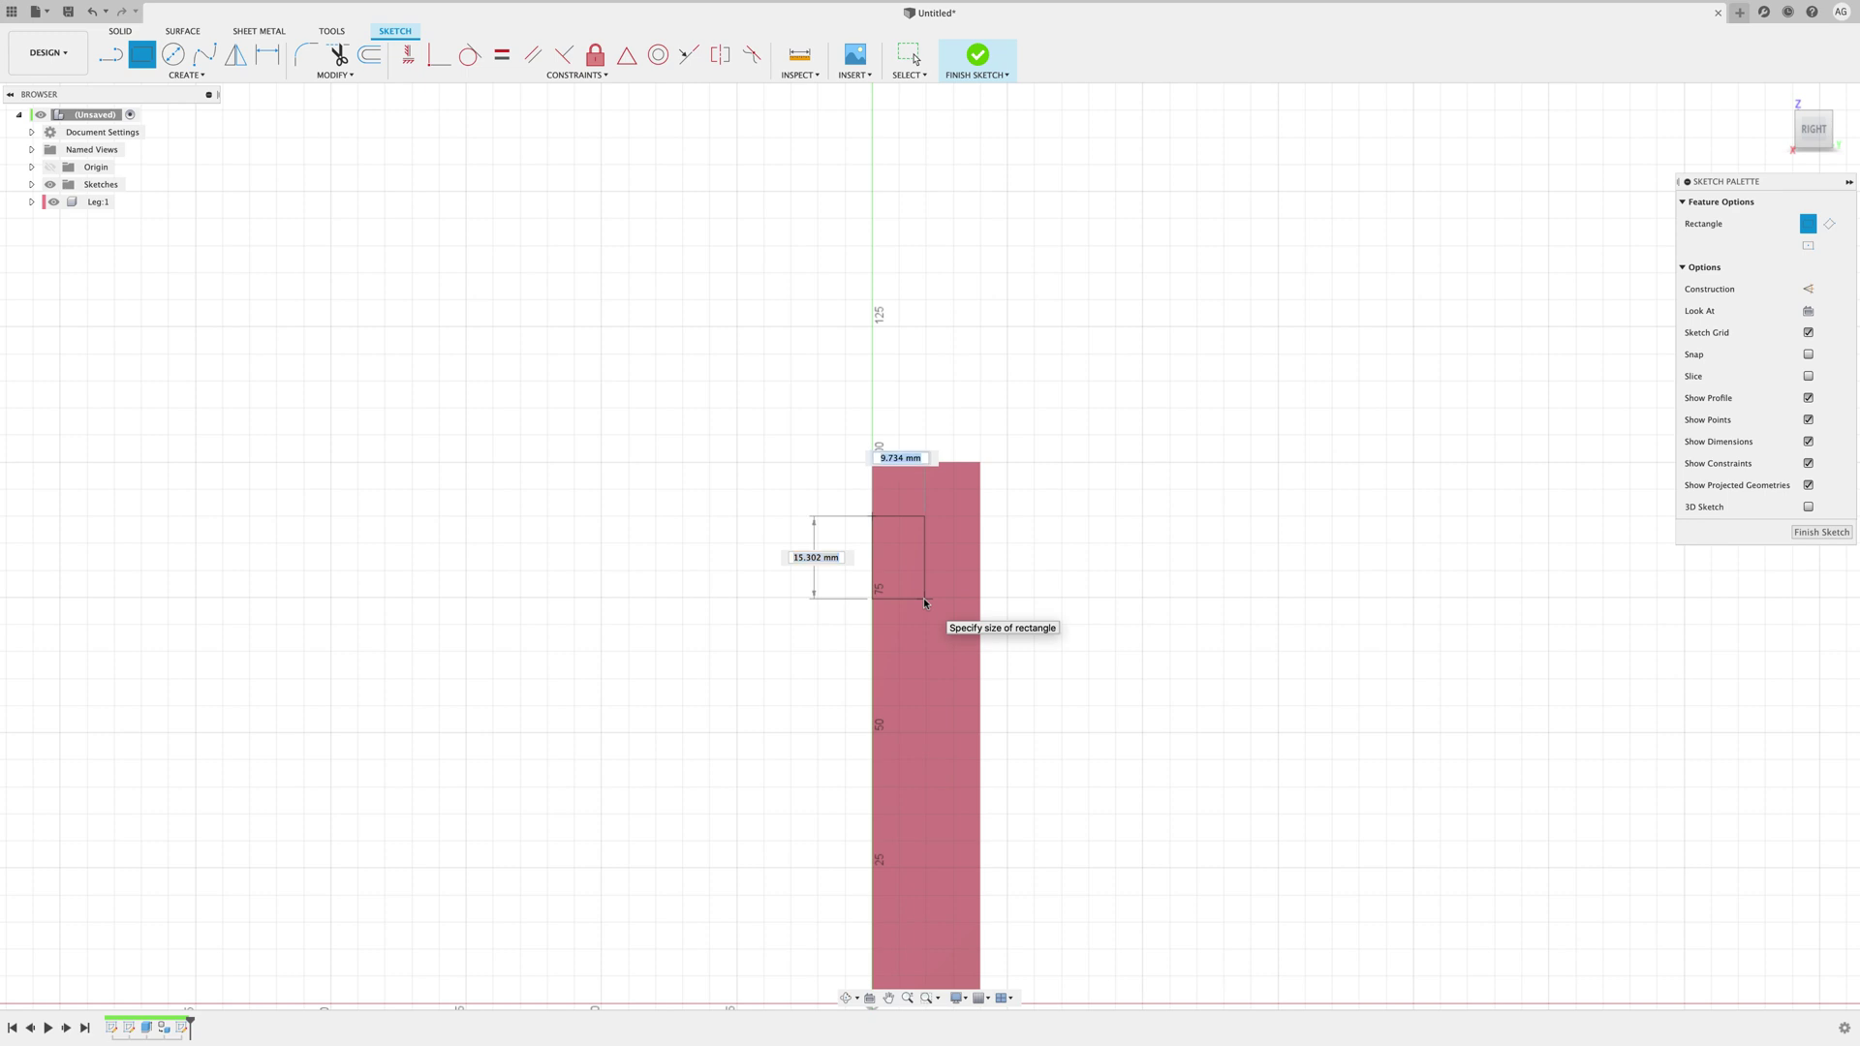
text(10)
key(Tab)
text(15)
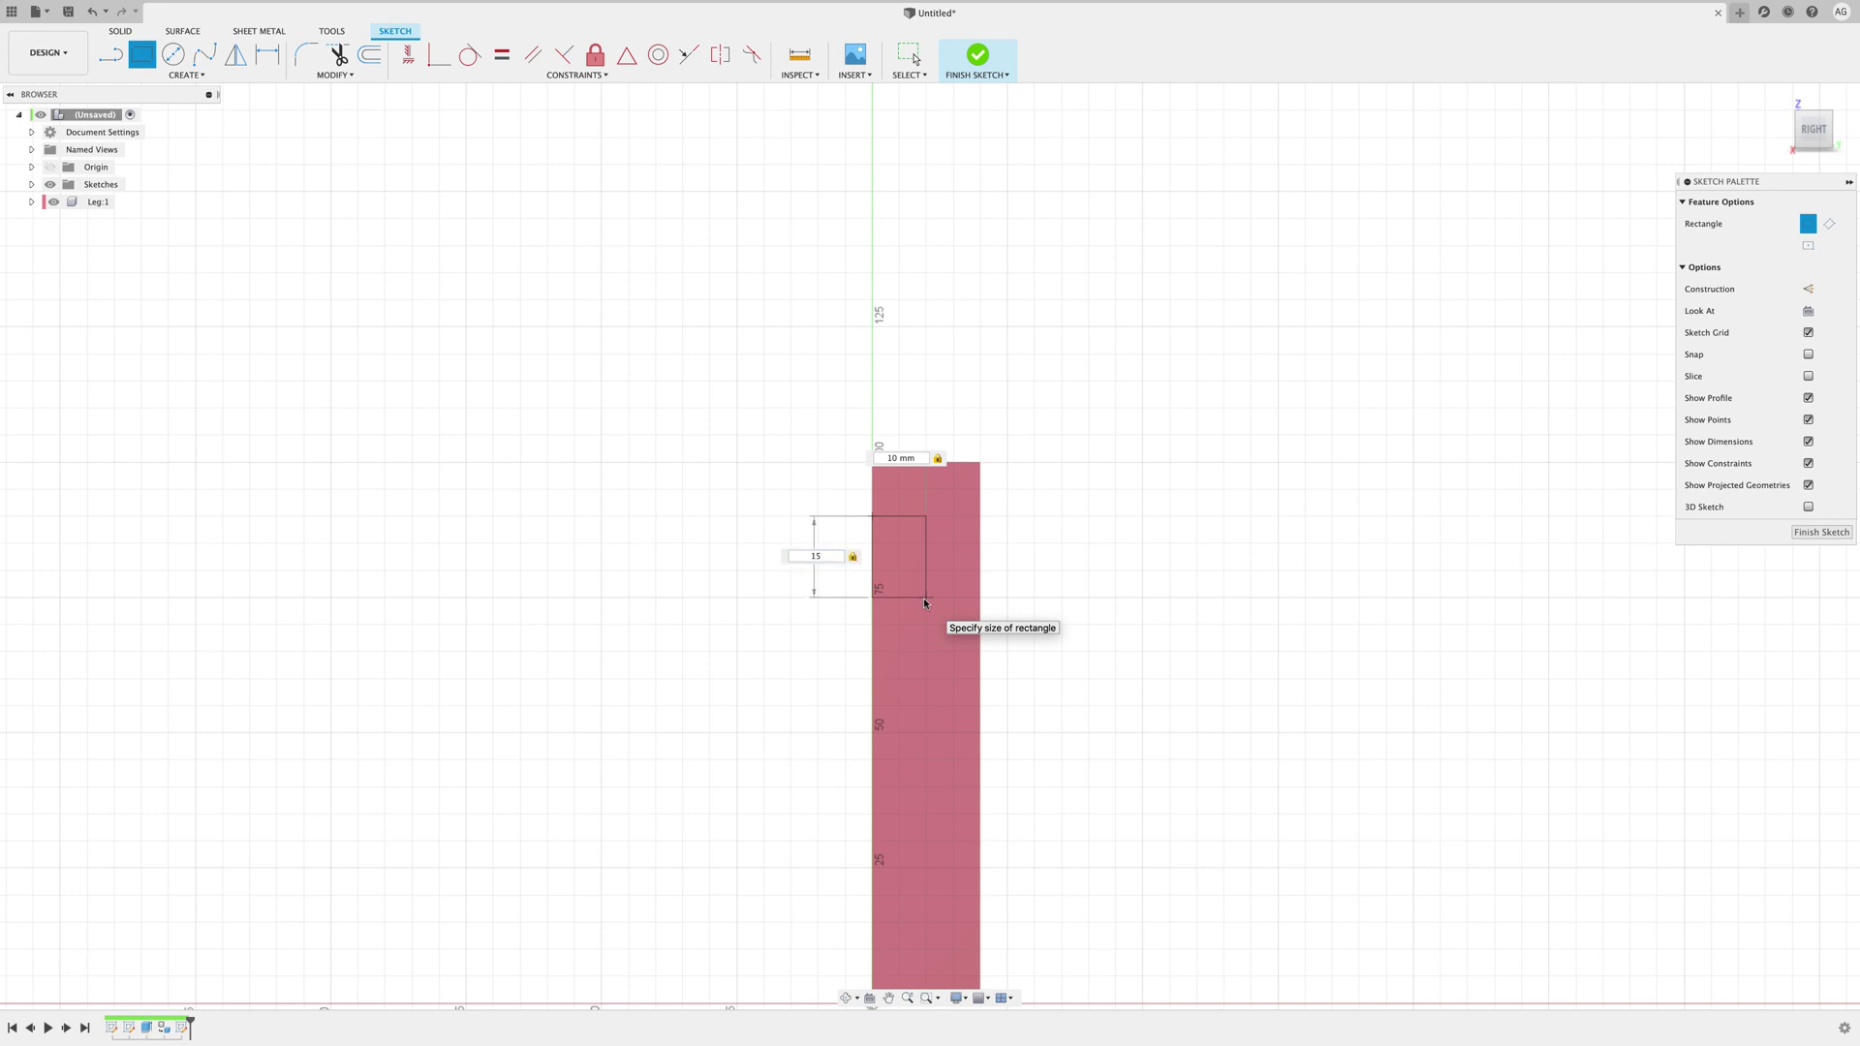
key(Return)
key(Escape)
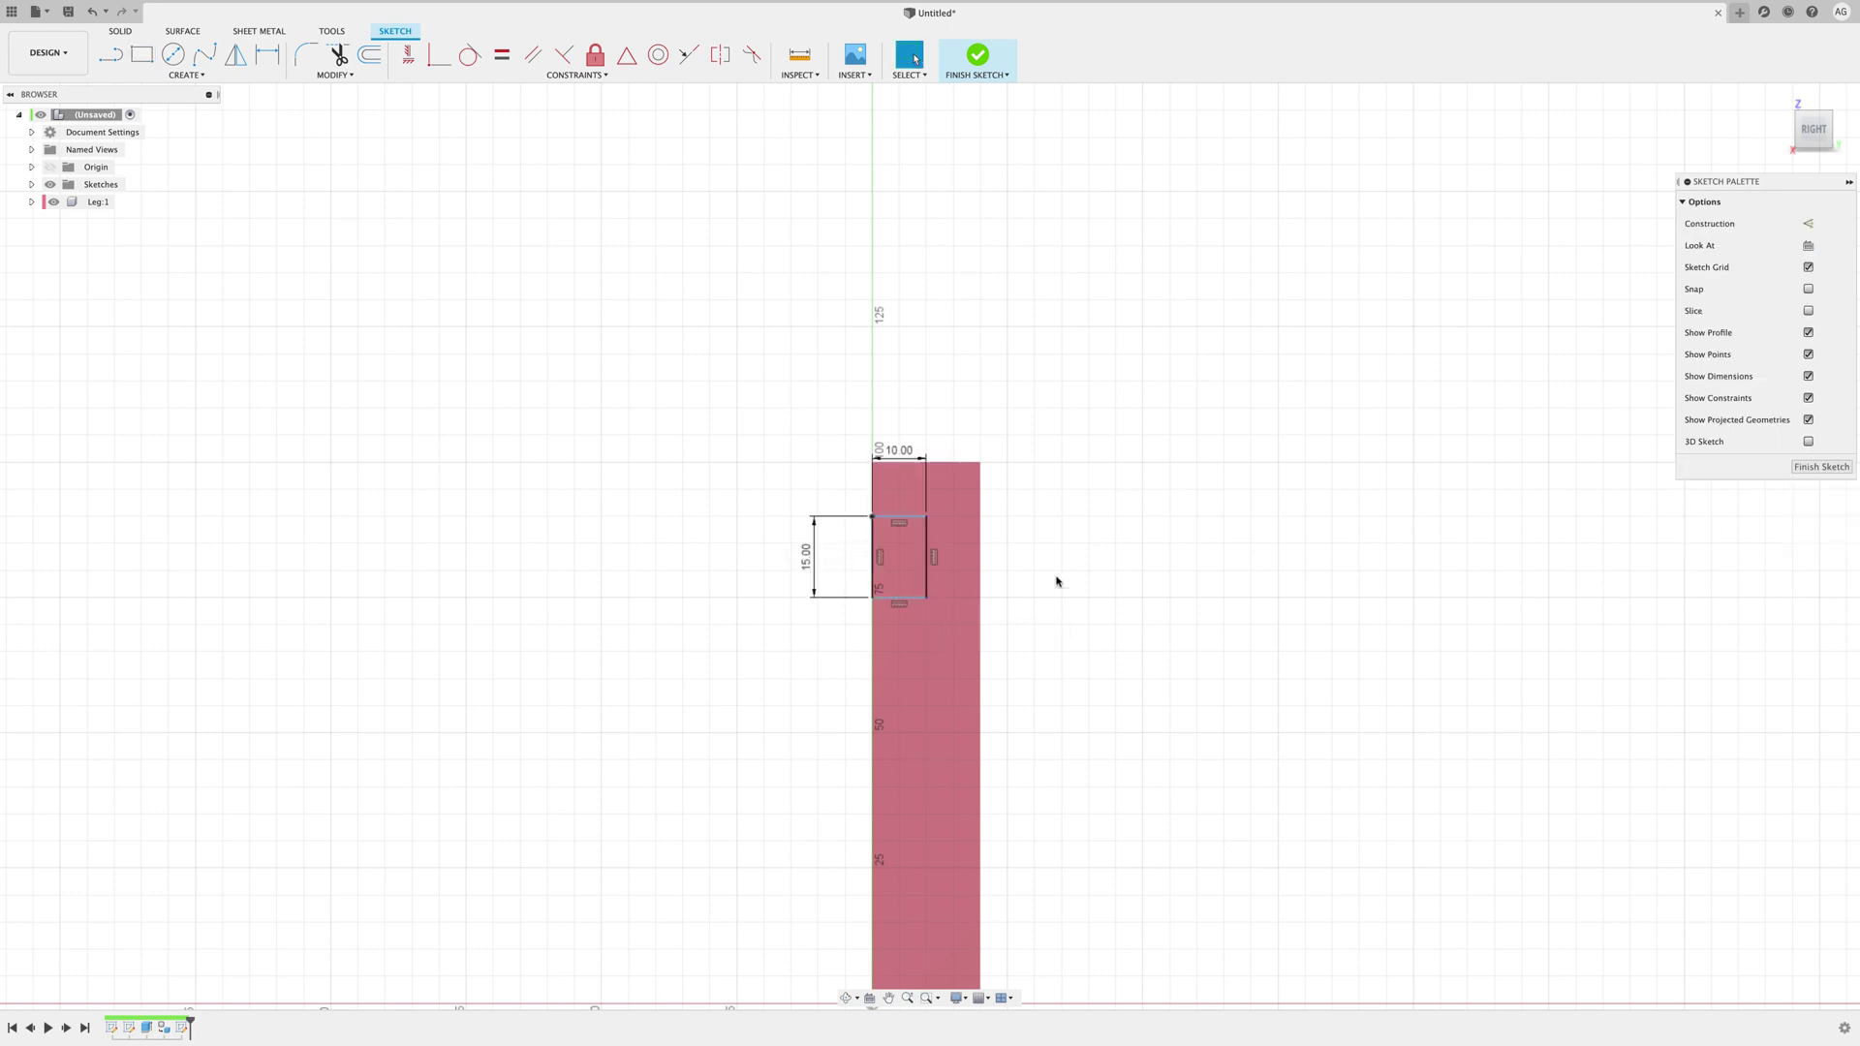
click(1821, 469)
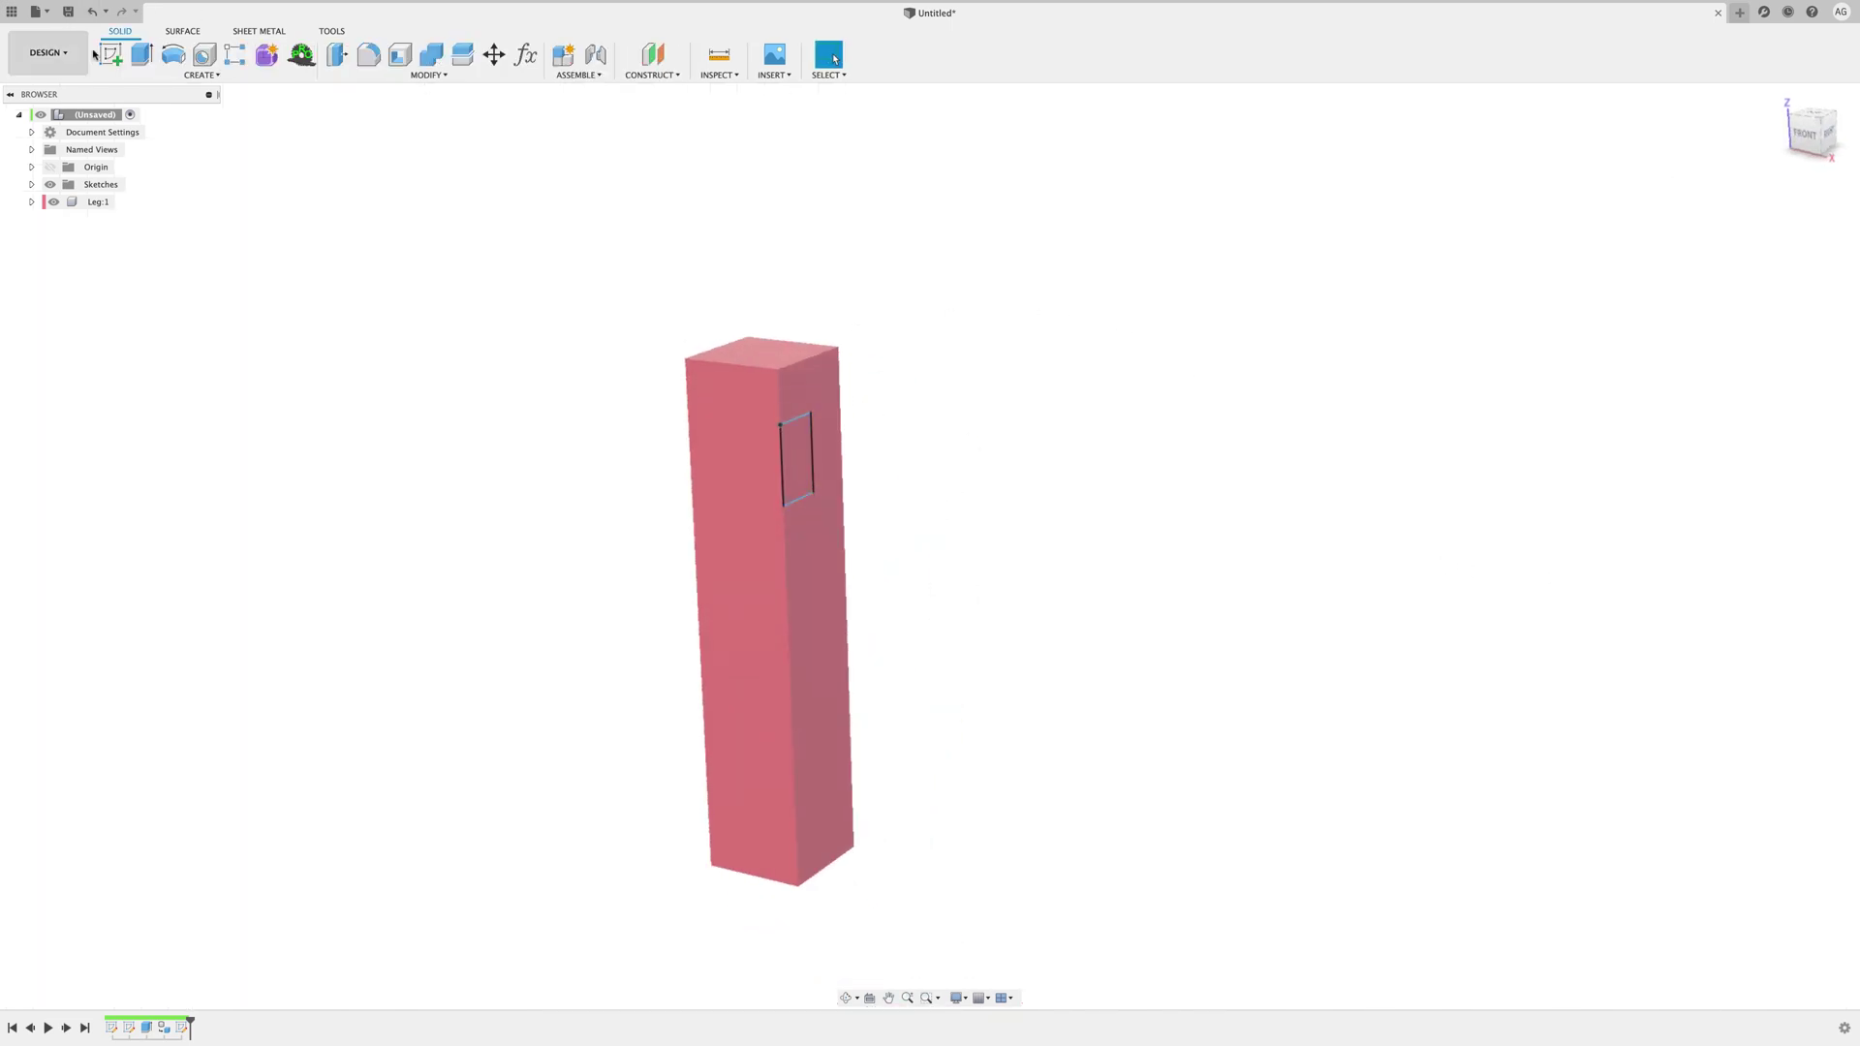
Step: Extrude the rectangle profile on the leg's right face 100 mm outward as a new component
click(153, 60)
click(801, 451)
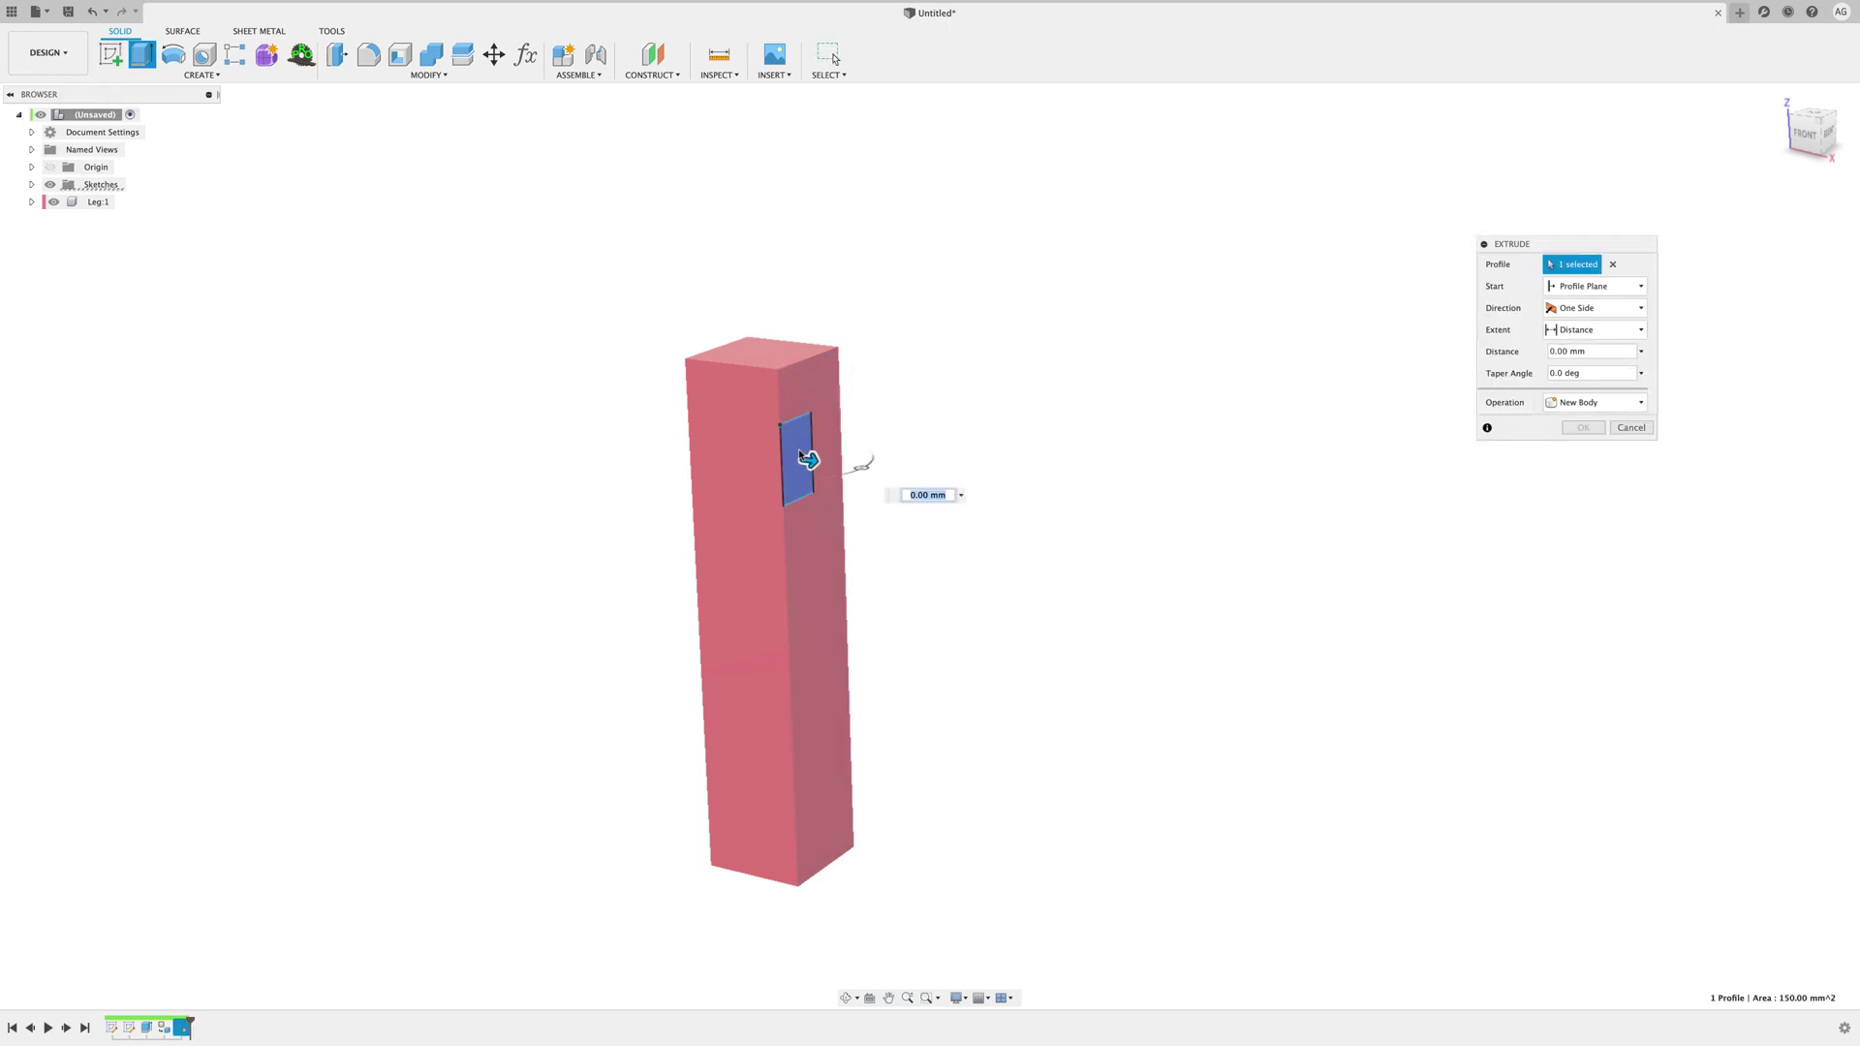
drag(814, 465, 1477, 554)
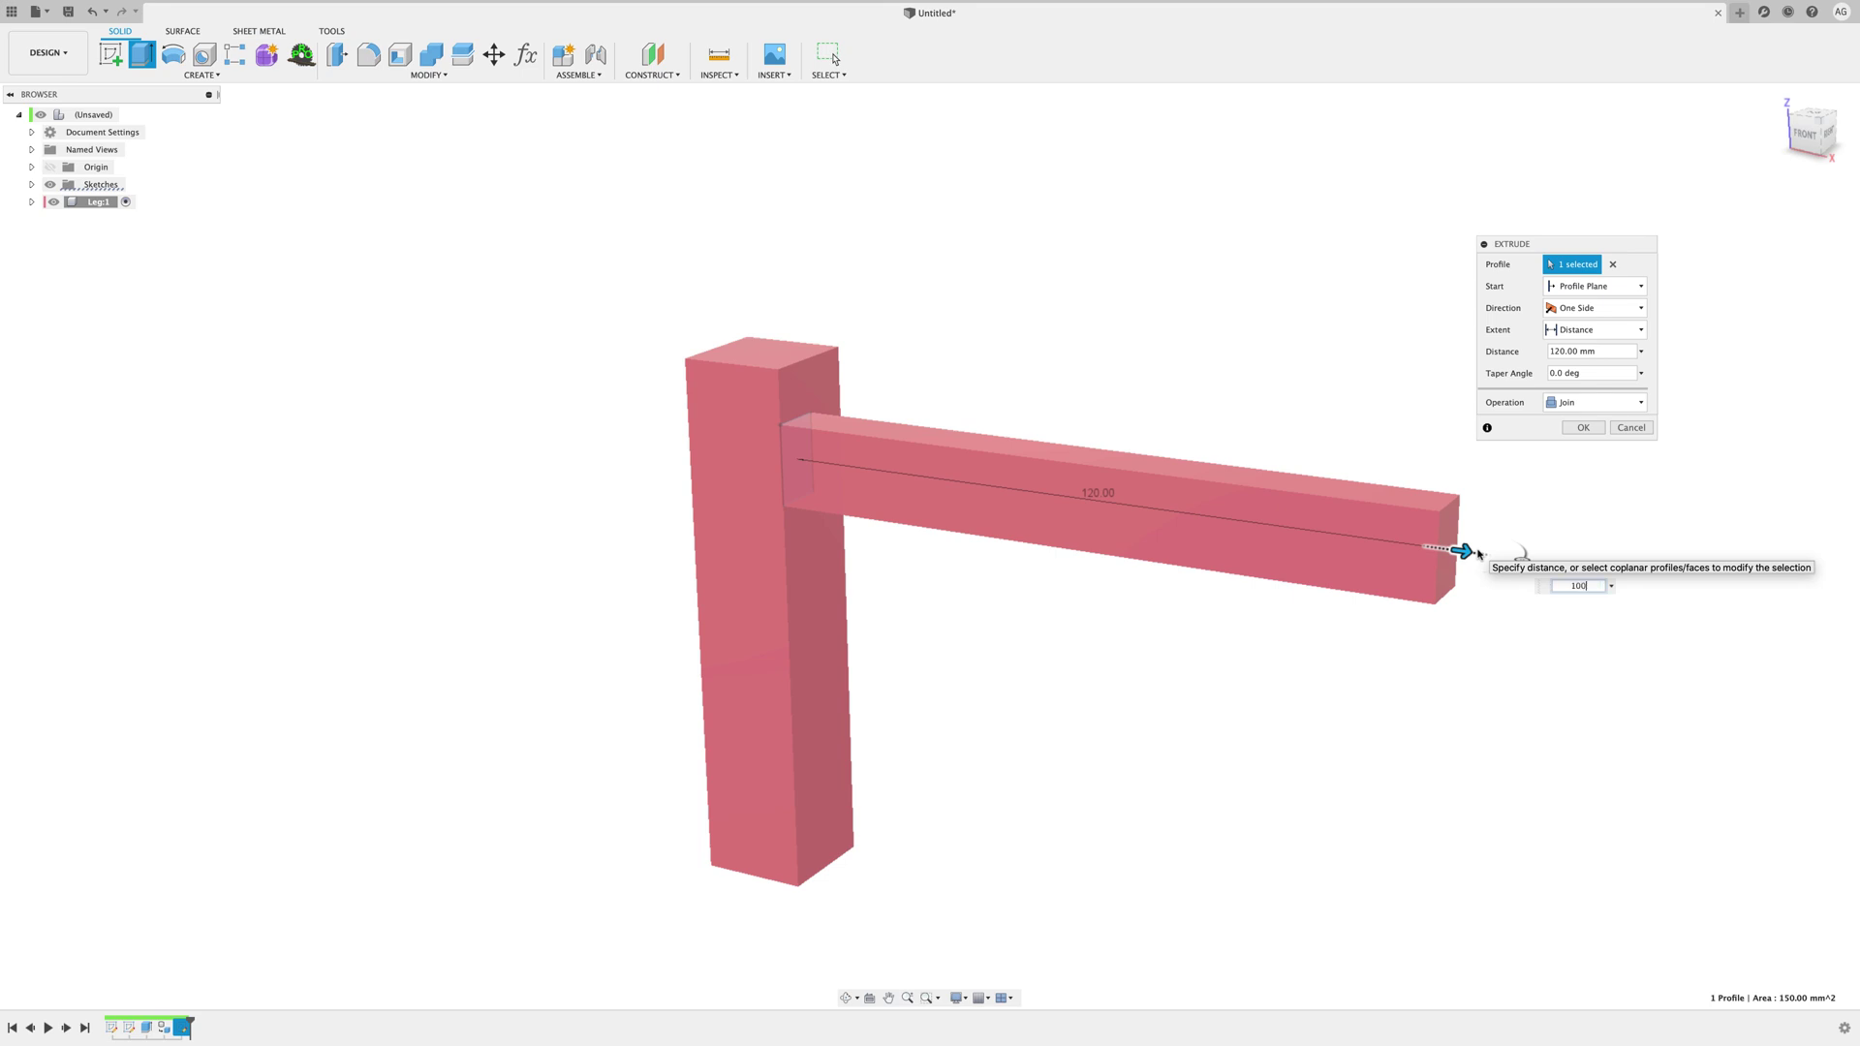
text(100)
key(Return)
click(1632, 403)
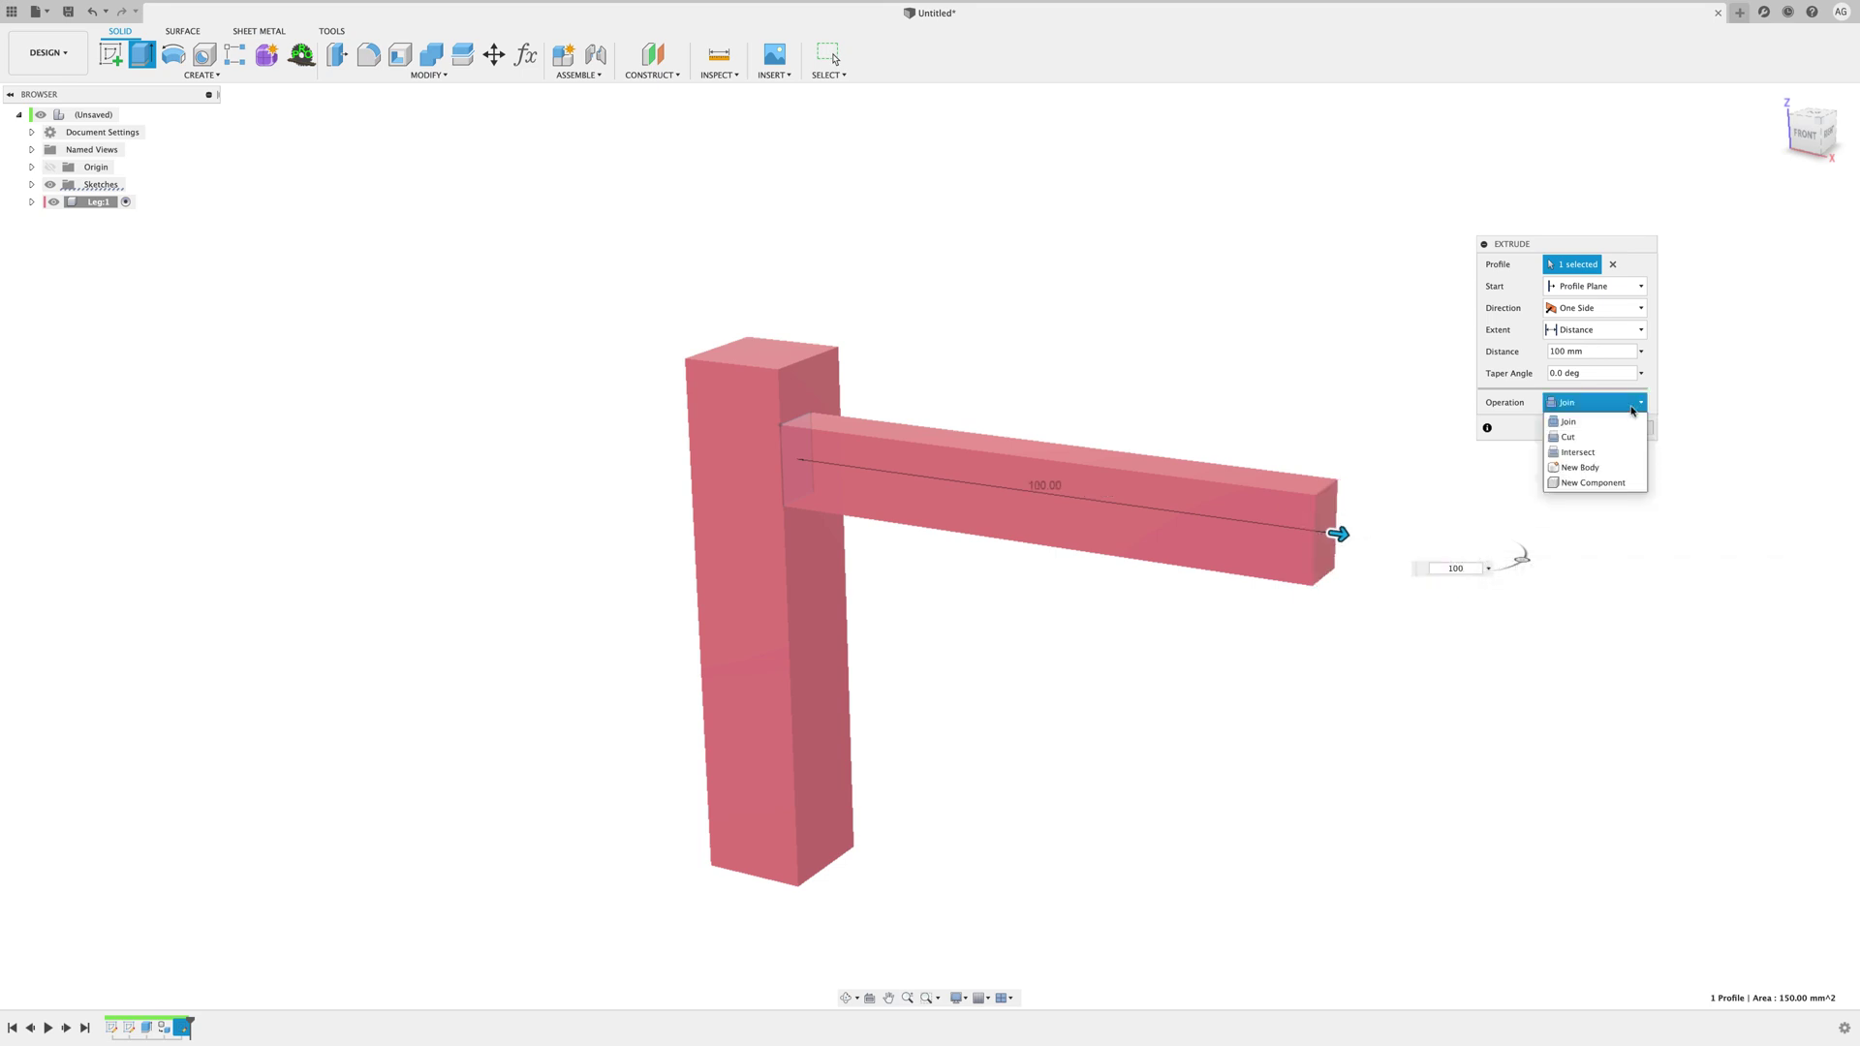
click(1593, 482)
key(Return)
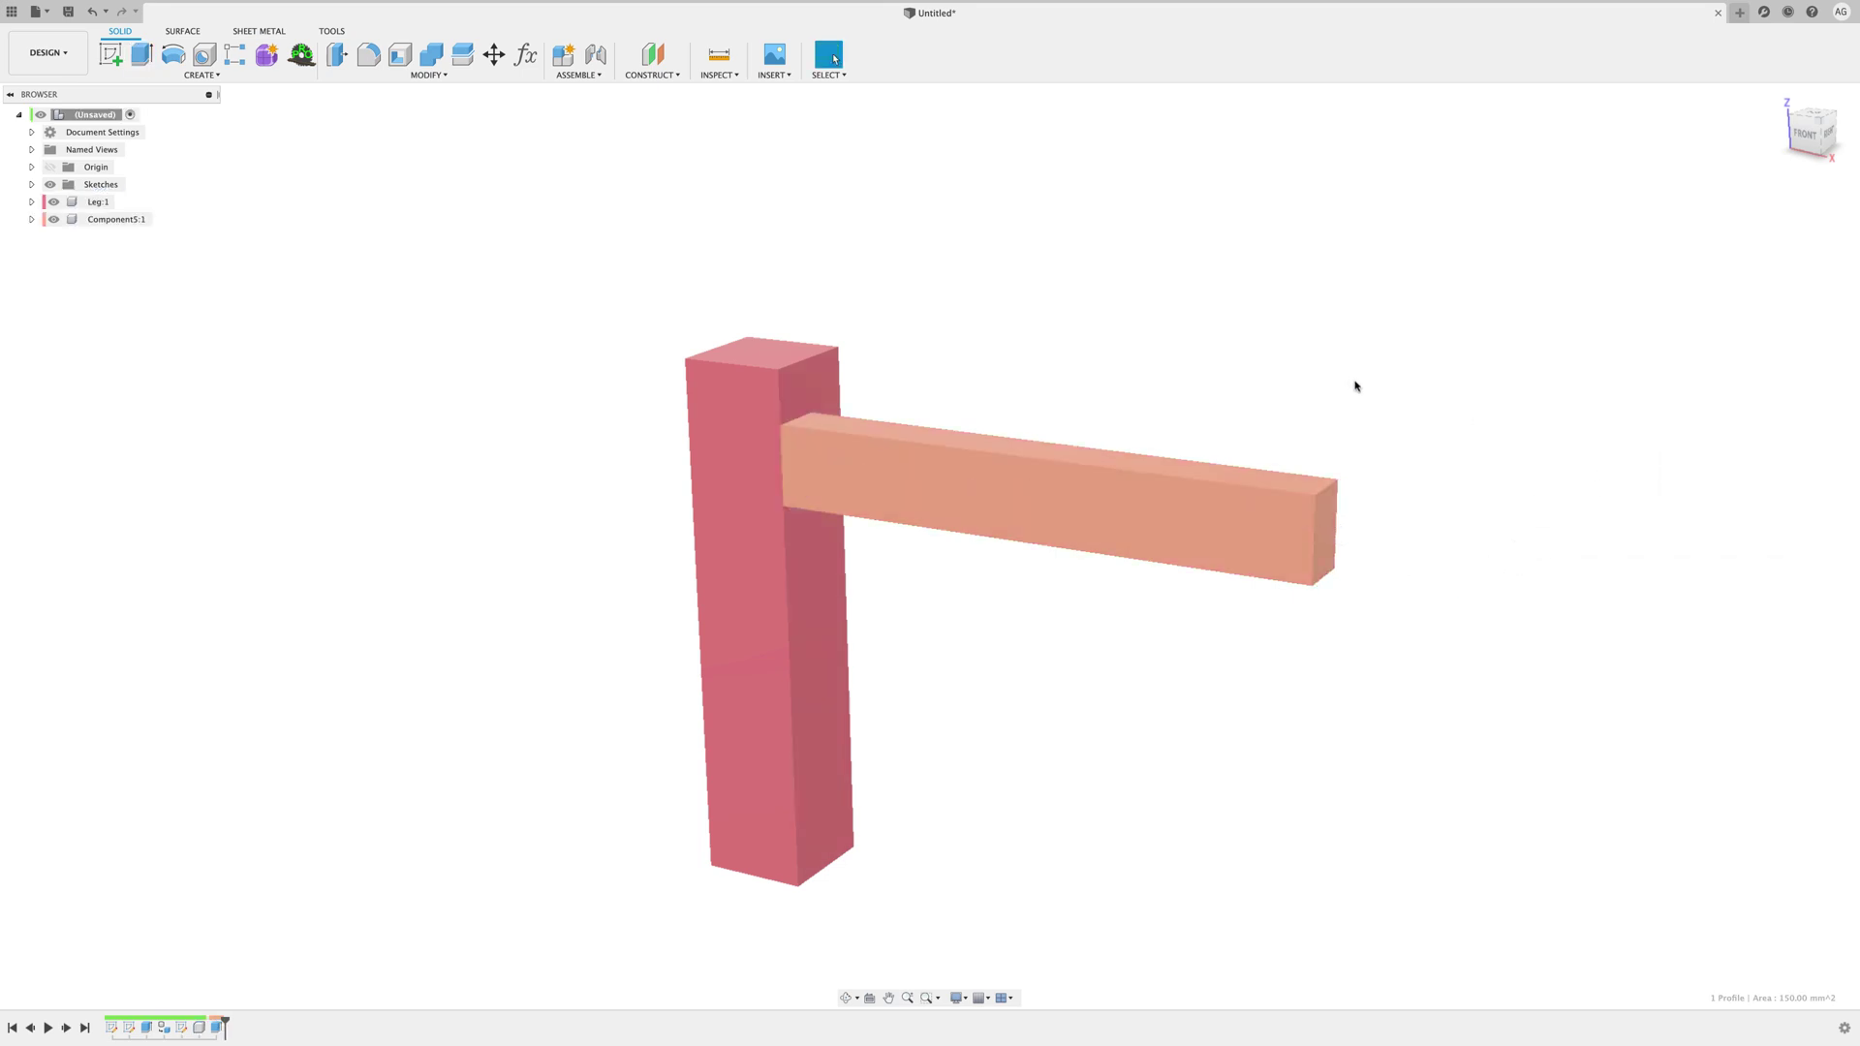
shift+middle_drag(759, 656, 1540, 527)
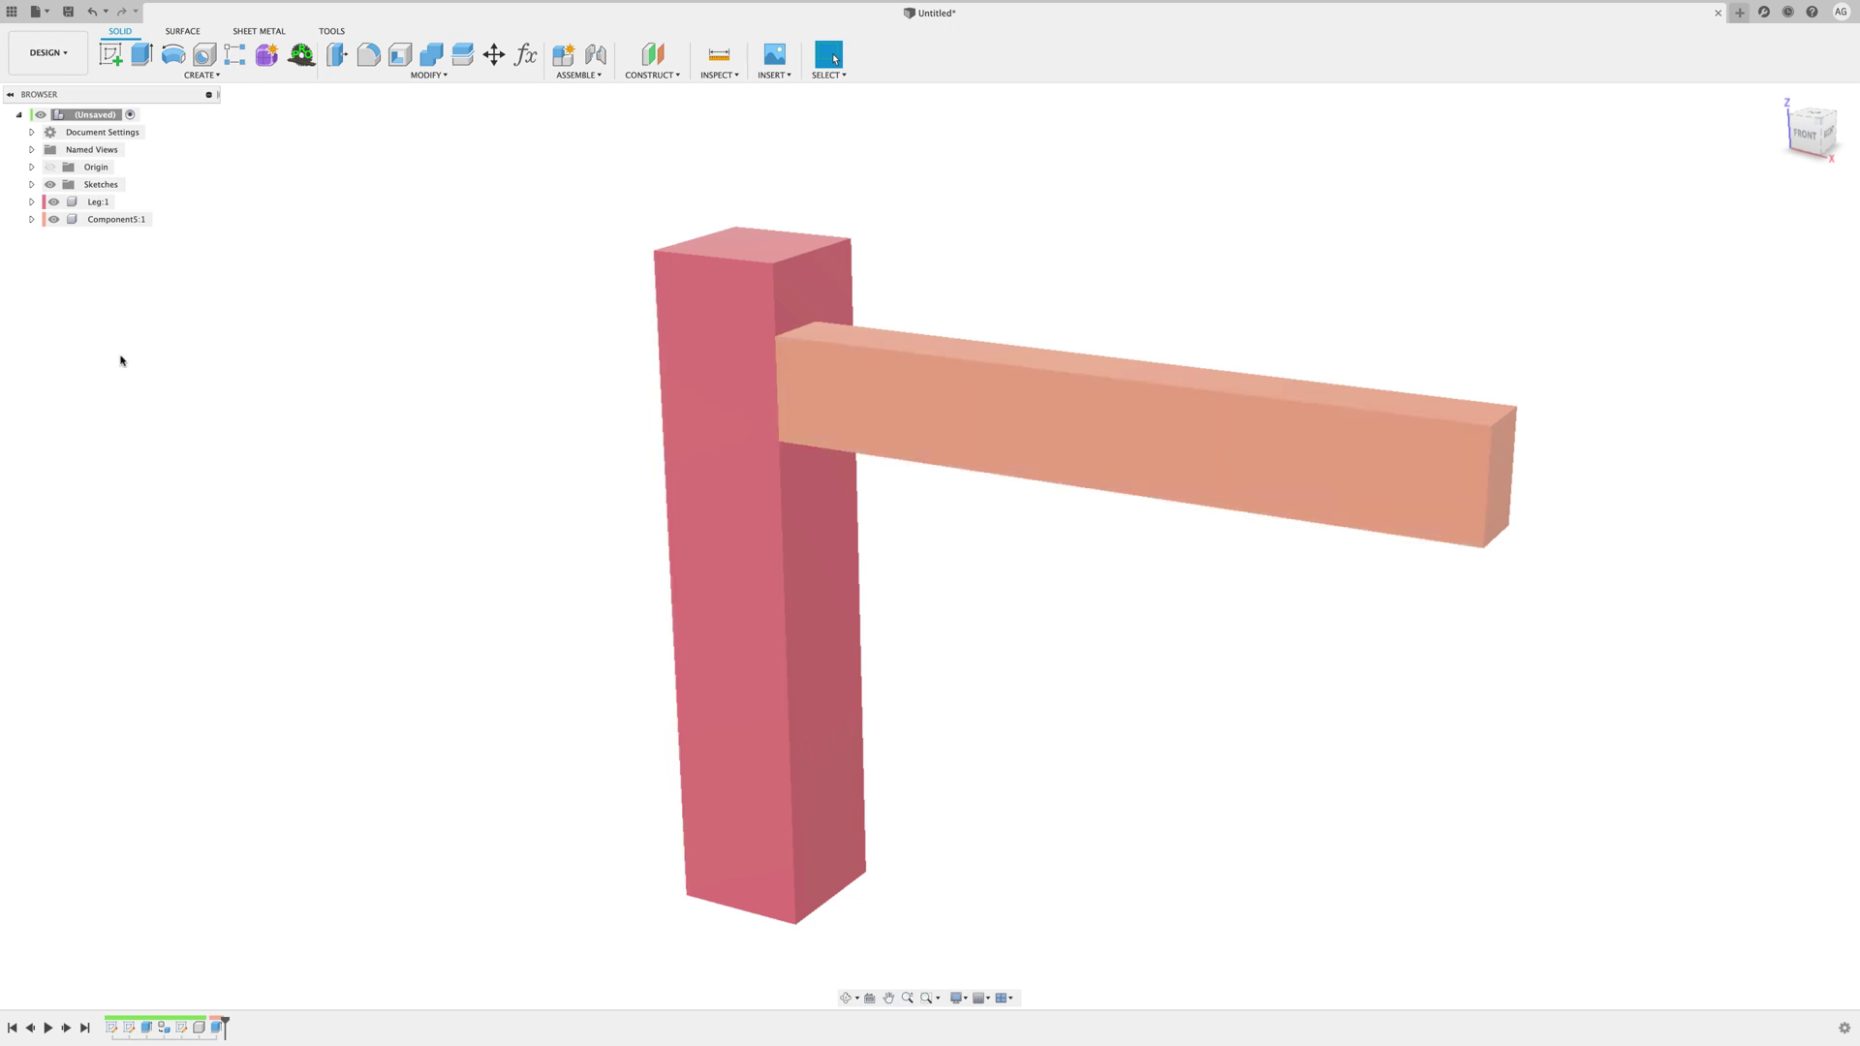
scroll(182, 411, up, 3)
scroll(760, 493, down, 1)
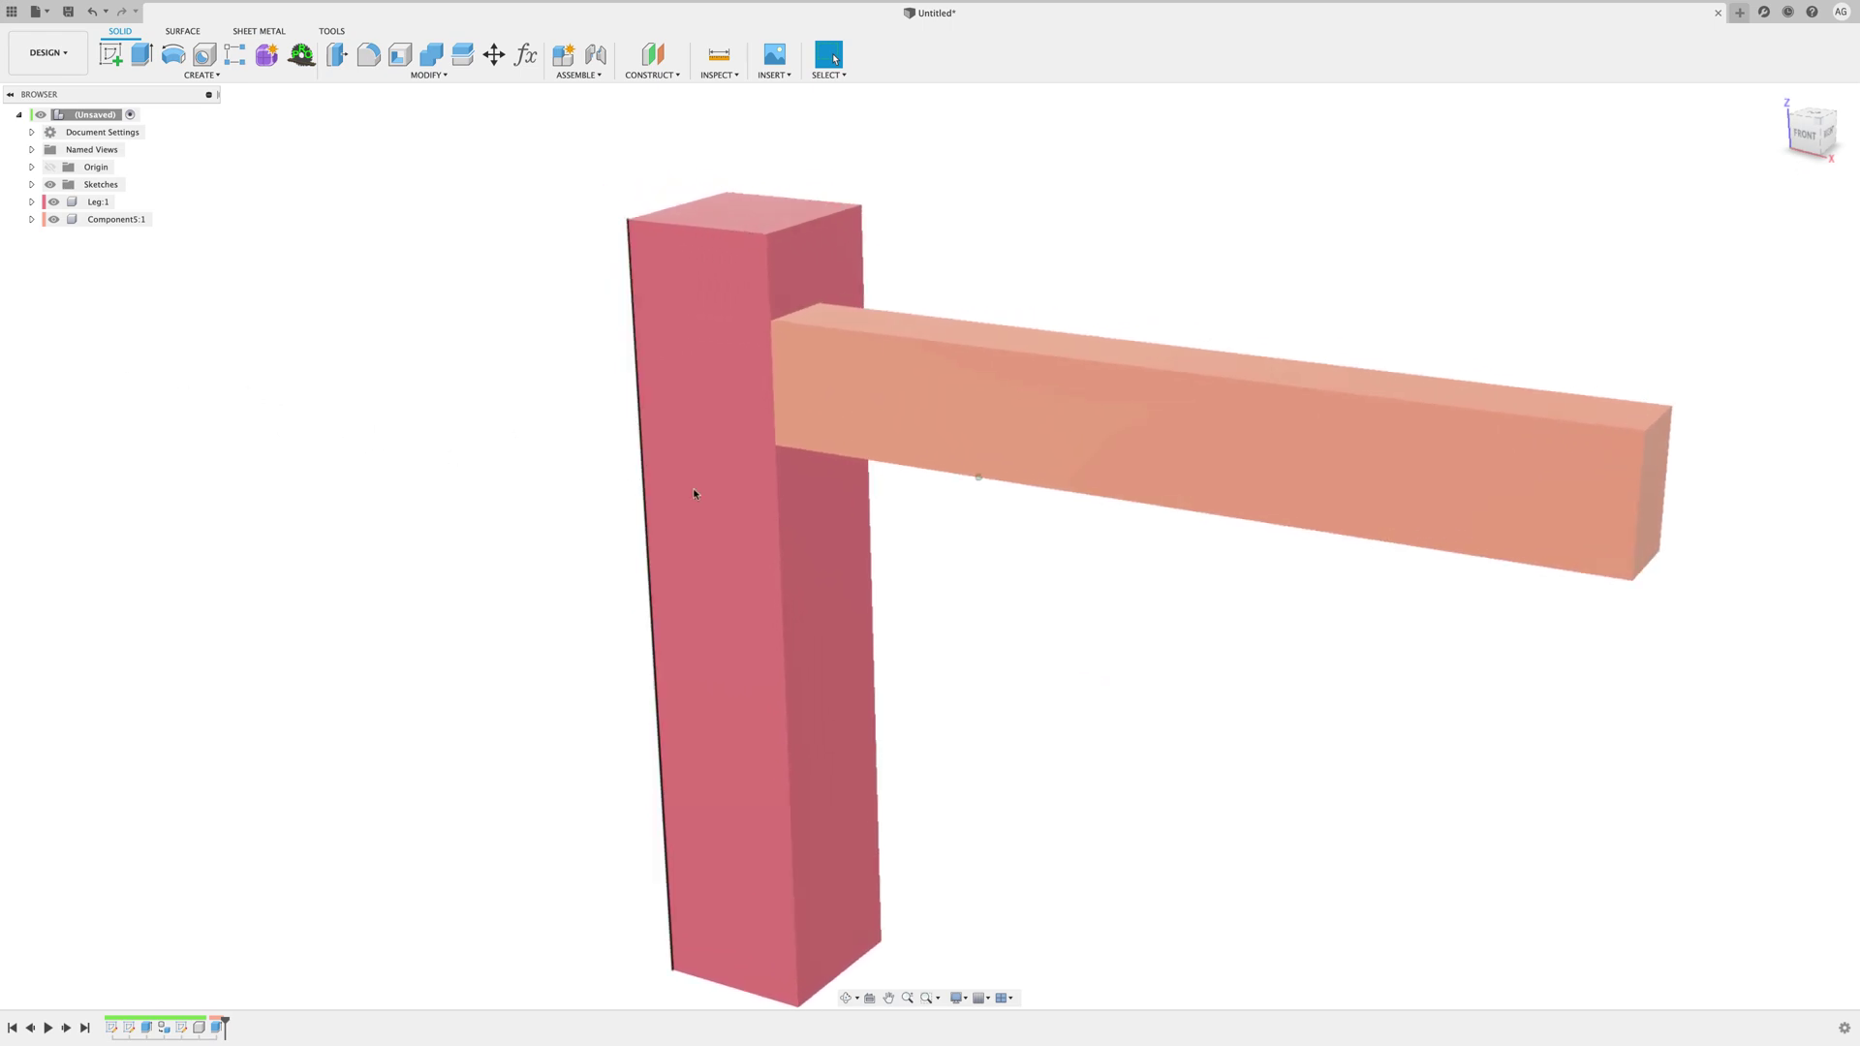
scroll(761, 493, up, 2)
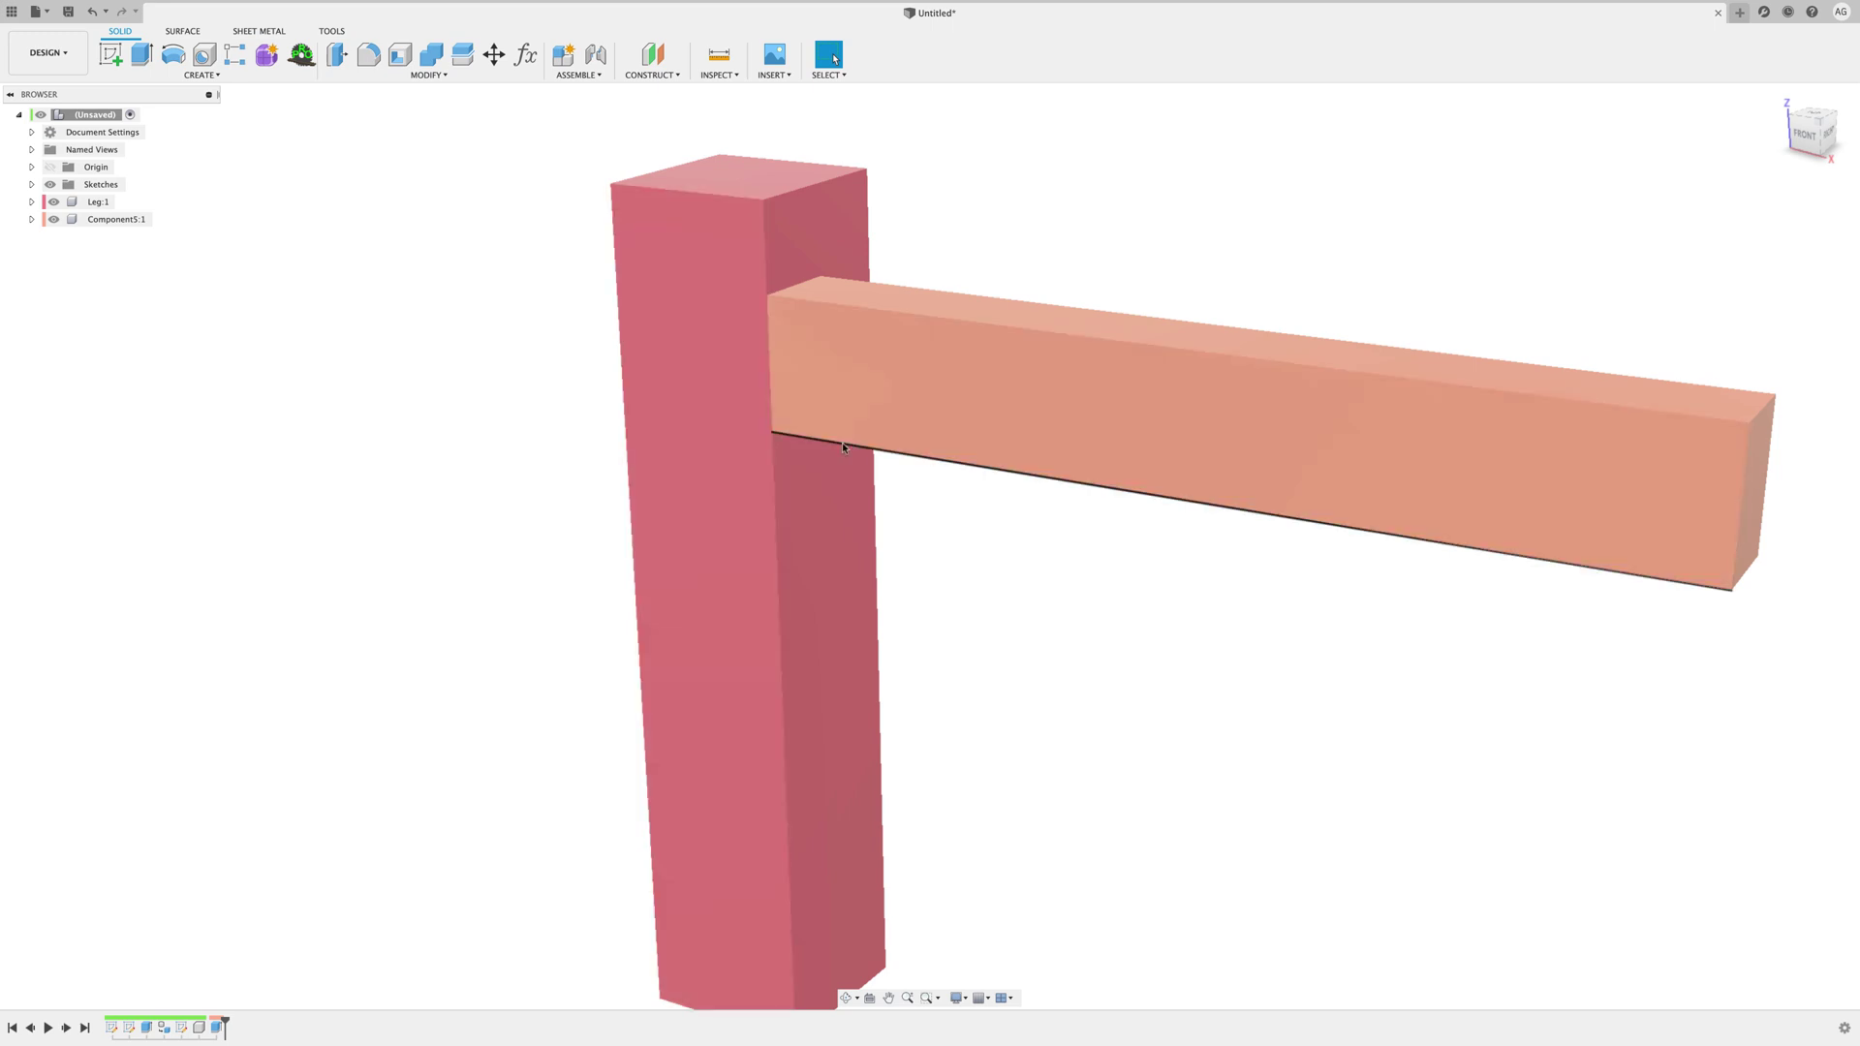
scroll(659, 365, down, 3)
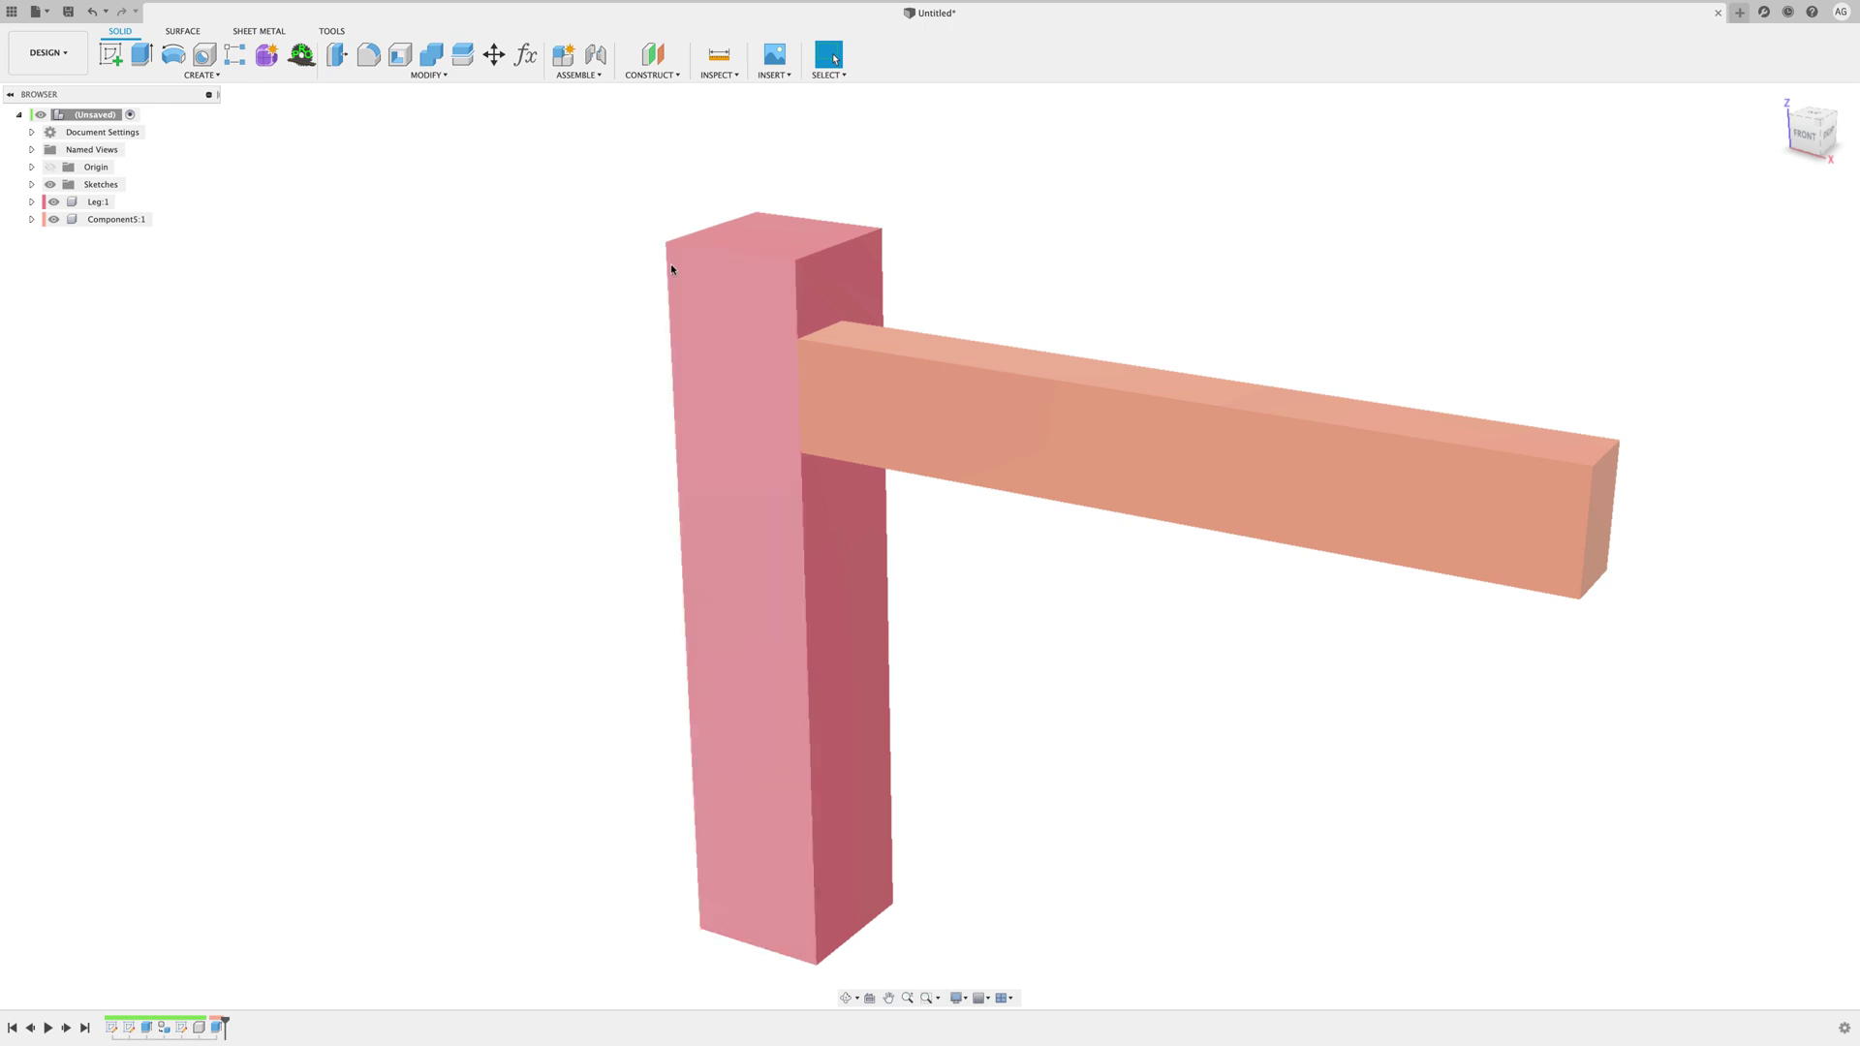
click(428, 75)
click(428, 74)
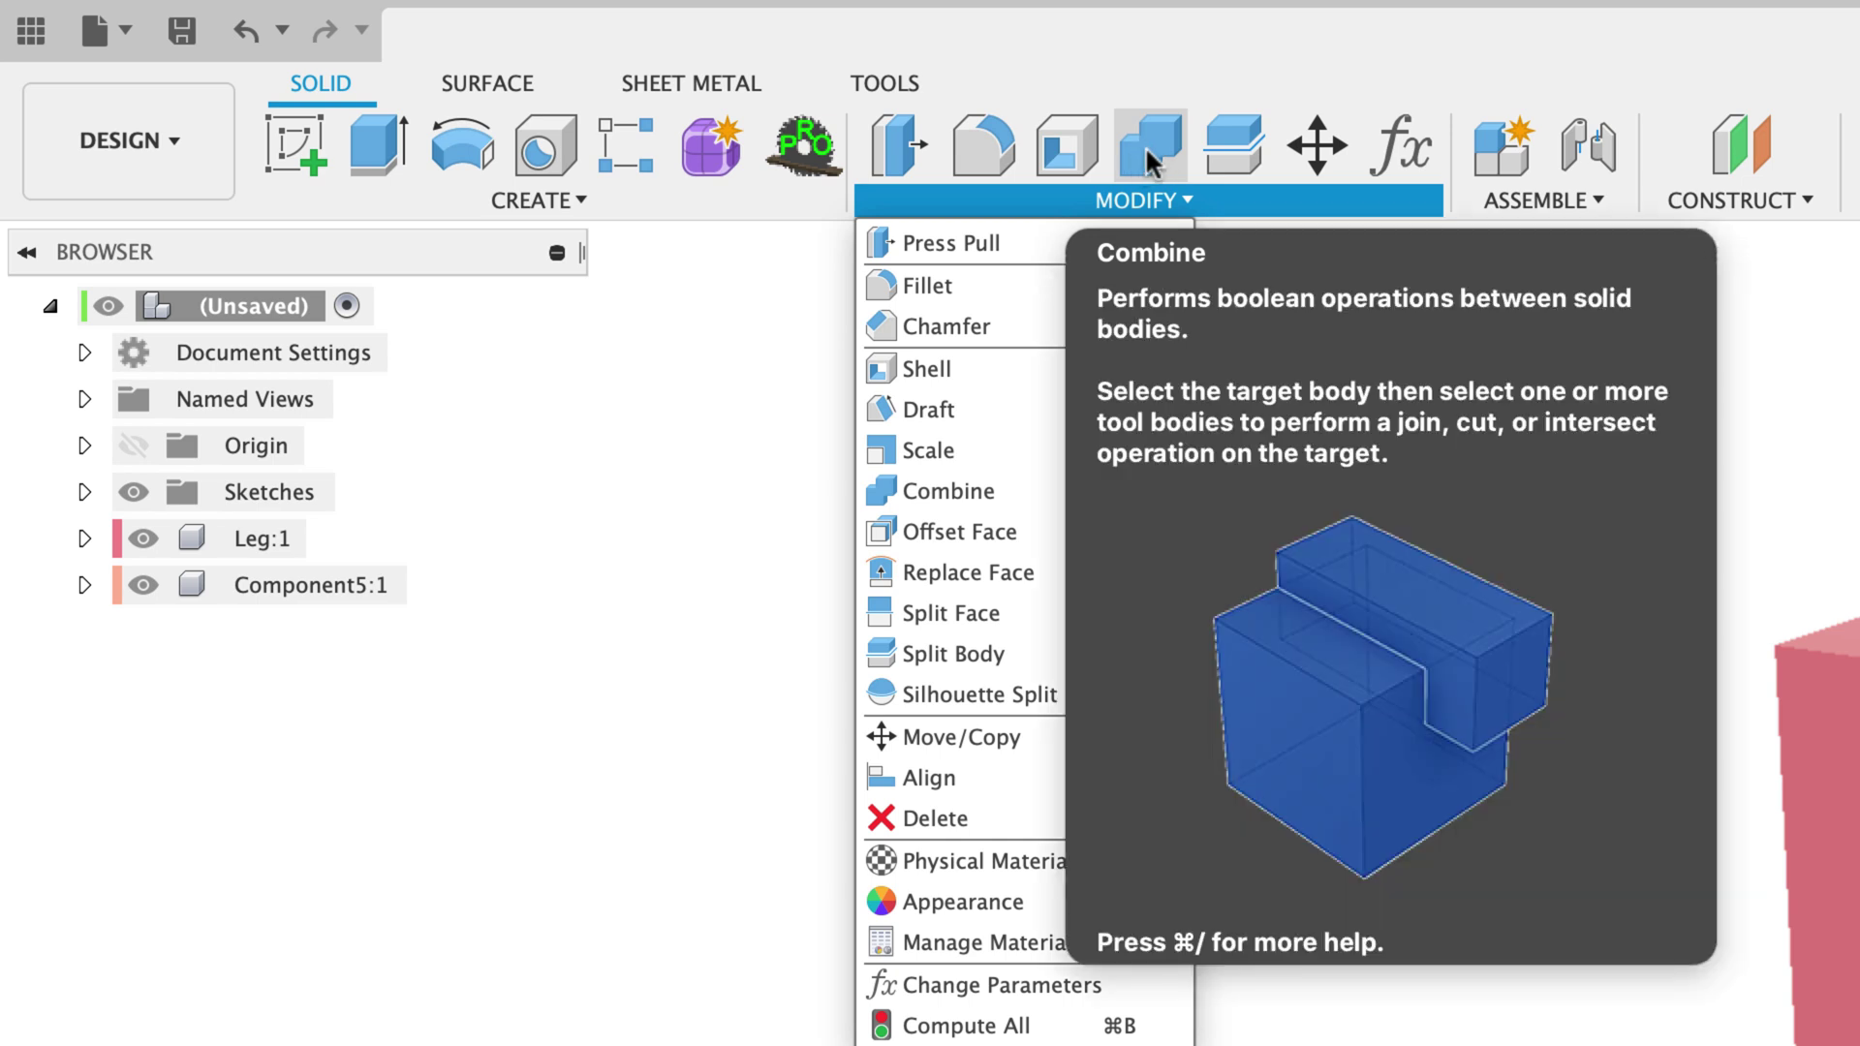
click(1150, 159)
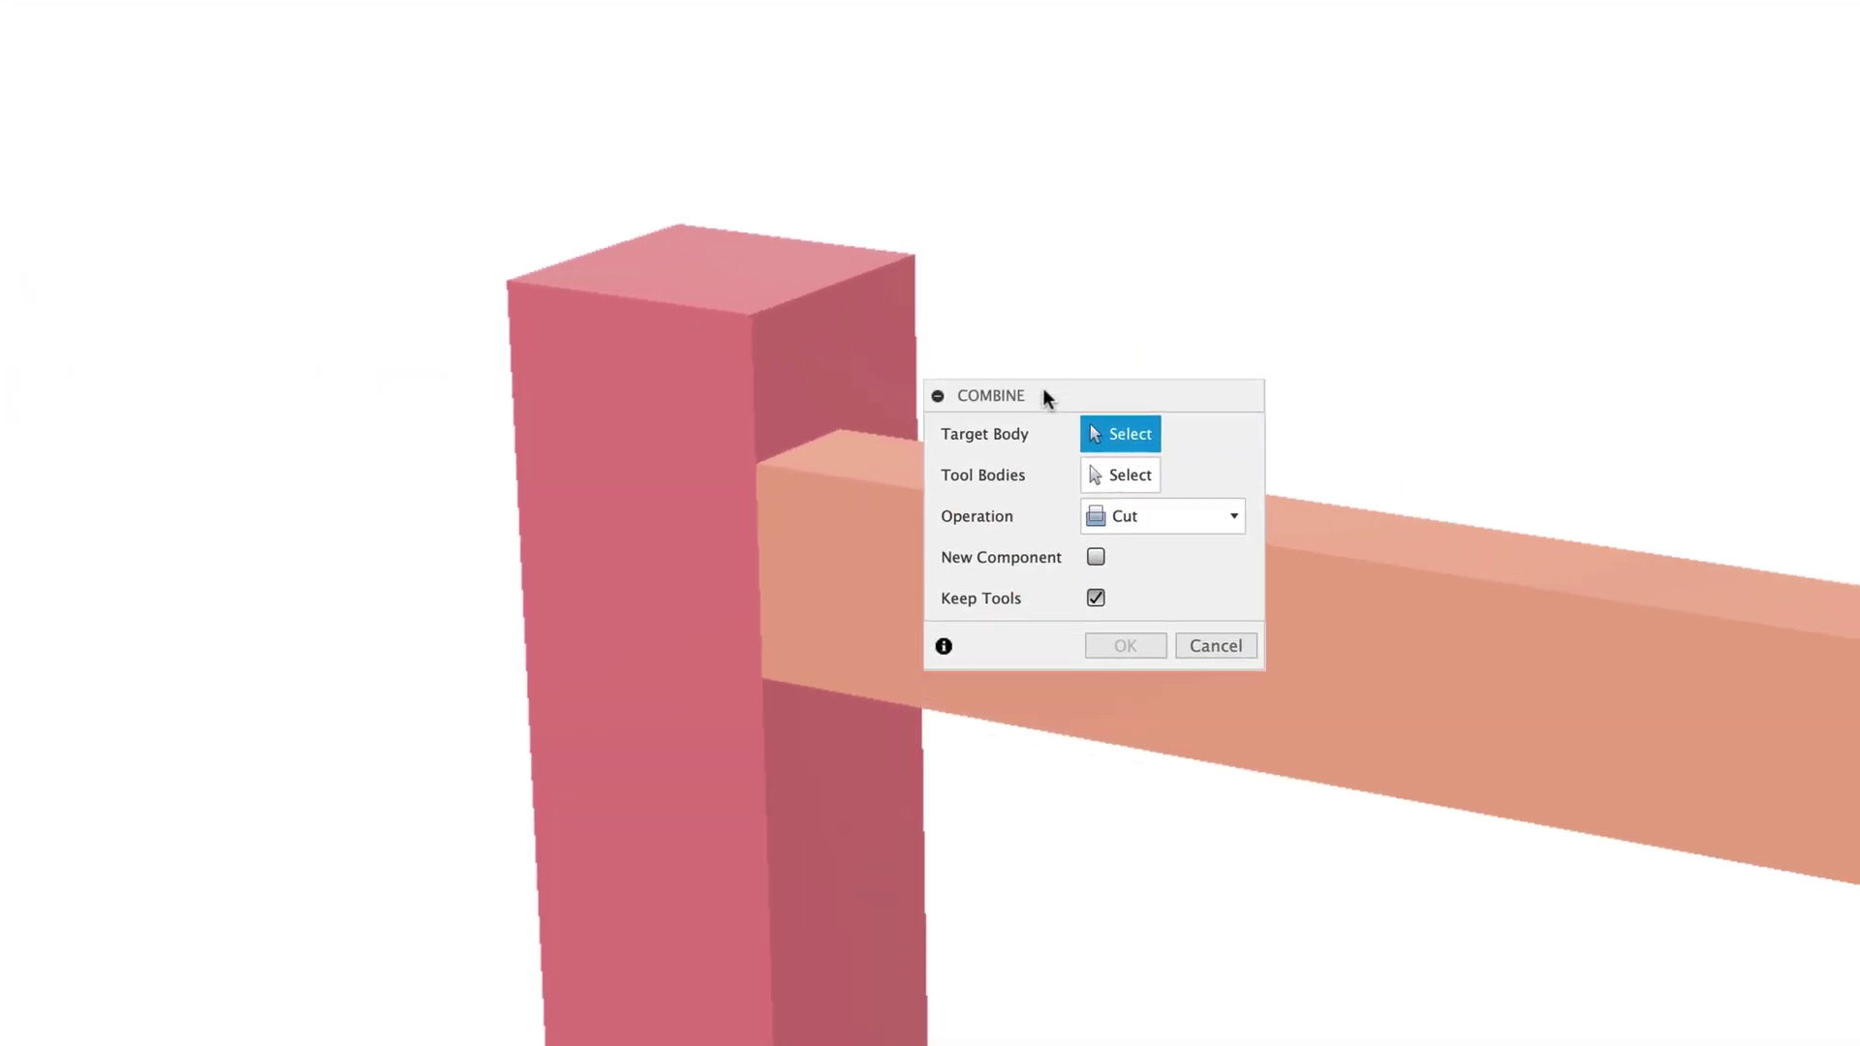
drag(1194, 143, 1168, 113)
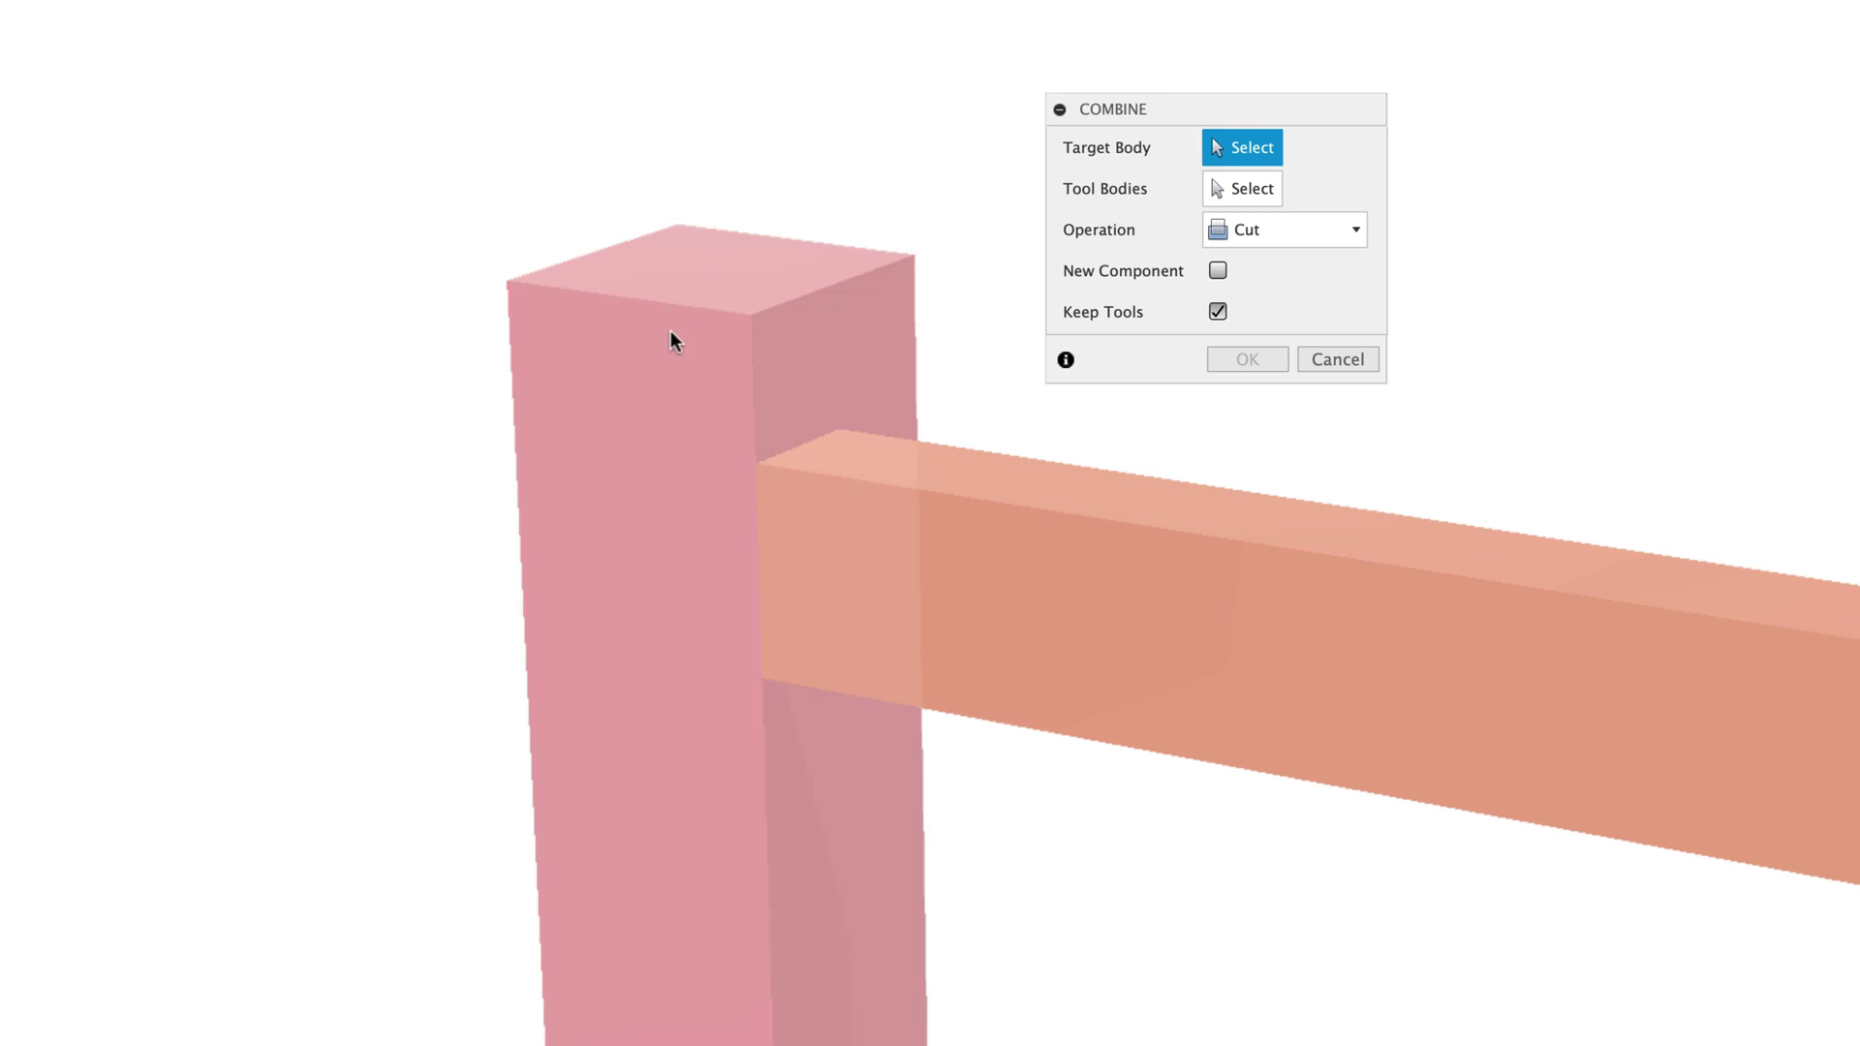
click(671, 334)
scroll(1305, 989, down, 2)
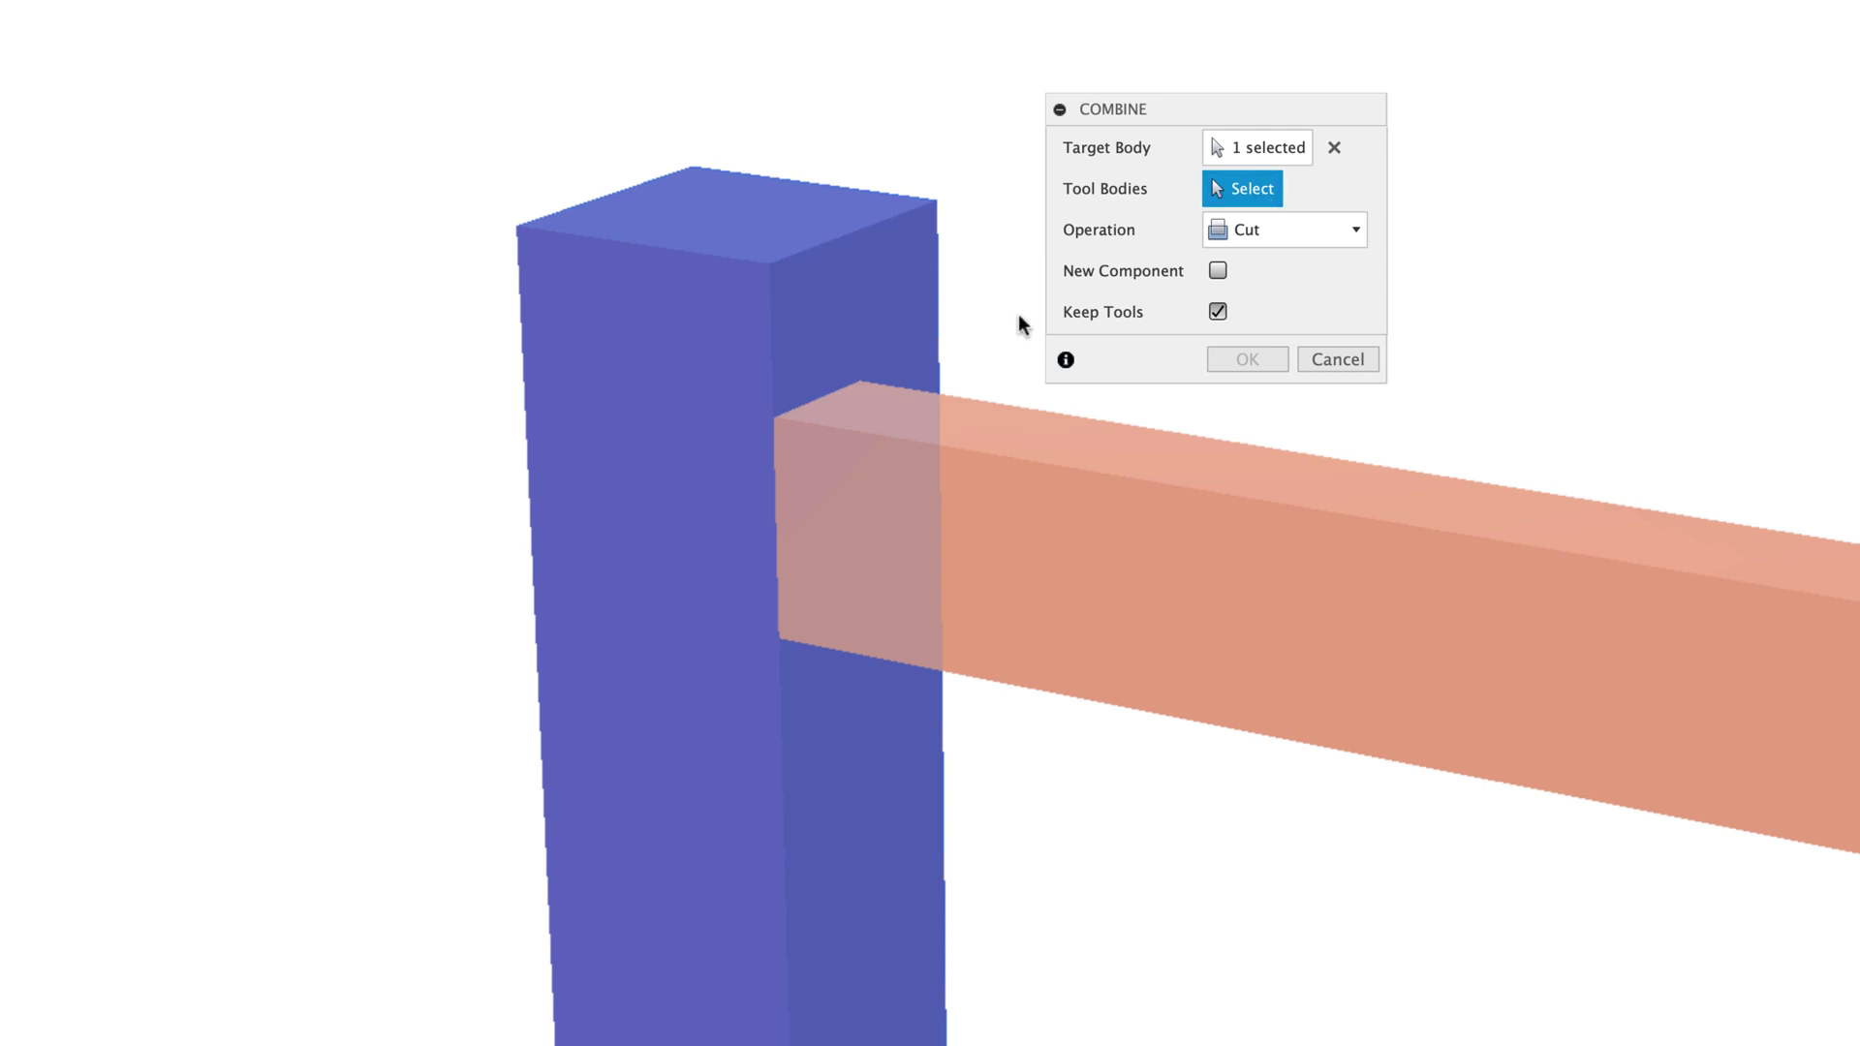
click(1073, 554)
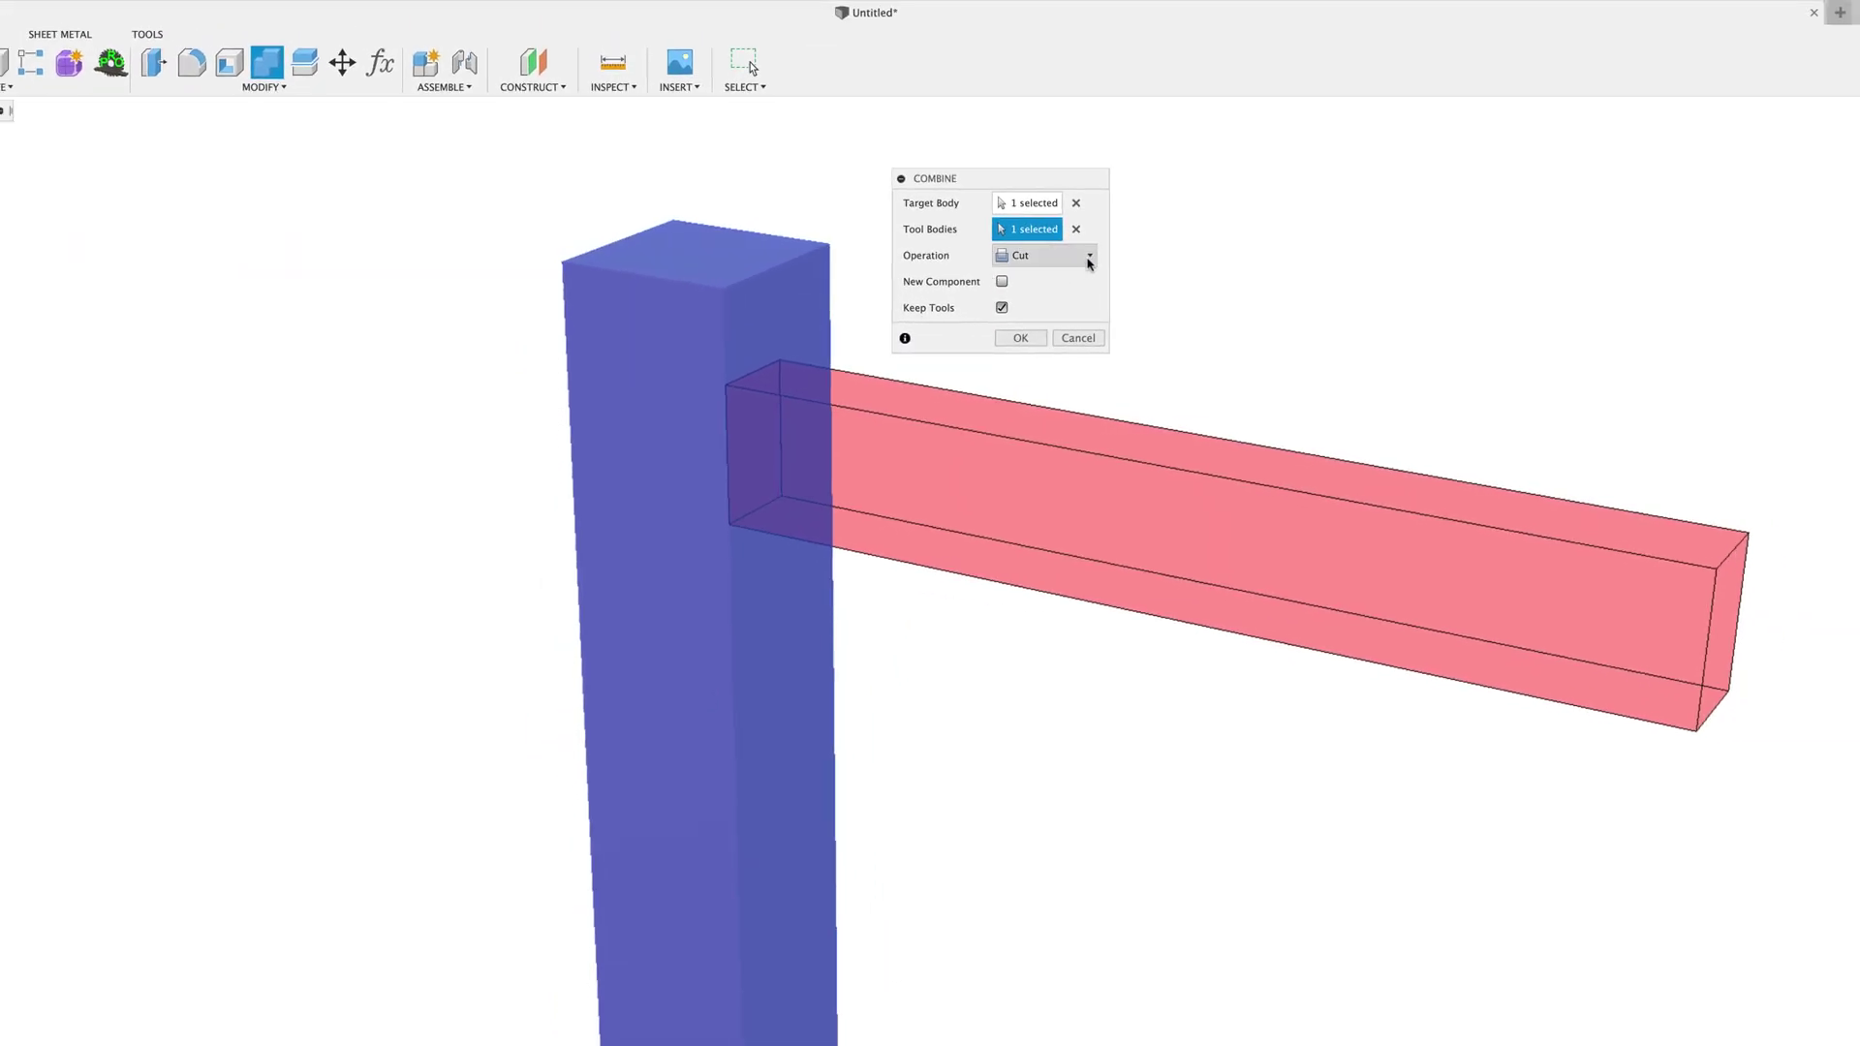
click(1089, 260)
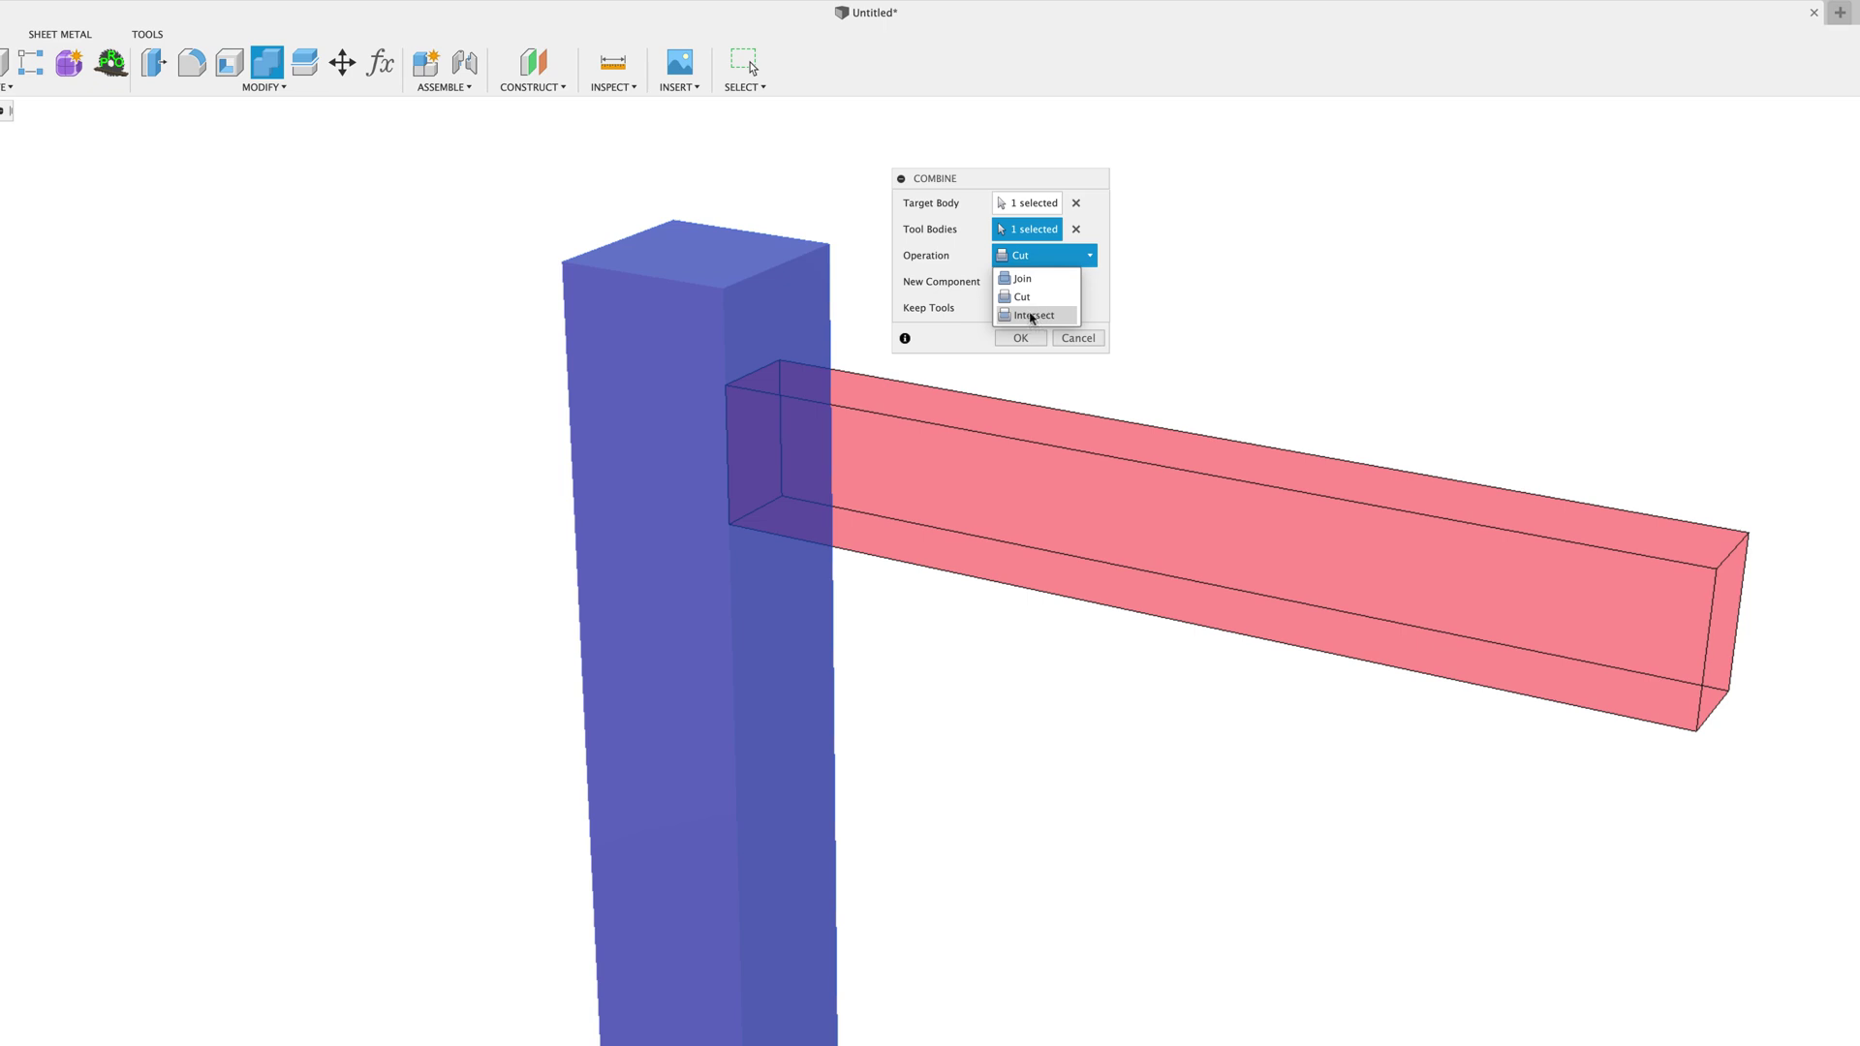
click(1087, 341)
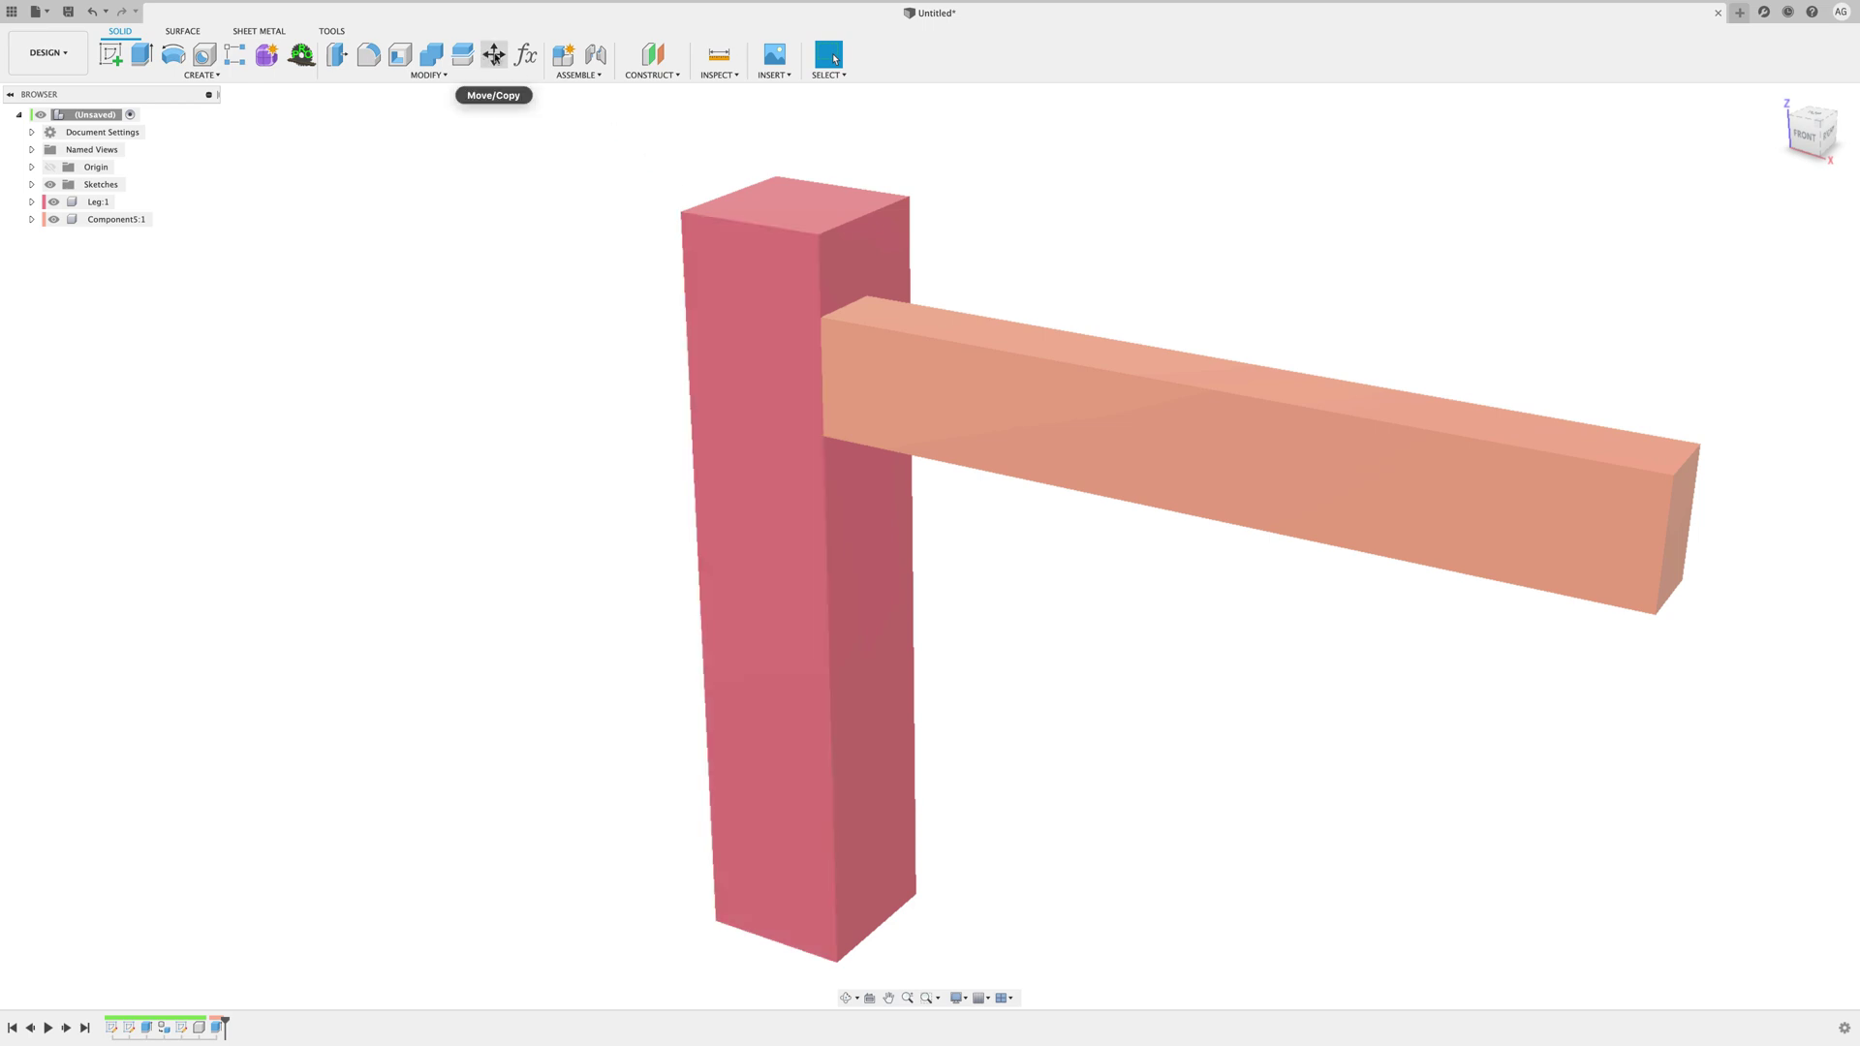
Step: Move the rail component -11 mm along X so that it overlaps the leg
click(494, 55)
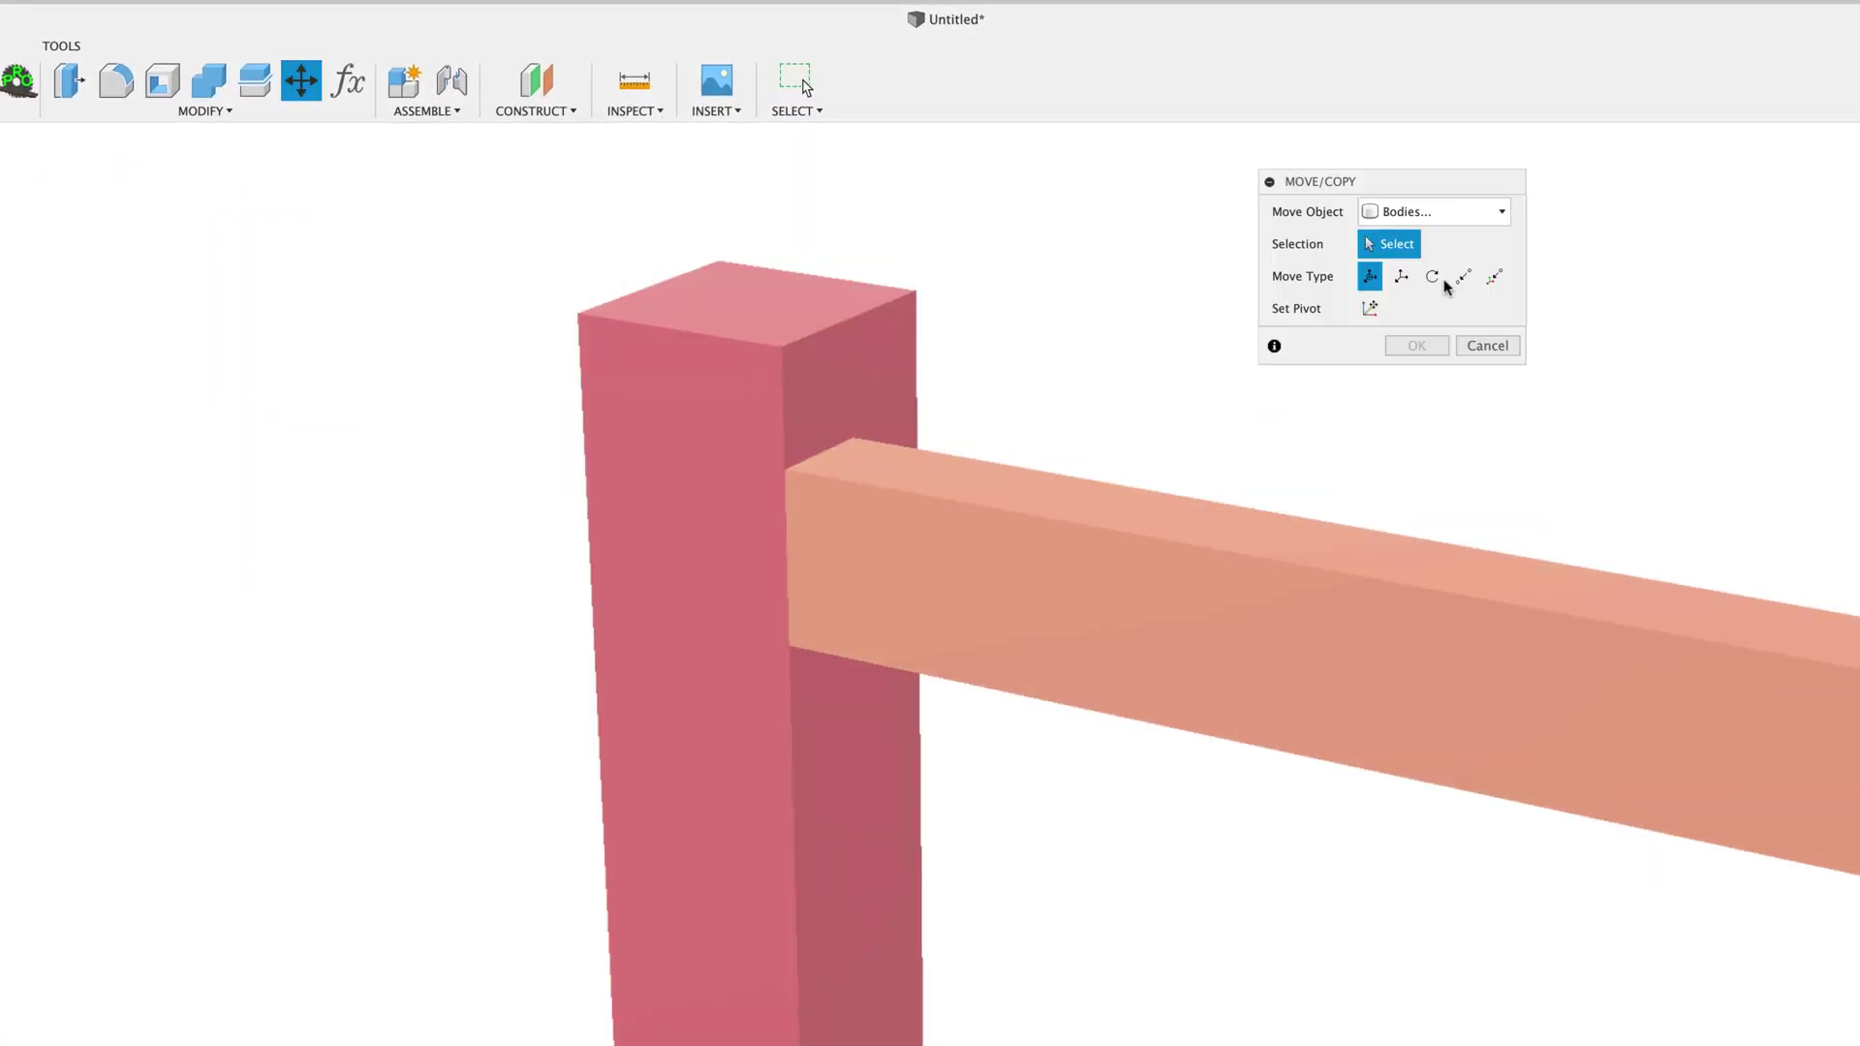
click(1456, 213)
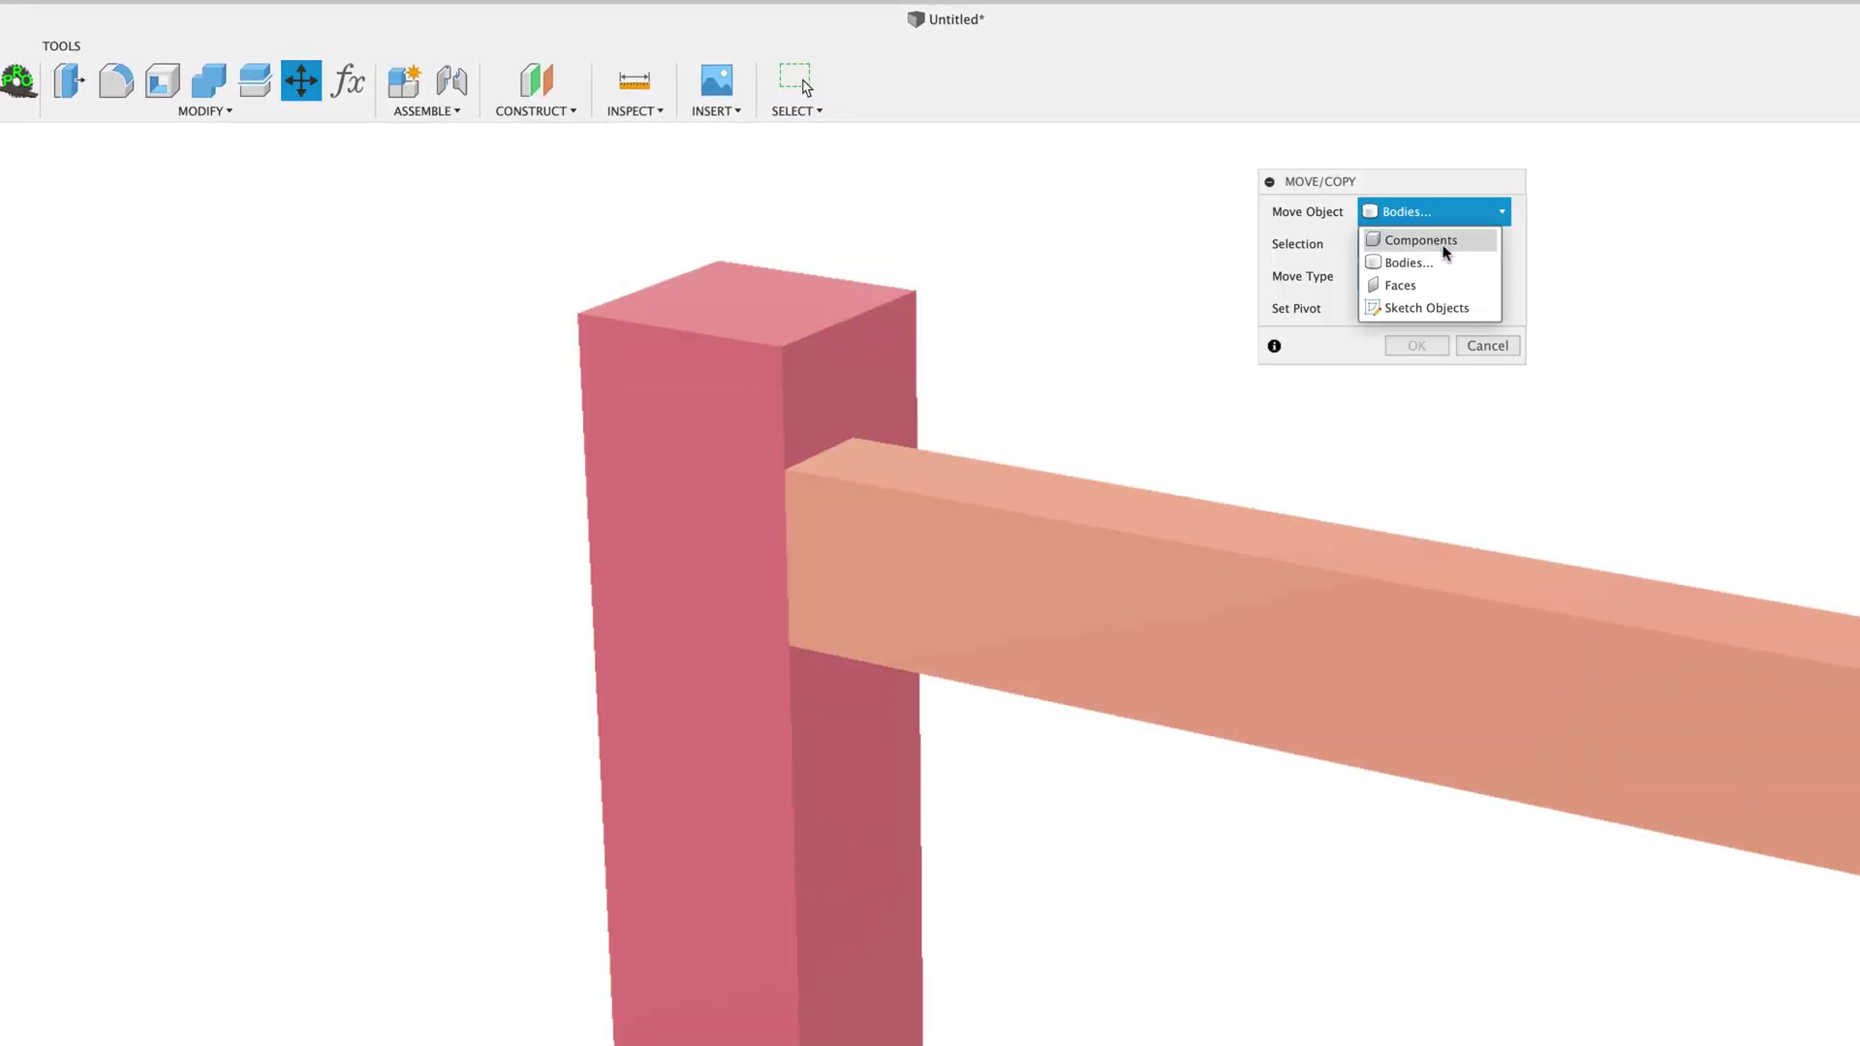
click(1443, 254)
click(1350, 648)
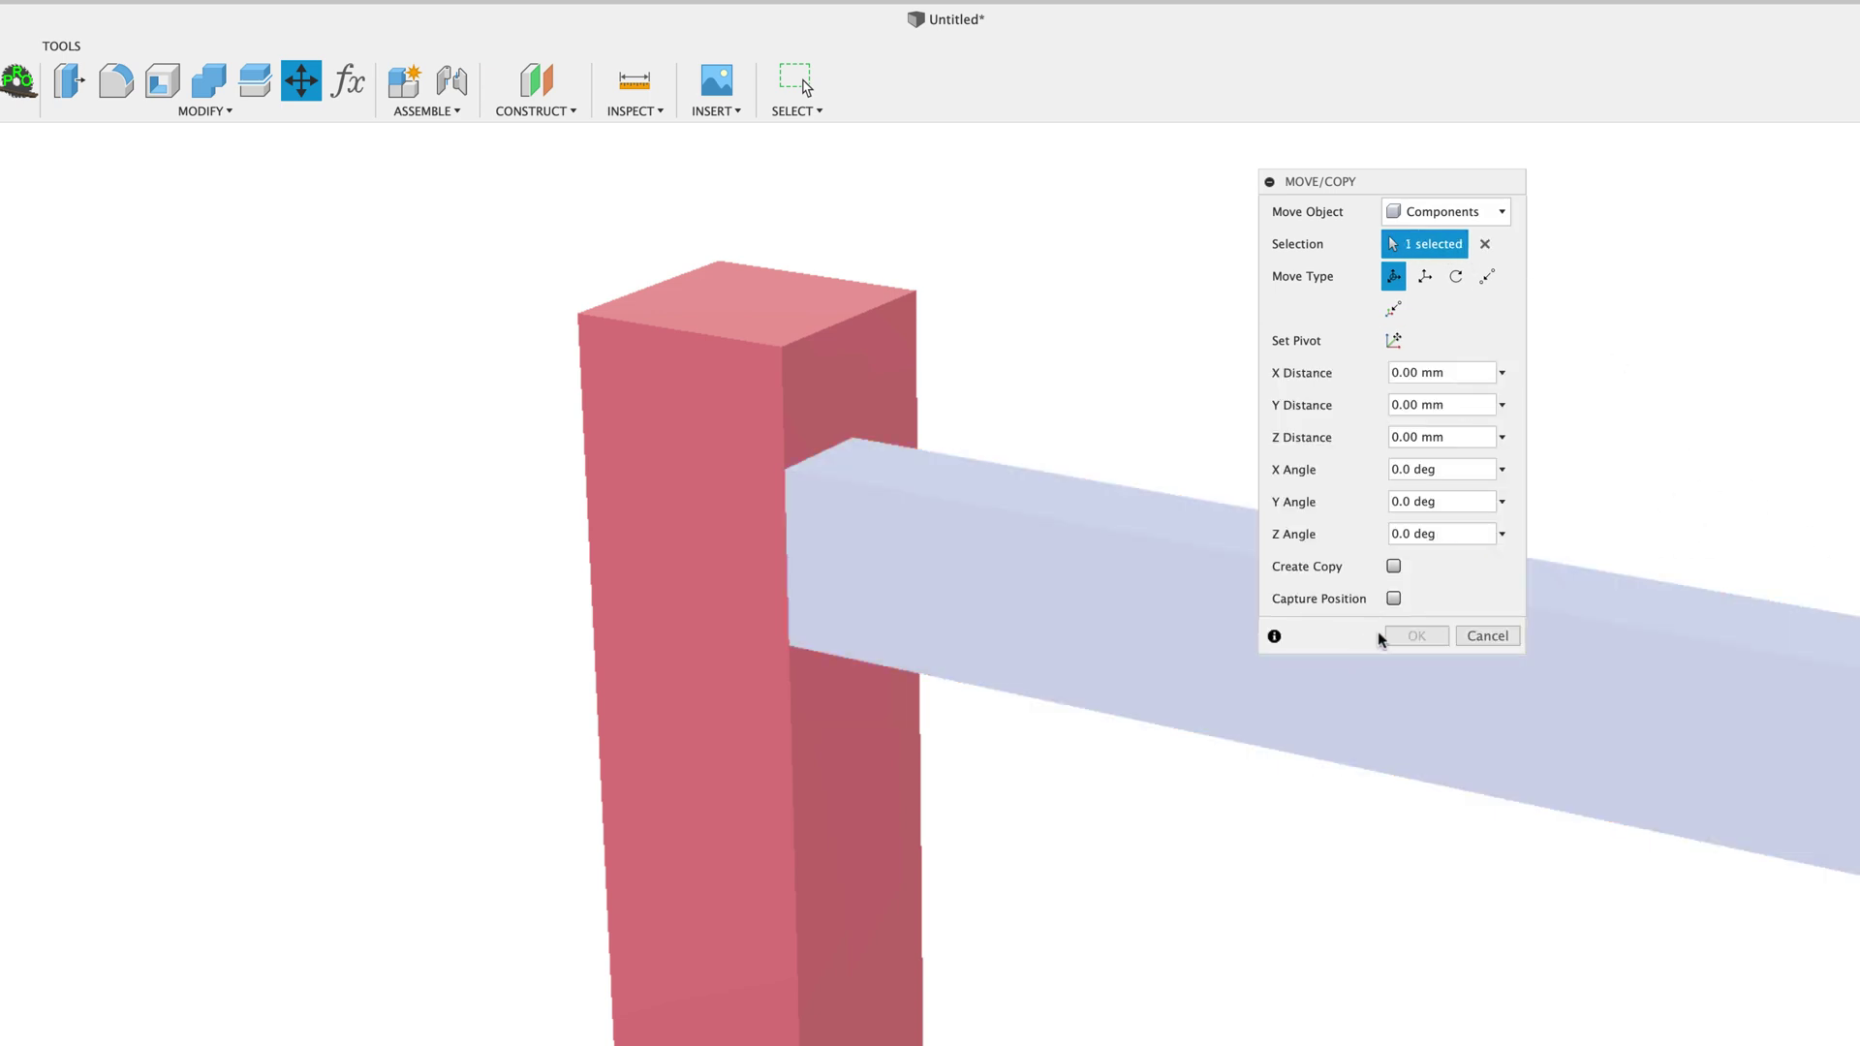
drag(1465, 182, 1854, 126)
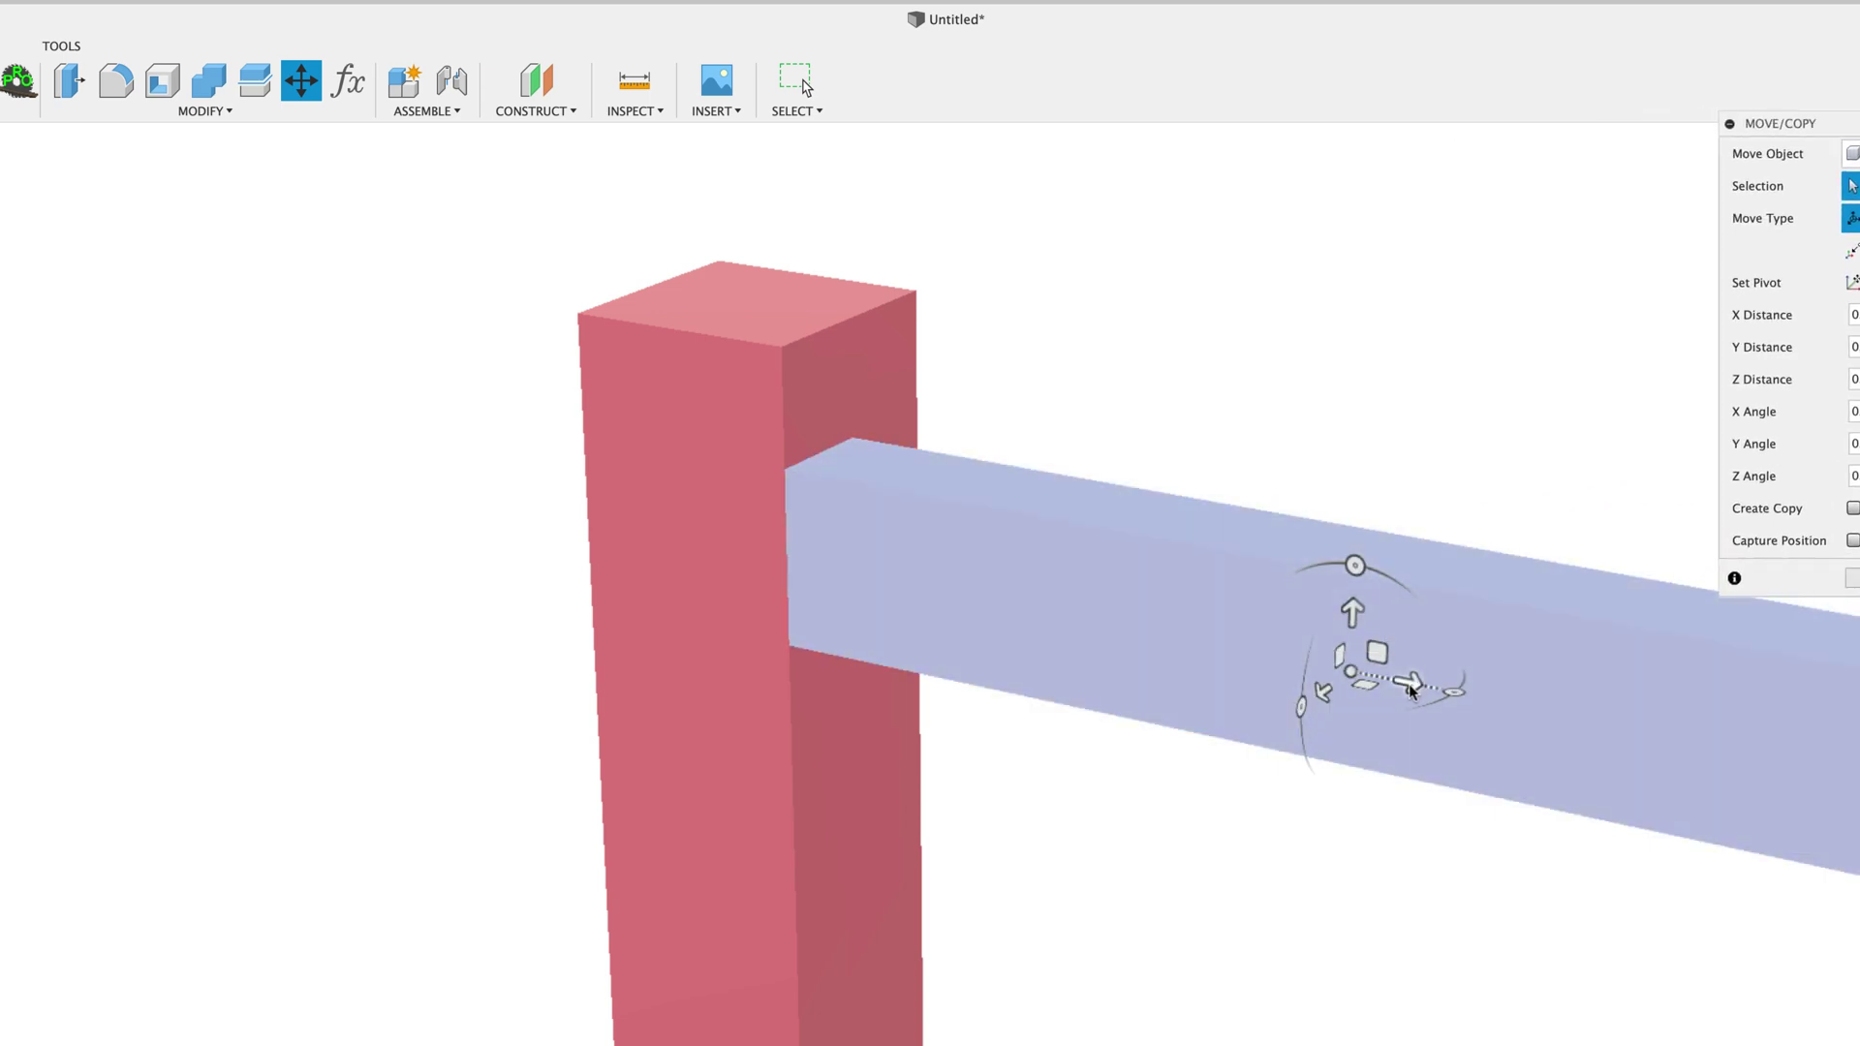
drag(1410, 690, 1277, 676)
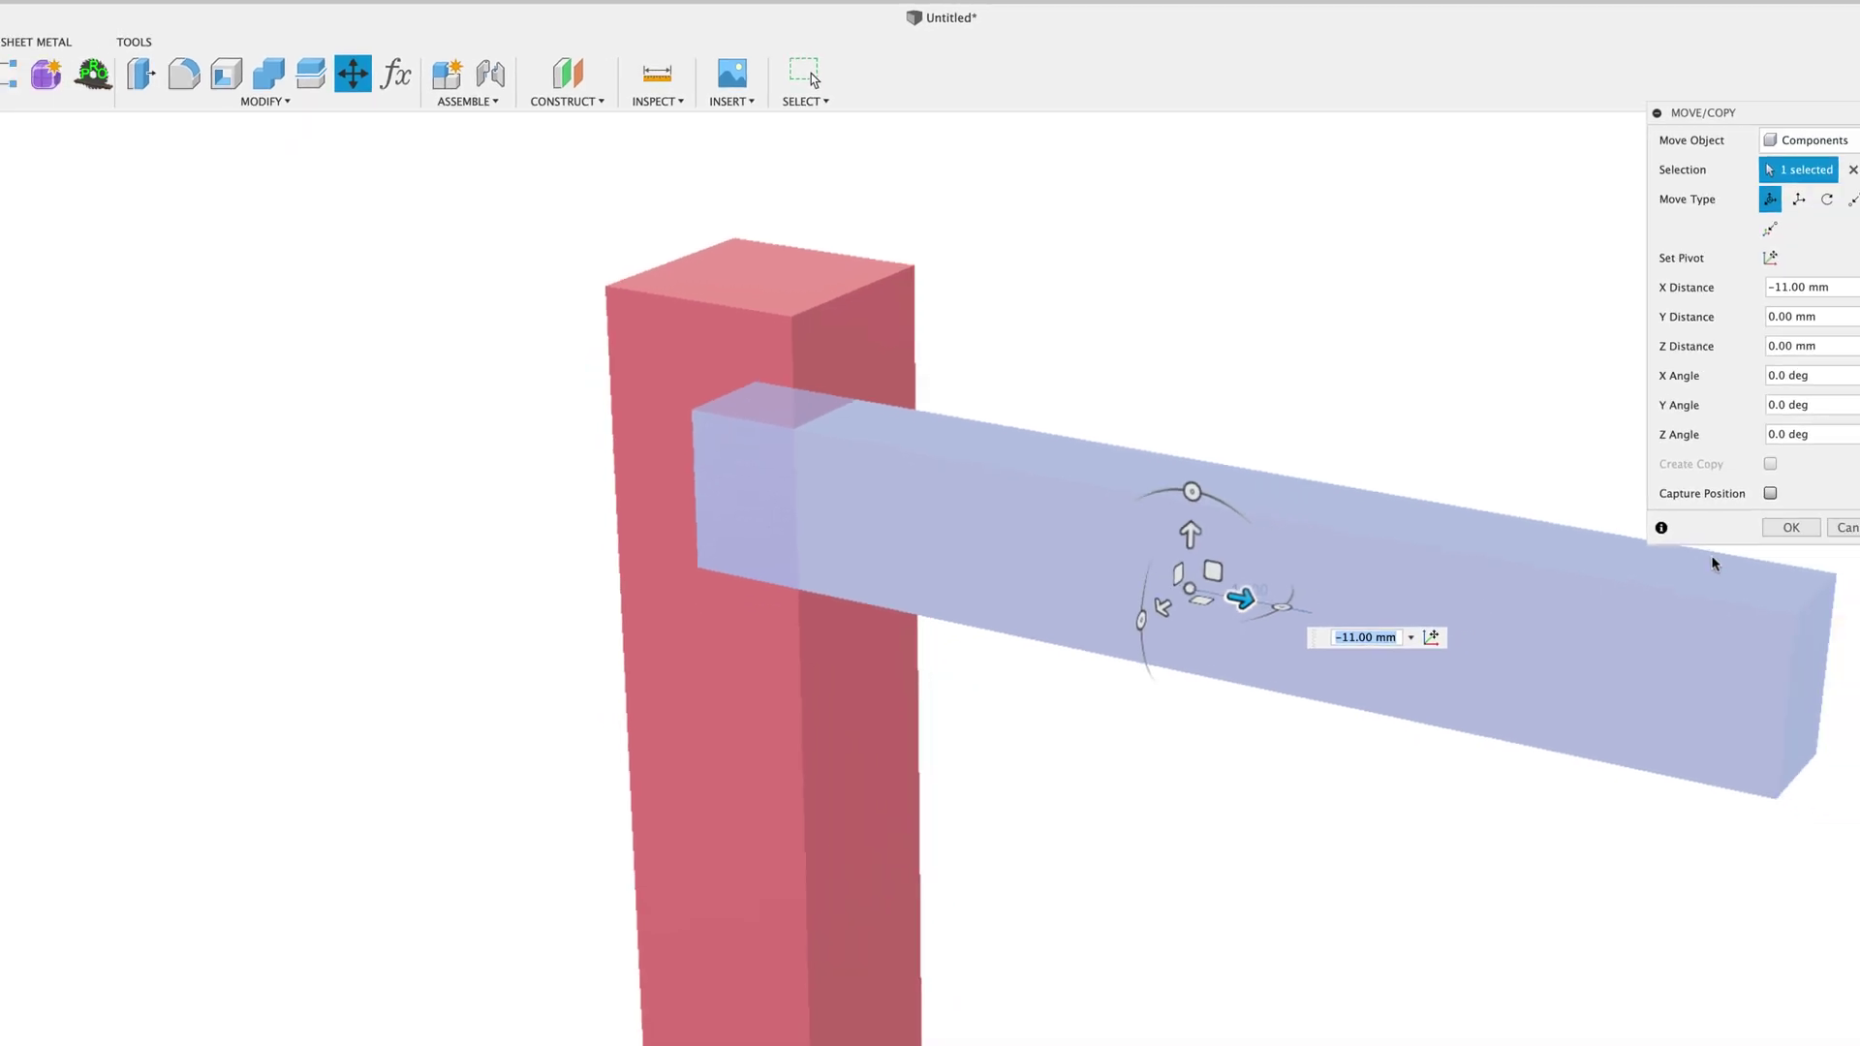
click(1852, 578)
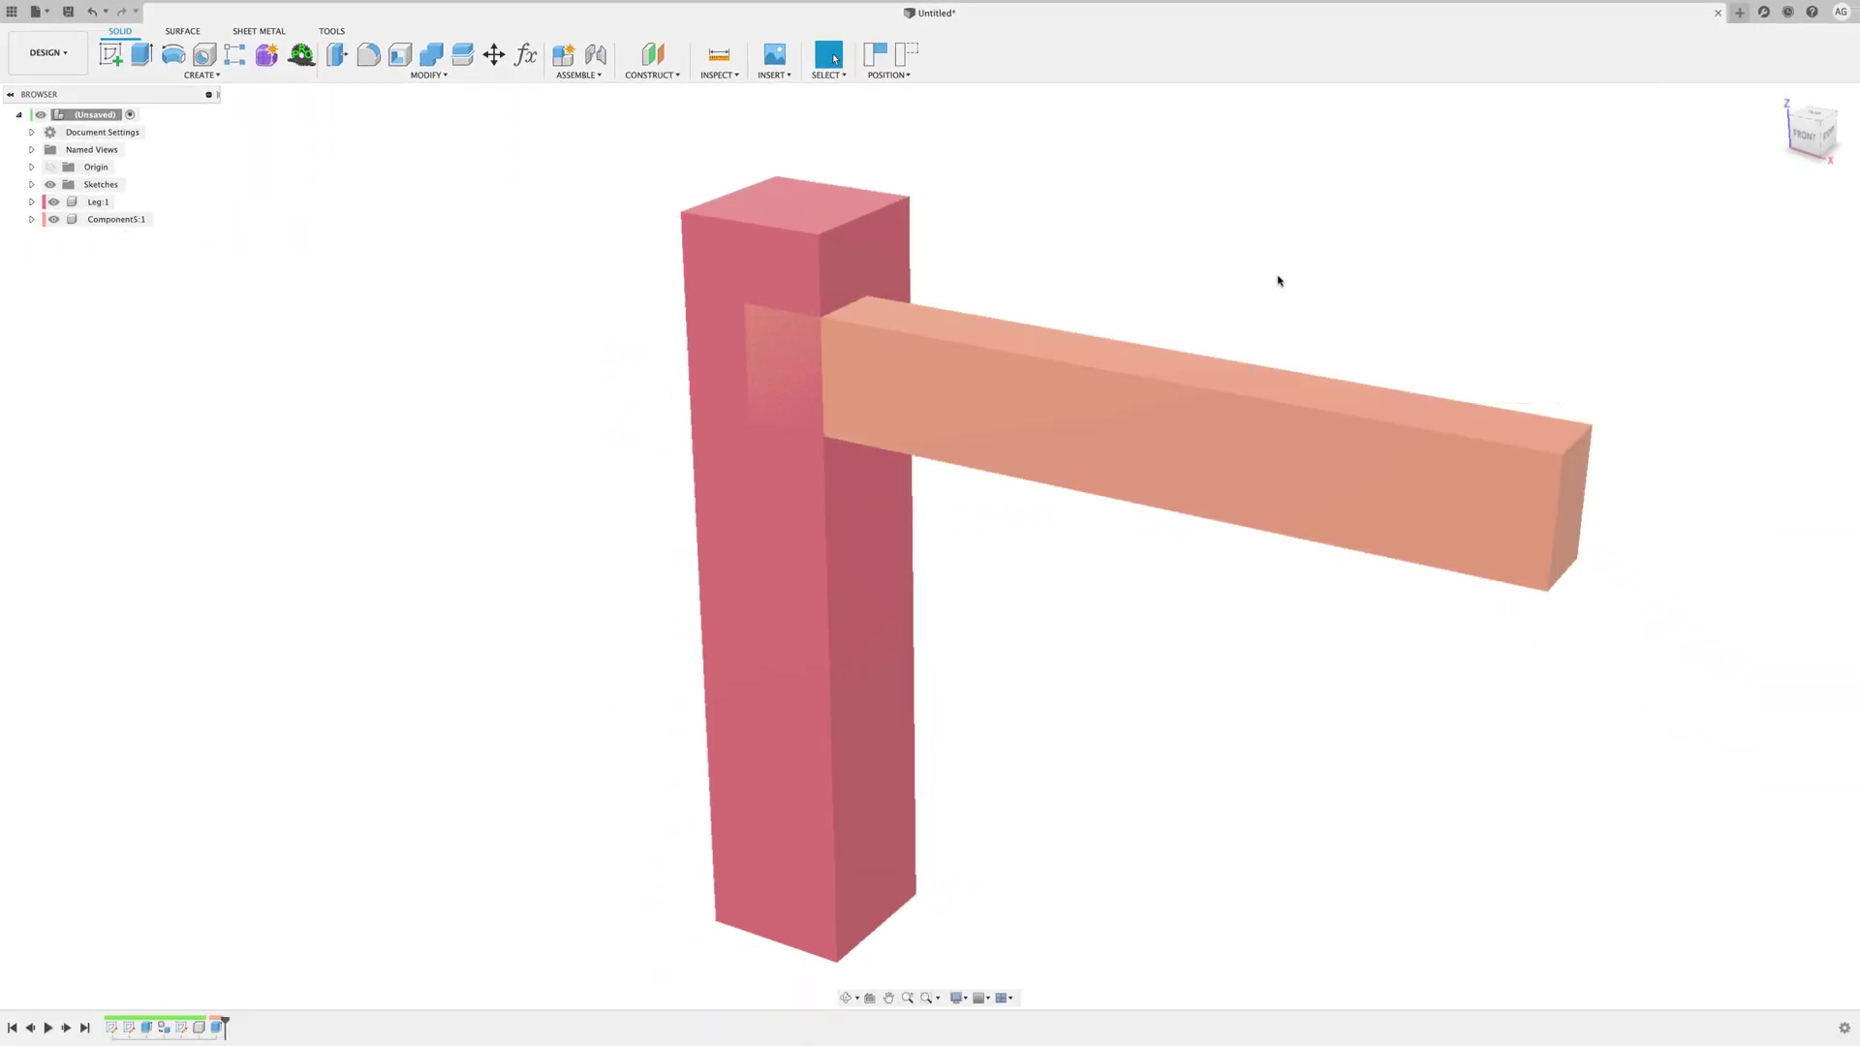
Step: Join the rail to the leg with Combine, using the leg as target body and the rail as tool without keeping tools
scroll(933, 374, up, 4)
scroll(775, 315, down, 1)
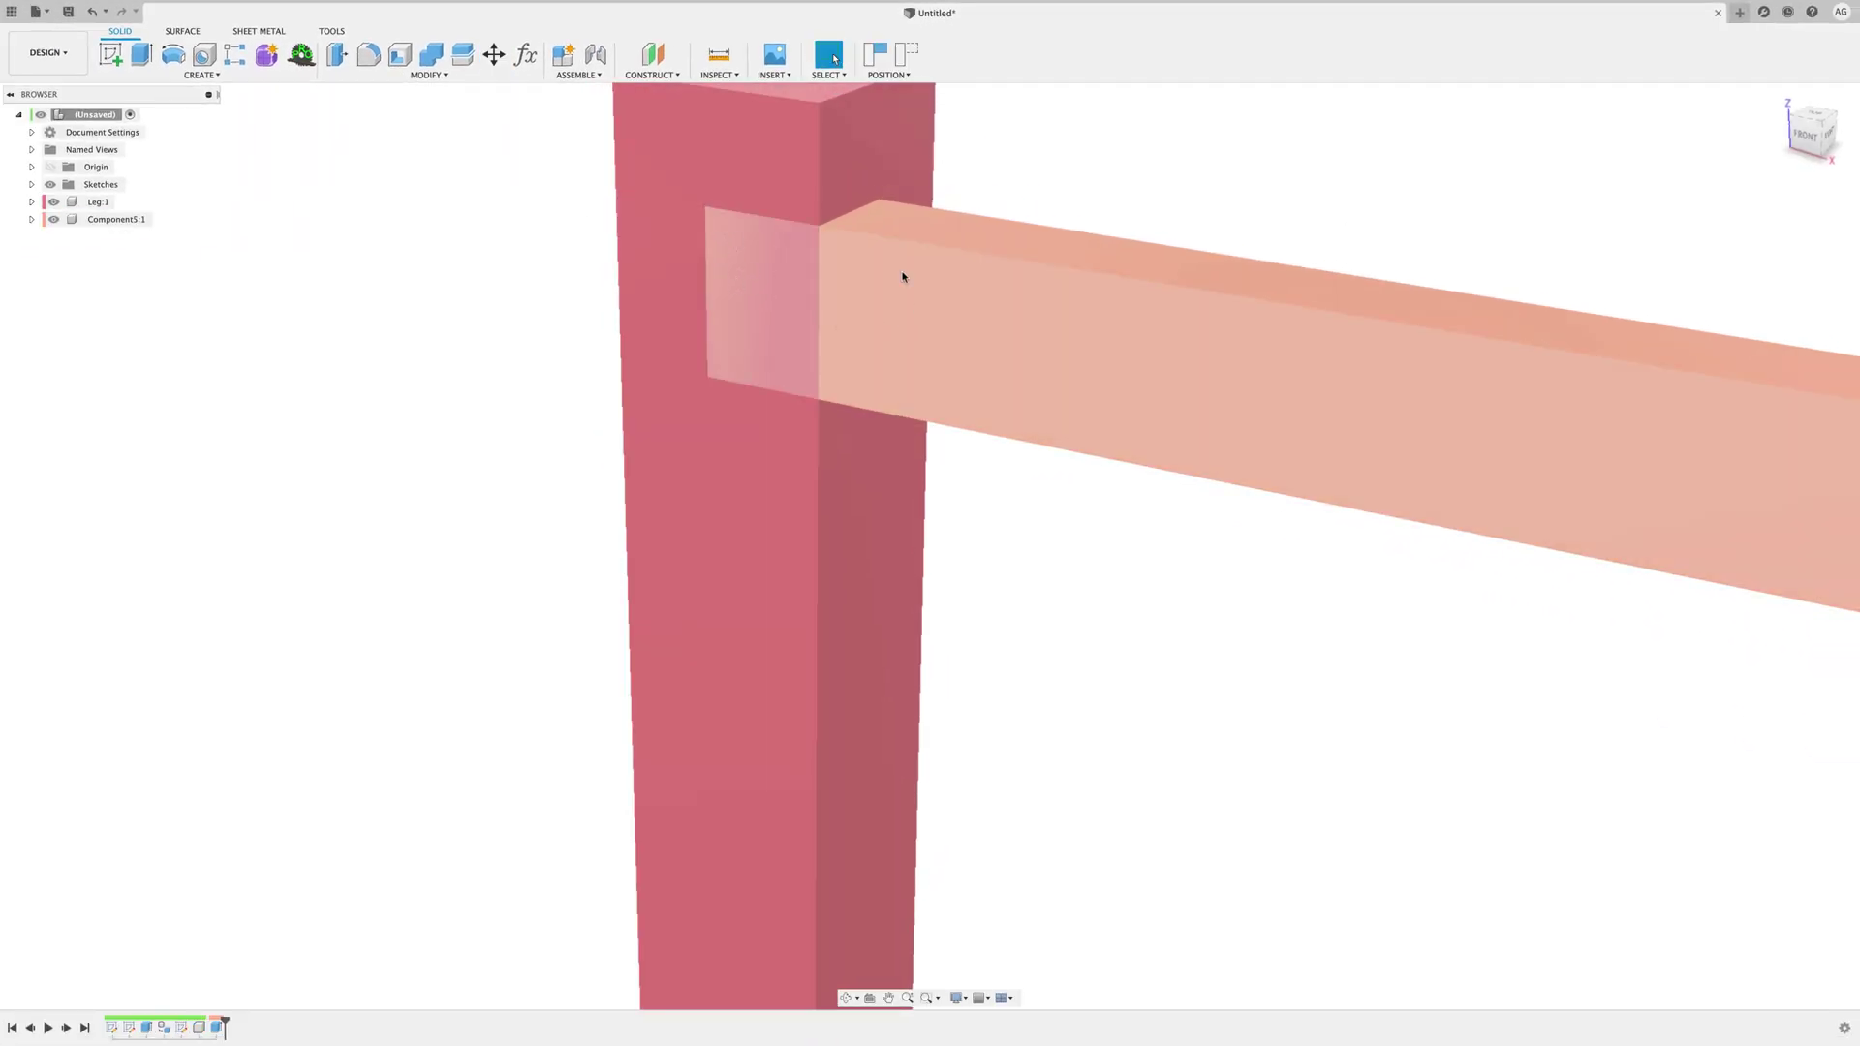
scroll(760, 276, down, 3)
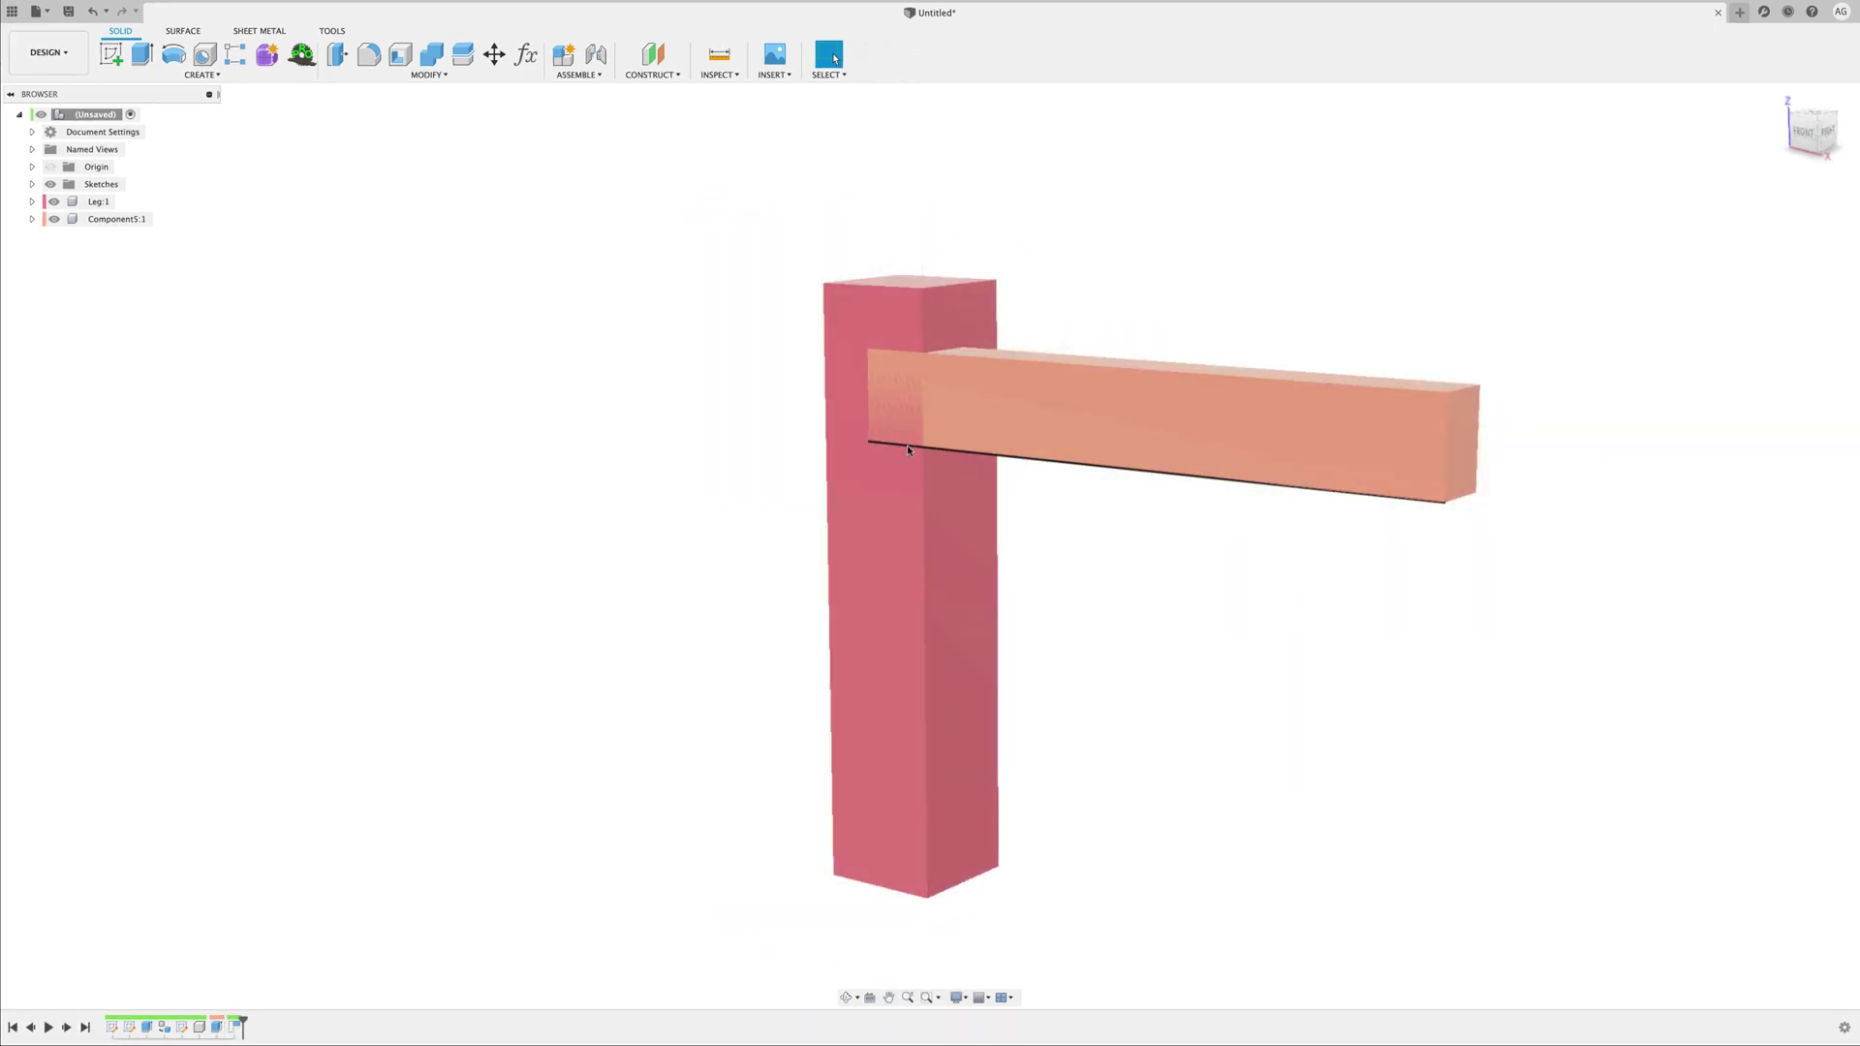
click(432, 60)
drag(1389, 114, 1161, 158)
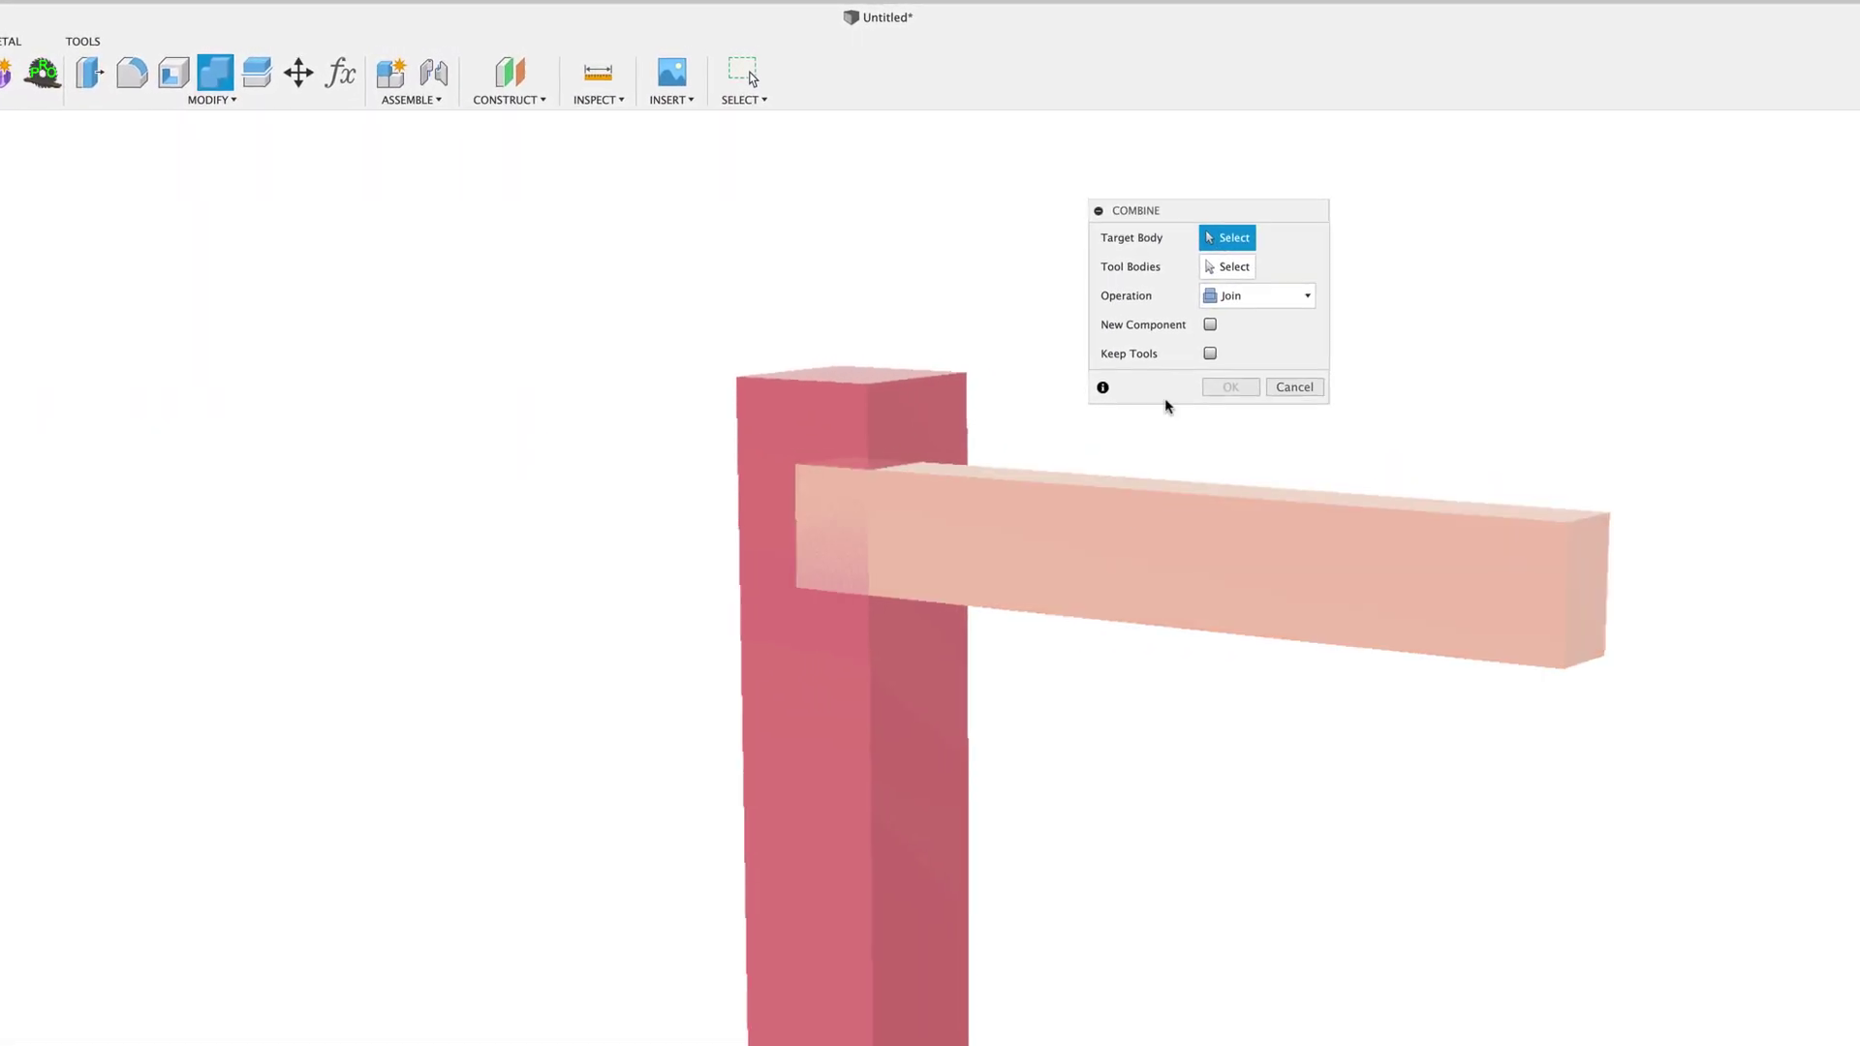
click(876, 731)
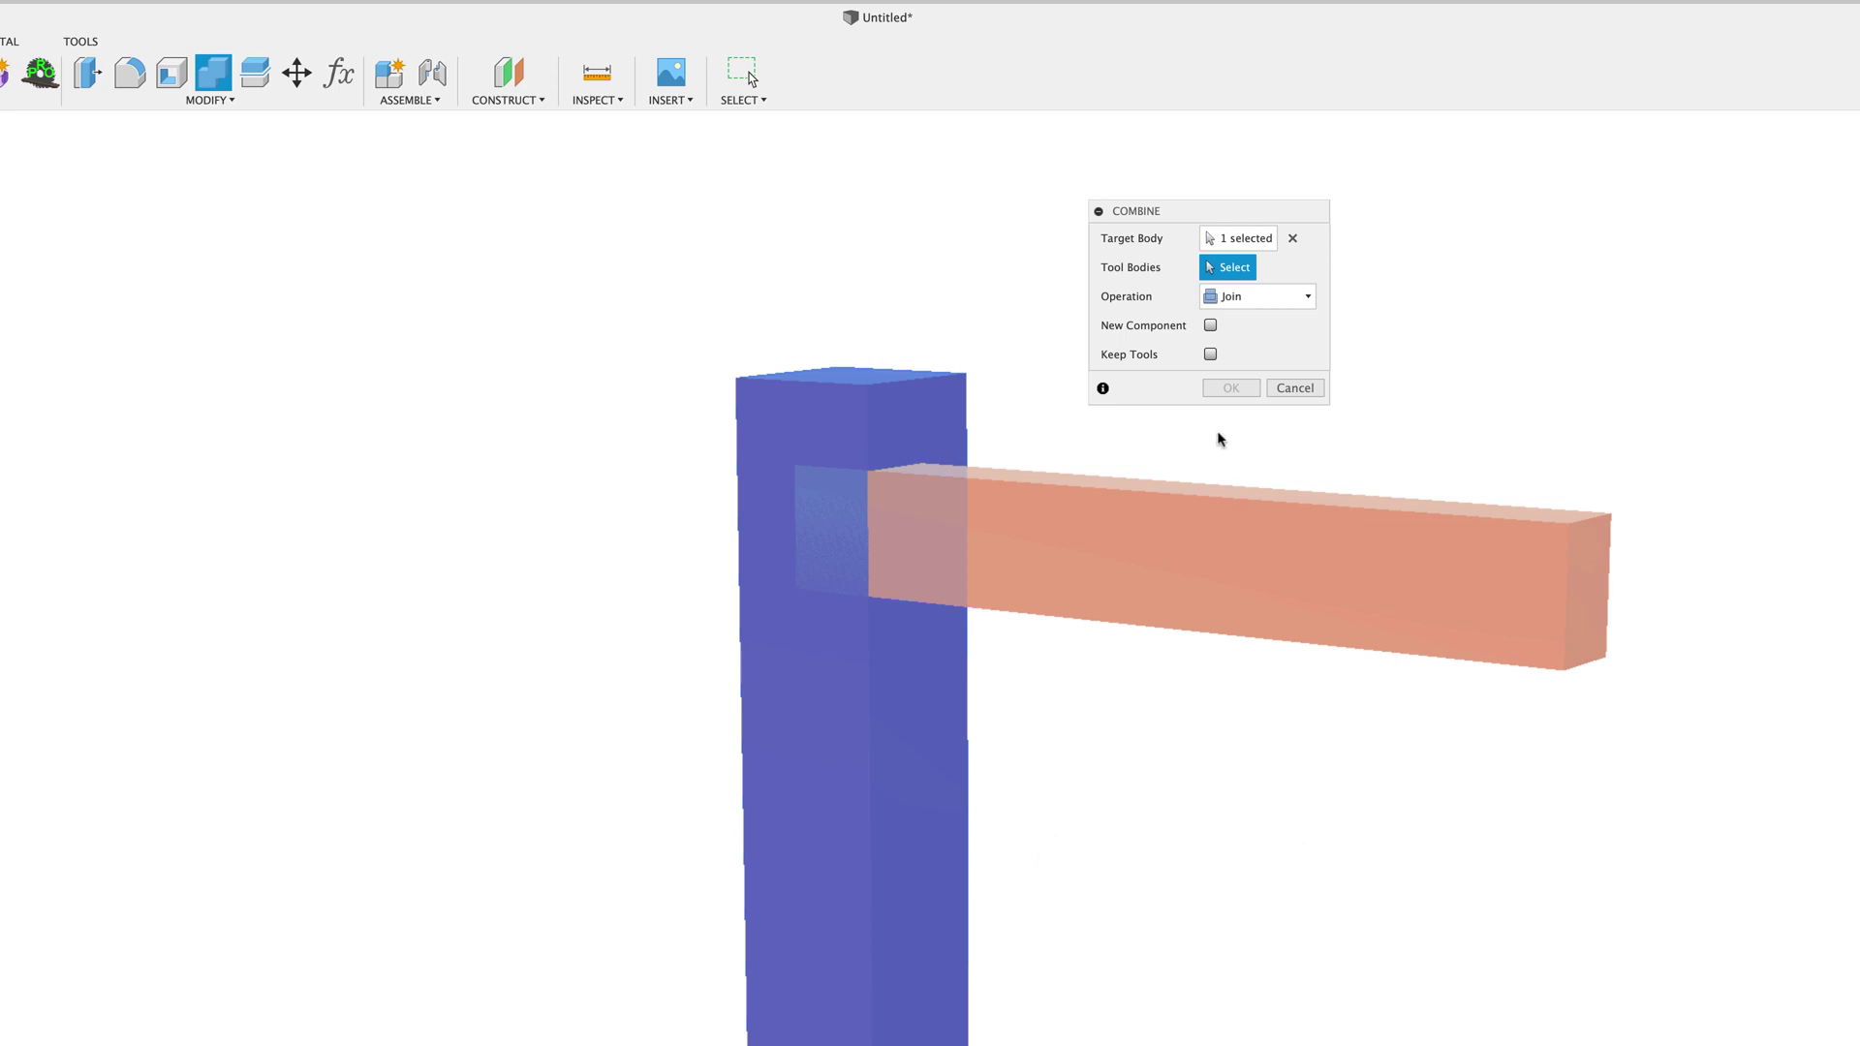
click(1118, 562)
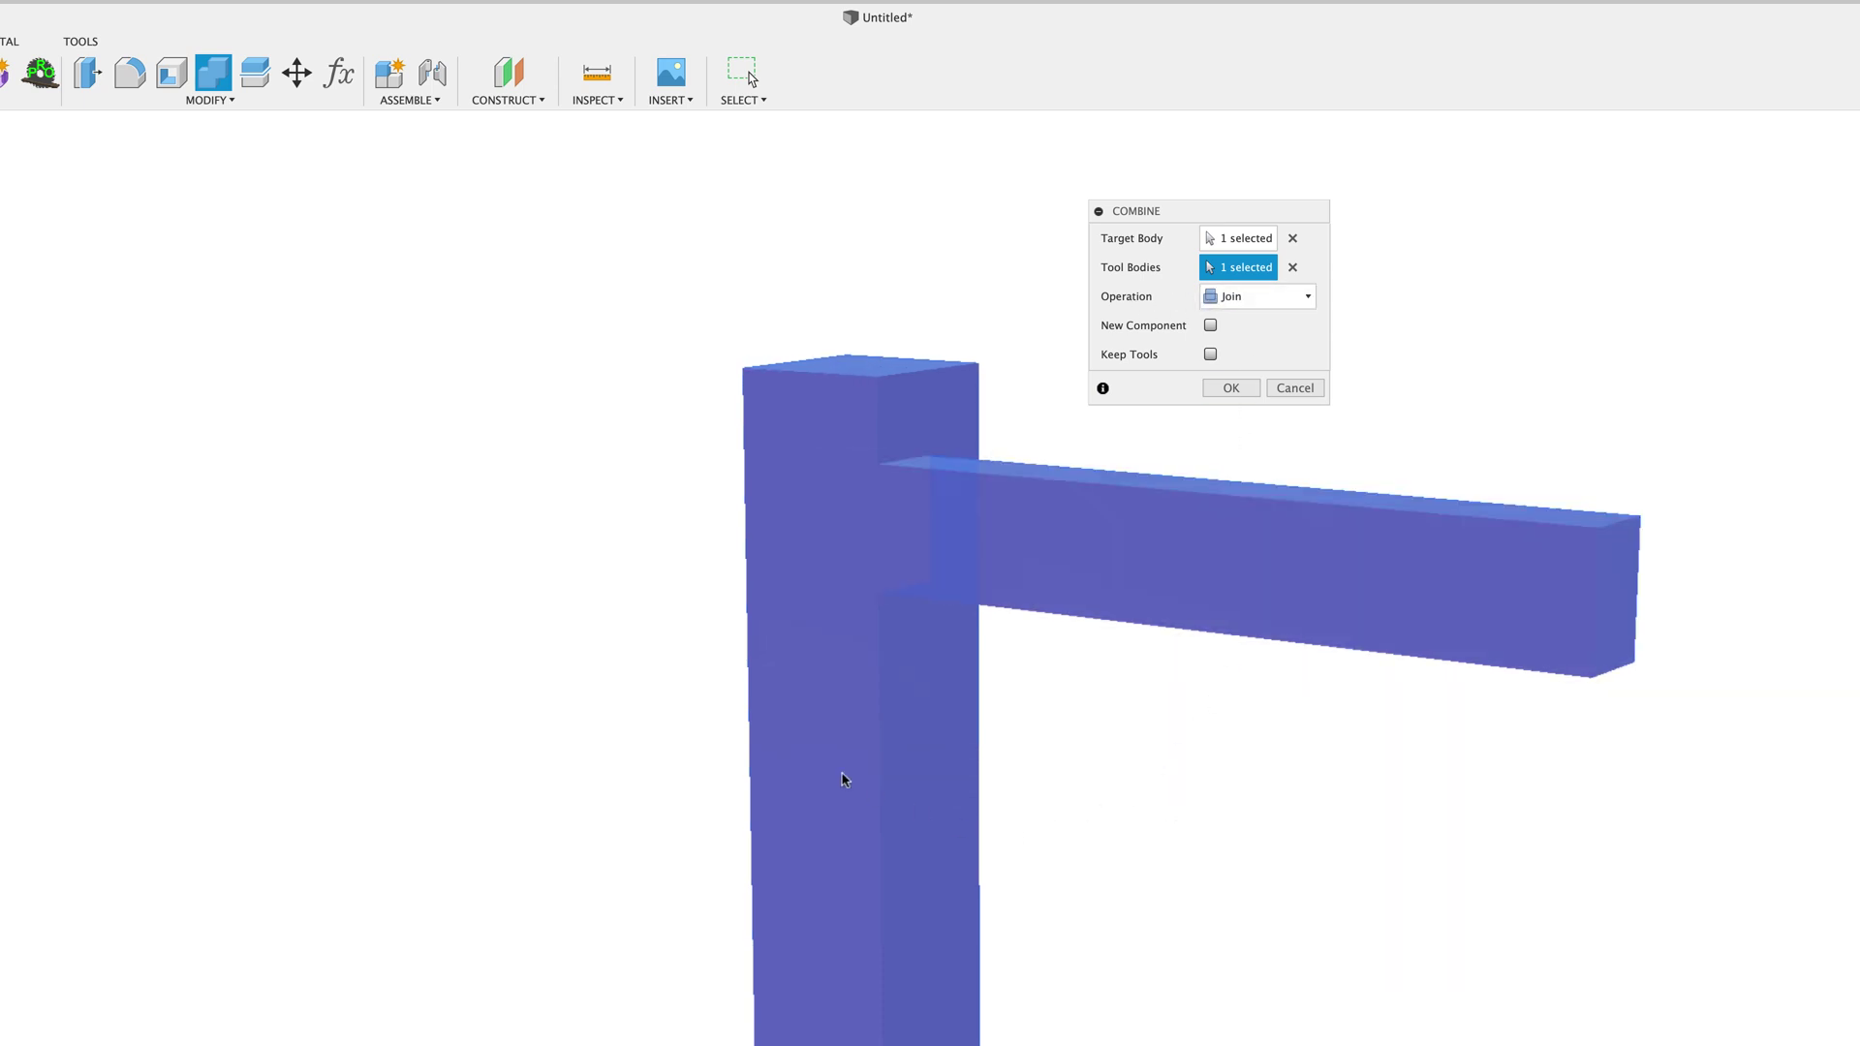
click(1231, 388)
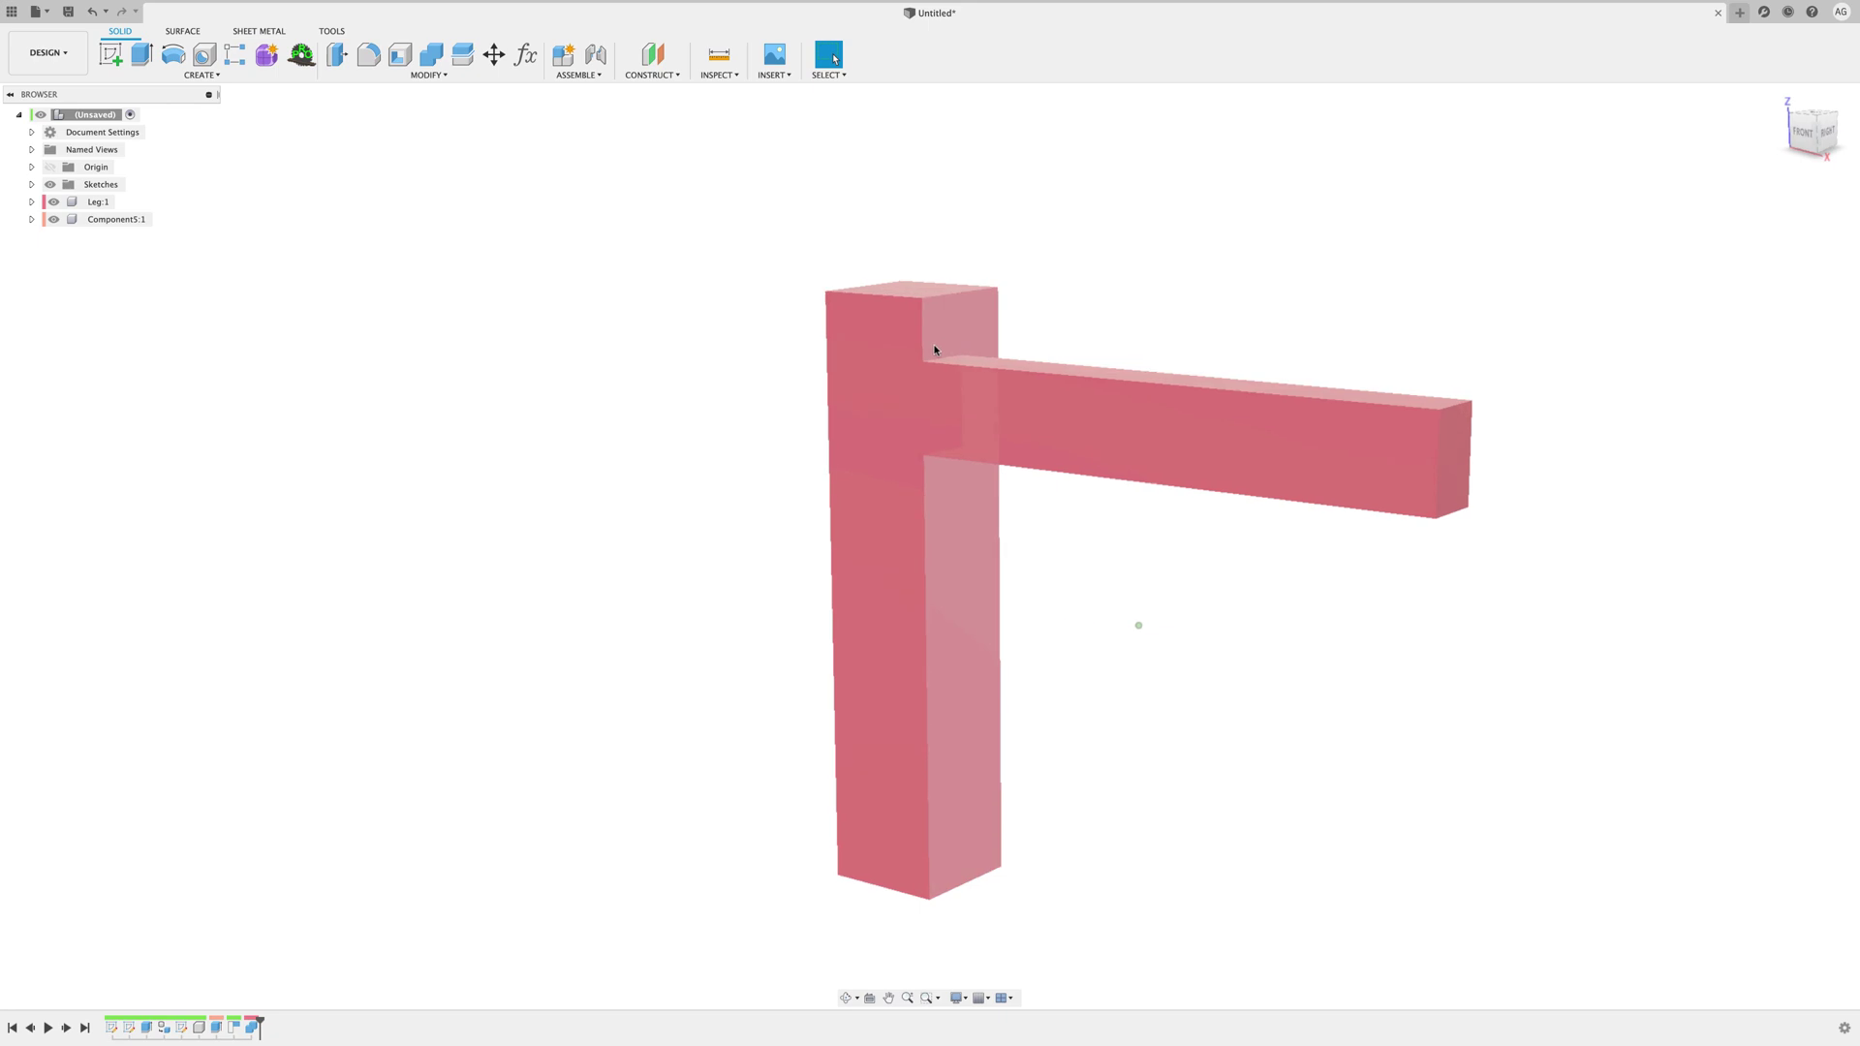
Step: Examine the joined leg and rail body from several angles
shift+middle_drag(935, 350, 992, 413)
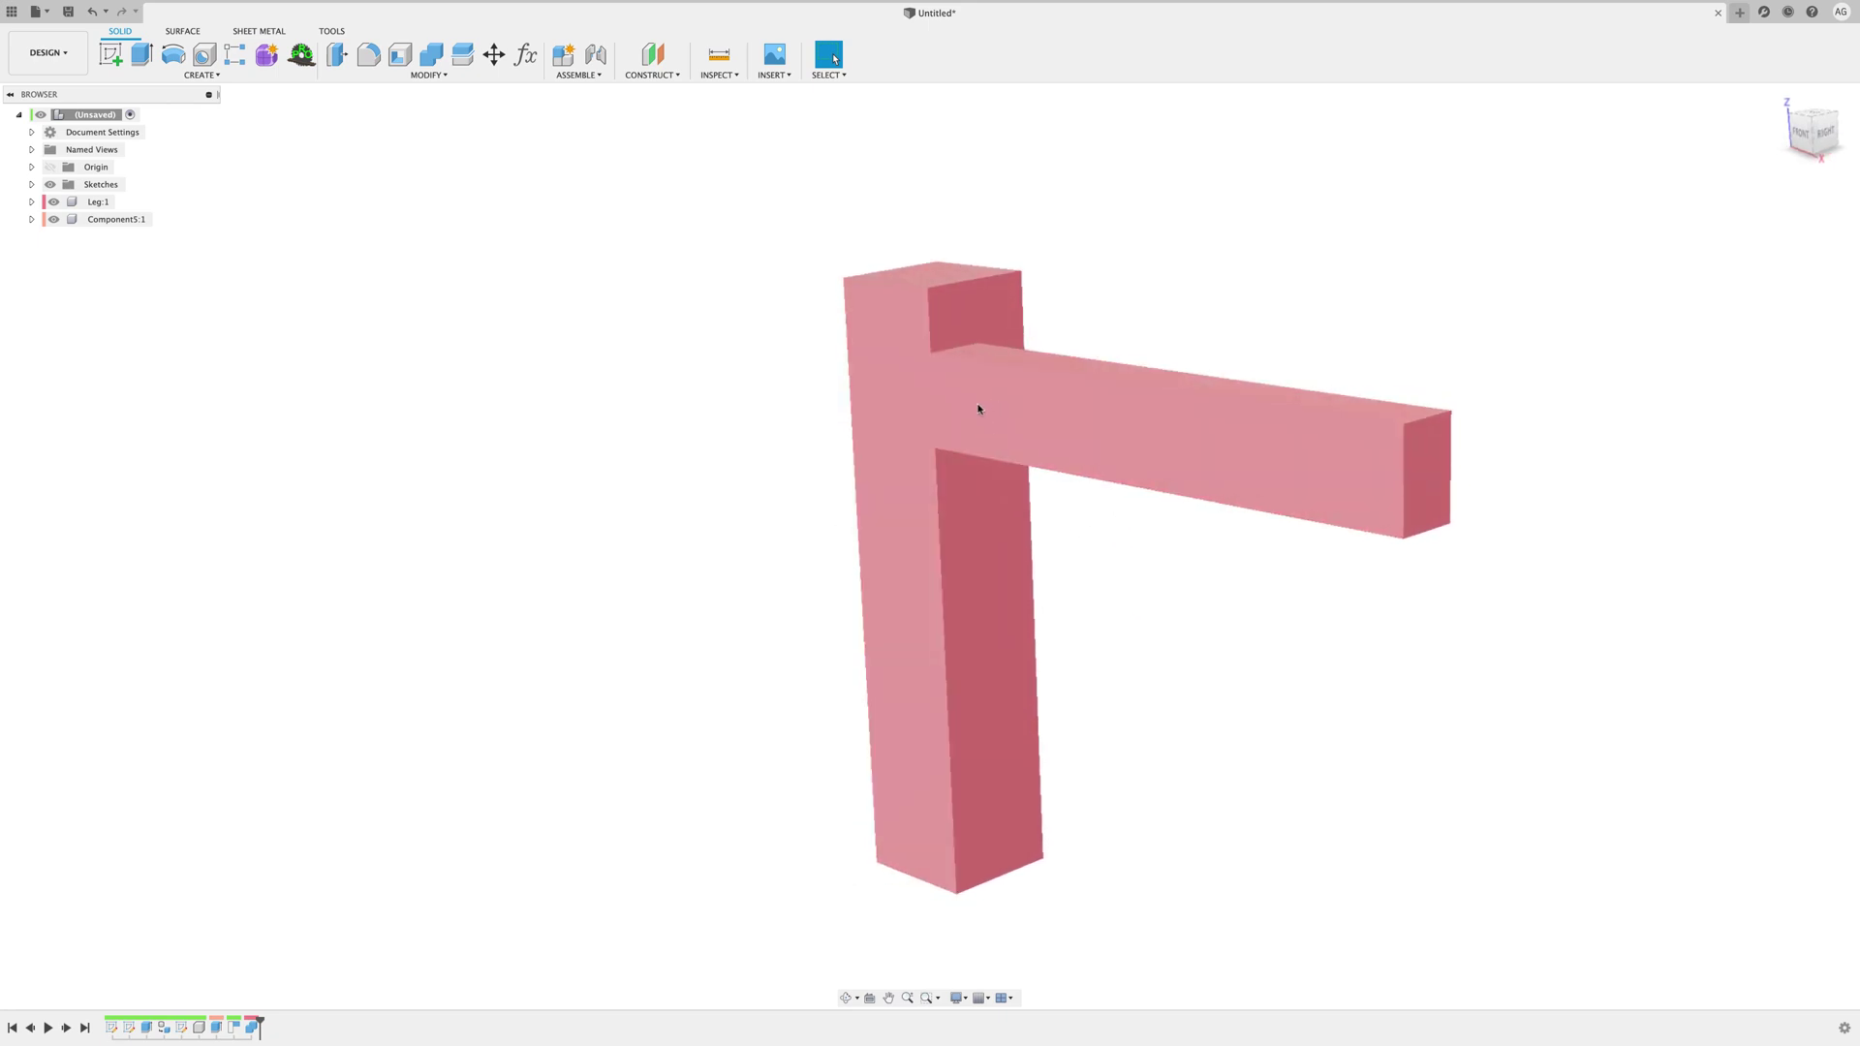
click(978, 408)
shift+middle_drag(1001, 477, 1066, 643)
scroll(1117, 668, down, 2)
scroll(1117, 668, up, 5)
scroll(1117, 668, down, 4)
click(780, 553)
middle_drag(856, 461, 851, 422)
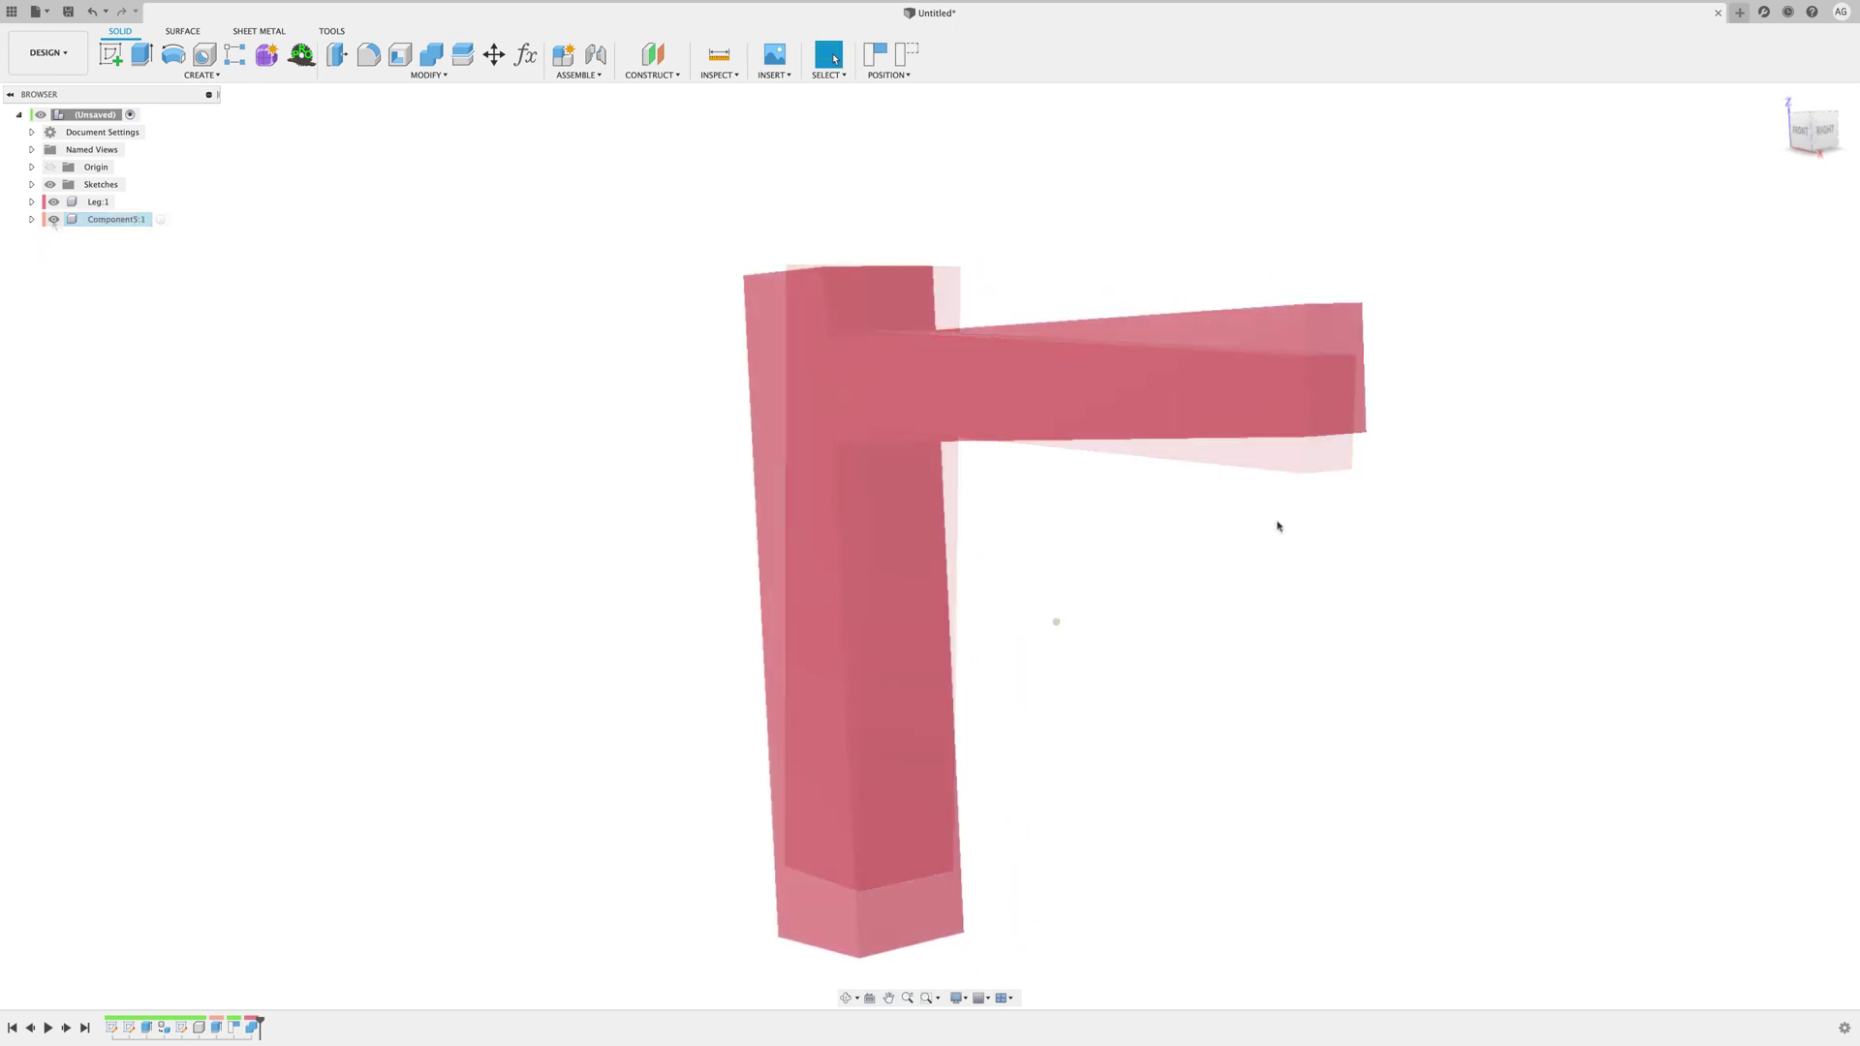
shift+scroll(1276, 526, left, 3)
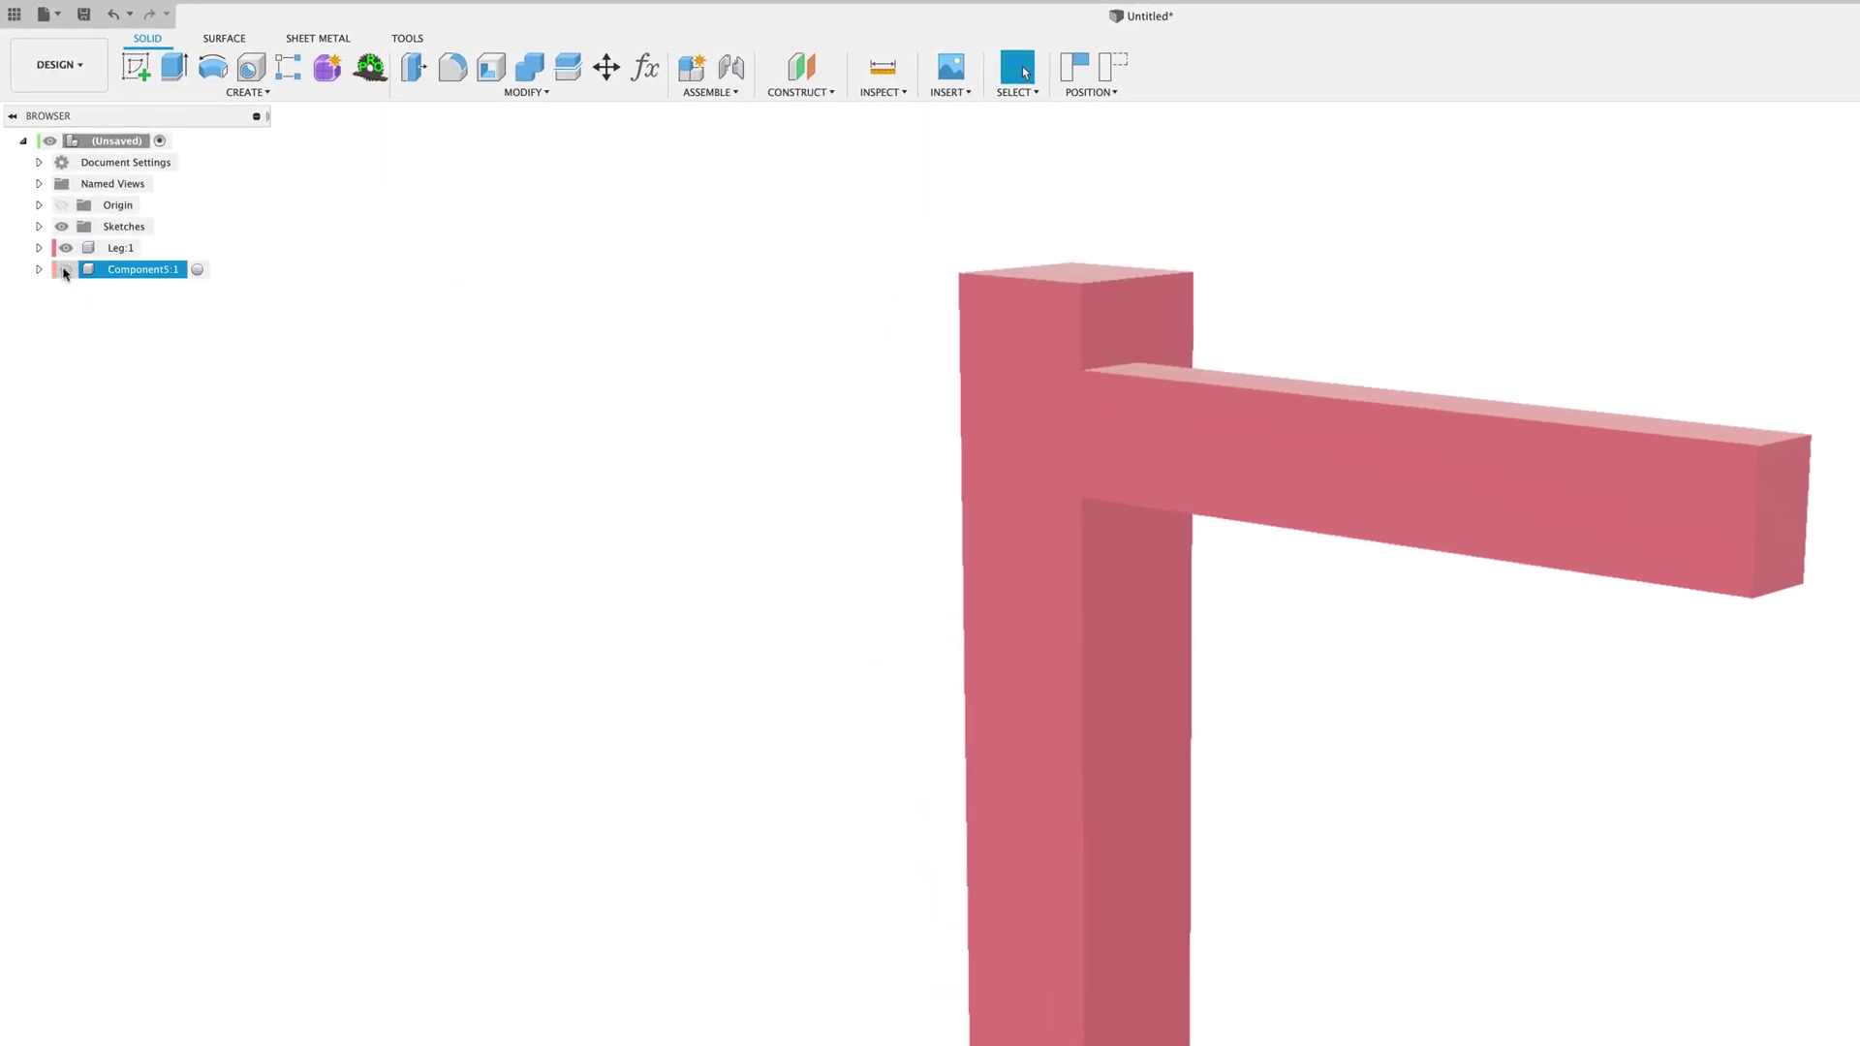
Step: Toggle the visibility of the rail and leg components to check which one holds the joined body
click(64, 271)
shift+middle_drag(1278, 718, 230, 413)
click(64, 248)
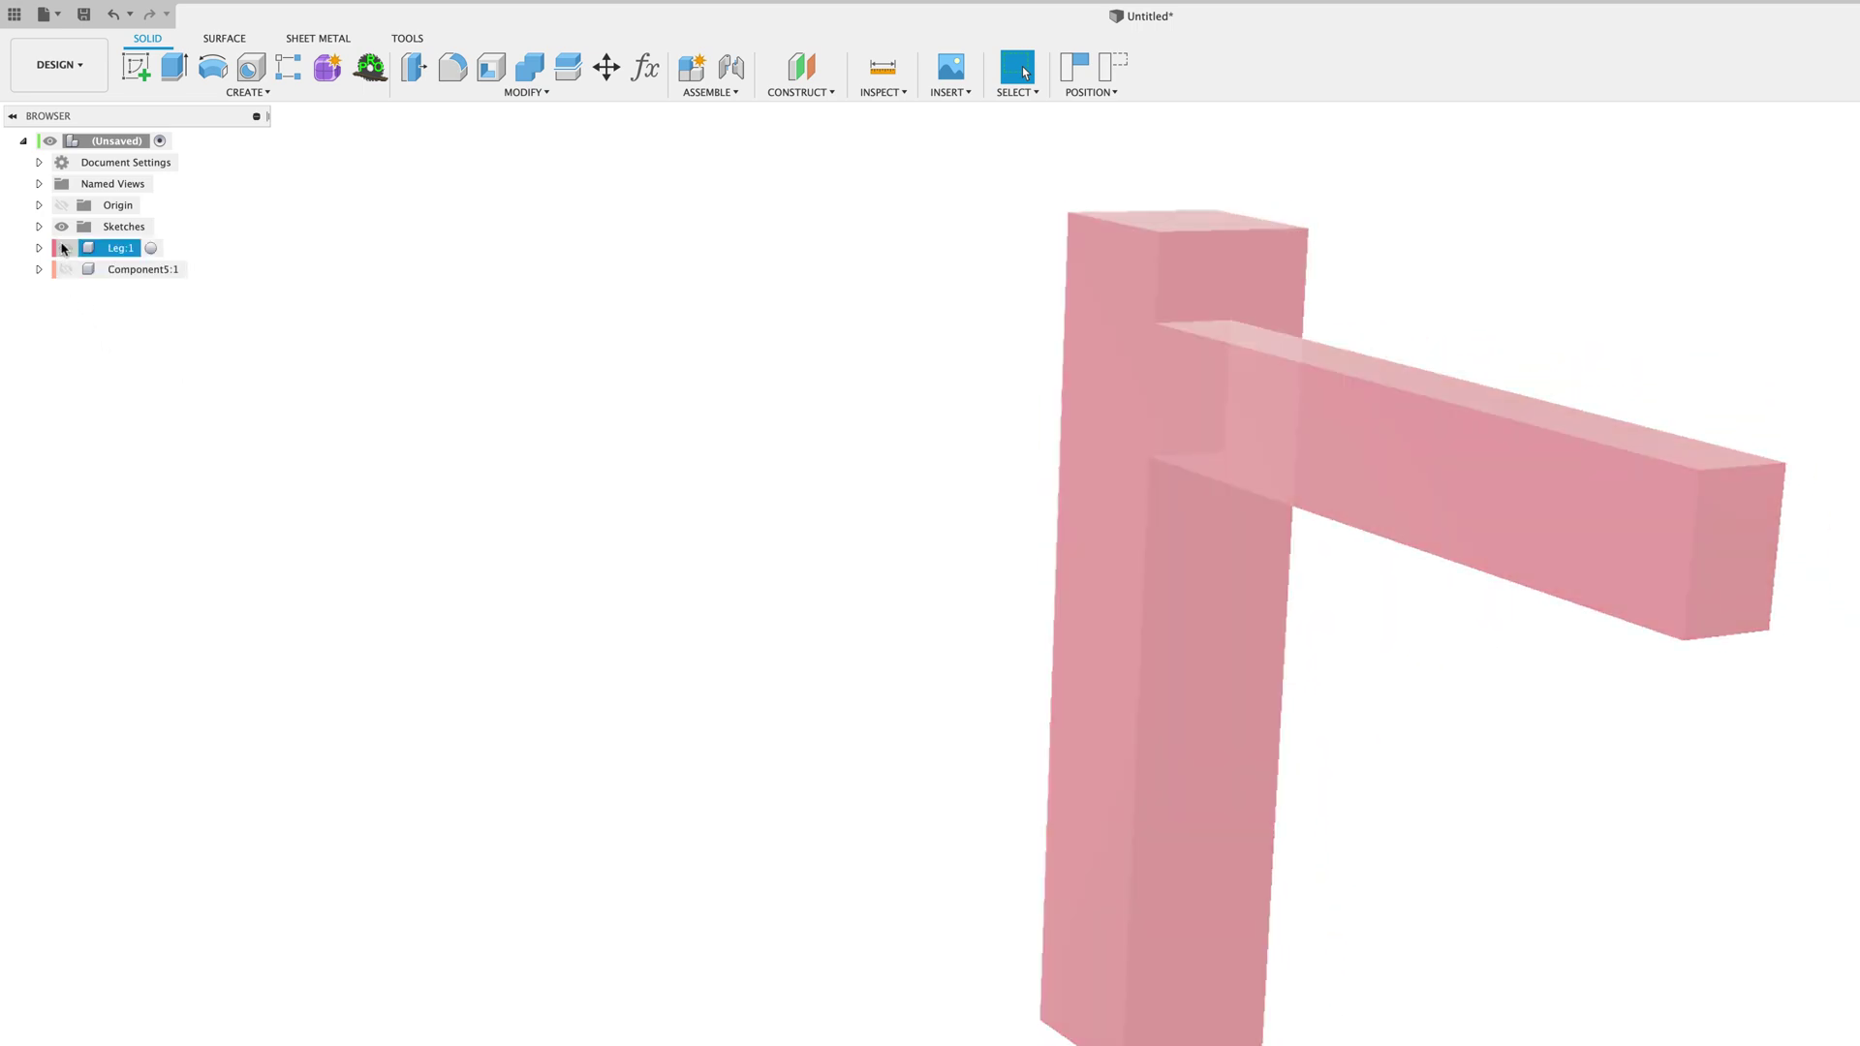
click(67, 270)
Step: Delete the Combine feature that joins the rail to the leg from the design history
click(126, 268)
right_click(127, 270)
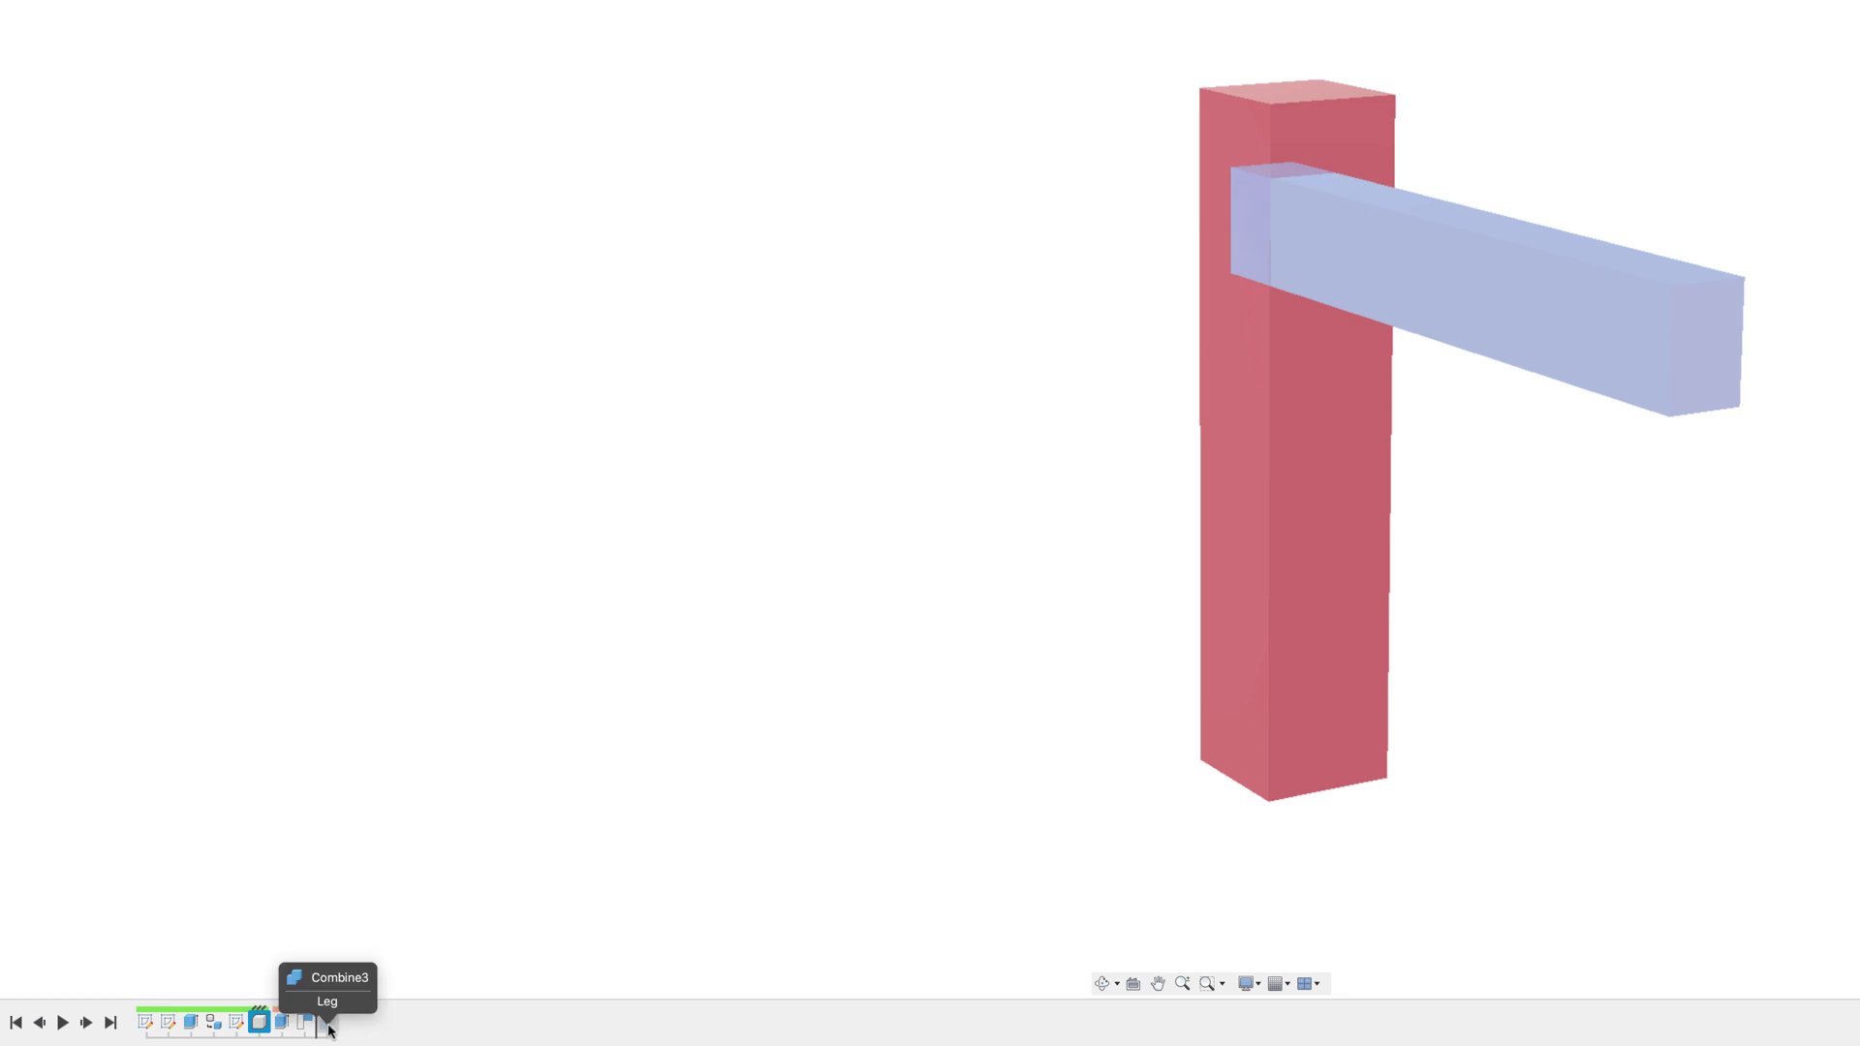
right_click(330, 1029)
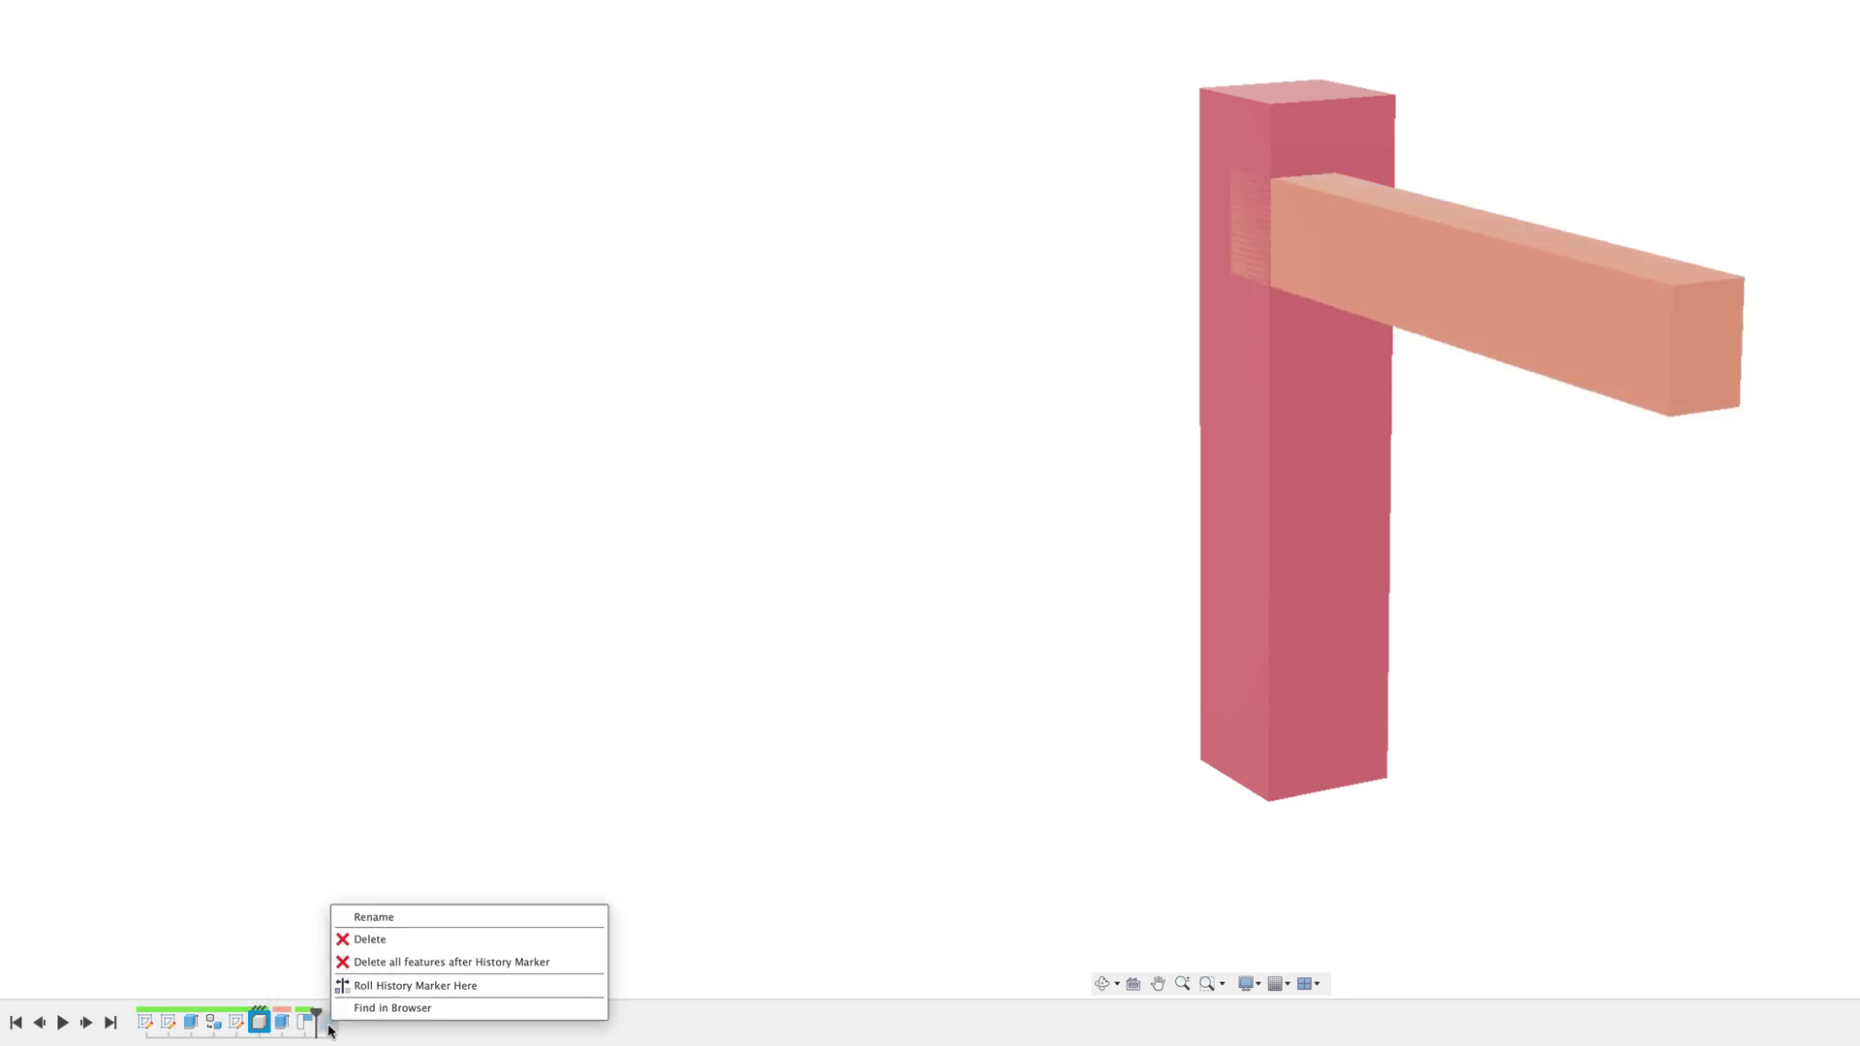
click(387, 939)
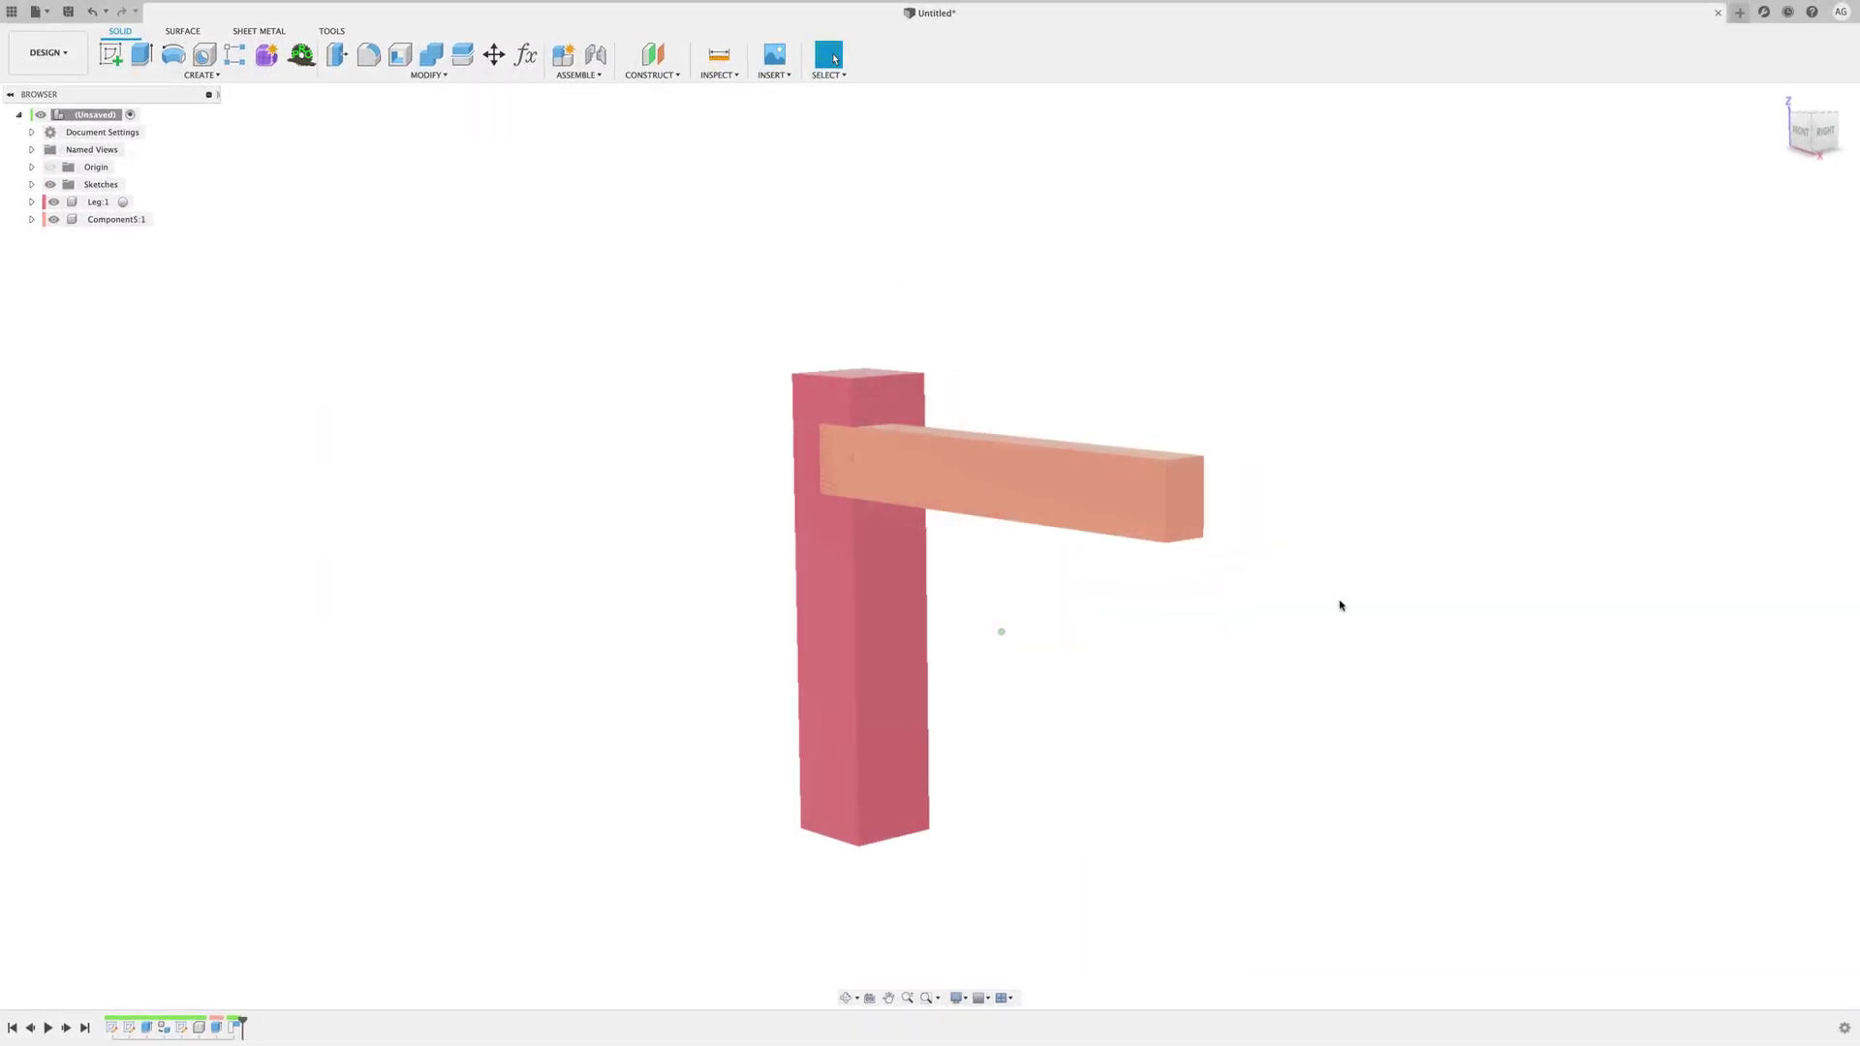
Step: Join the rail to the leg with Combine, using the leg as target body and the rail as tool with Keep Tools enabled
click(431, 60)
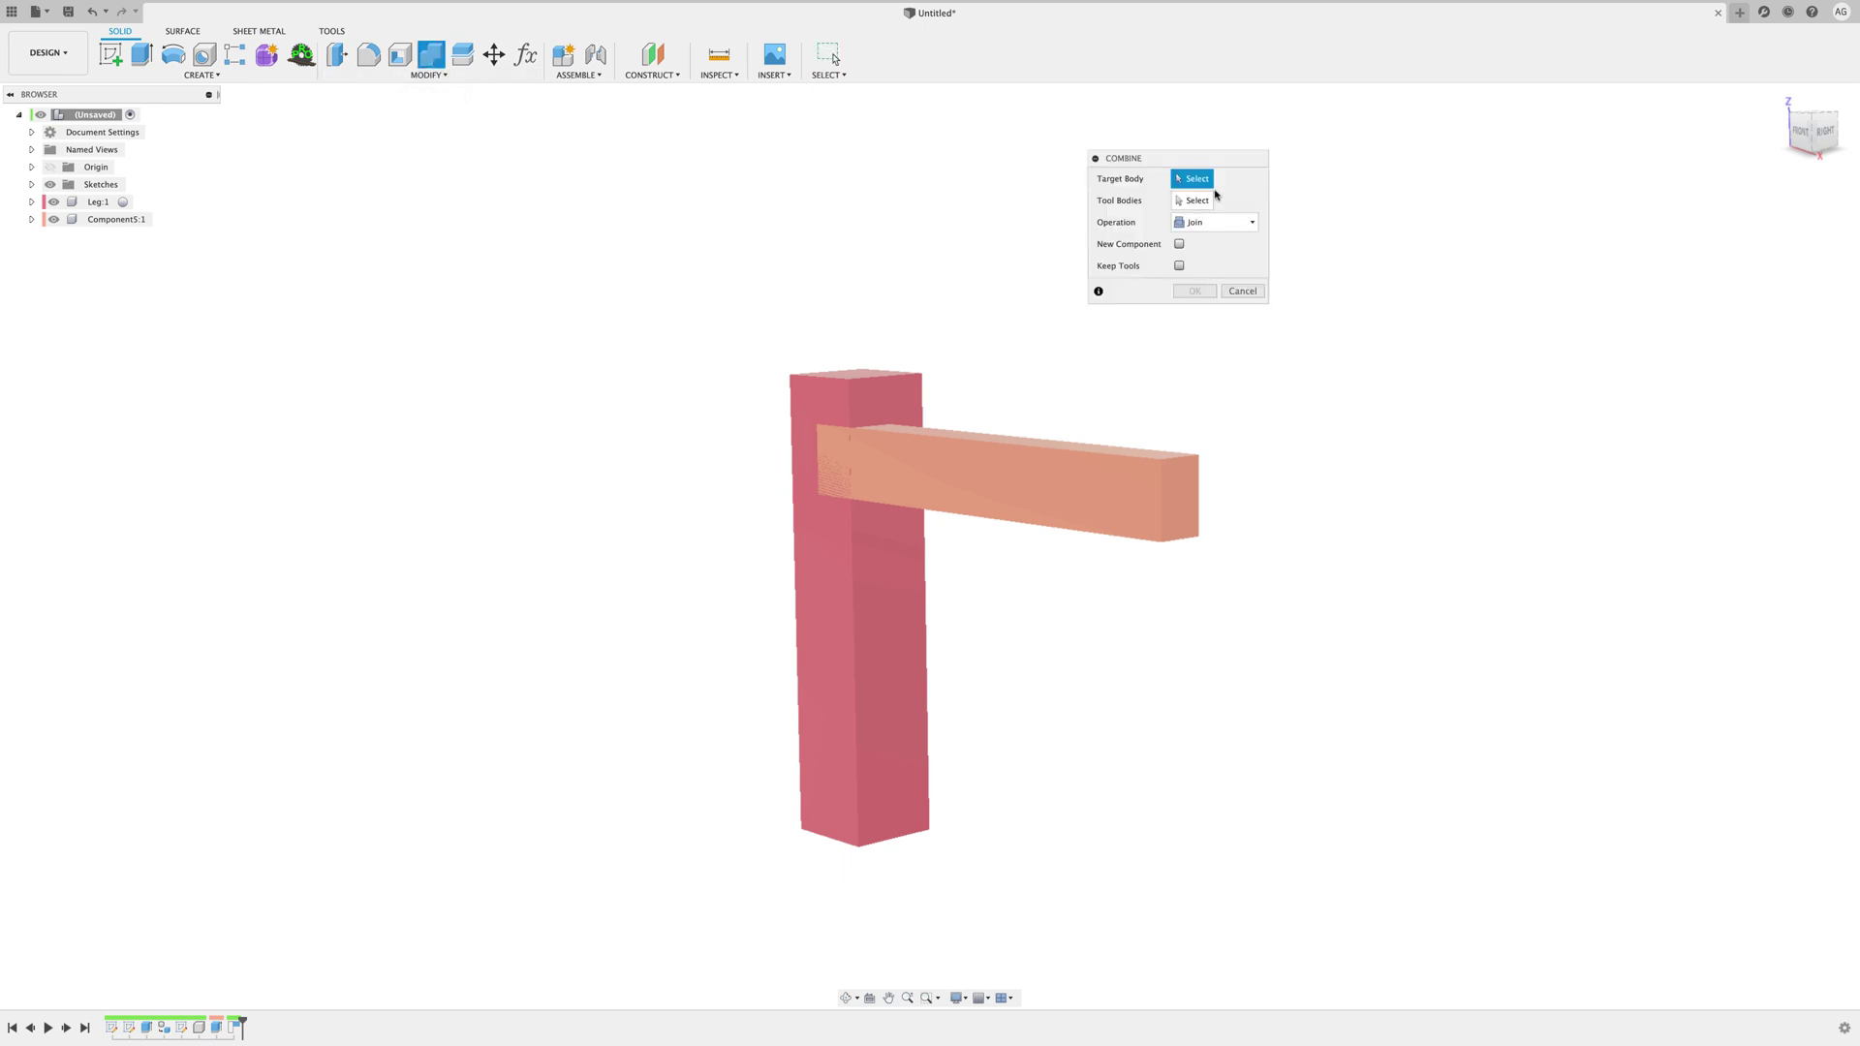
click(892, 563)
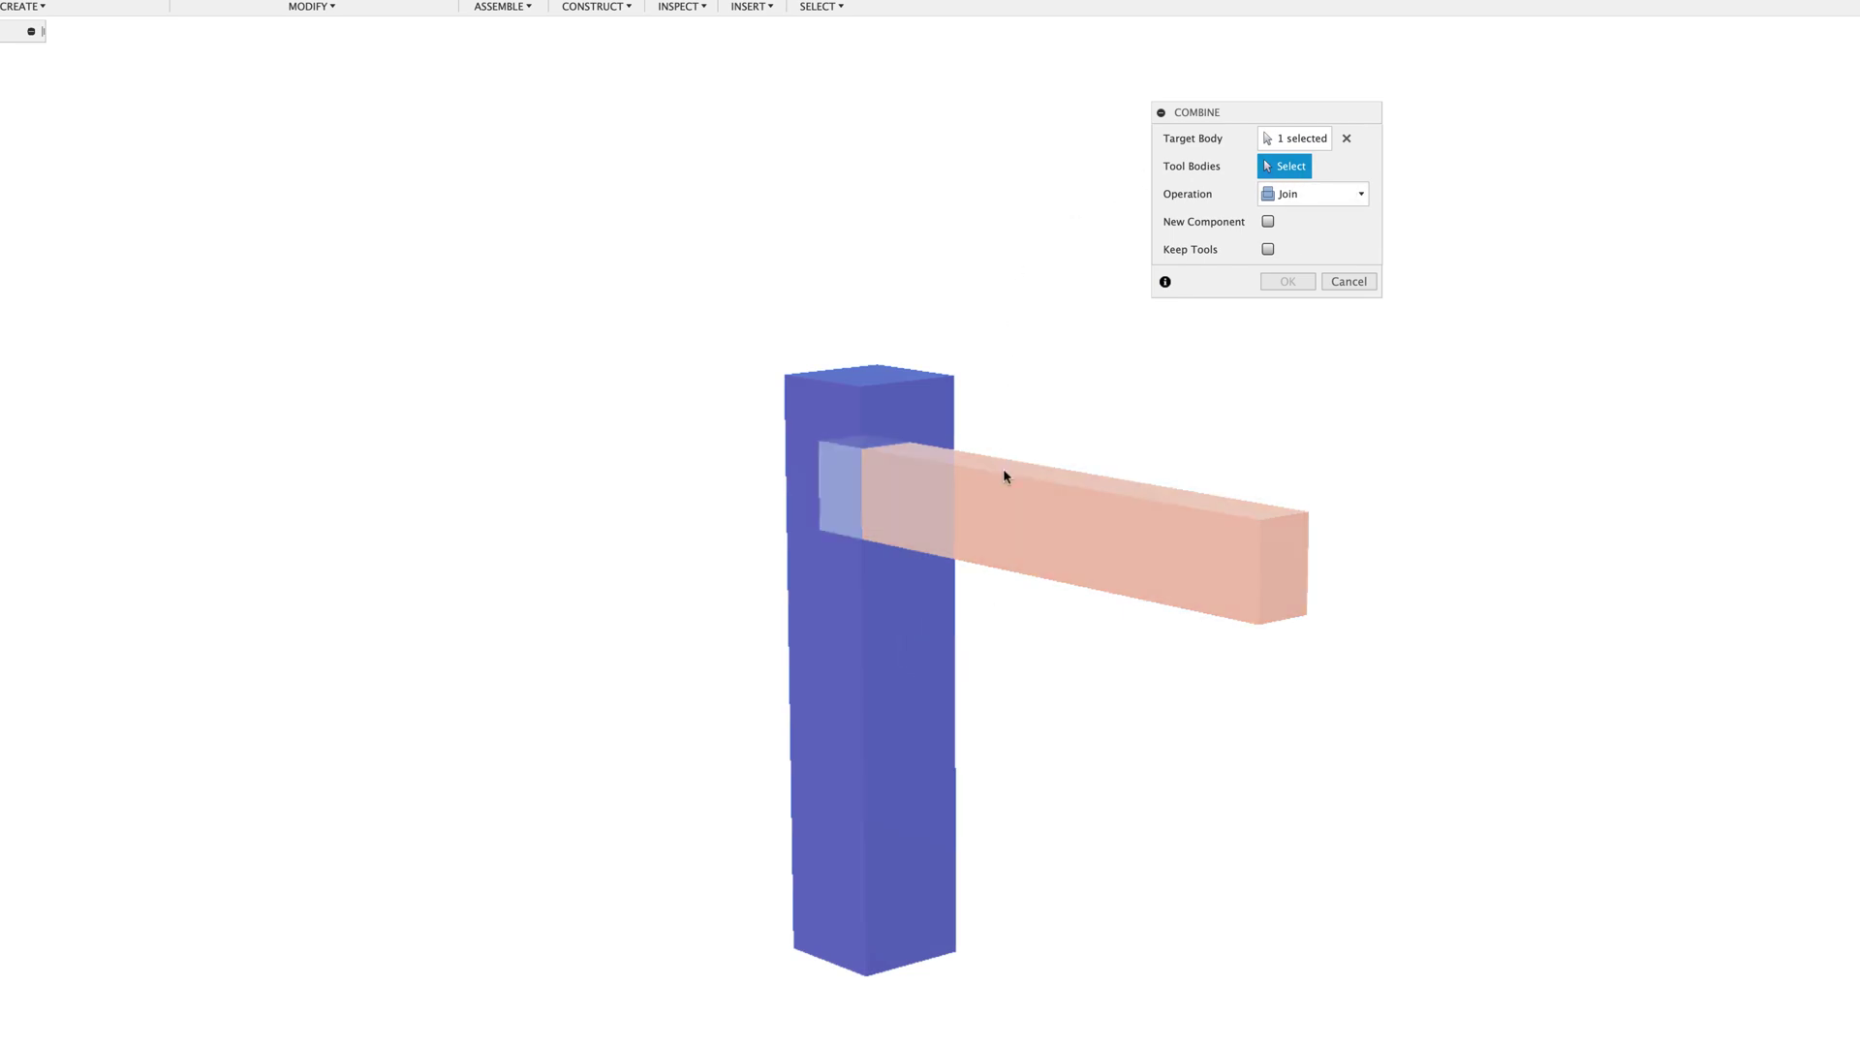
click(1005, 514)
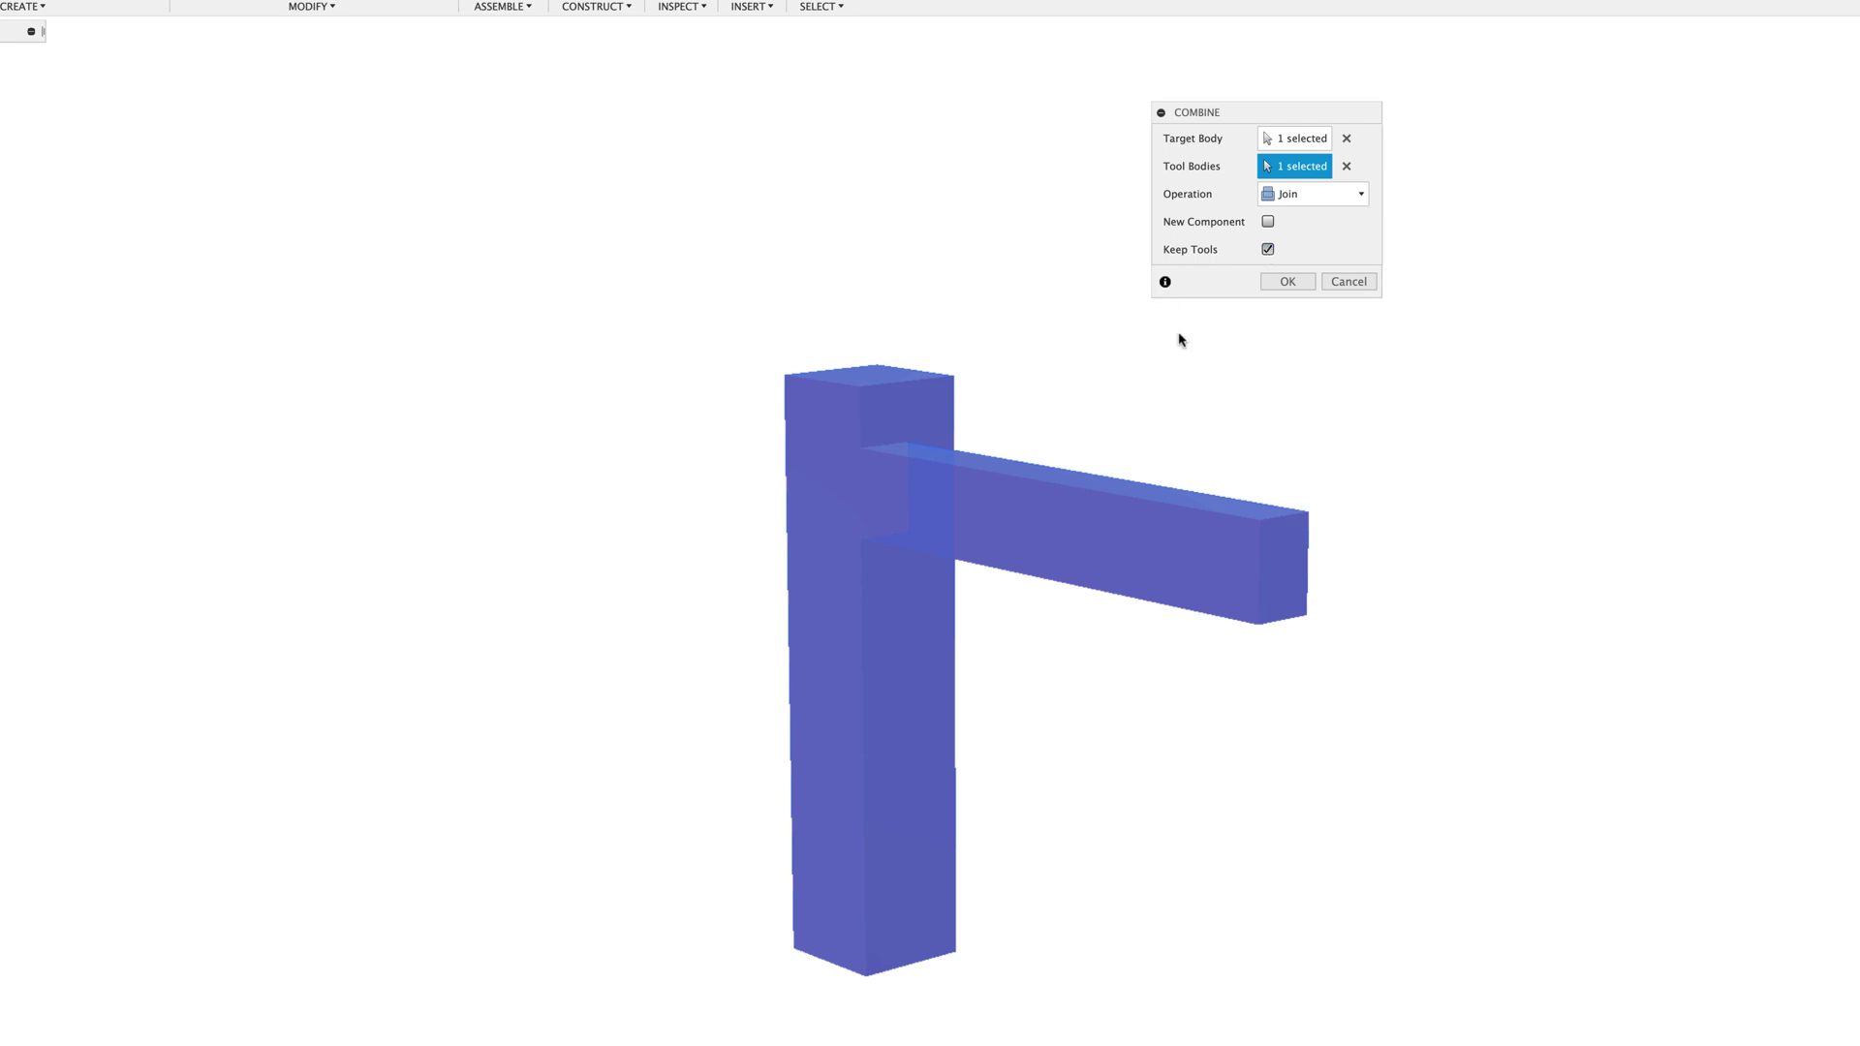
click(1289, 282)
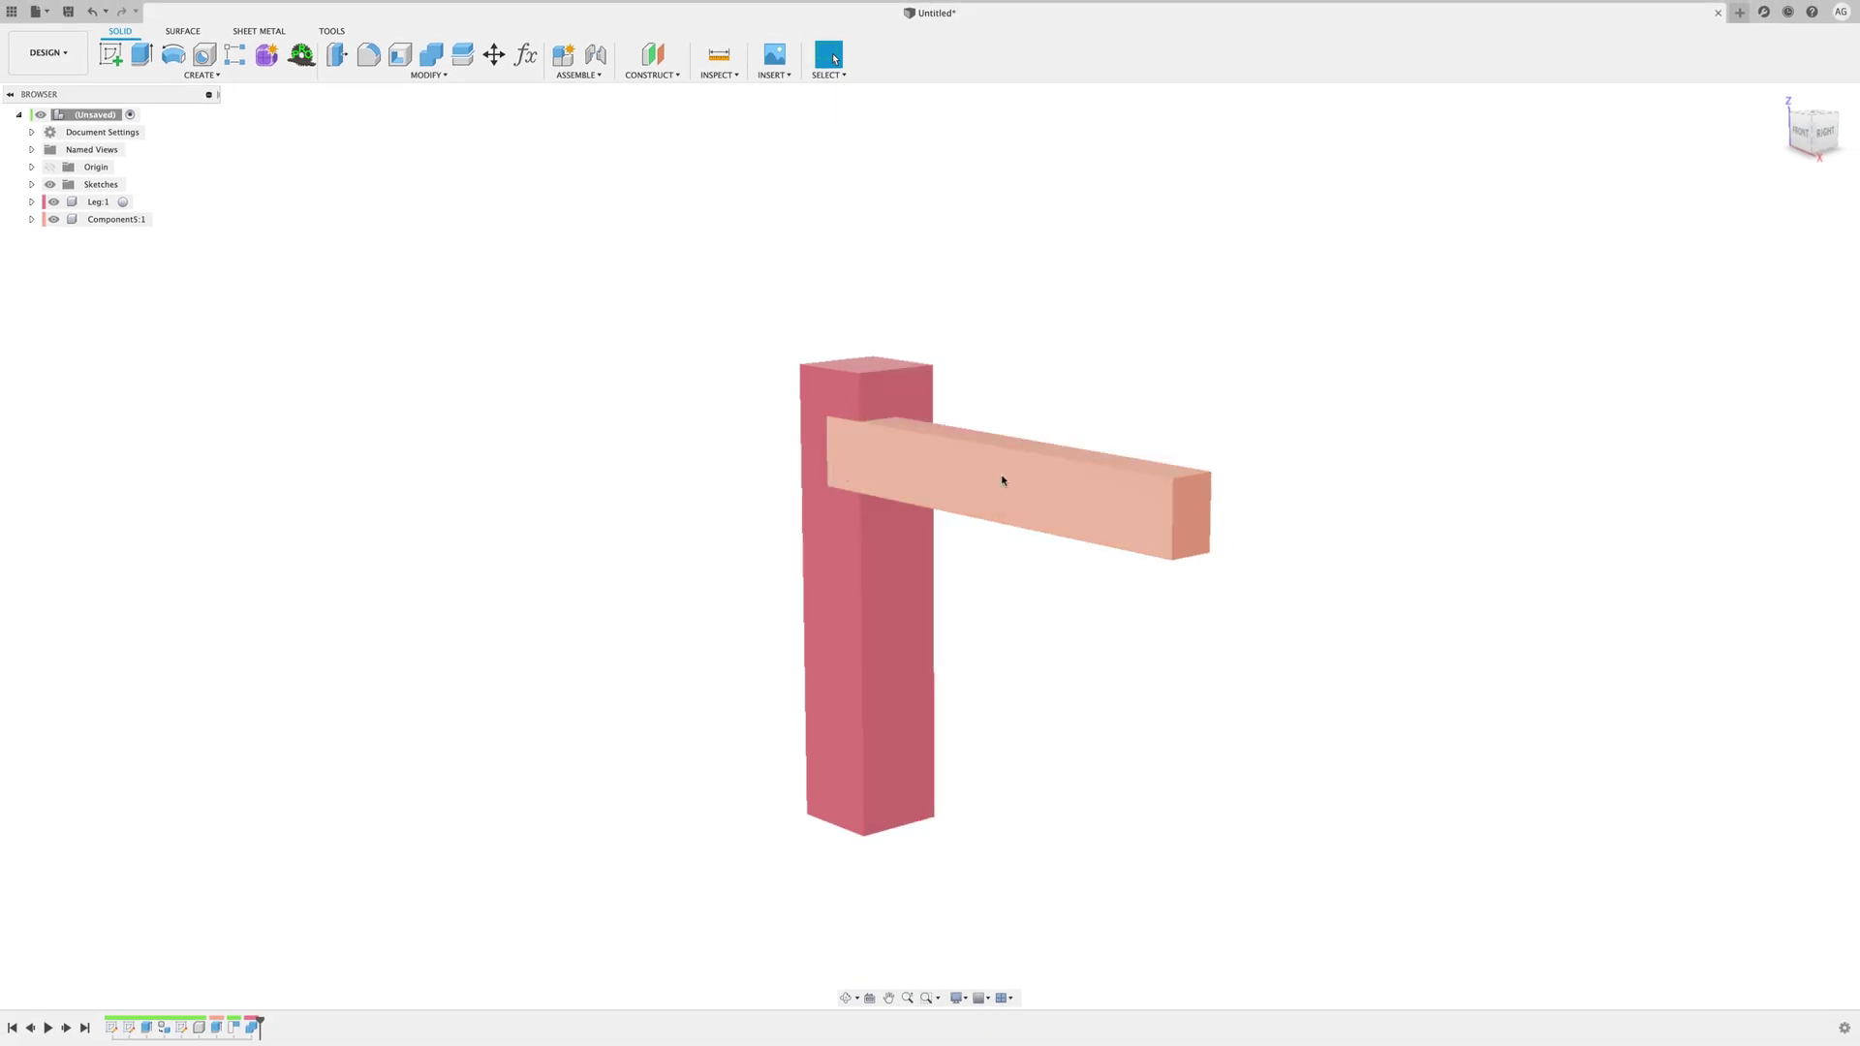
Step: Move the joined leg away from the kept rail so the two components stand apart
drag(893, 567, 805, 398)
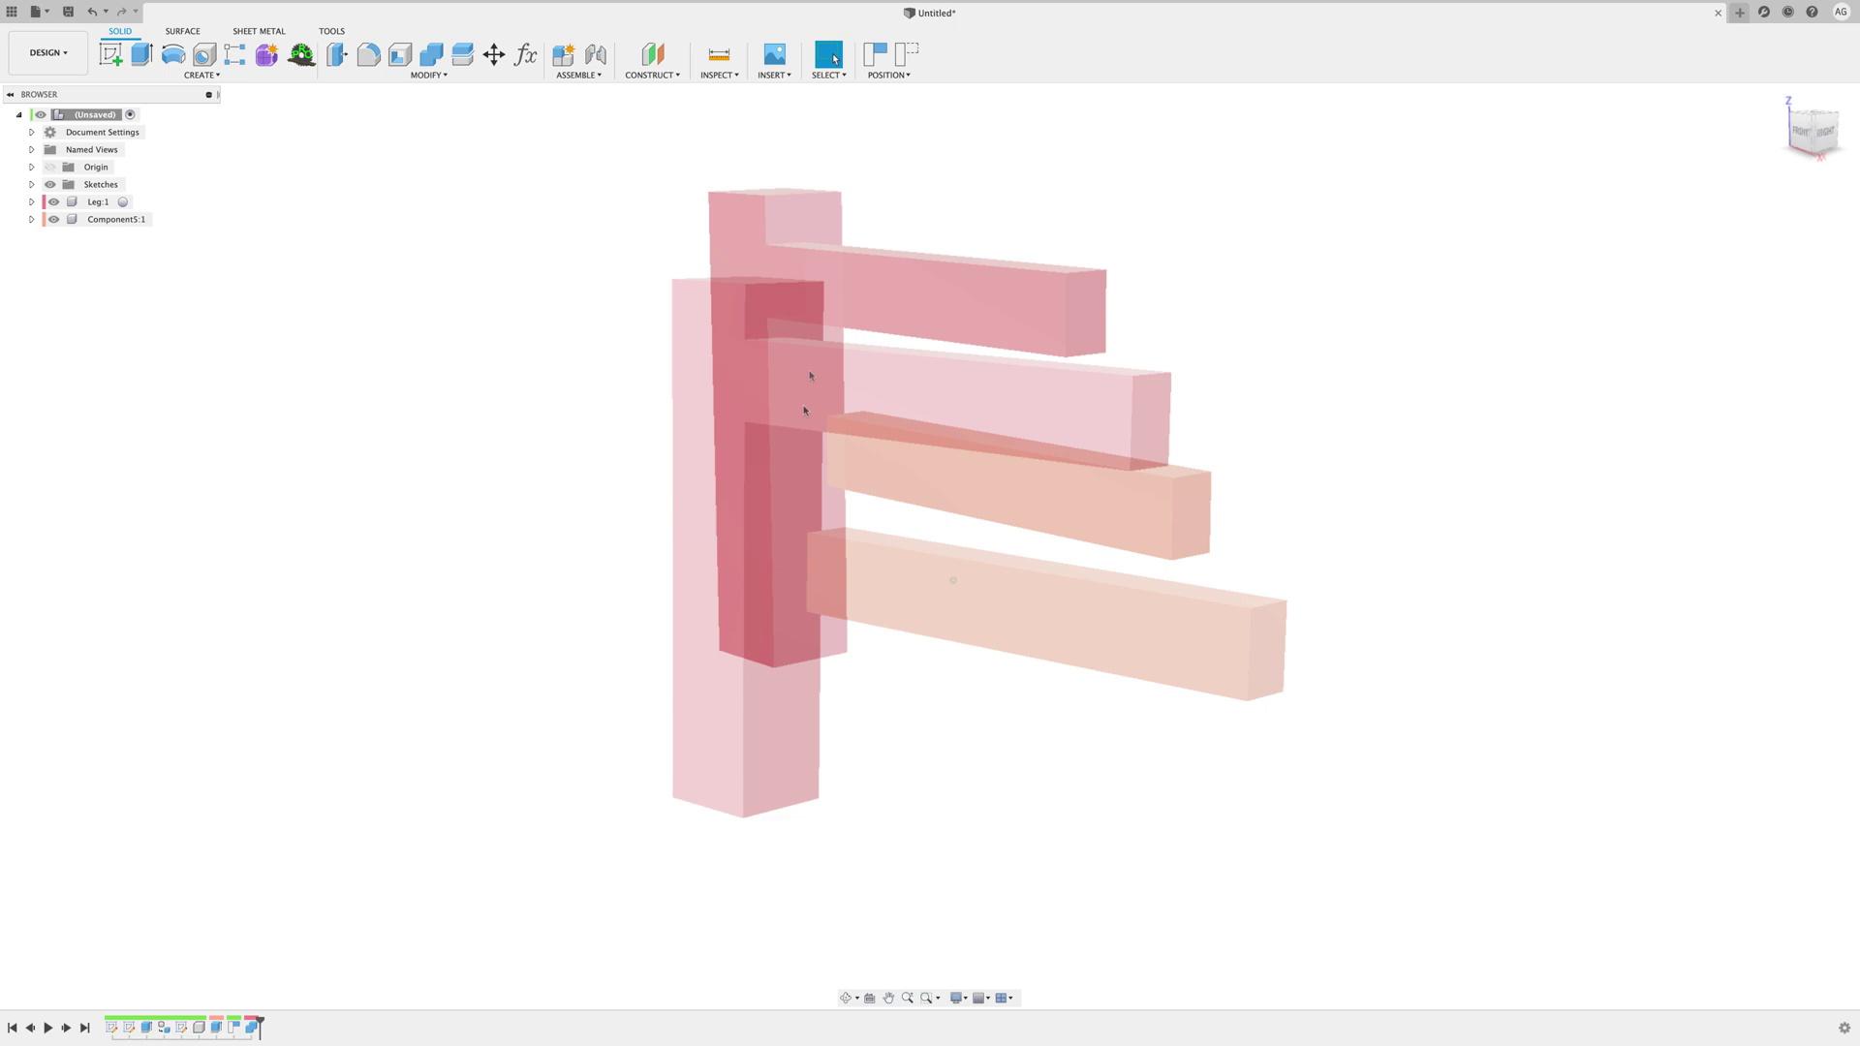
shift+middle_drag(732, 721, 710, 724)
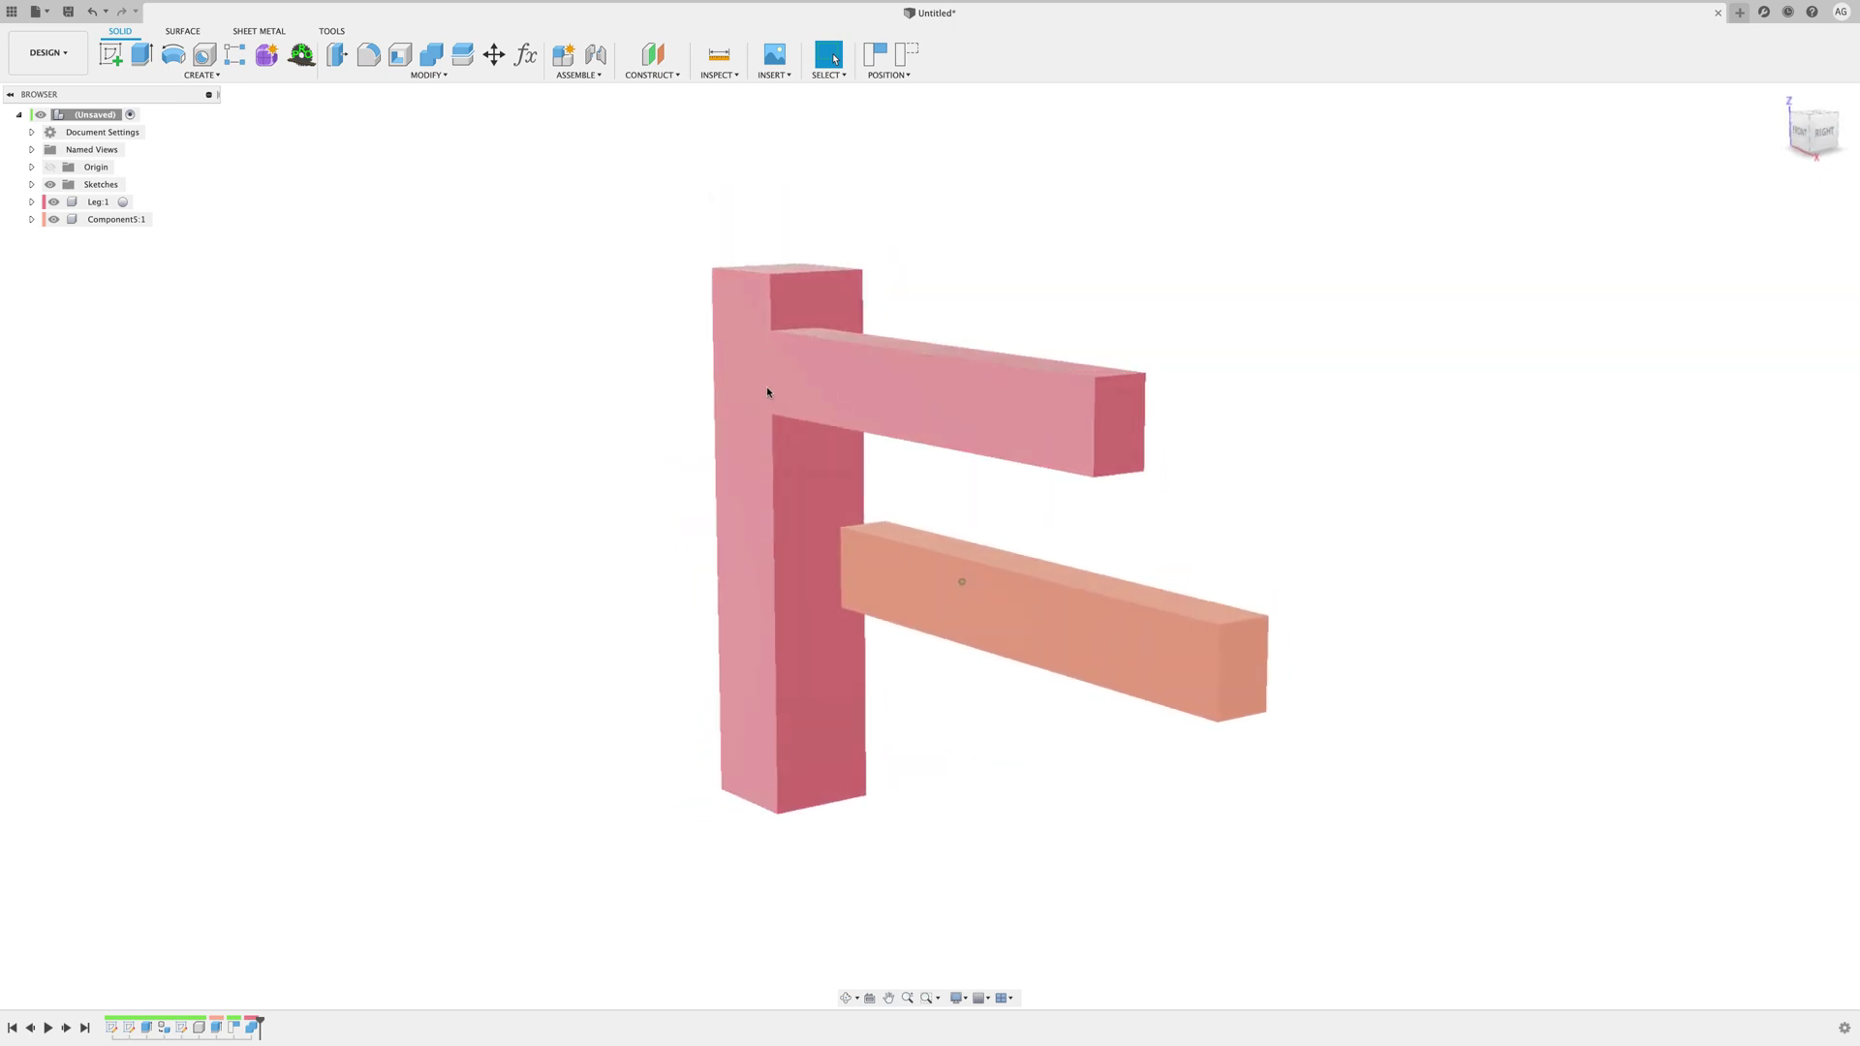
shift+middle_drag(817, 475, 1008, 652)
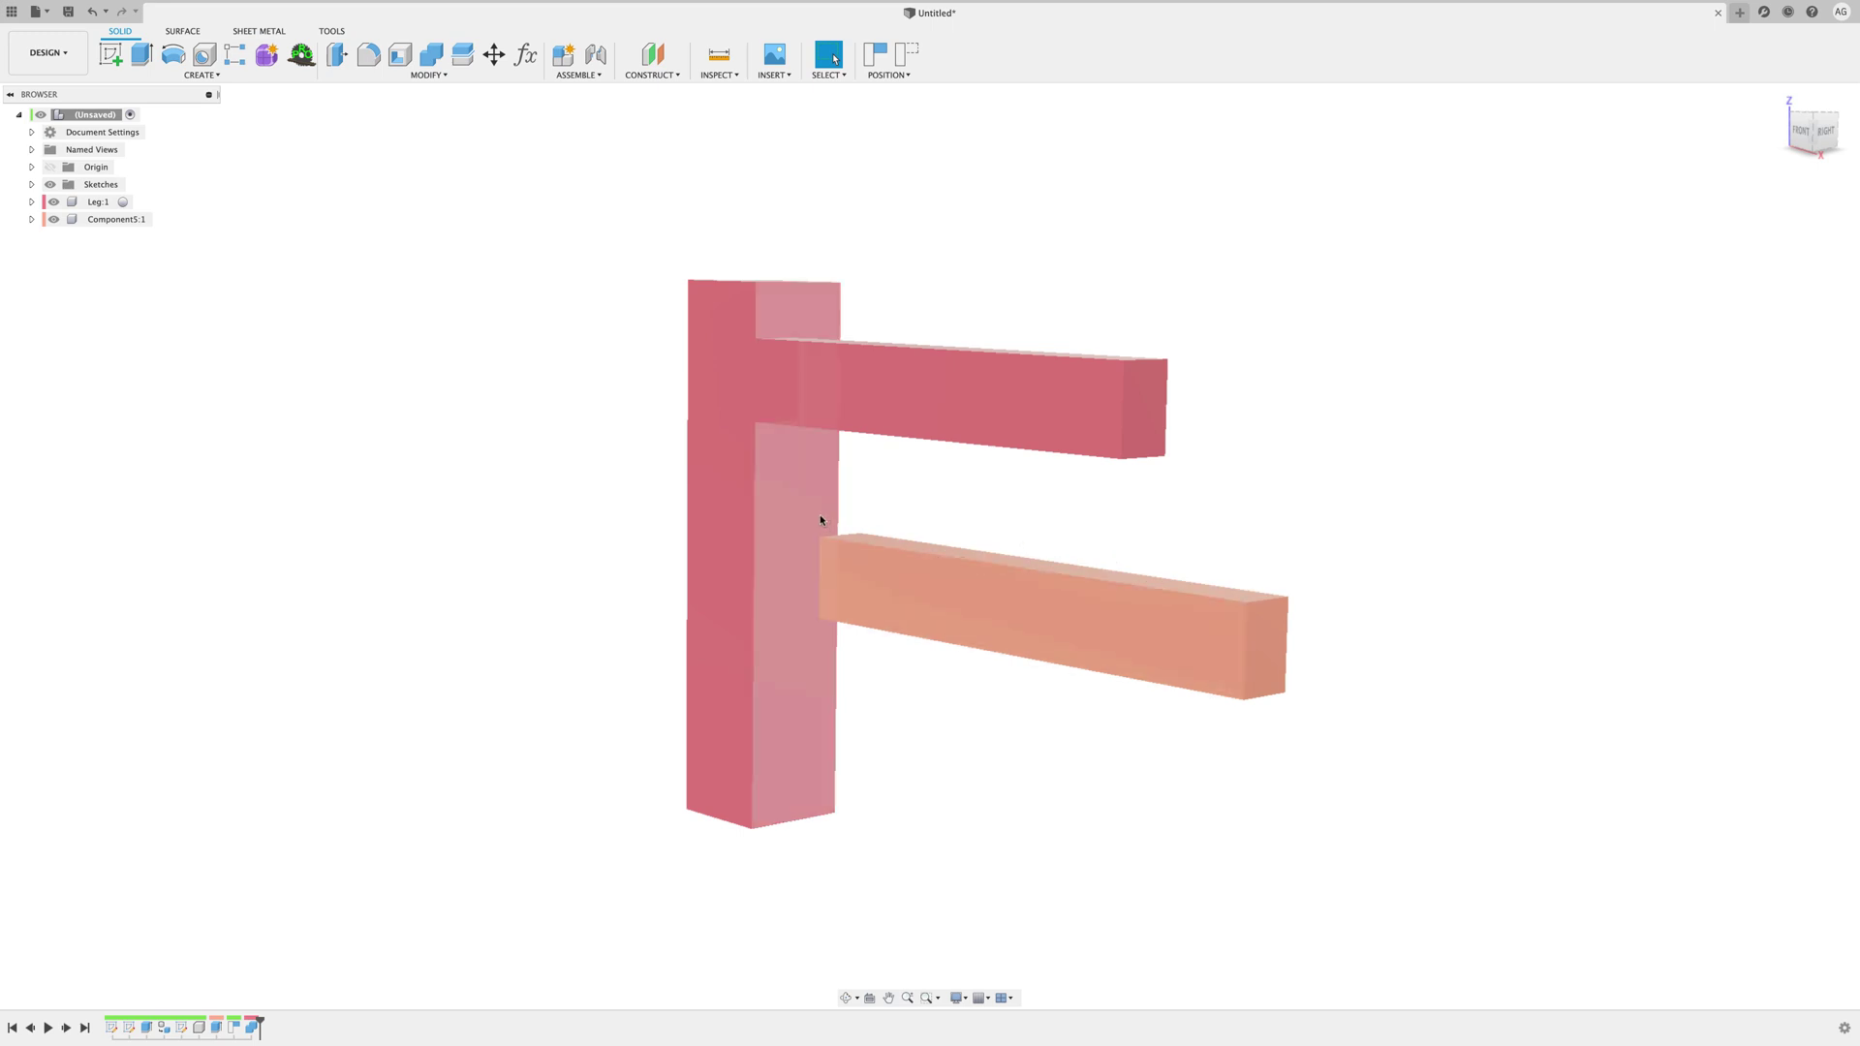
drag(817, 514, 645, 523)
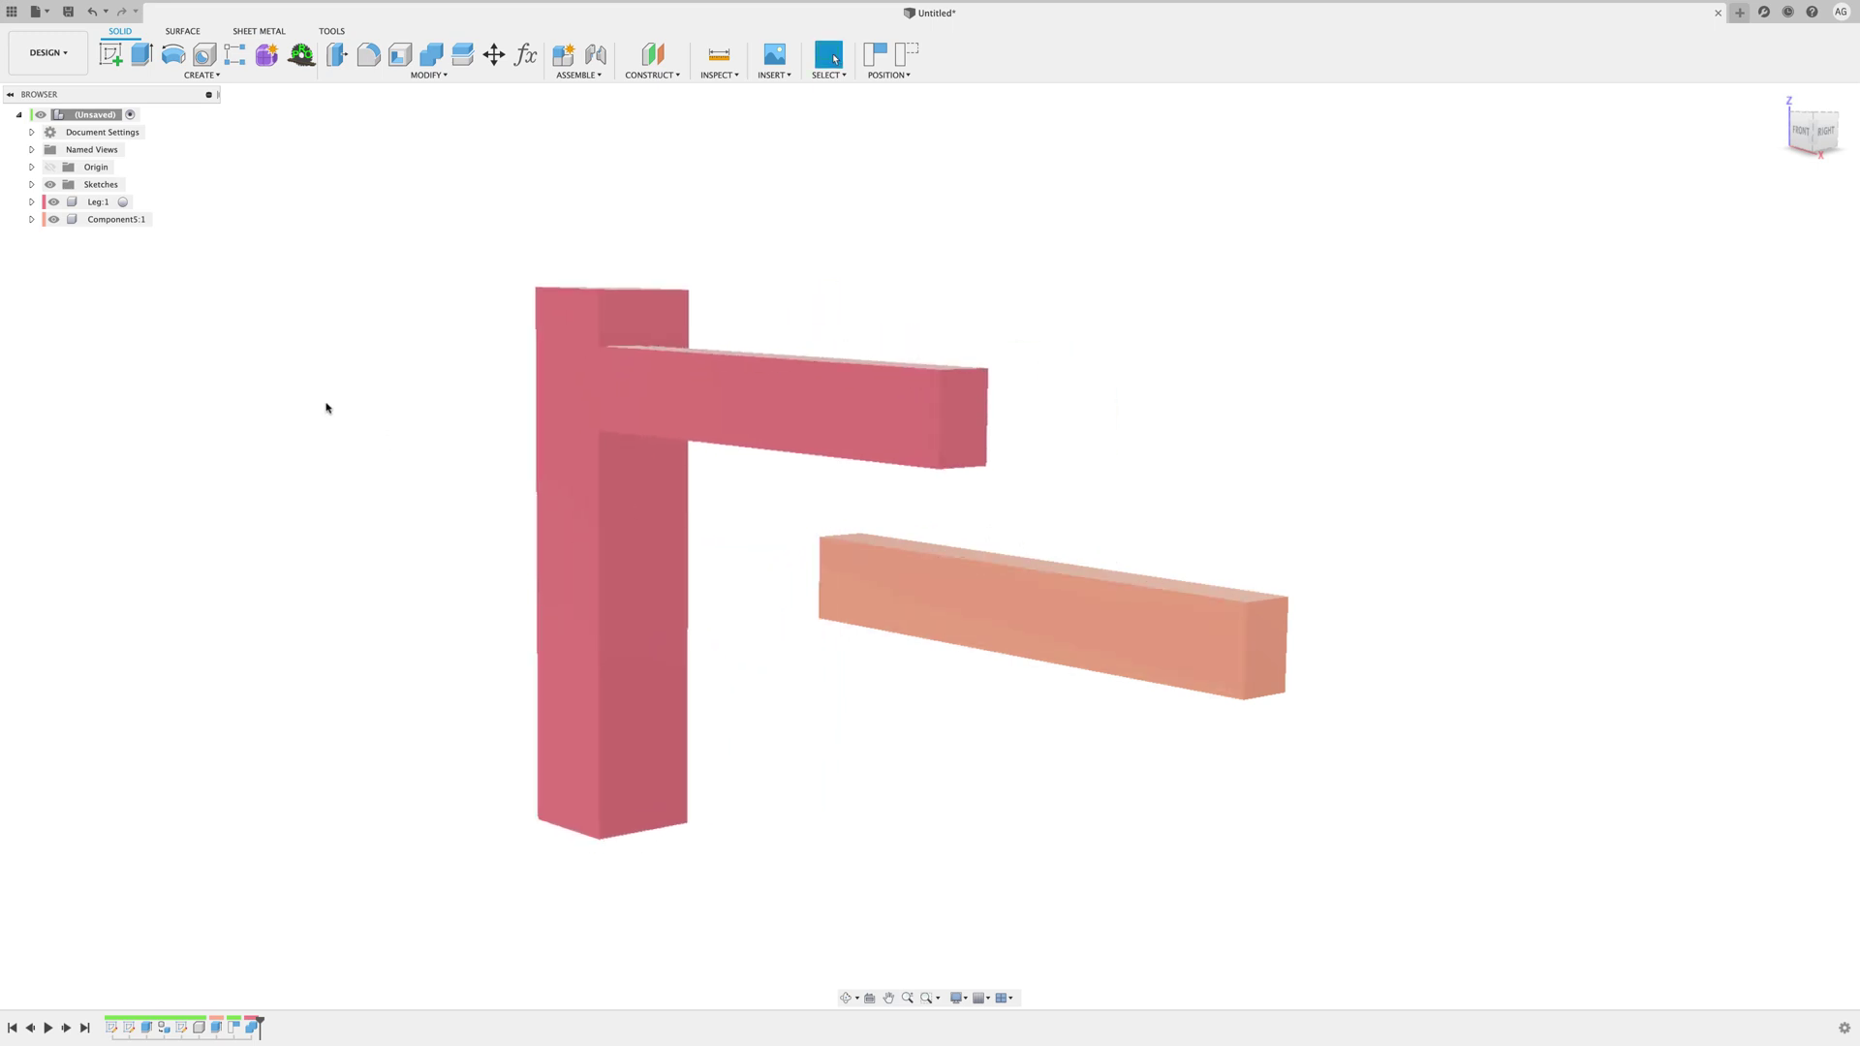
Step: Toggle the visibility of Component5 to check that it still holds the separate rail
click(53, 220)
click(53, 220)
click(54, 220)
click(54, 220)
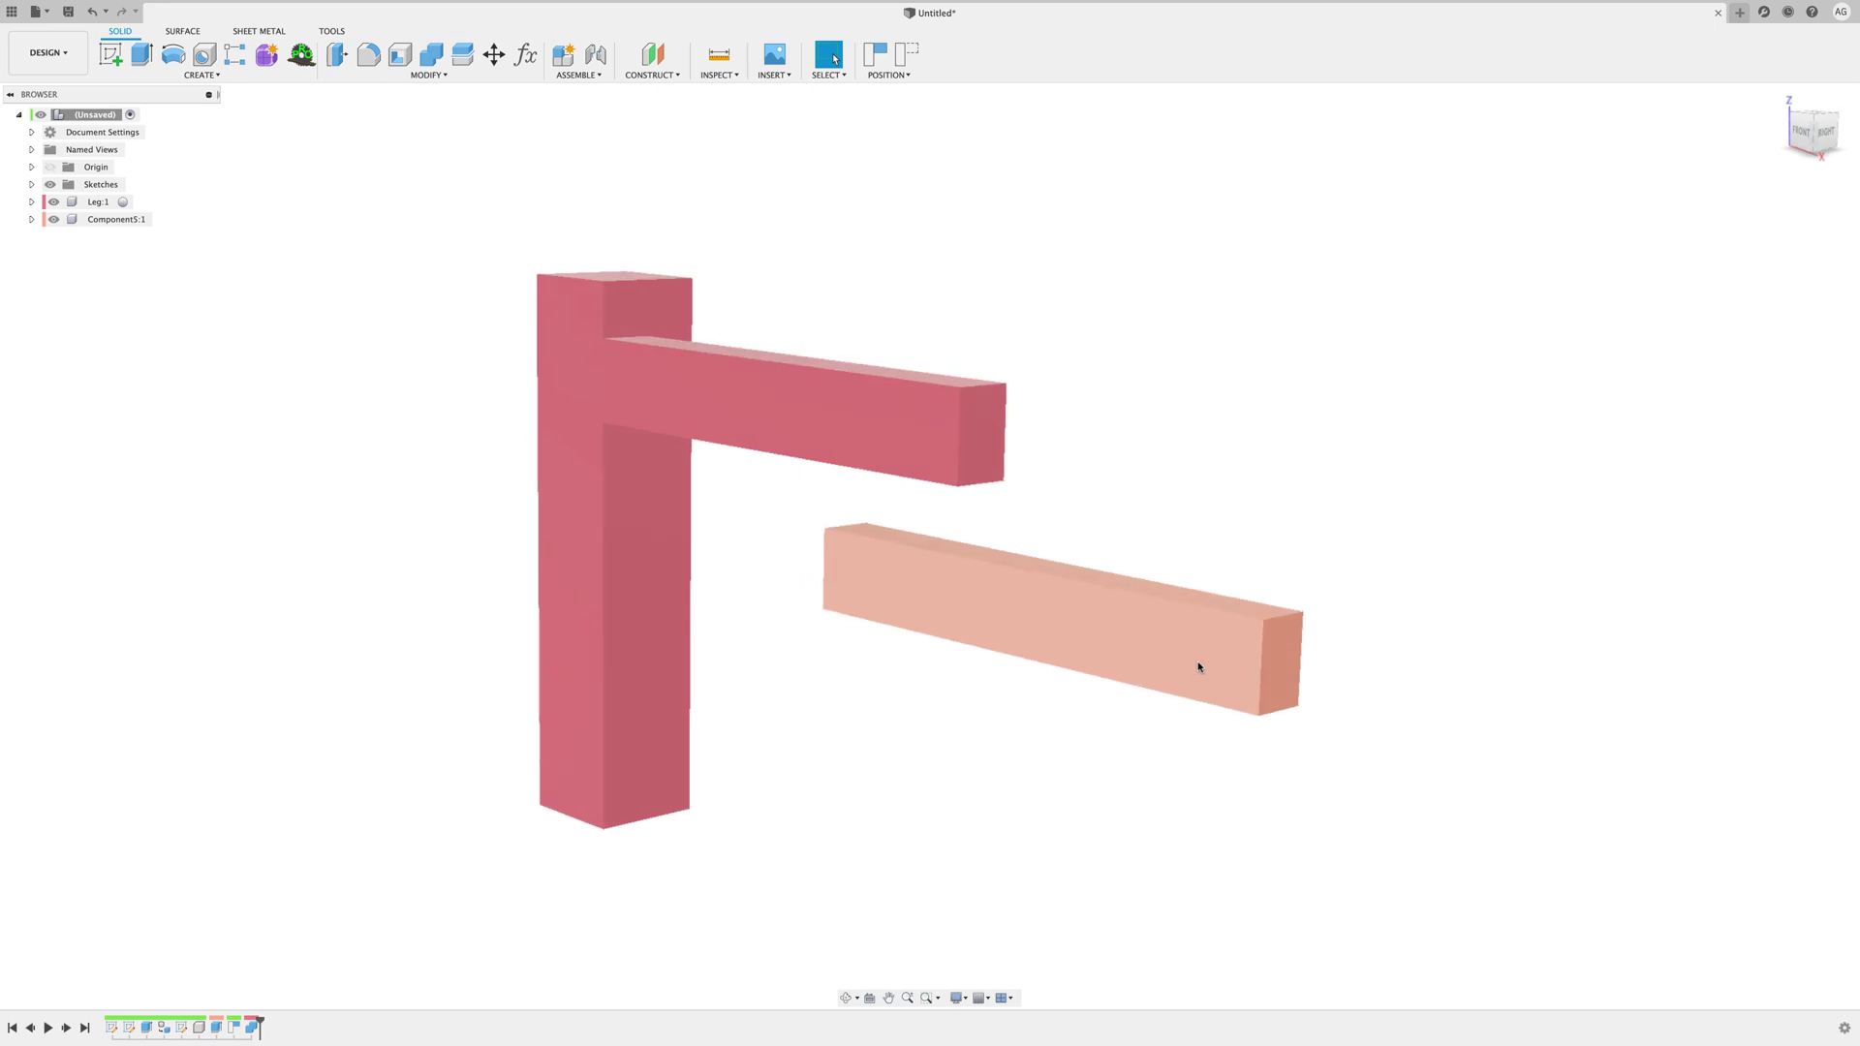
Step: Examine the joined leg body and the separate rail from several angles
shift+middle_drag(616, 399, 628, 458)
mouse_move(644, 566)
shift+middle_down()
mouse_move(552, 374)
mouse_move(1042, 382)
mouse_move(1159, 436)
mouse_move(1012, 572)
mouse_move(739, 361)
mouse_move(1275, 502)
mouse_move(1100, 362)
mouse_move(1156, 377)
shift+middle_up()
shift+scroll(1157, 376, right, 5)
shift+scroll(1156, 376, left, 7)
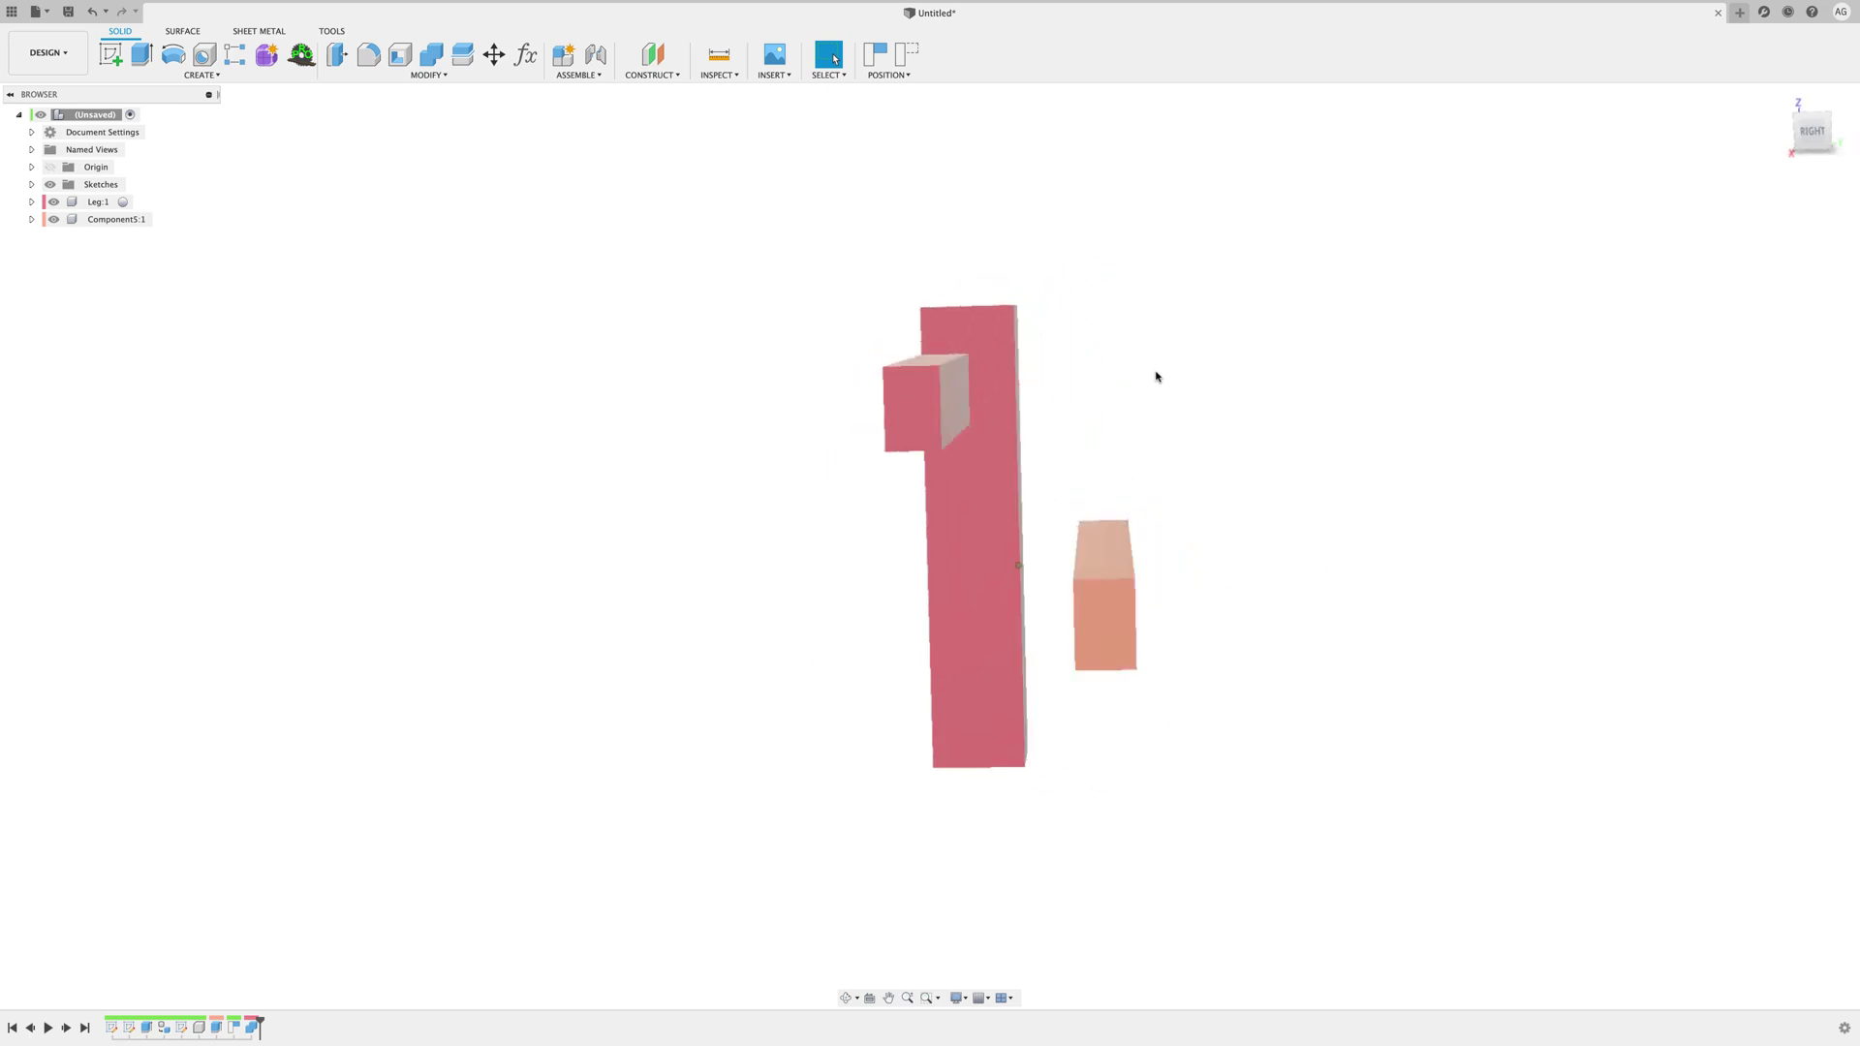
shift+scroll(1156, 376, left, 3)
scroll(1156, 376, up, 4)
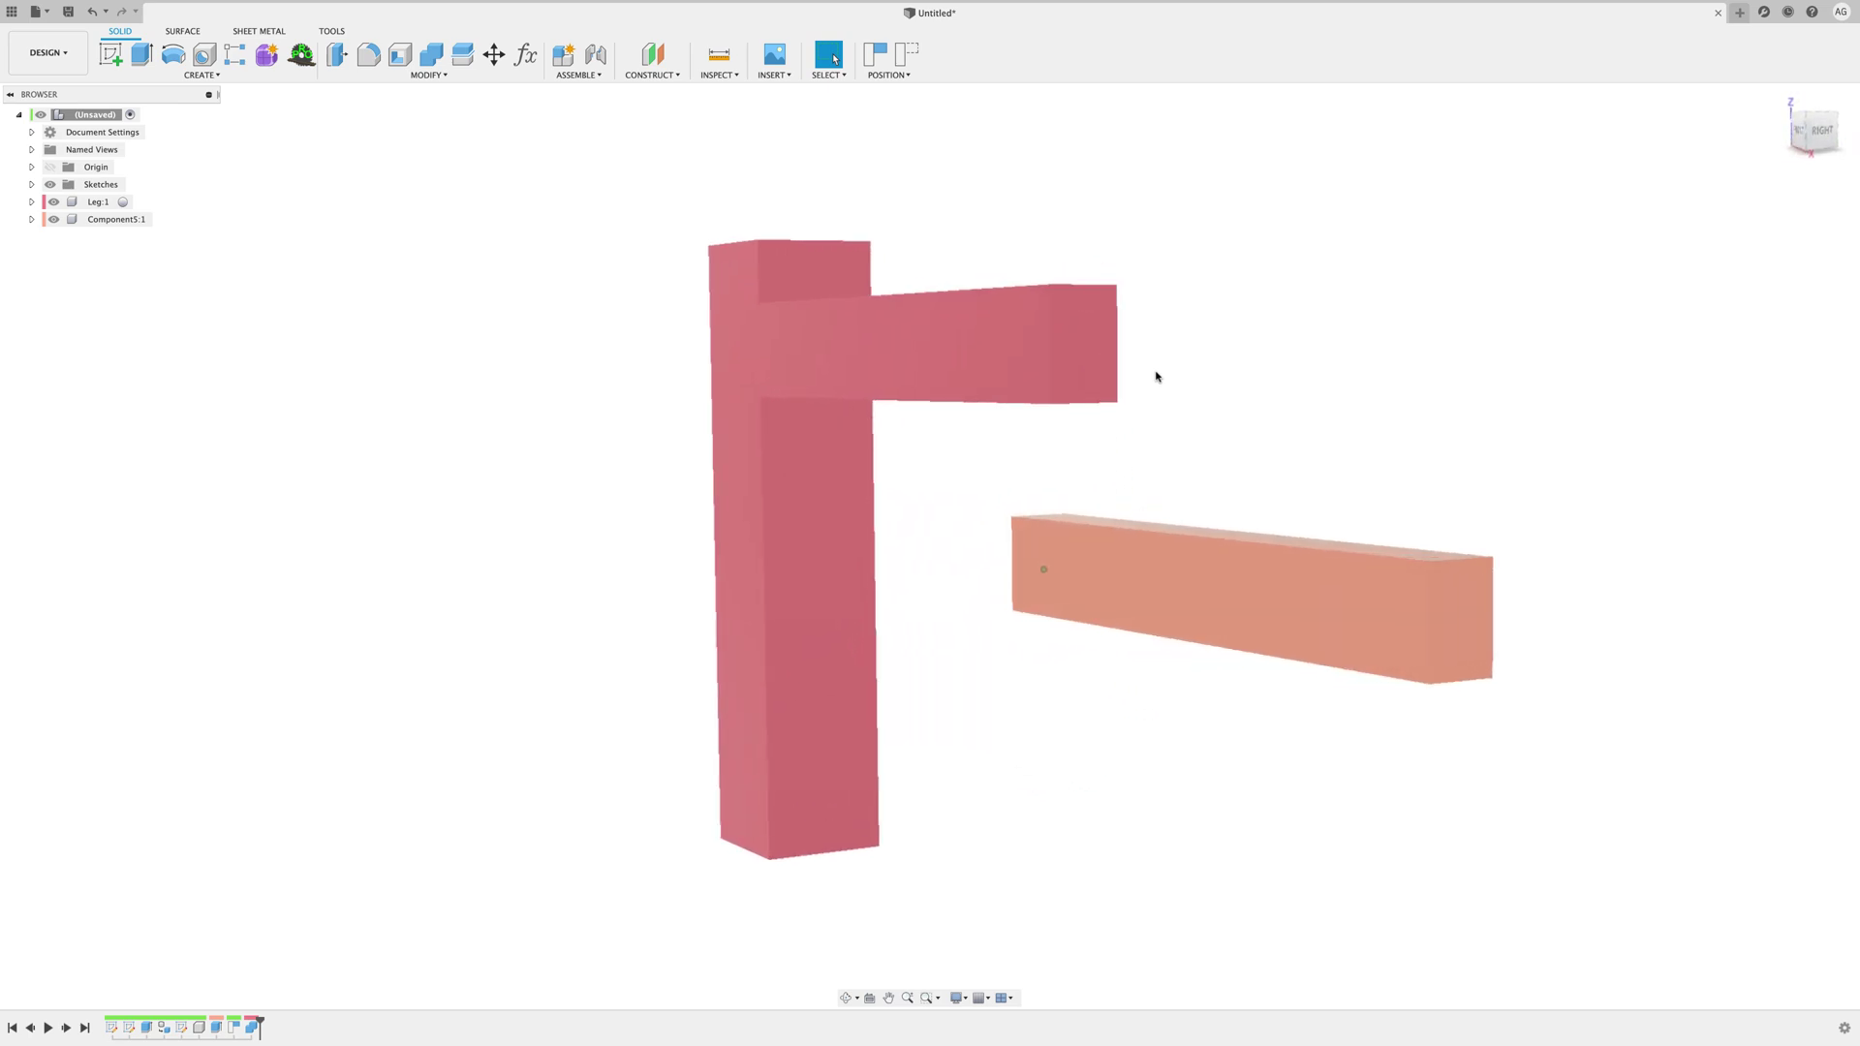
shift+scroll(1168, 376, left, 5)
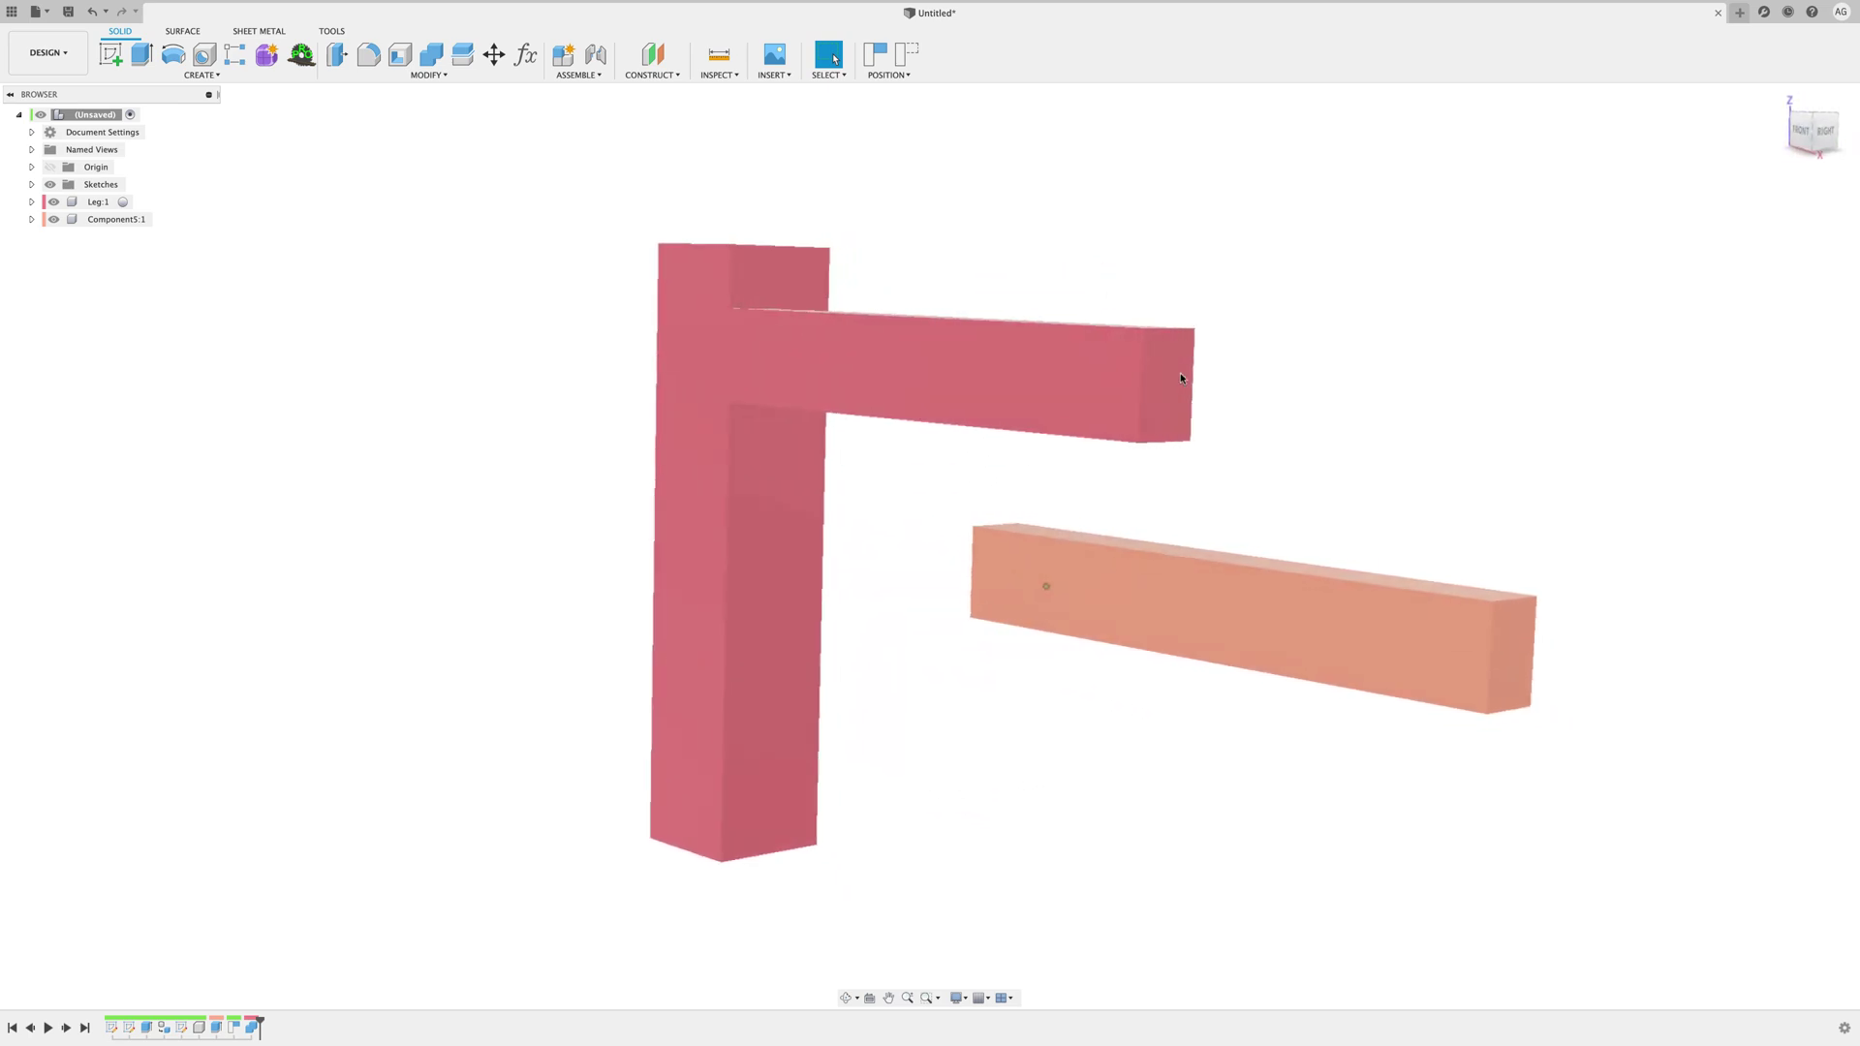
shift+scroll(1180, 373, right, 4)
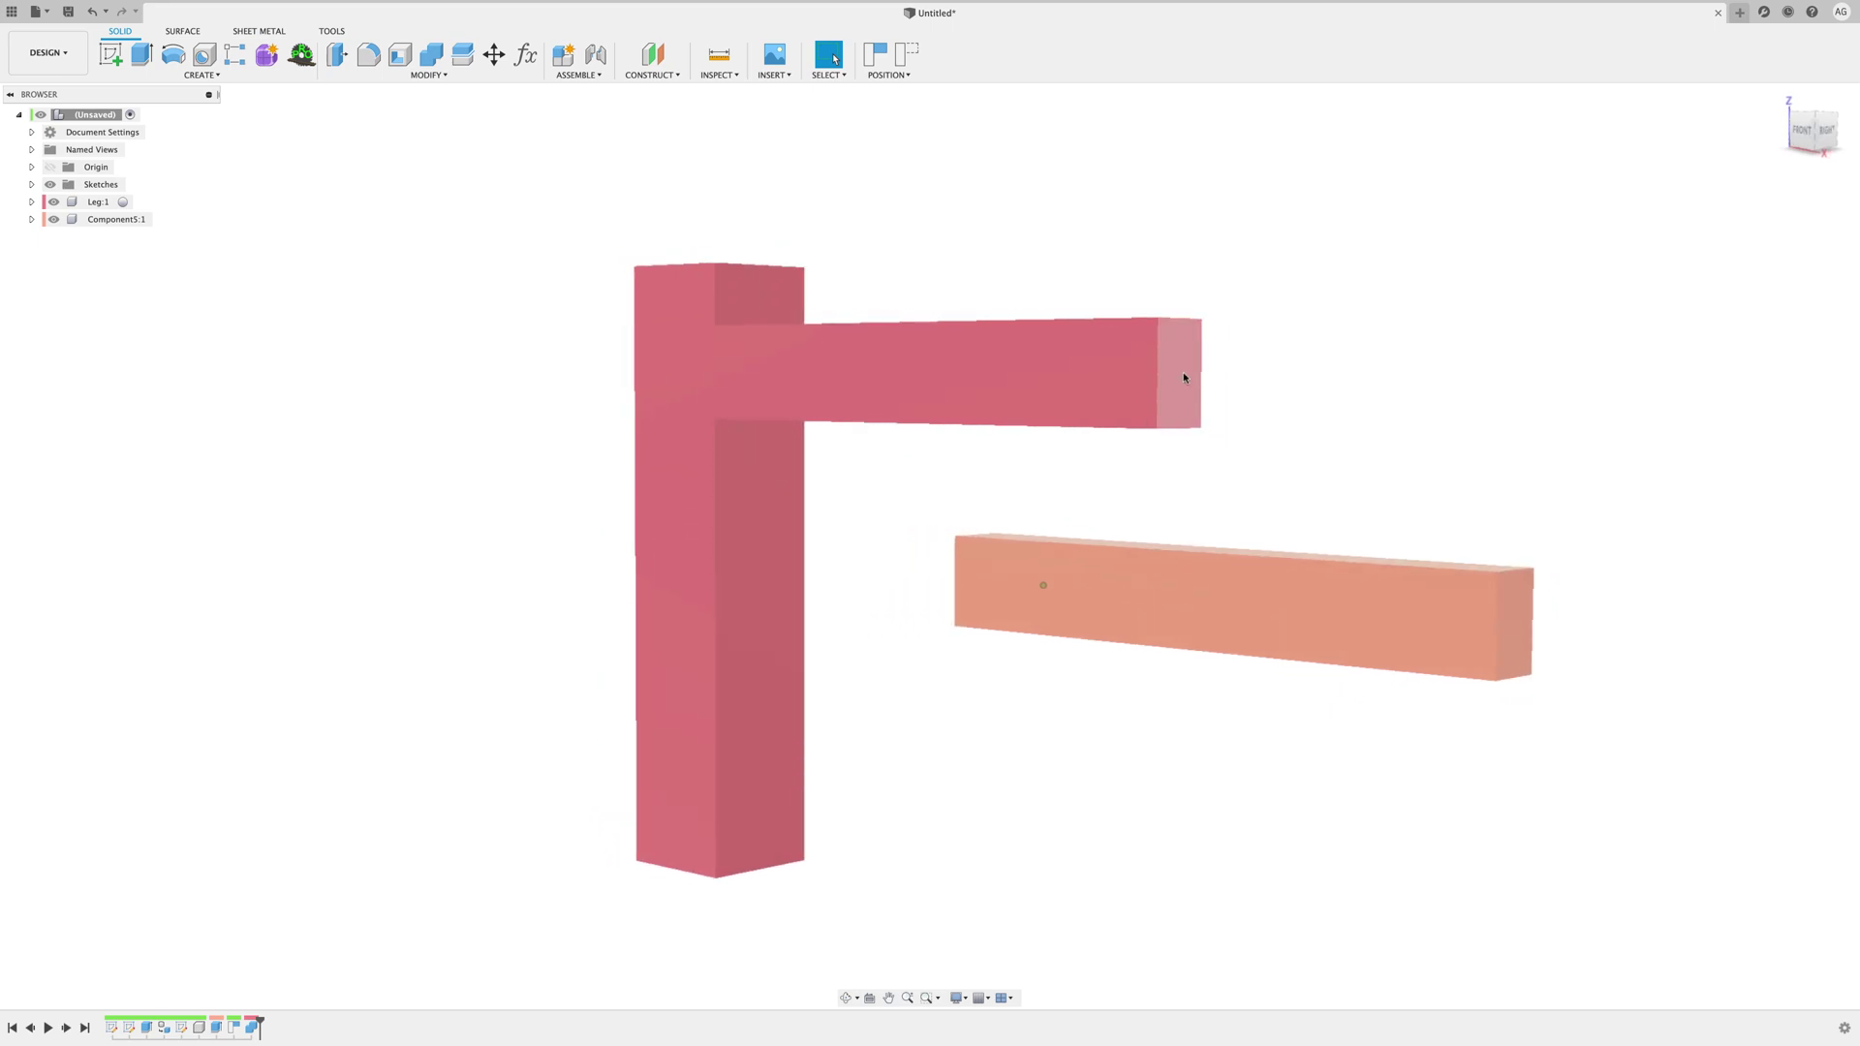
Step: Roll the design history back to before the Combine join and delete that feature
shift+middle_drag(1185, 376, 1183, 380)
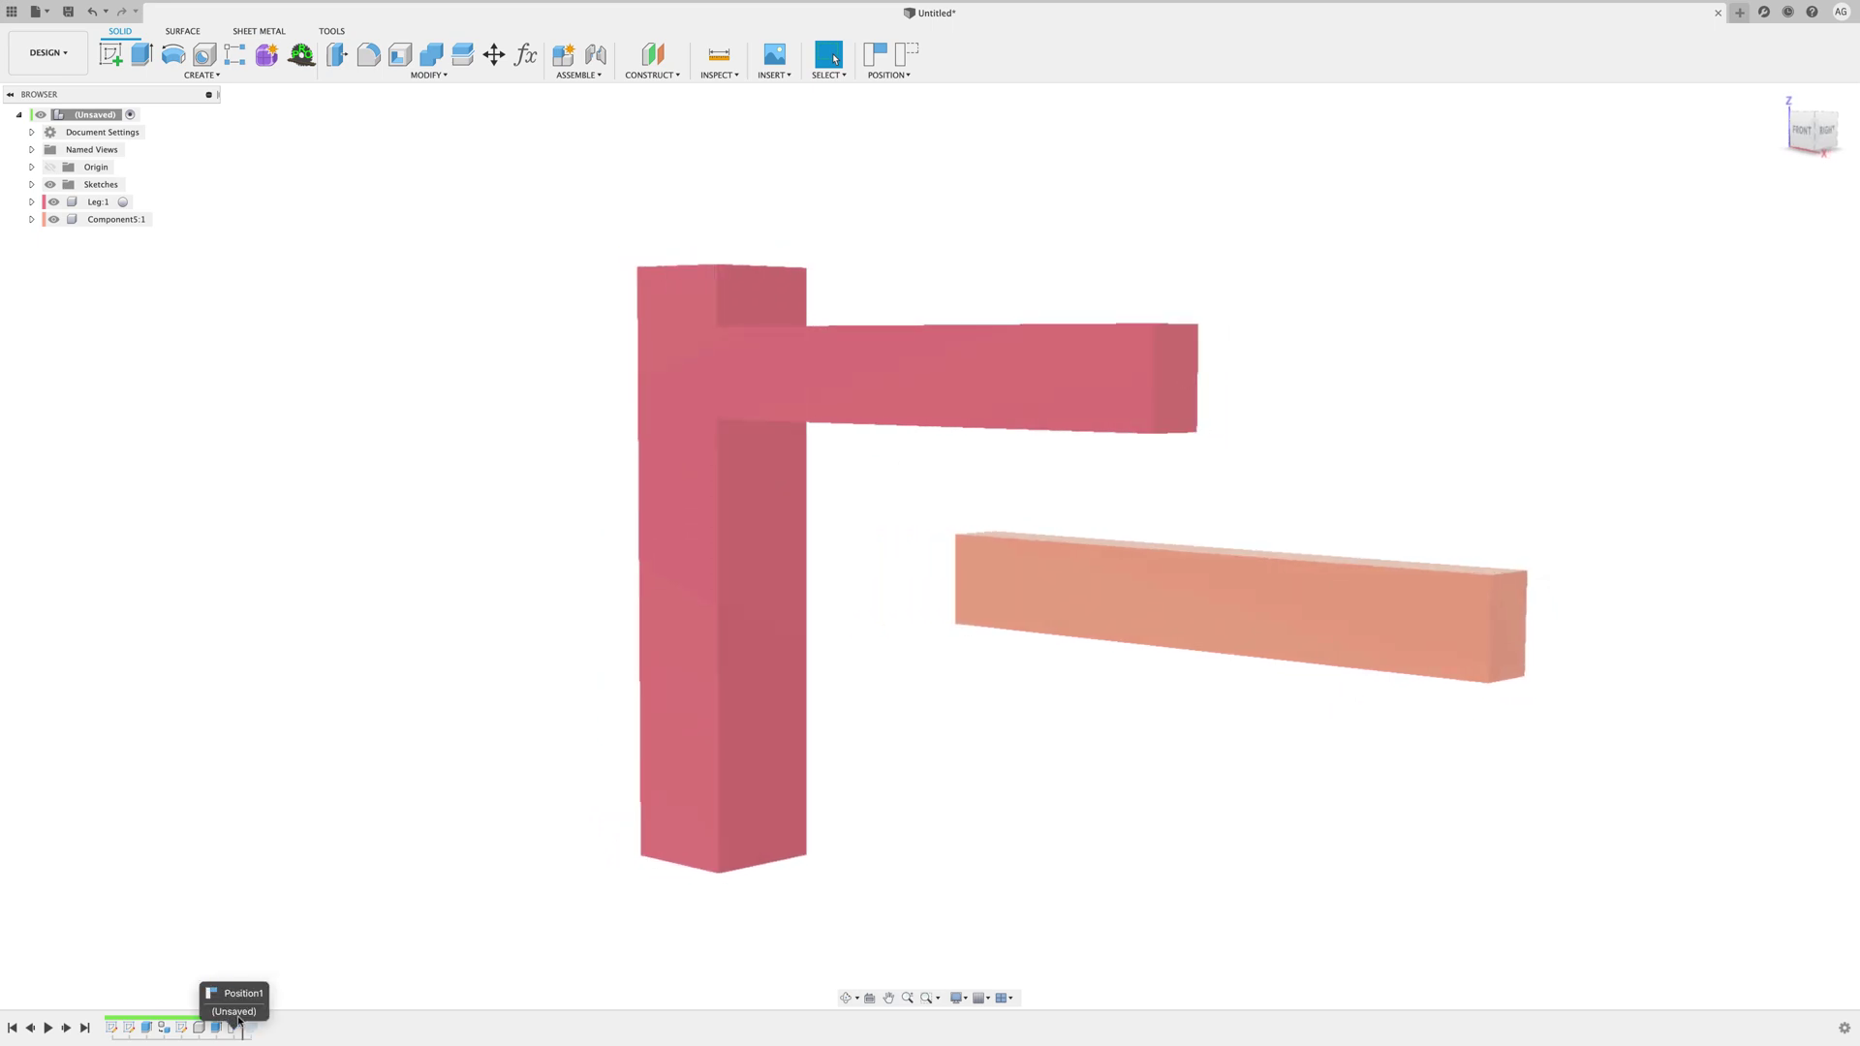
right_click(247, 1029)
click(272, 966)
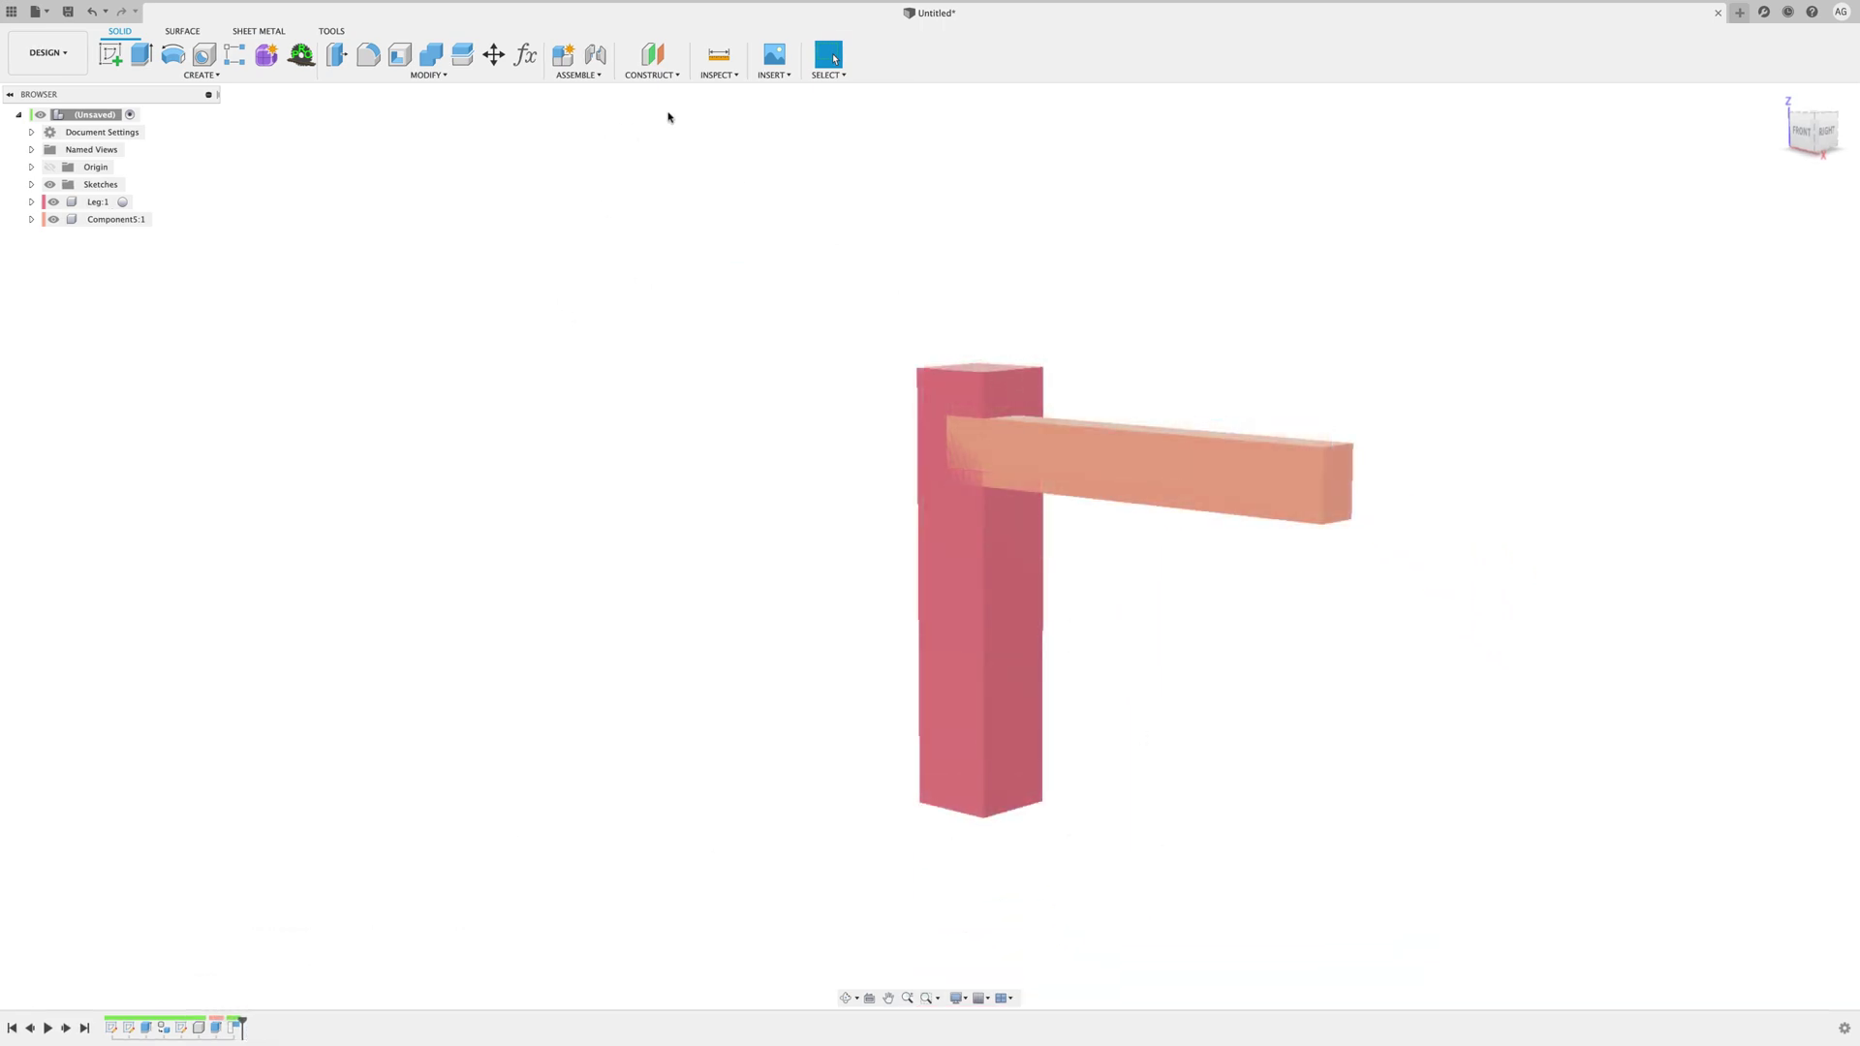
Step: Join the leg and the rail with Combine, enabling both New Component and Keep Tools
click(433, 55)
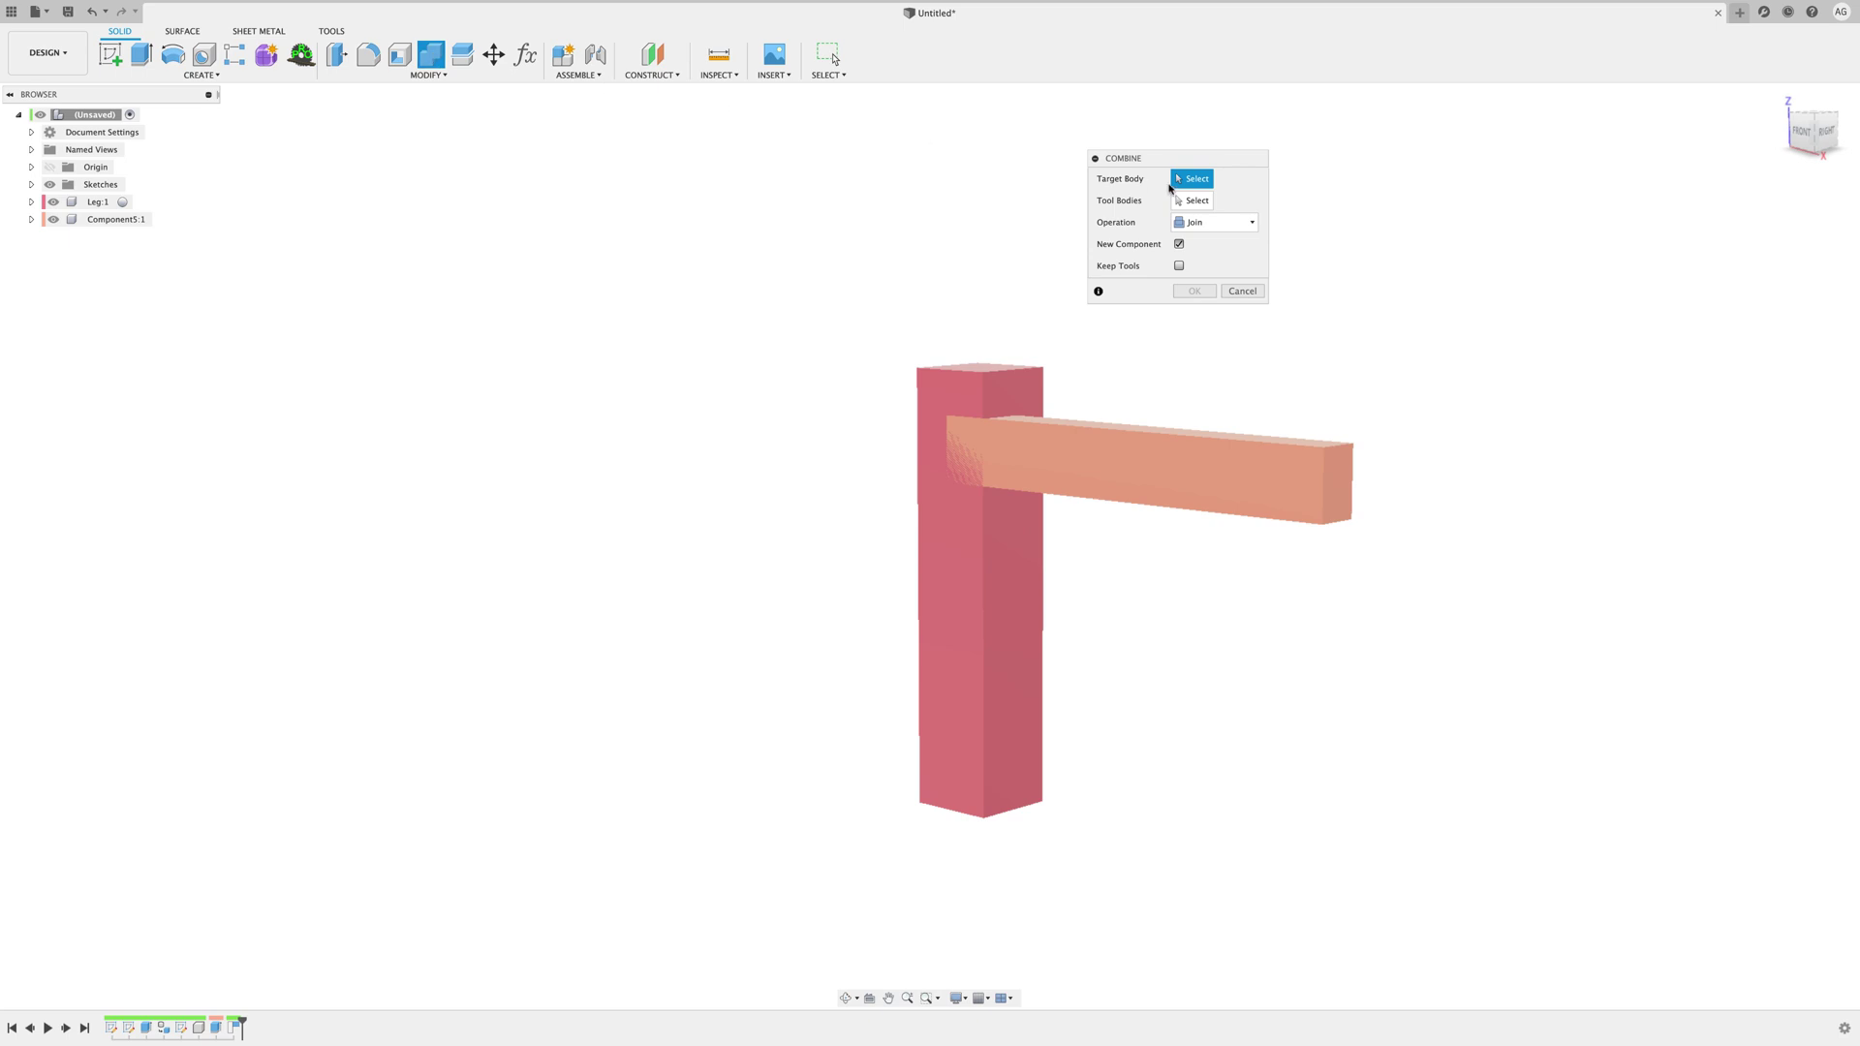
click(1041, 393)
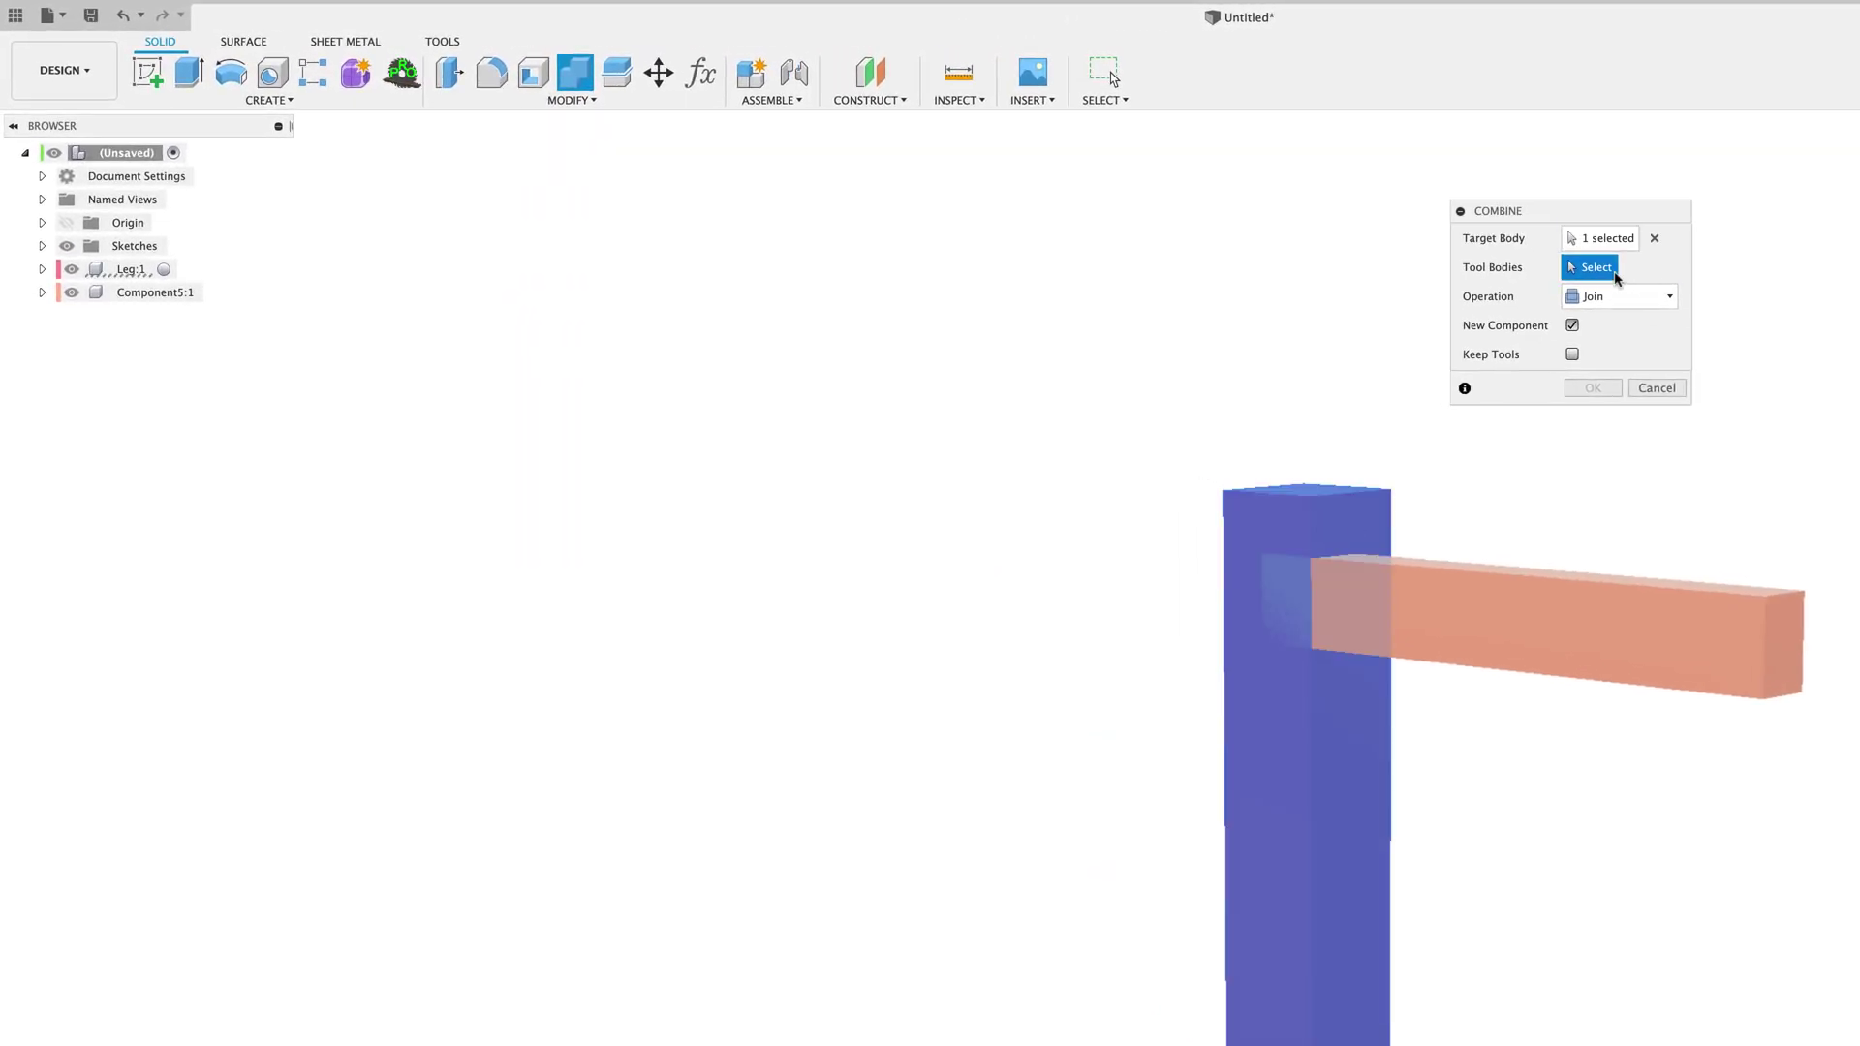
click(1565, 612)
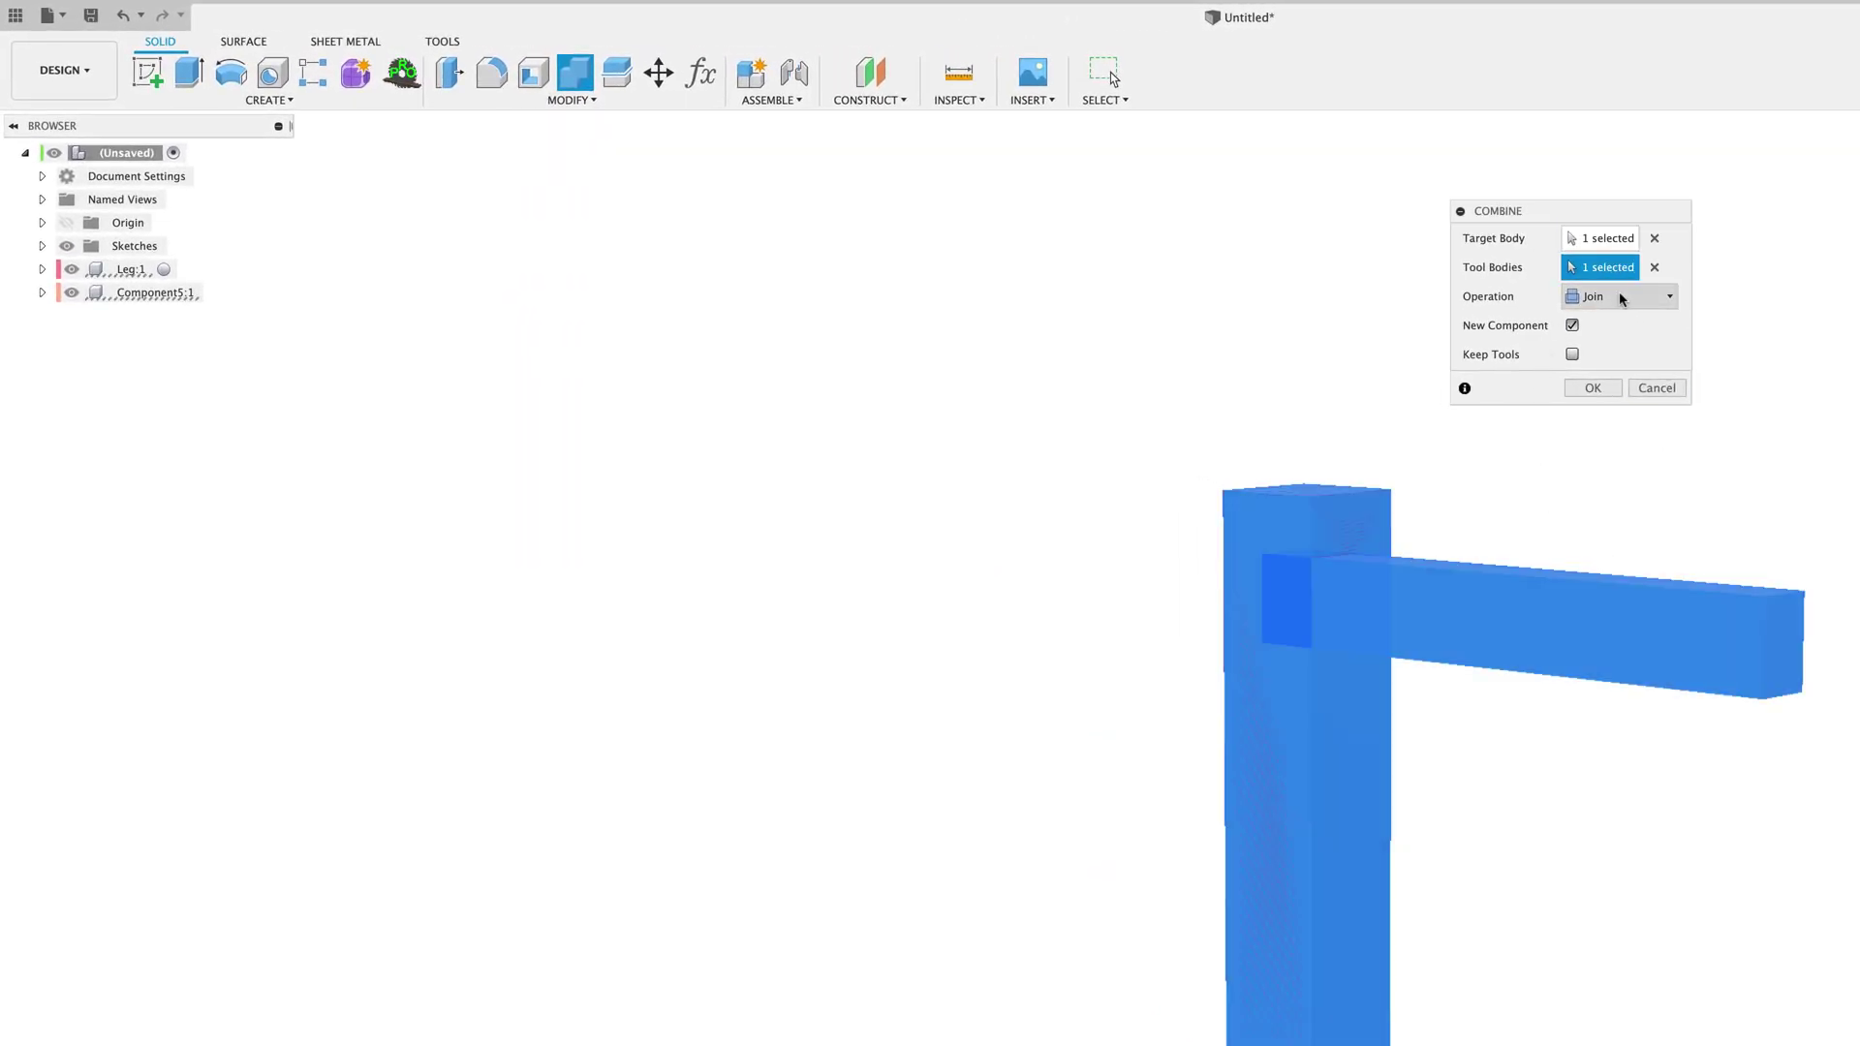
scroll(1565, 334, up, 3)
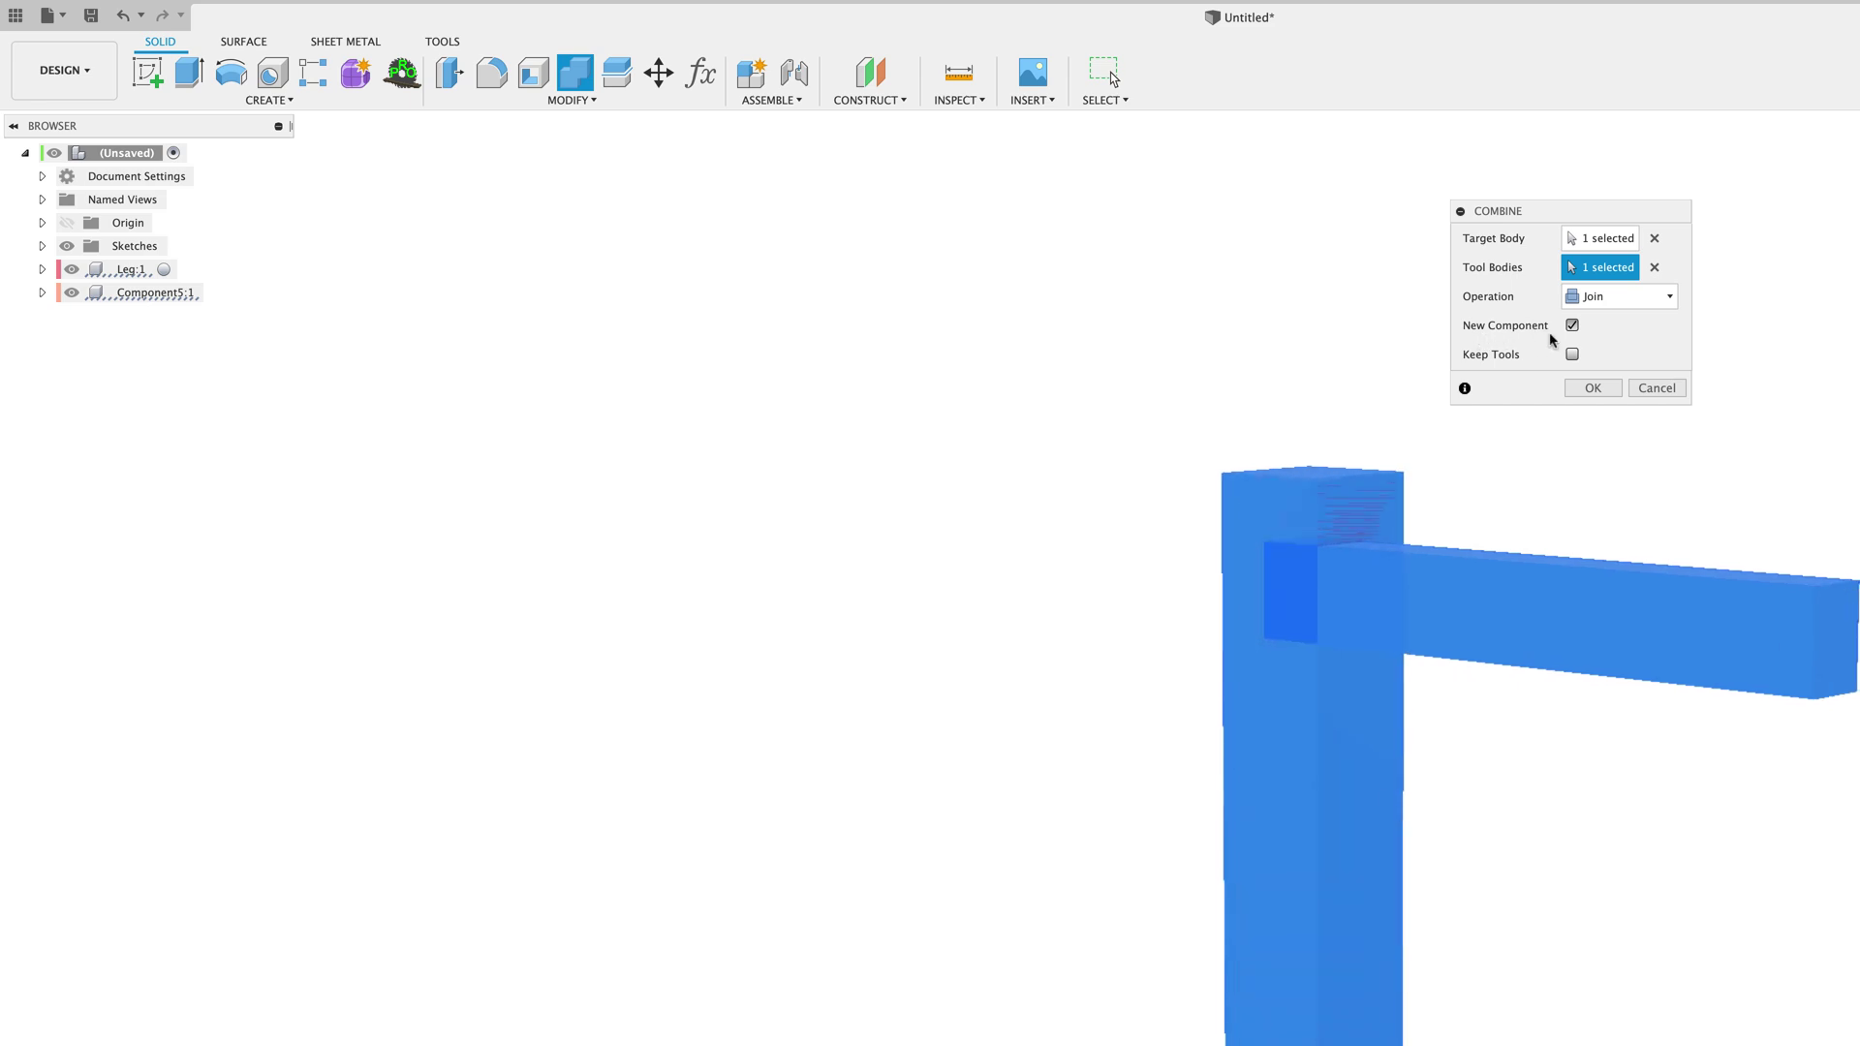
click(1572, 355)
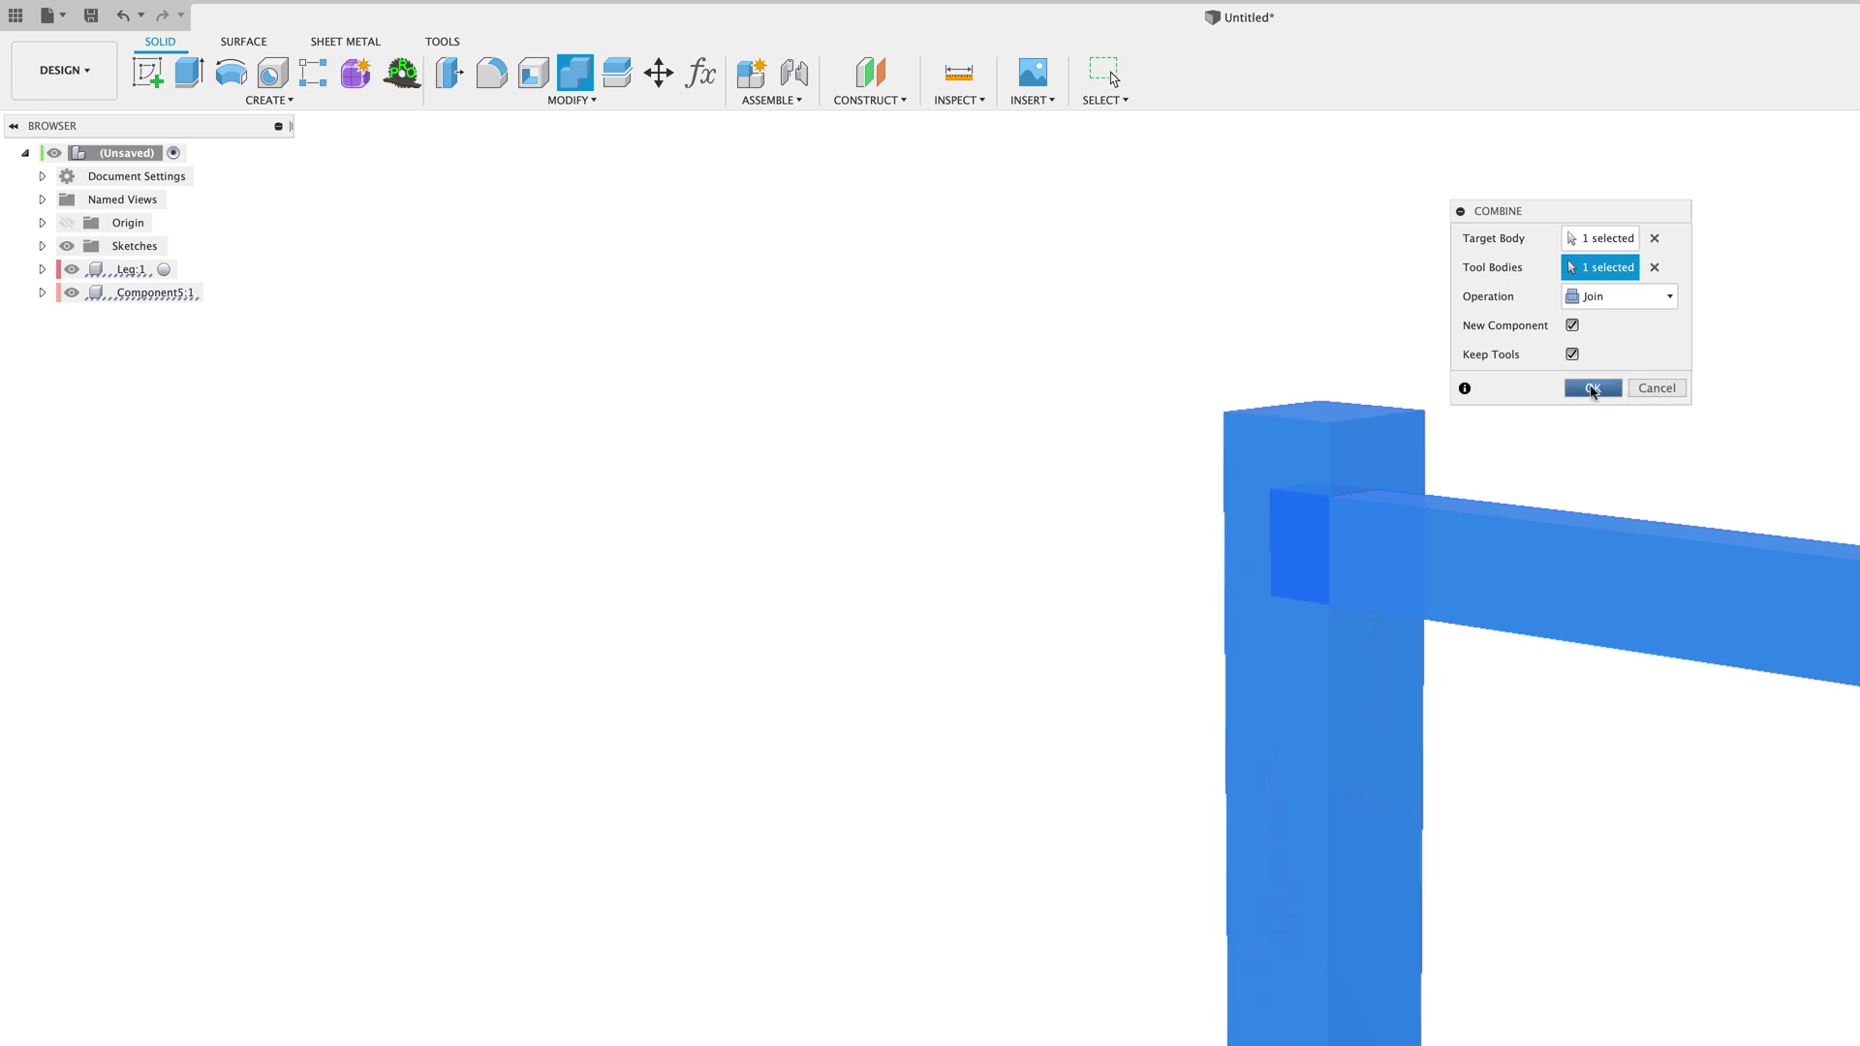
click(1593, 388)
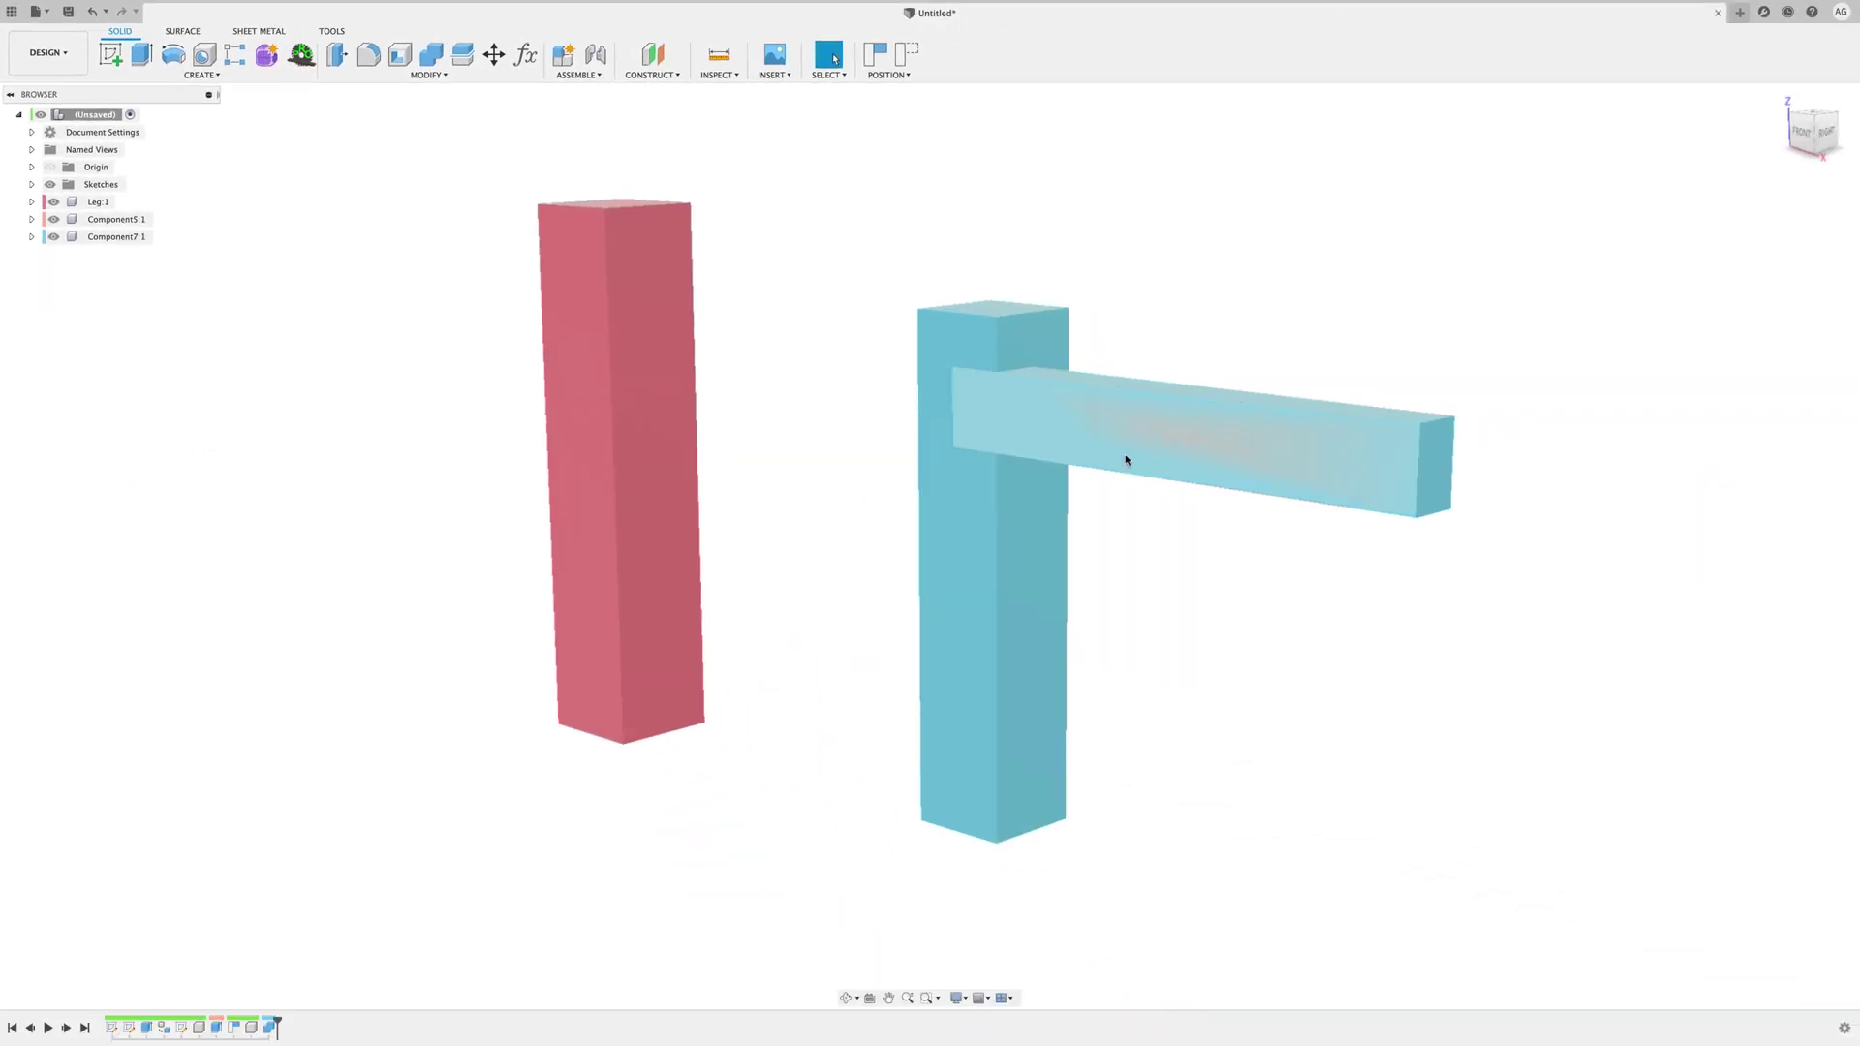
Step: Move the original rail away from the new joined component and inspect the separated bodies
drag(1130, 450, 1337, 245)
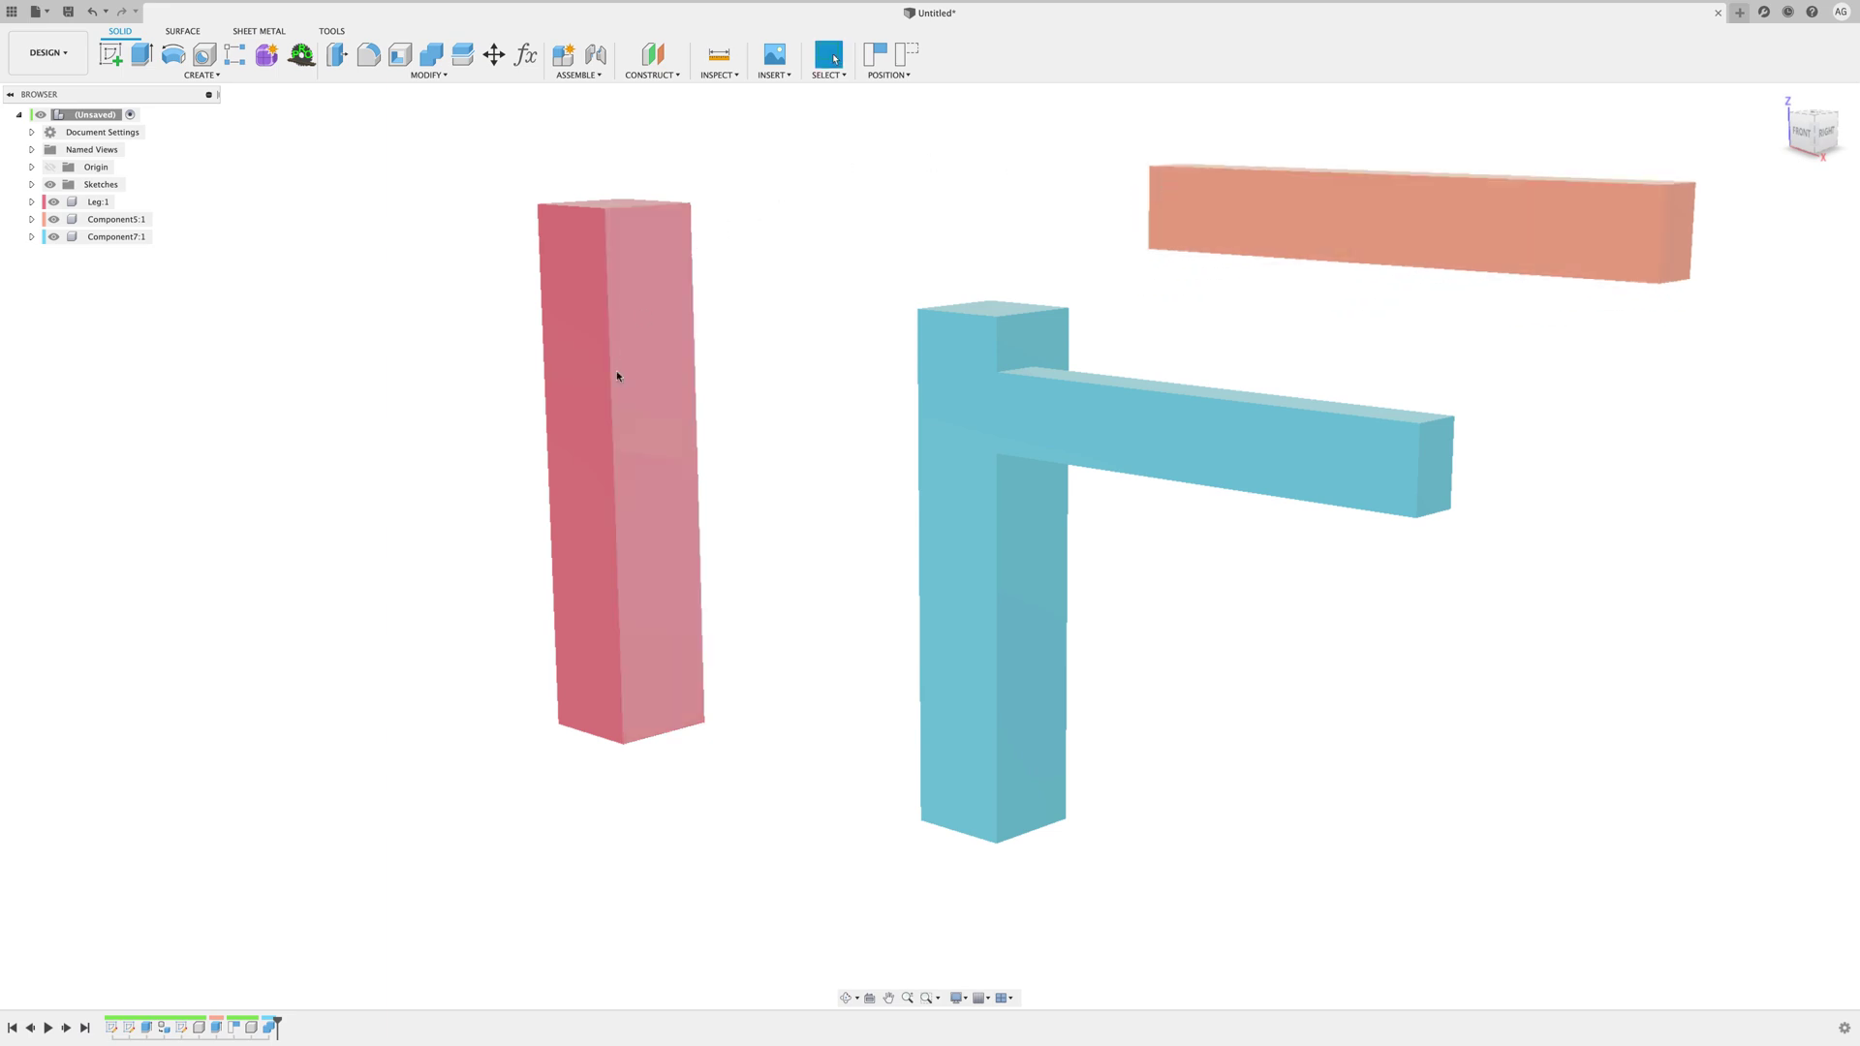
click(1046, 590)
shift+middle_drag(1046, 590, 1187, 534)
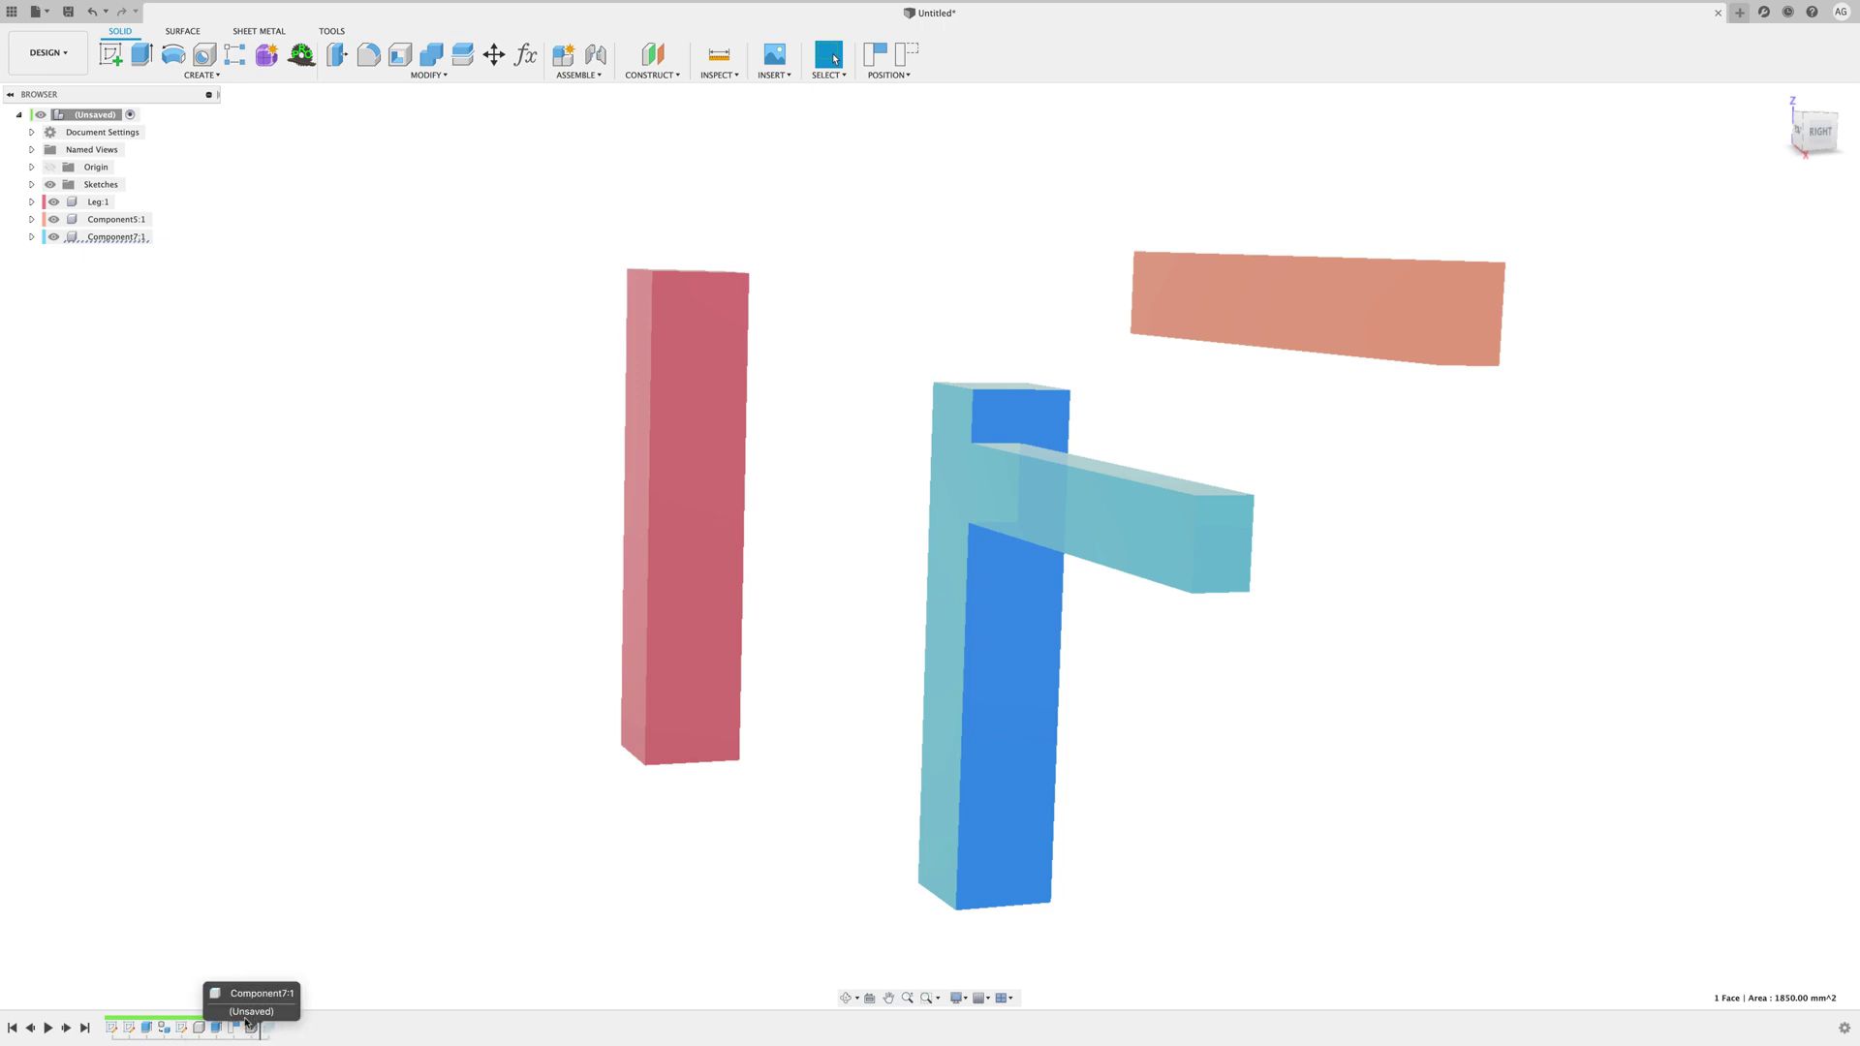
Step: Roll the history marker back to before the new joined component and delete all features after it
drag(241, 1018, 246, 1028)
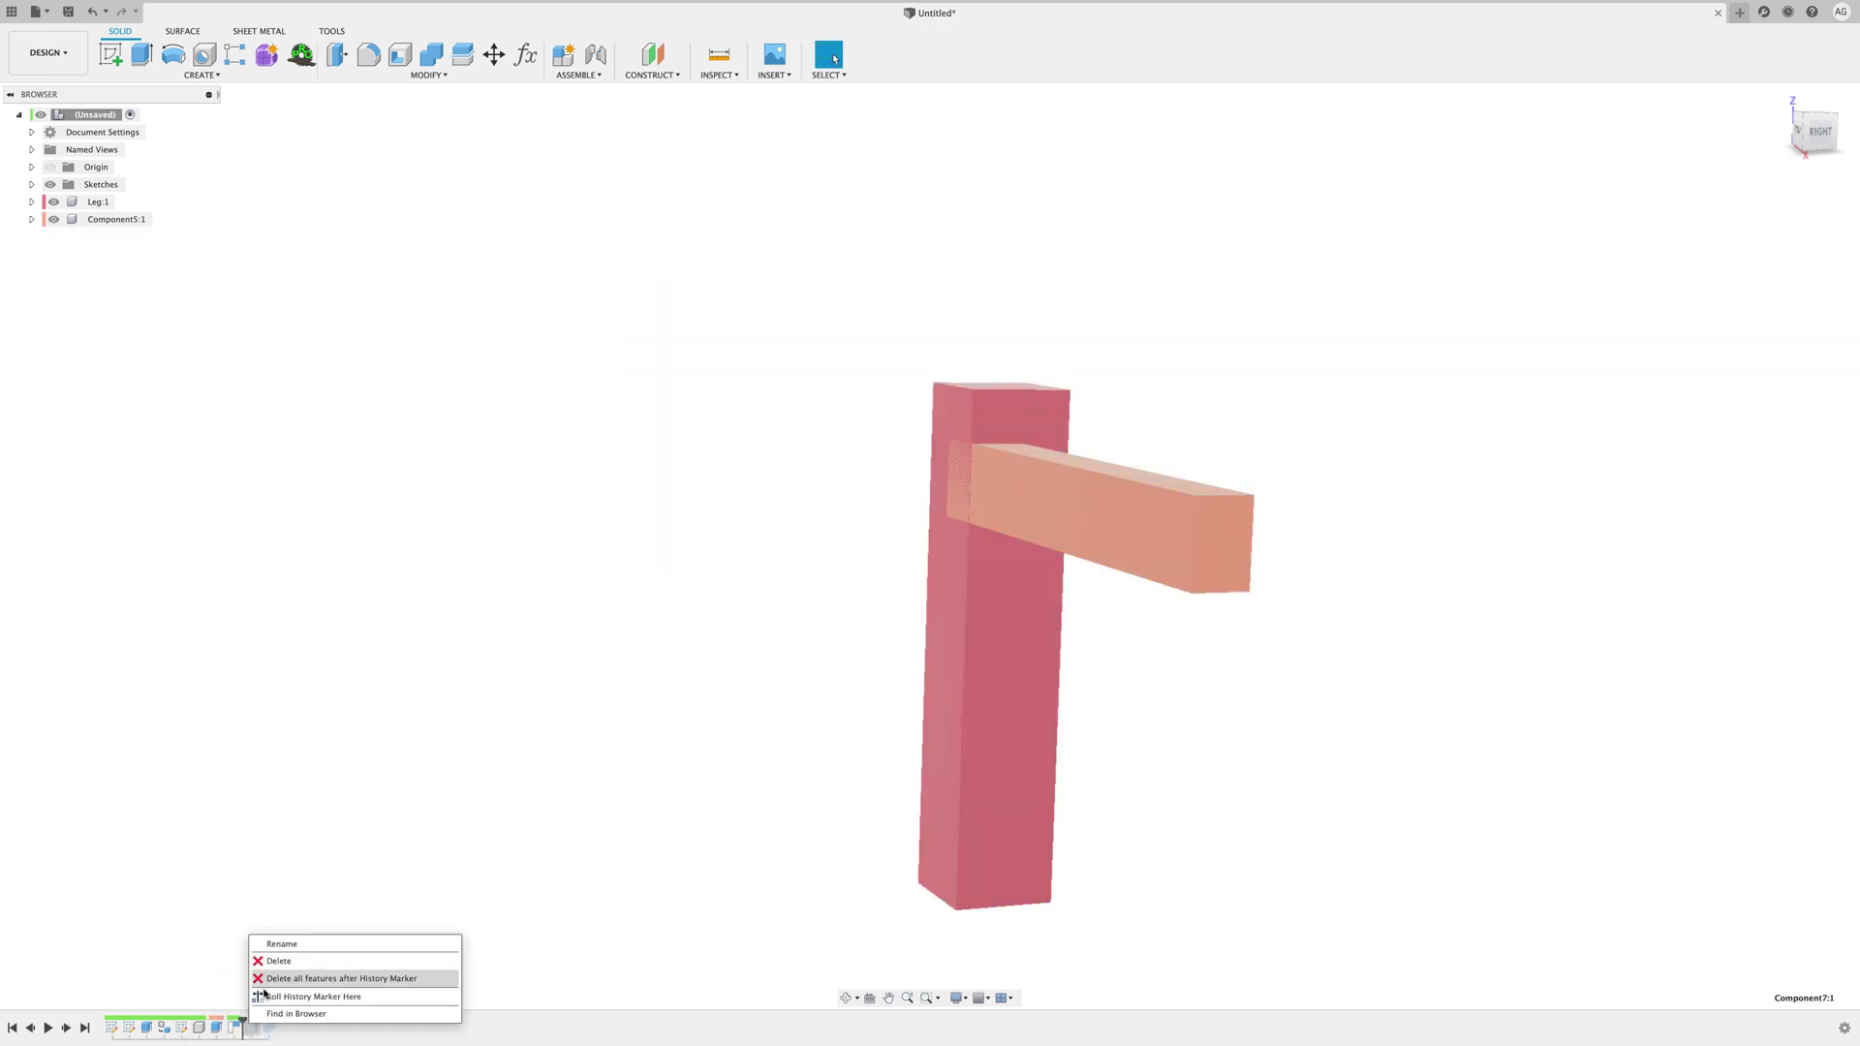
click(278, 960)
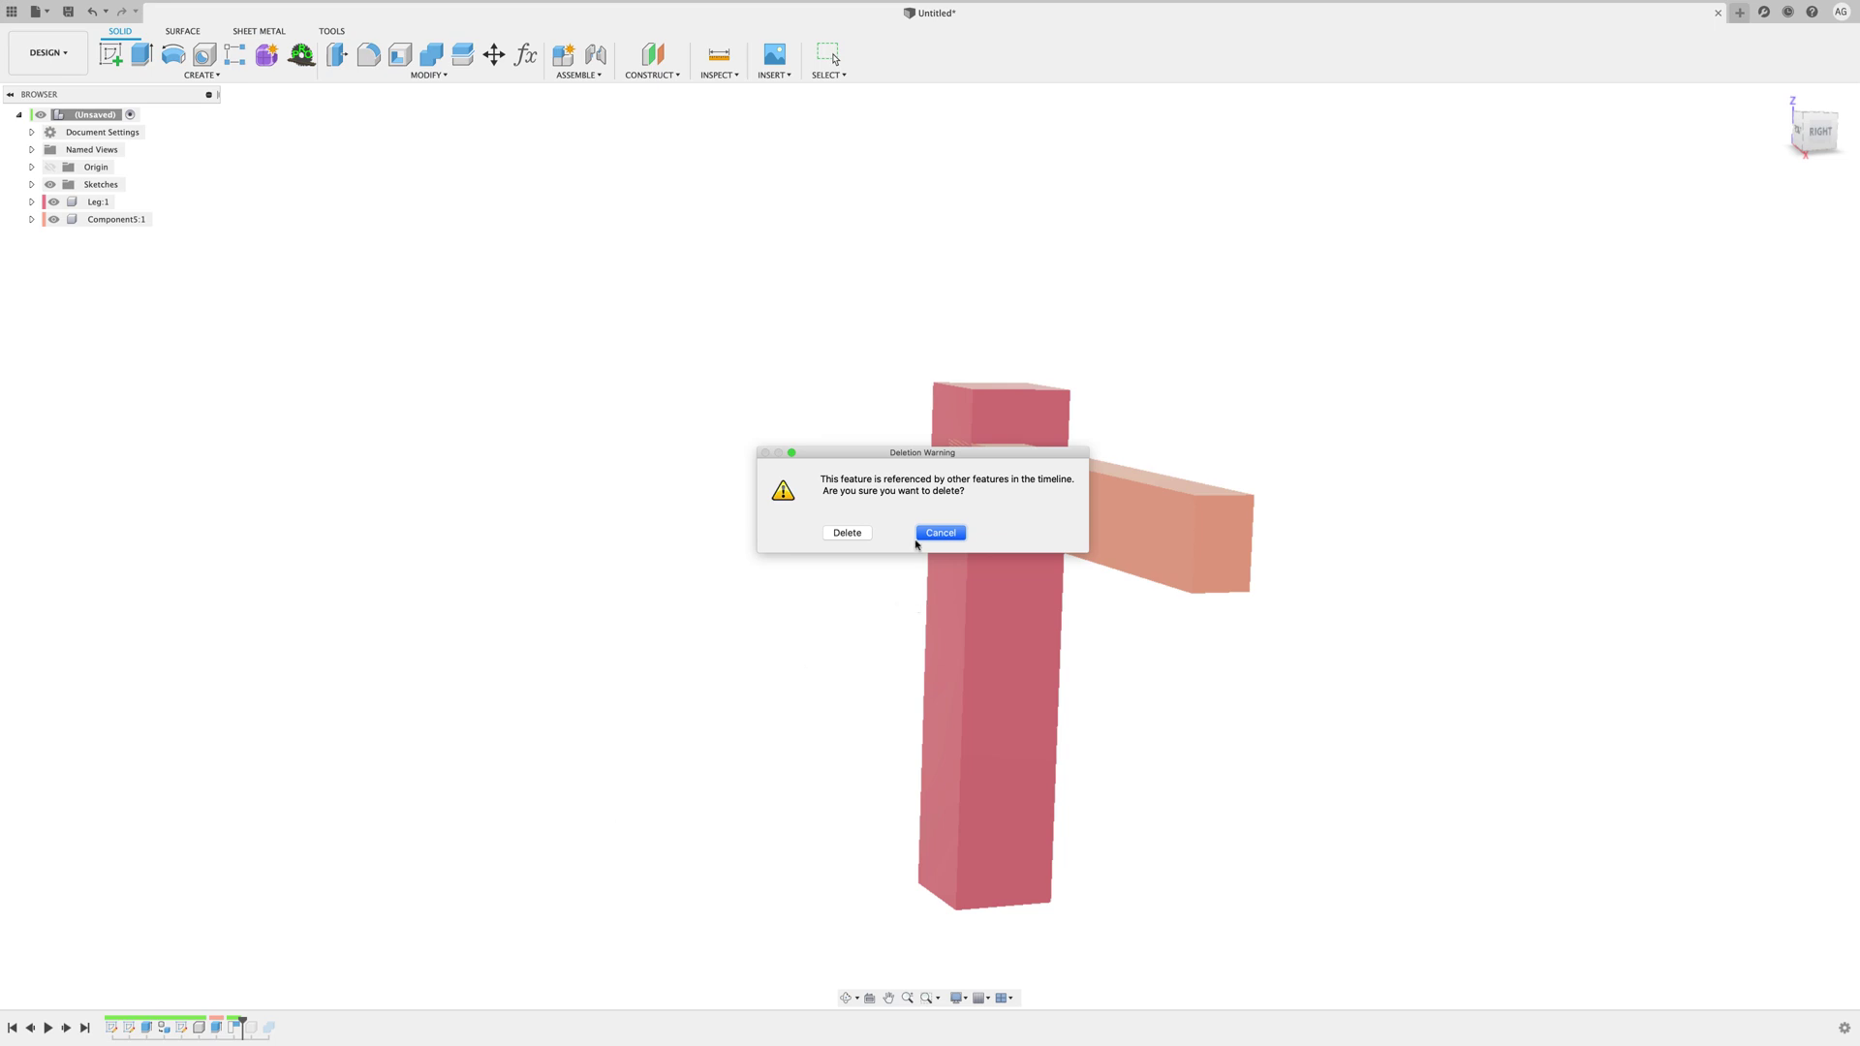
click(920, 534)
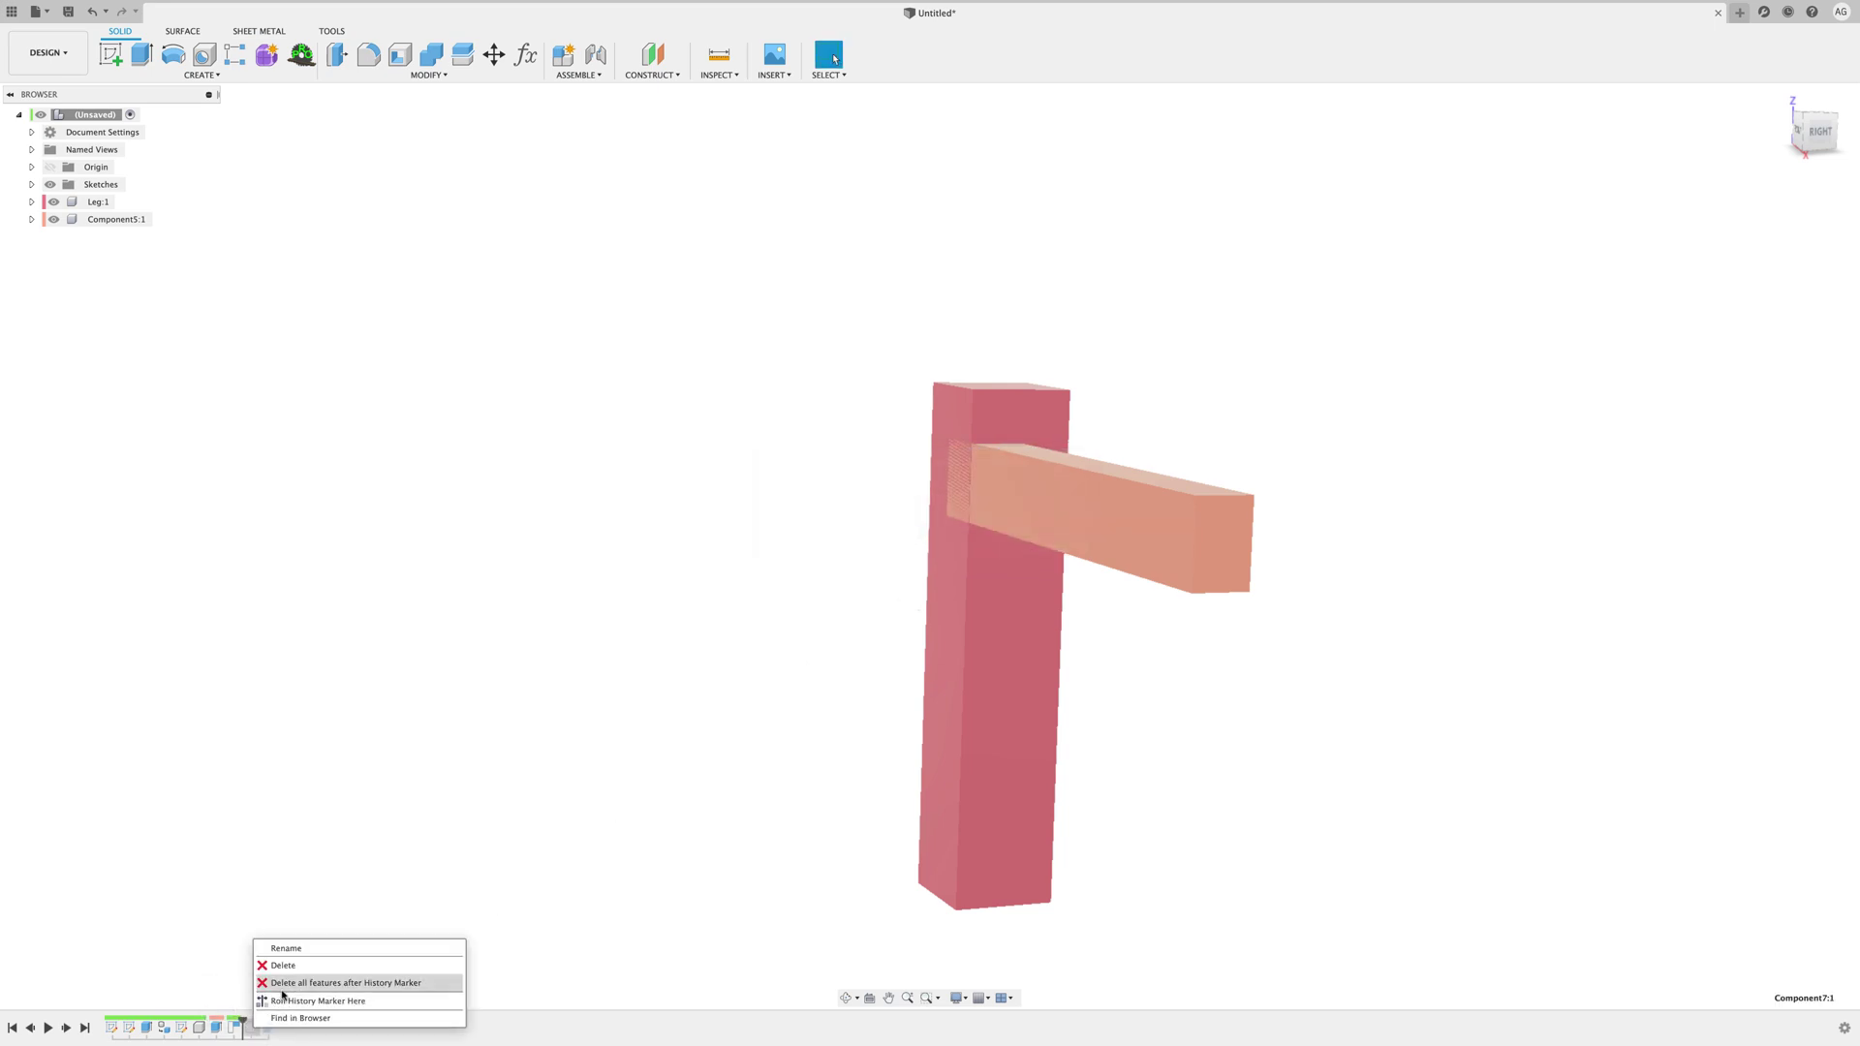
shift+middle_drag(539, 811, 1212, 559)
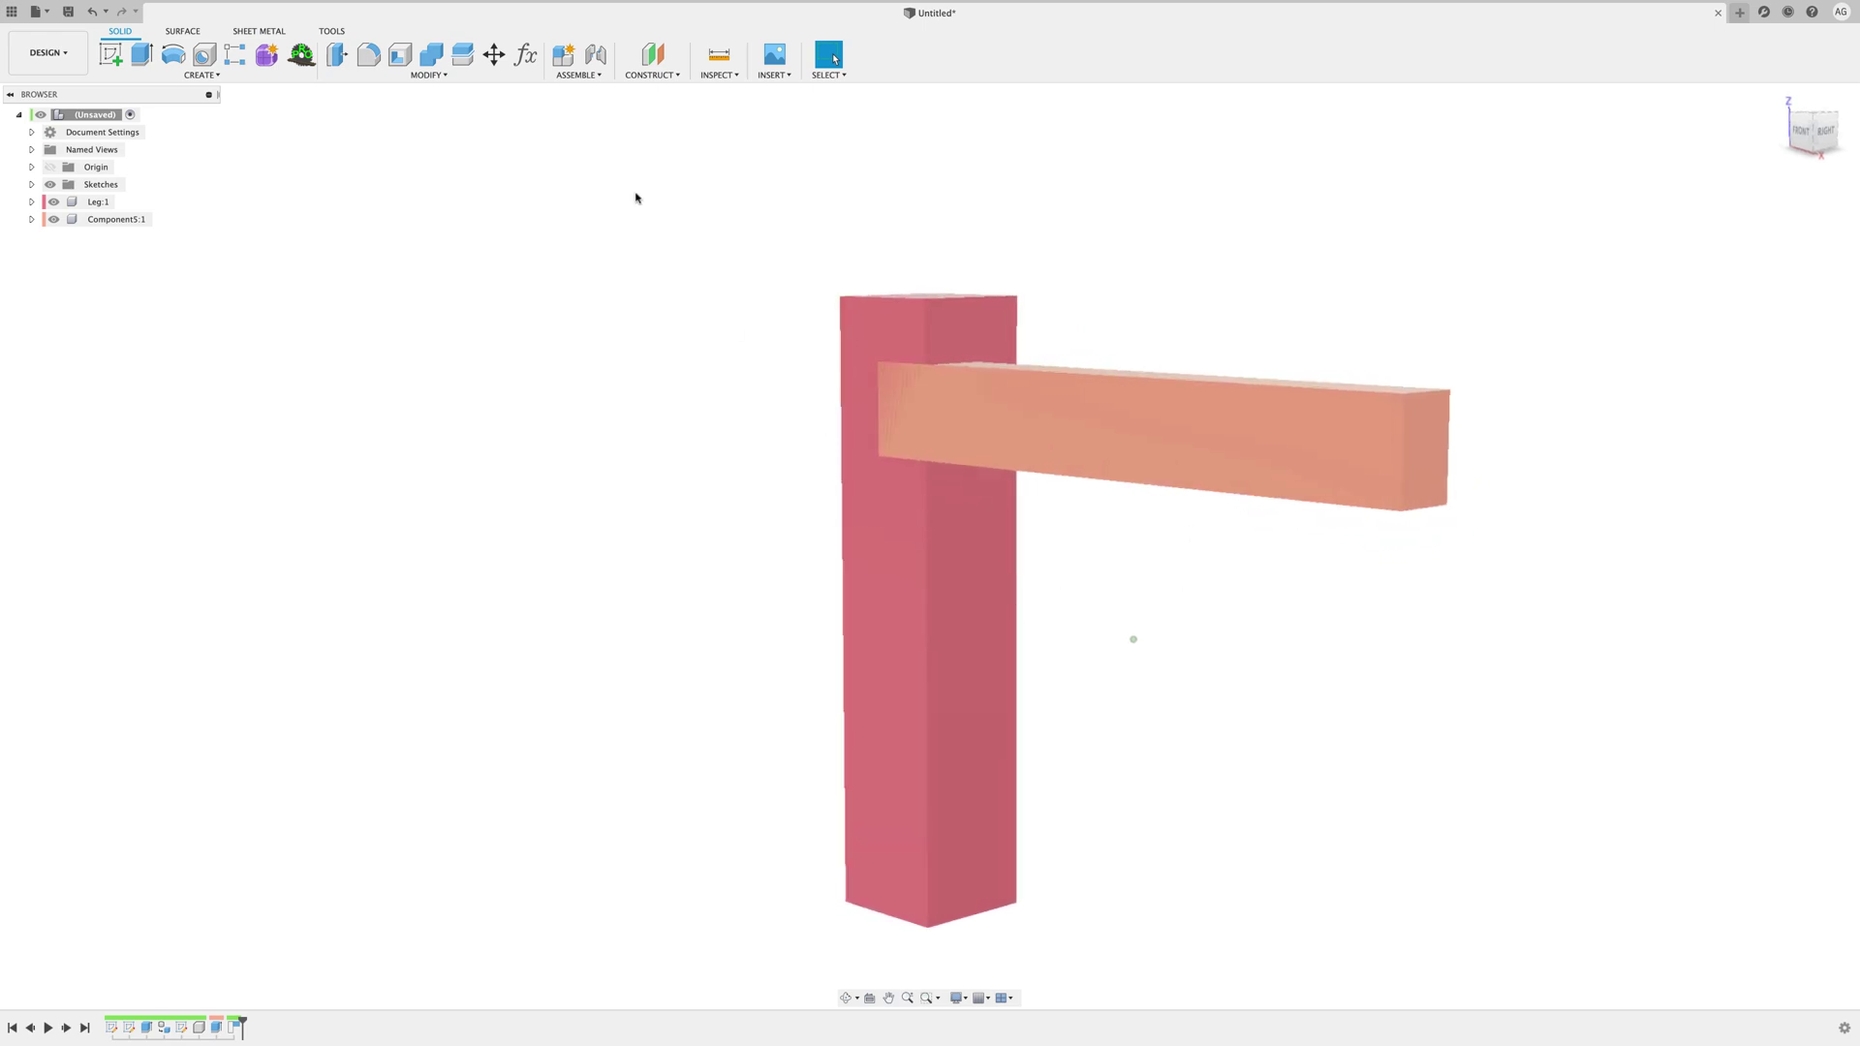
Step: Cut the rail's shape out of the leg with Combine, with New Component disabled and Keep Tools enabled
click(432, 60)
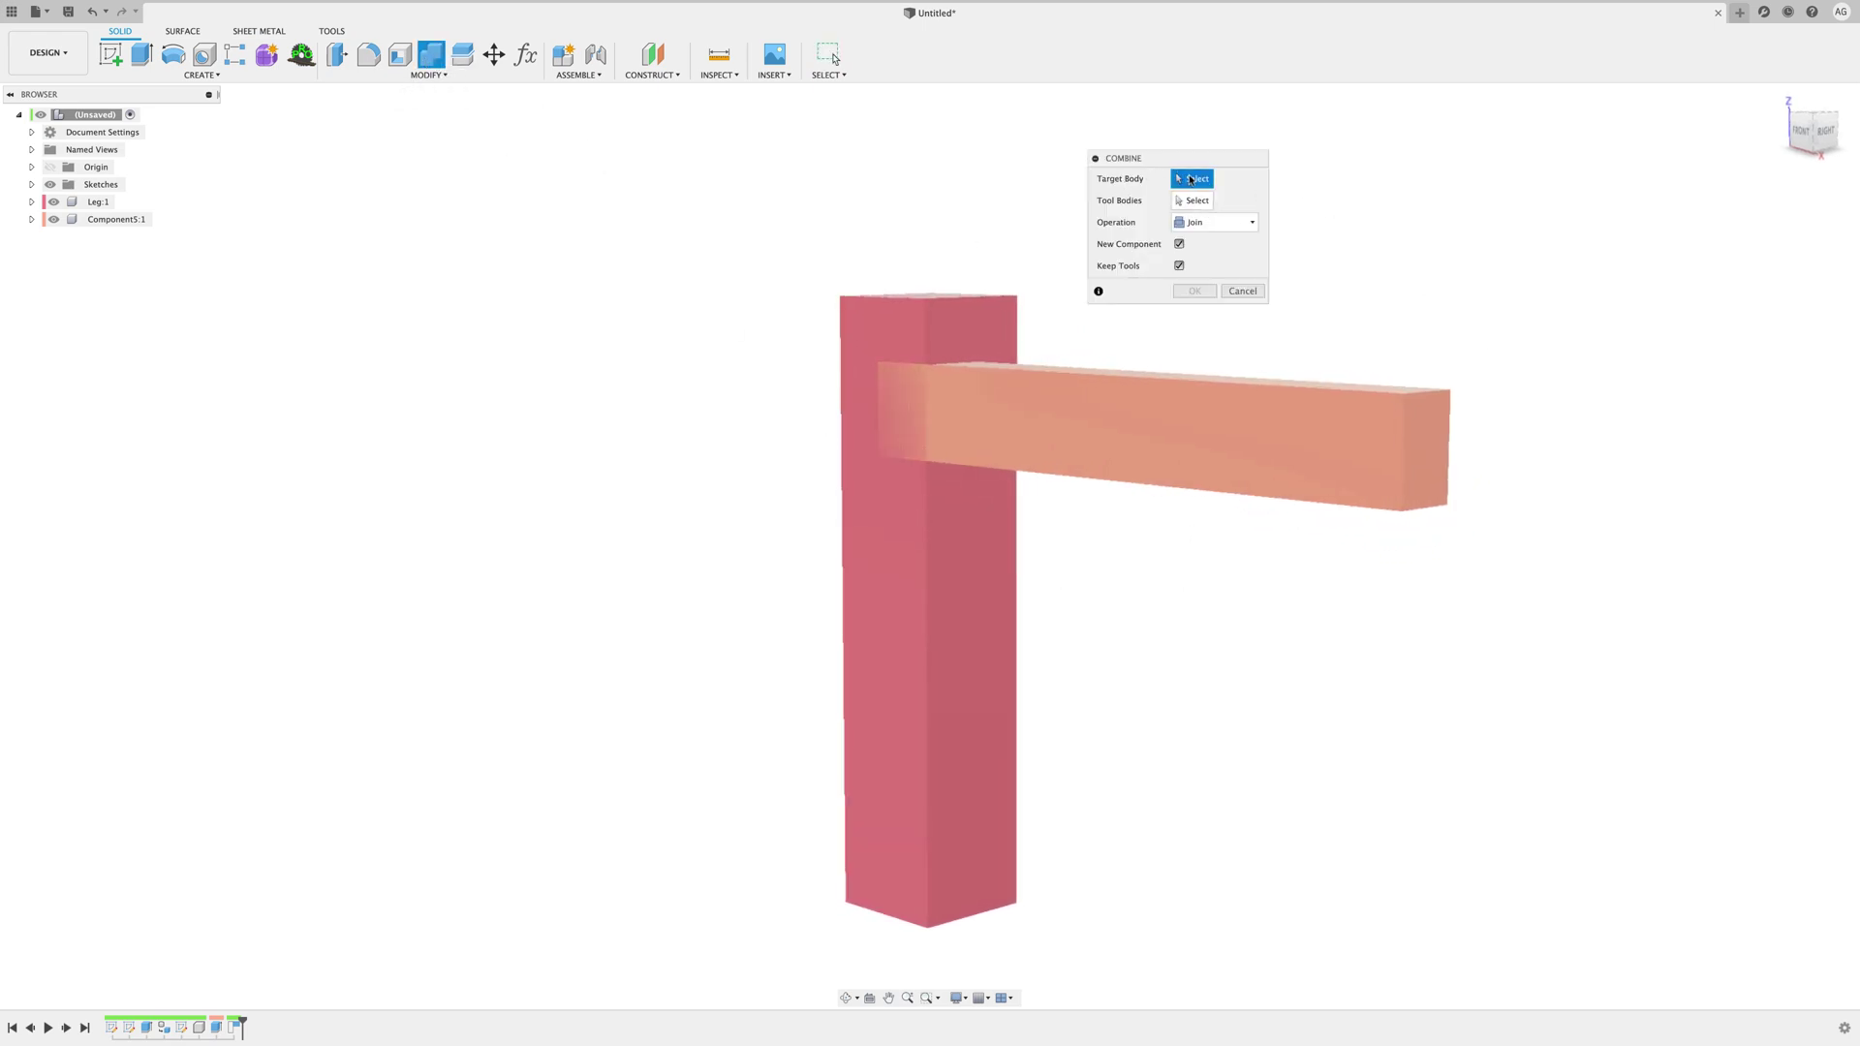
click(953, 329)
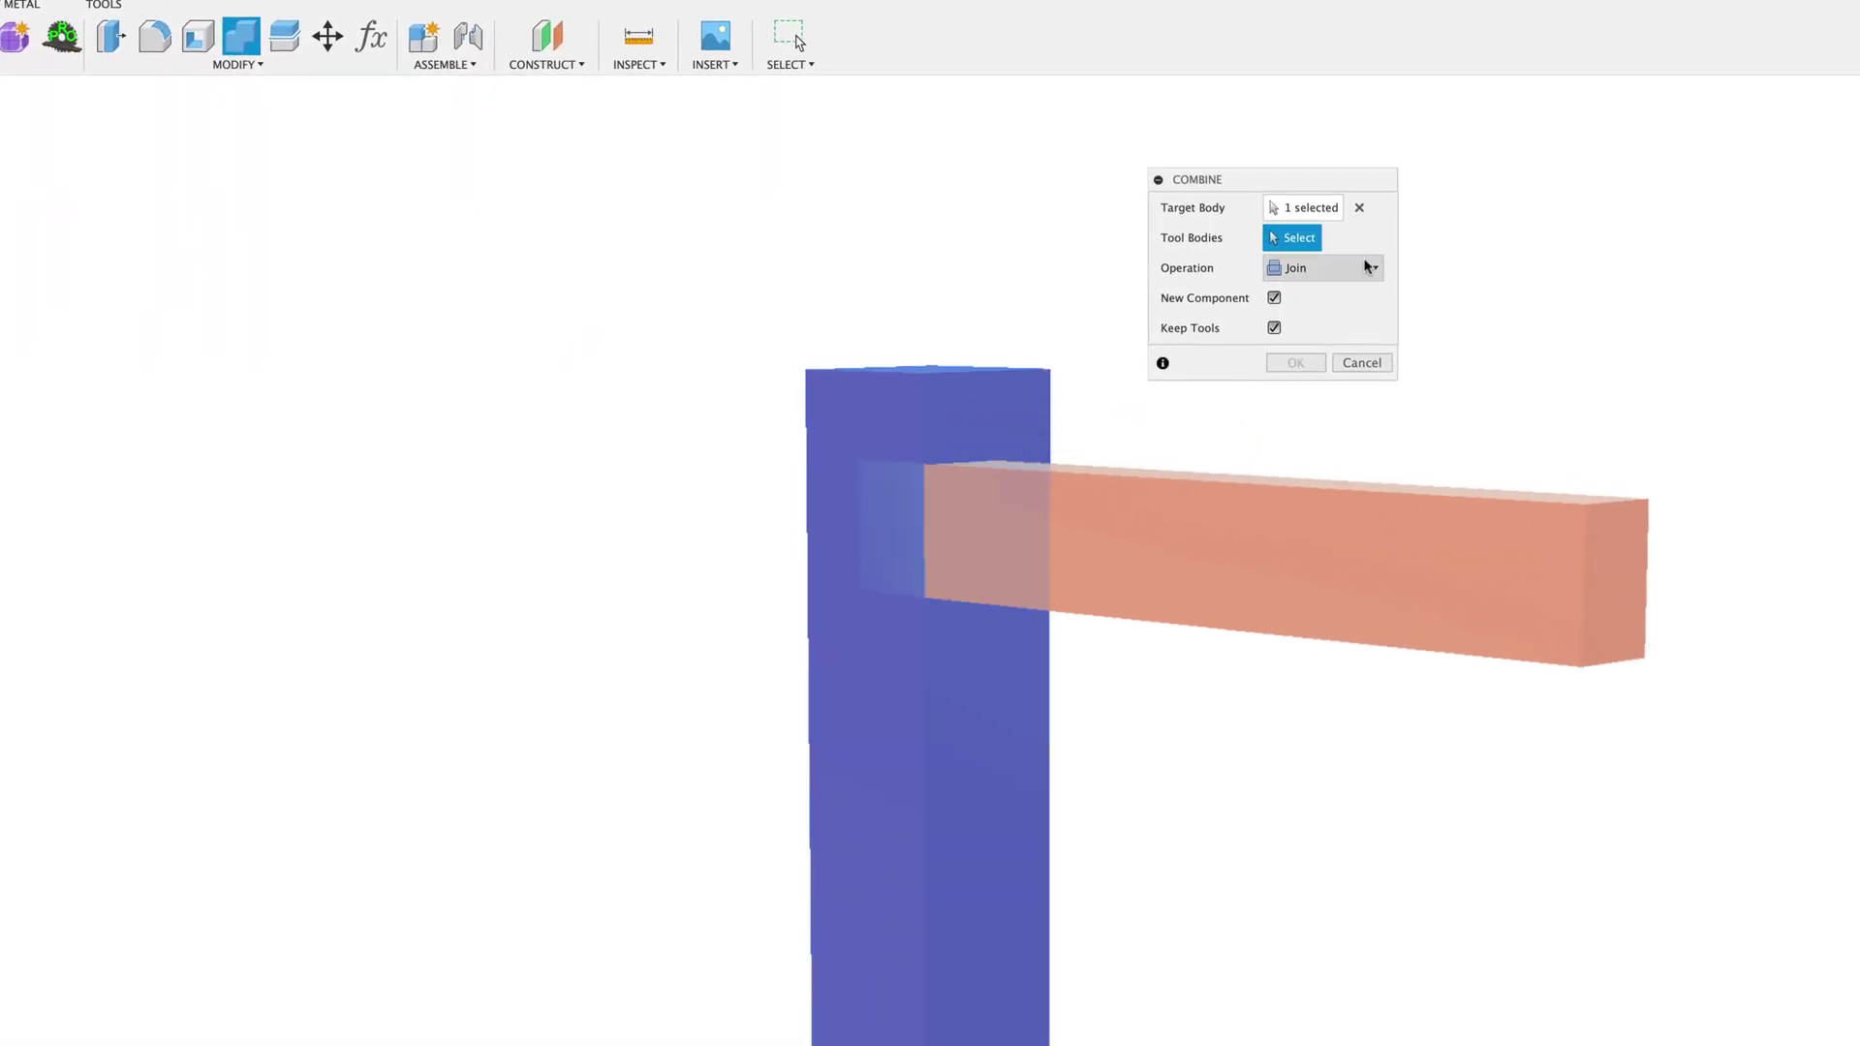
click(1153, 562)
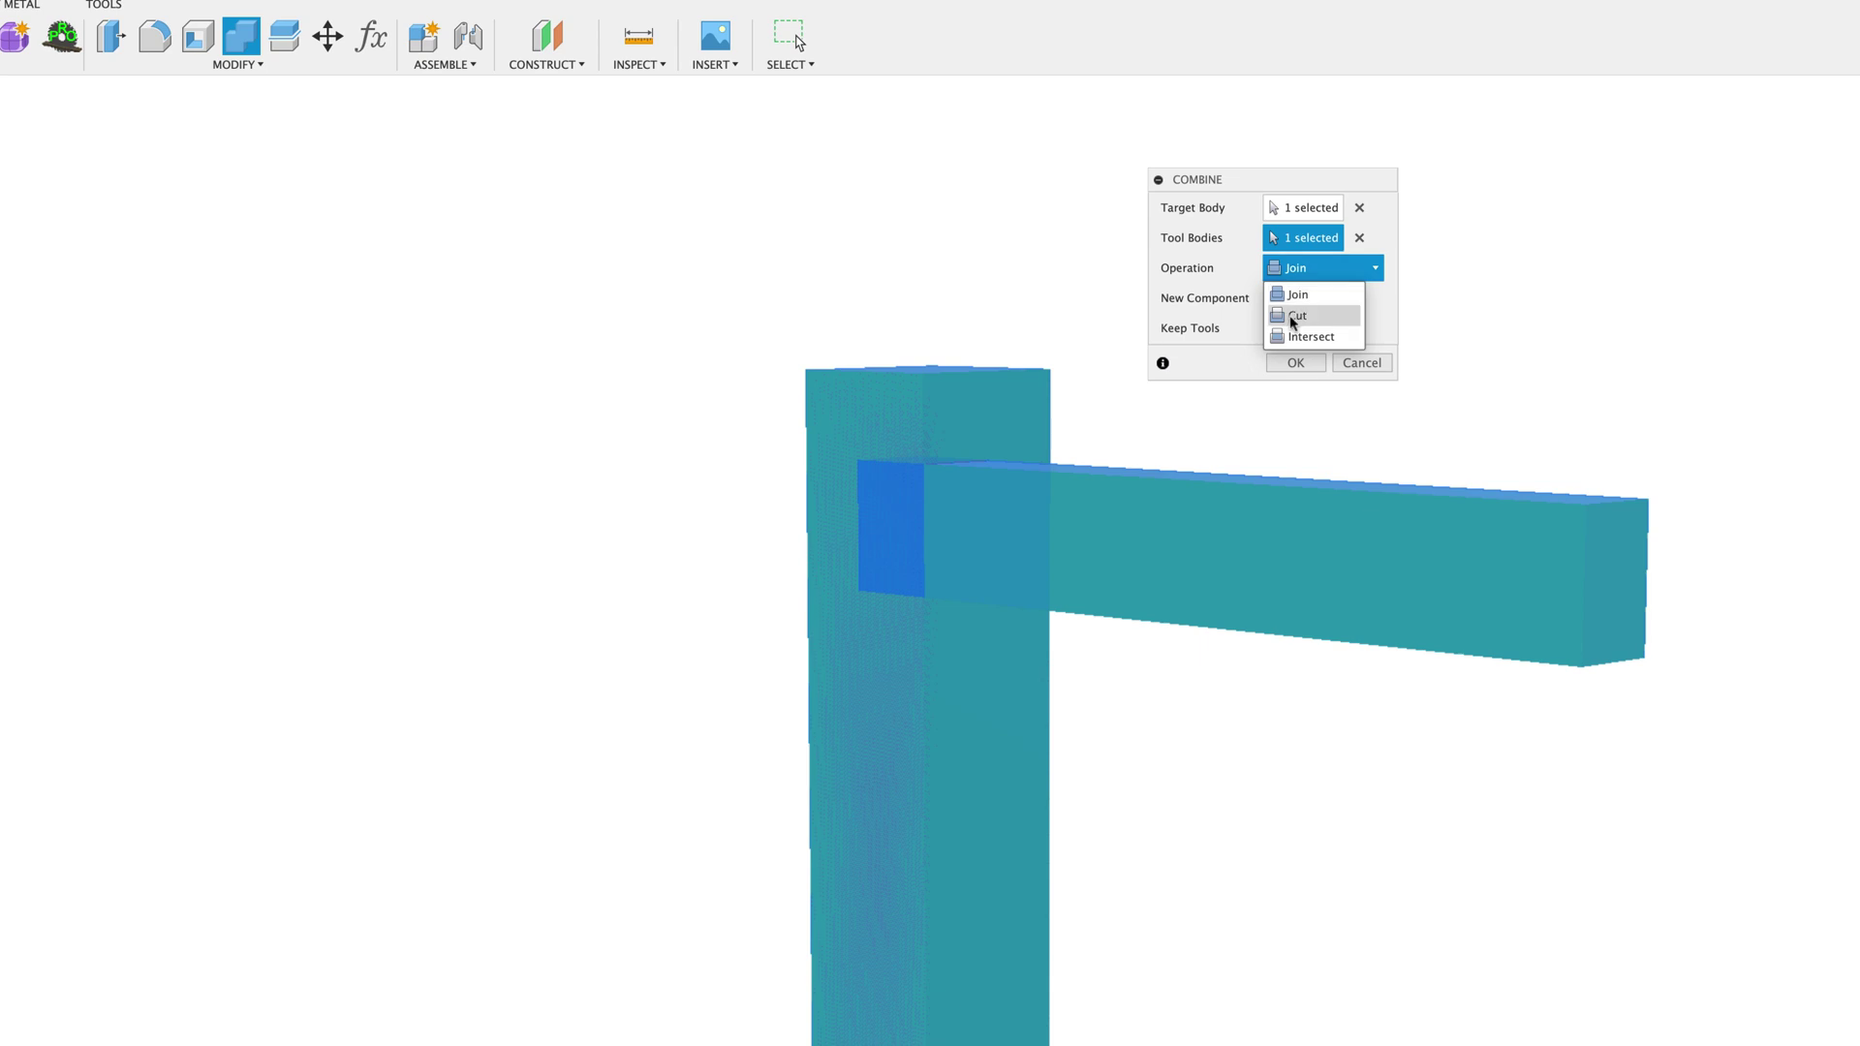
click(1295, 316)
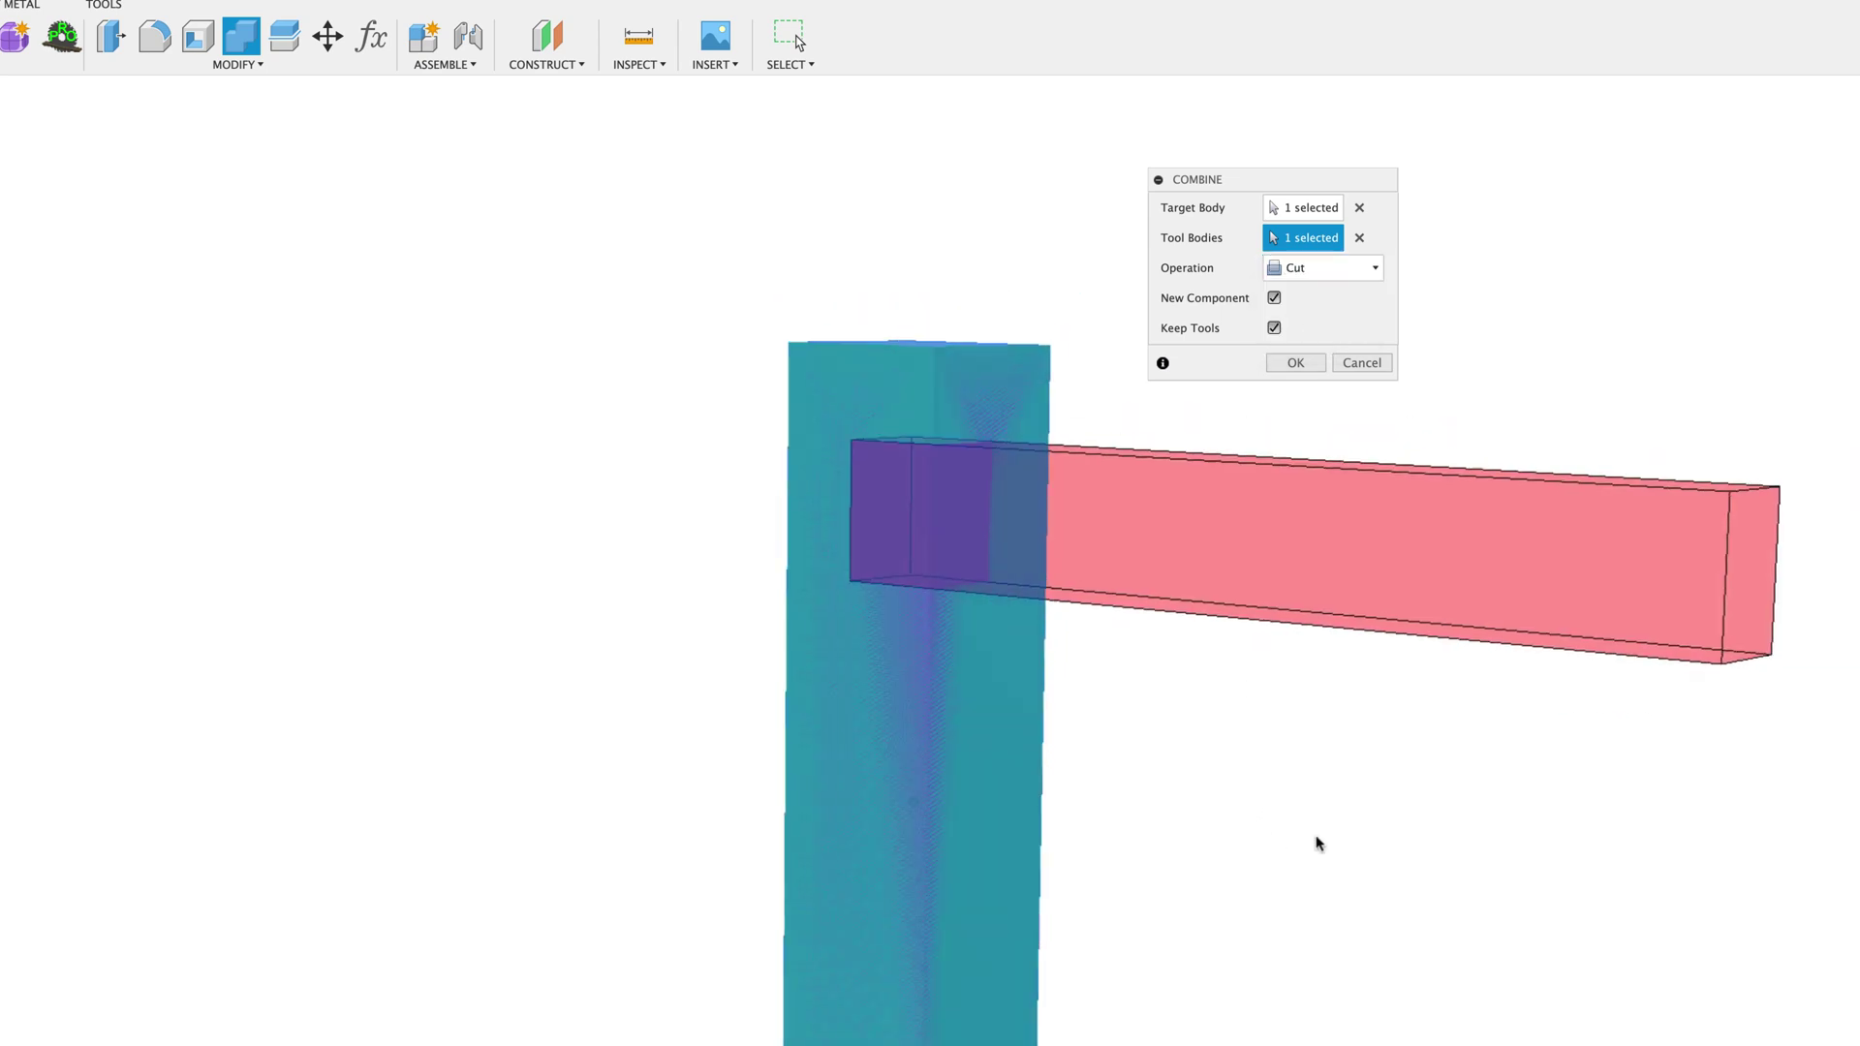
scroll(1320, 840, down, 4)
scroll(1319, 839, up, 4)
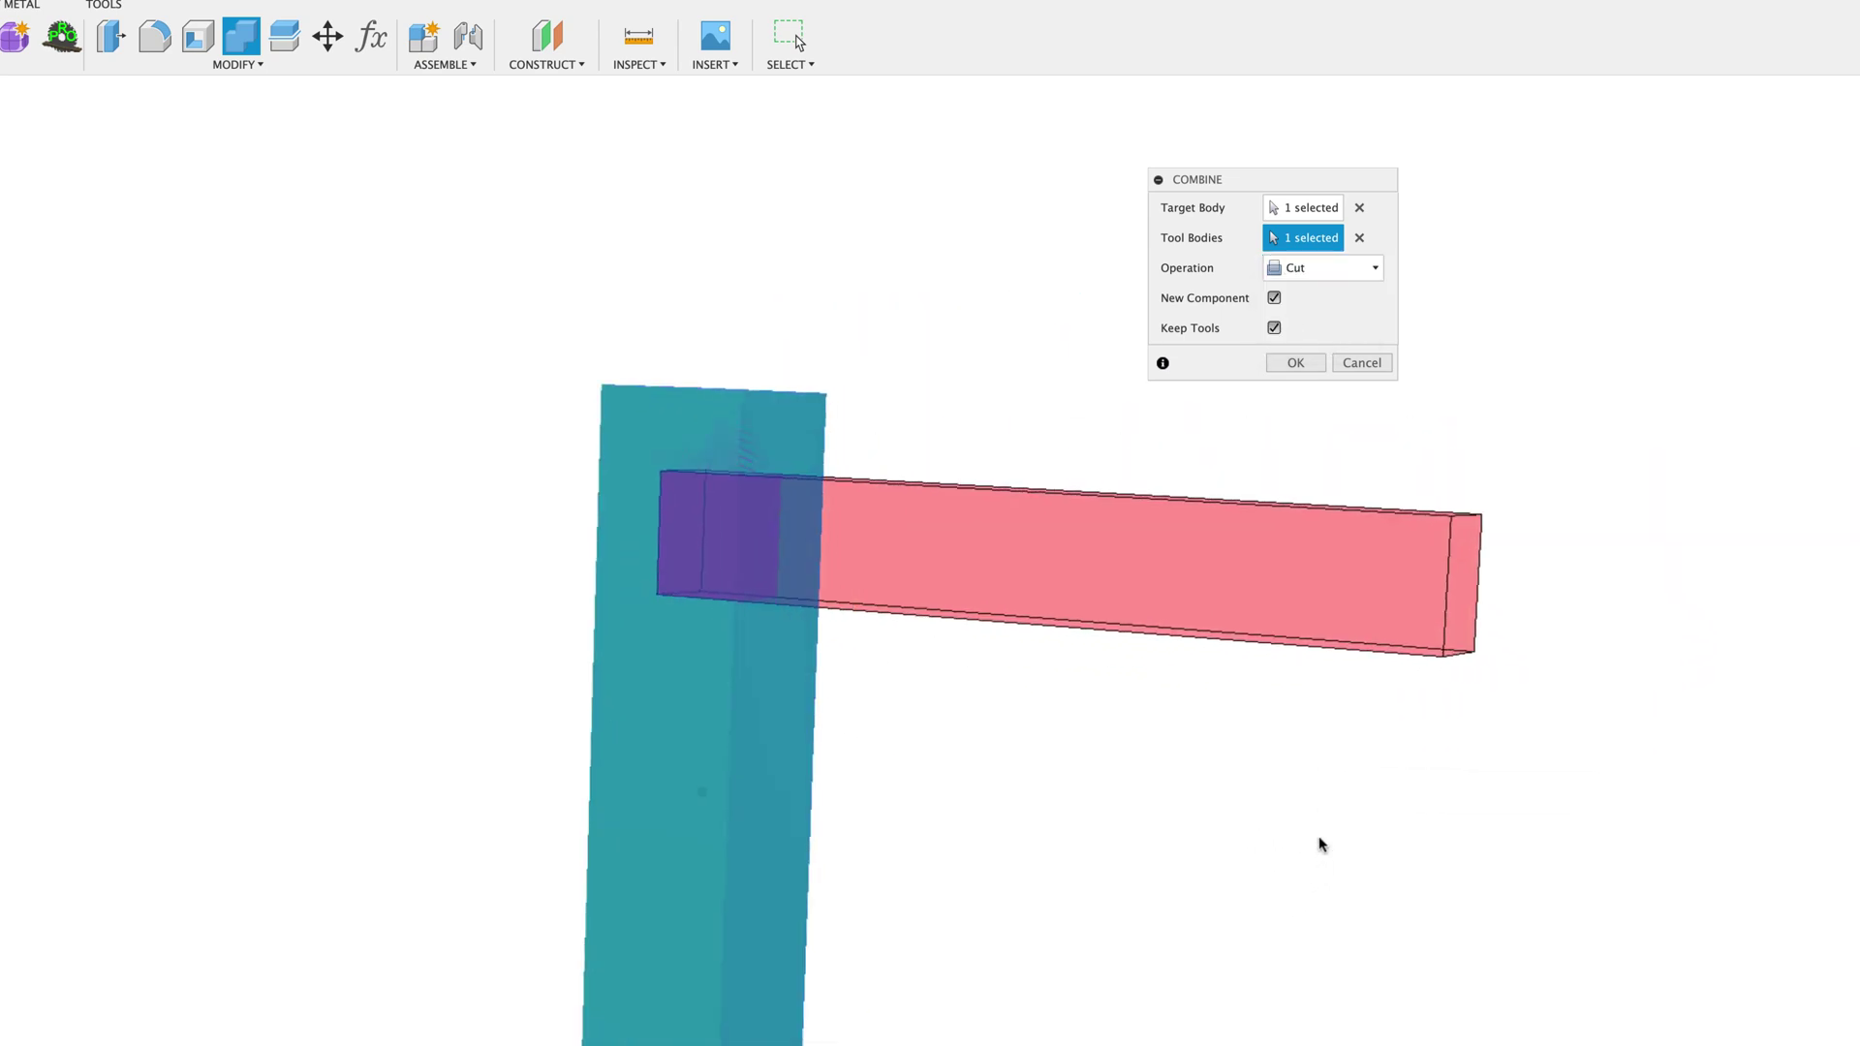
scroll(1039, 560, up, 2)
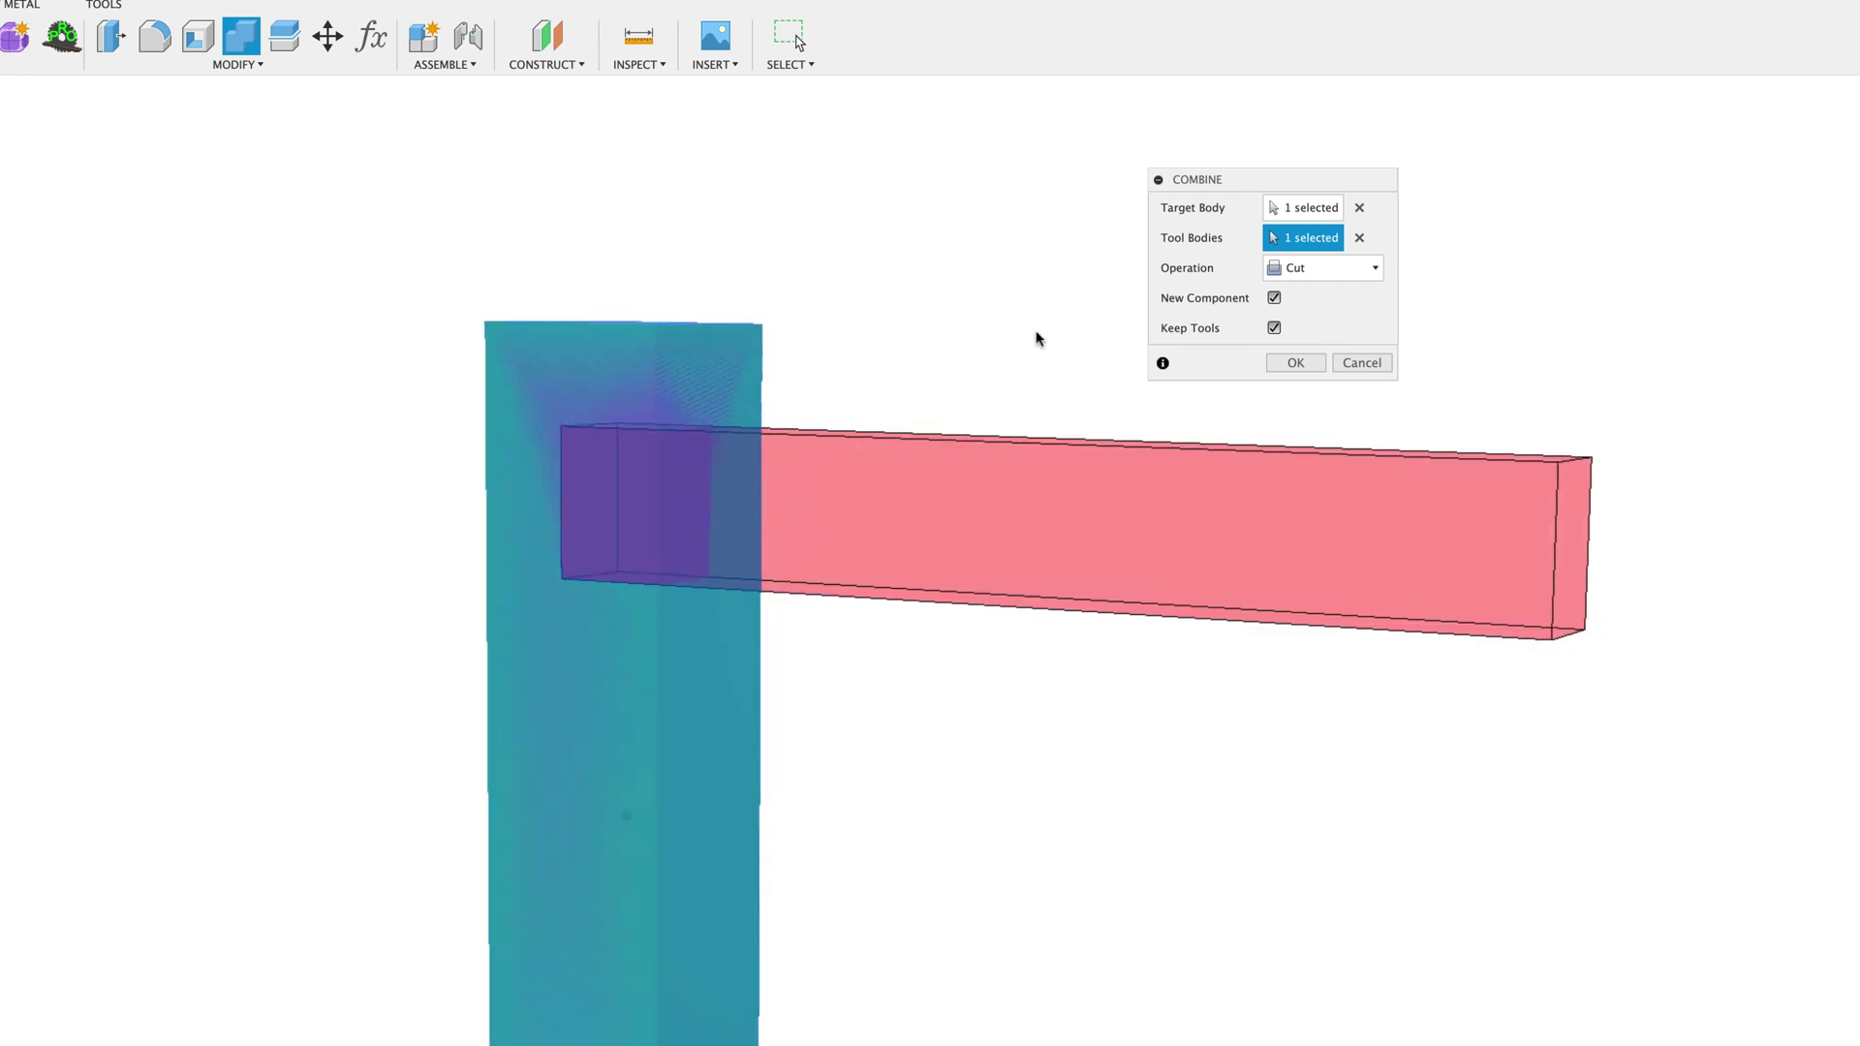
click(1275, 298)
shift+middle_drag(598, 267, 738, 531)
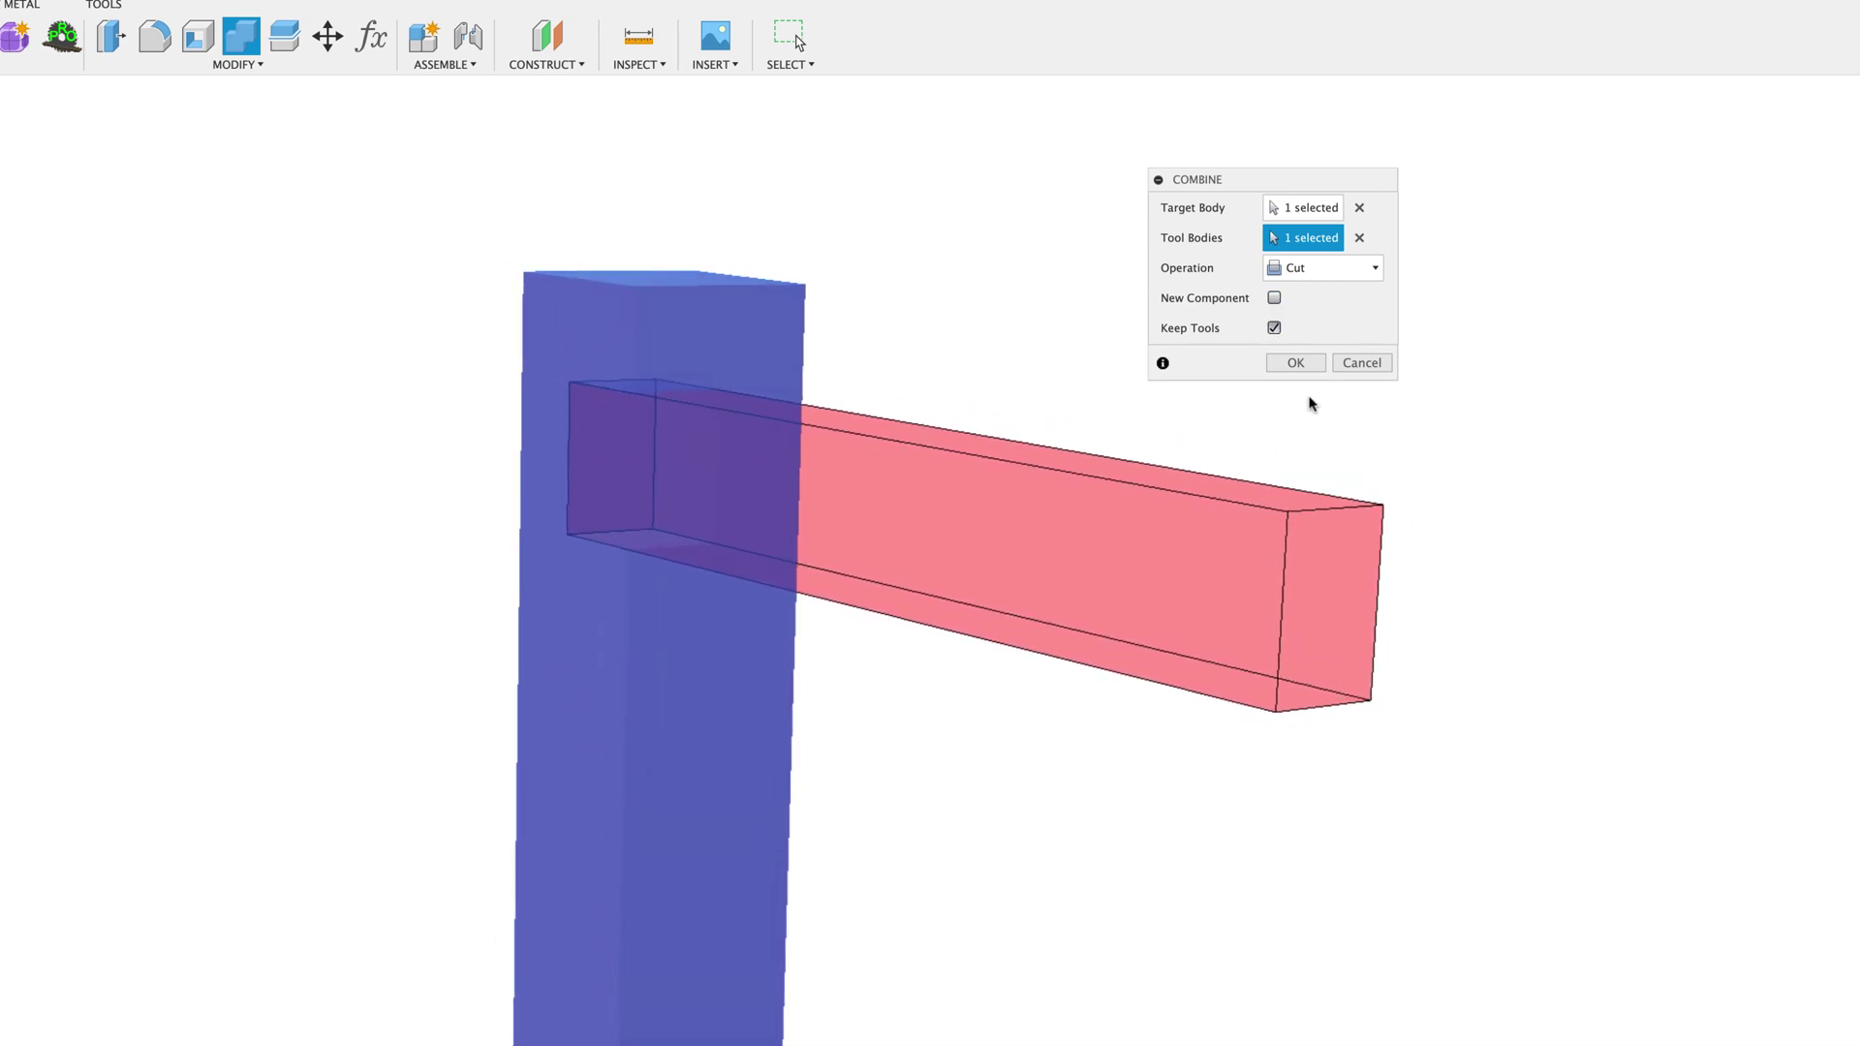
click(1294, 364)
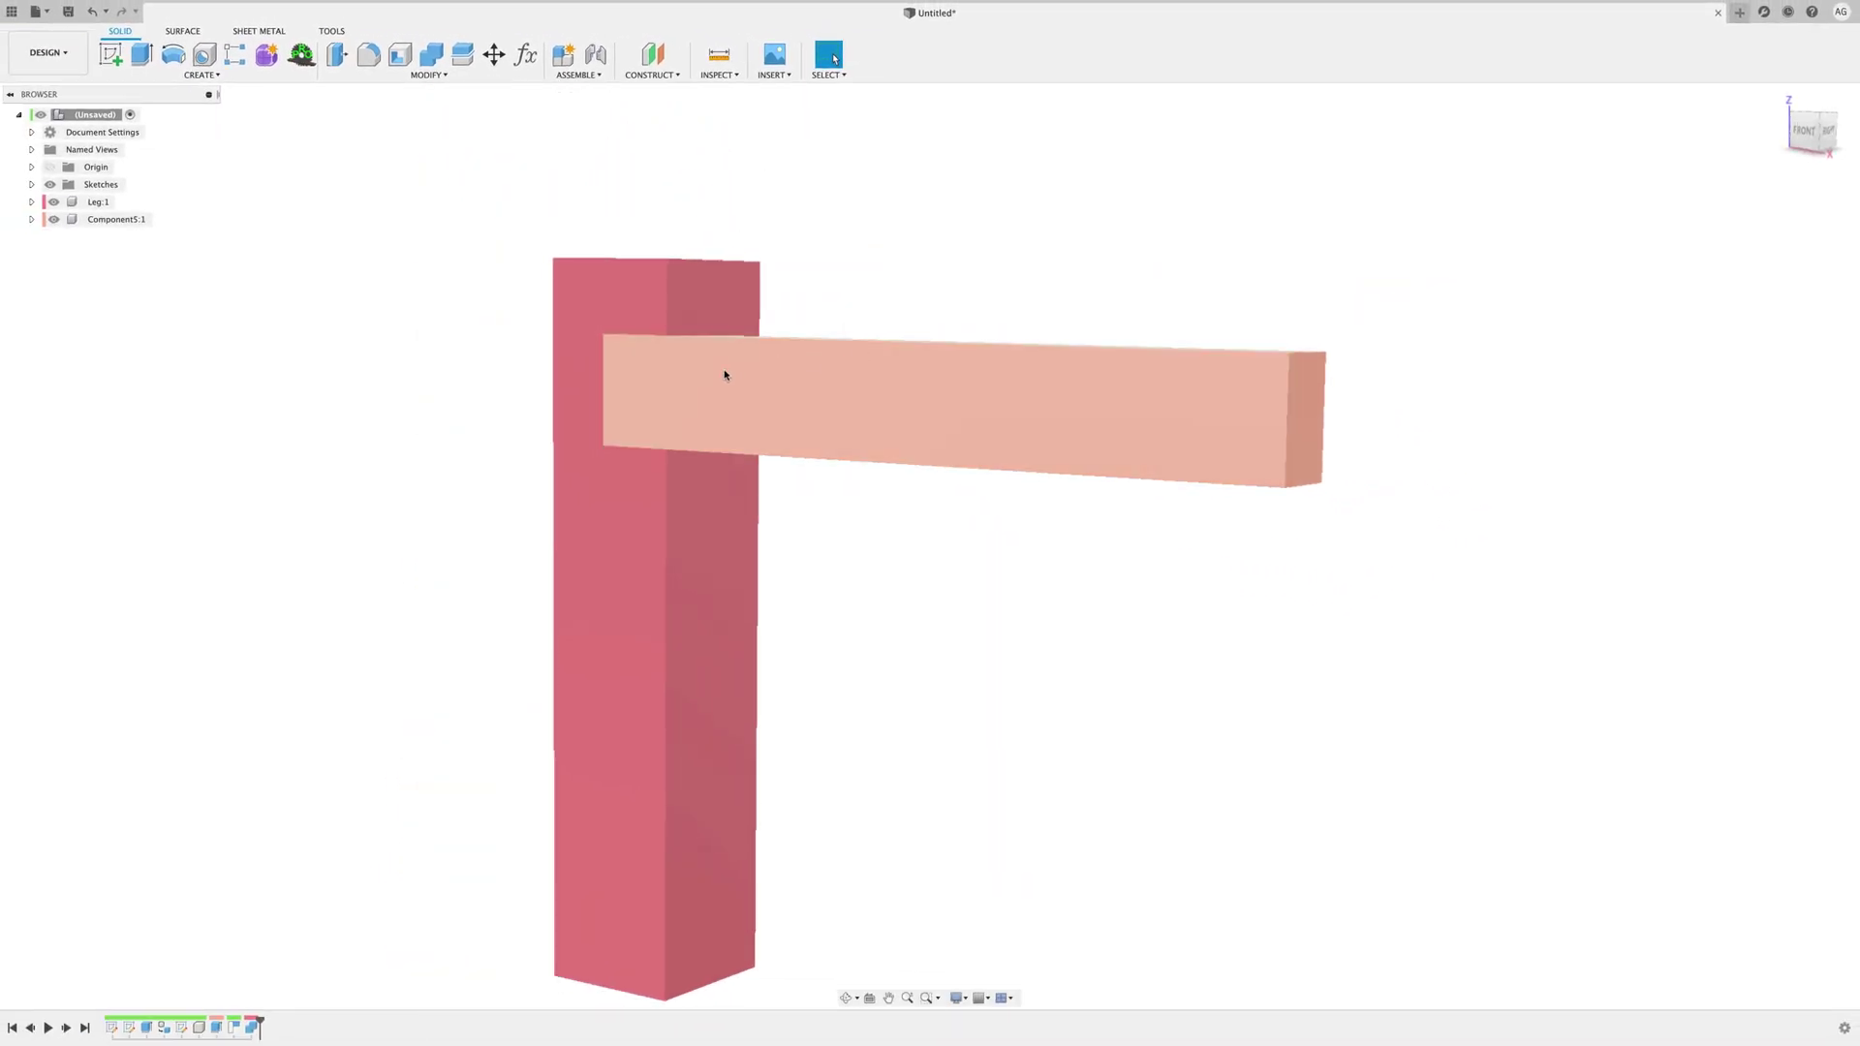
Step: Move the rail out of the leg to inspect the cut pocket, and revert the rail to its original position
drag(724, 375, 1066, 365)
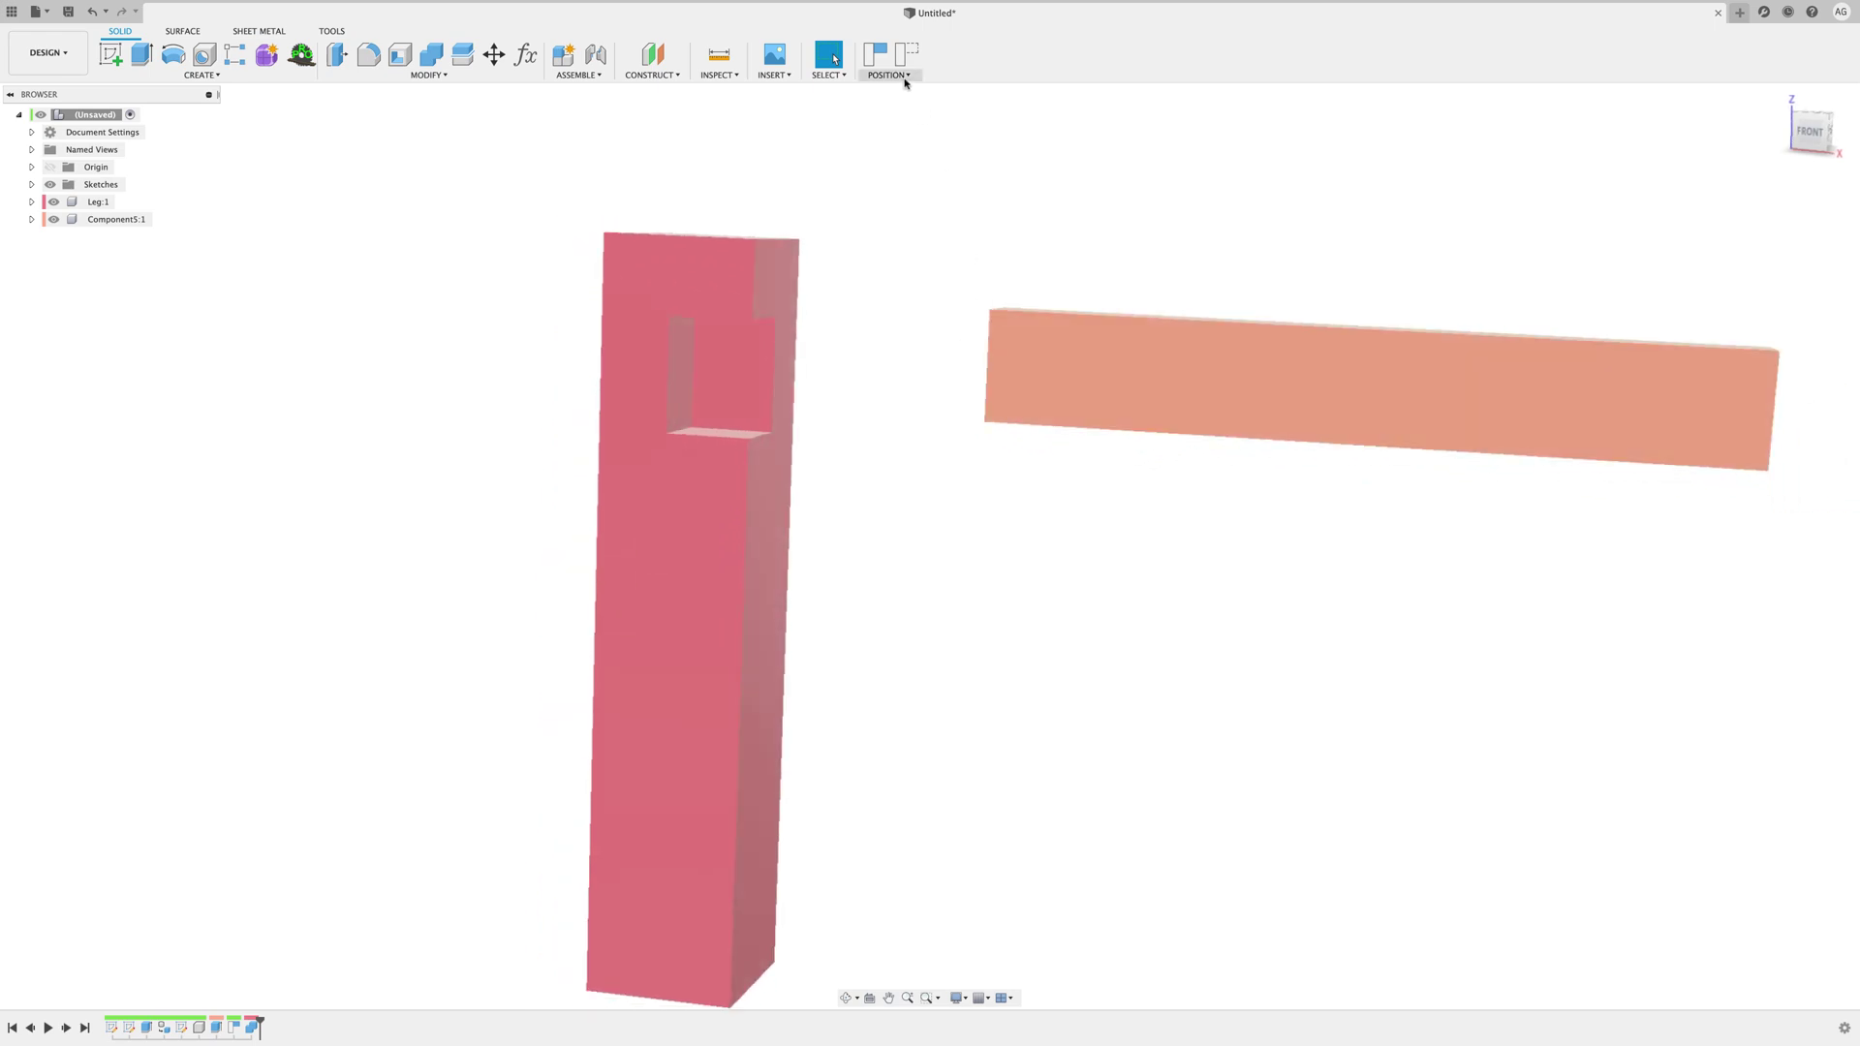
click(884, 106)
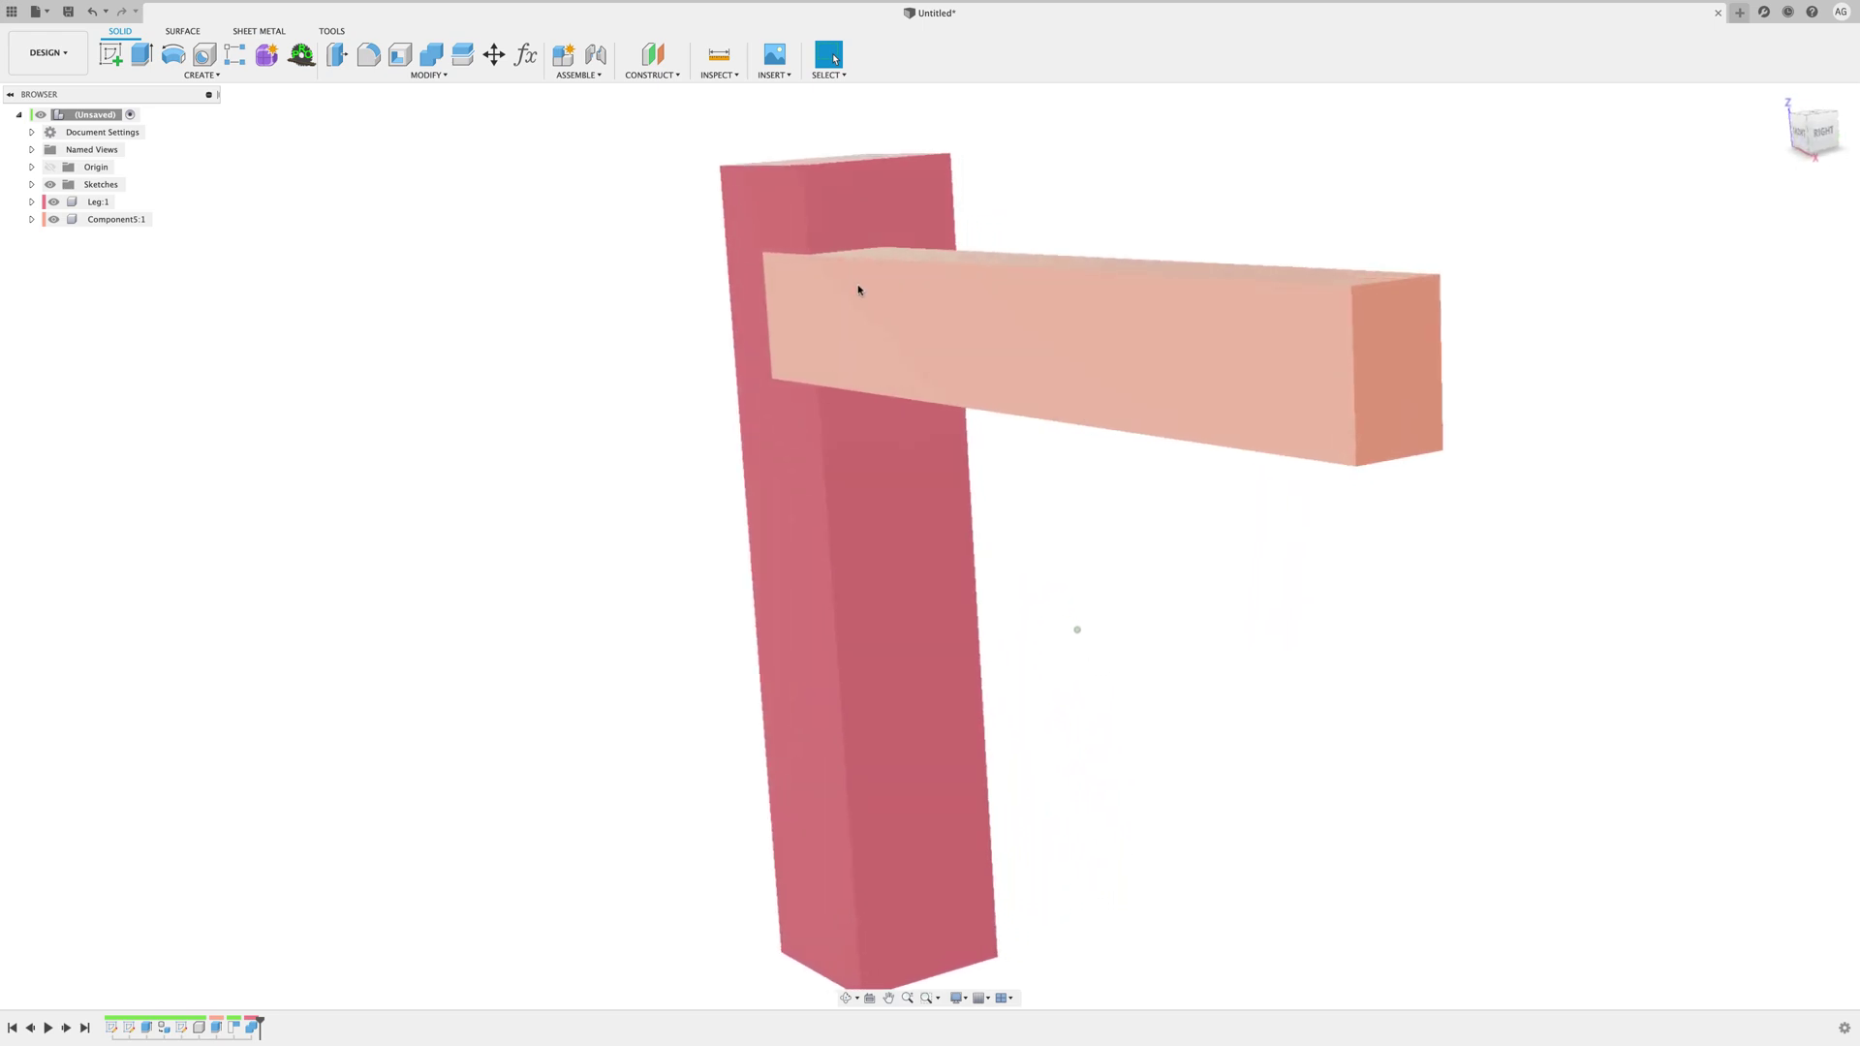
shift+middle_drag(799, 267, 980, 263)
scroll(980, 263, down, 3)
scroll(980, 262, up, 3)
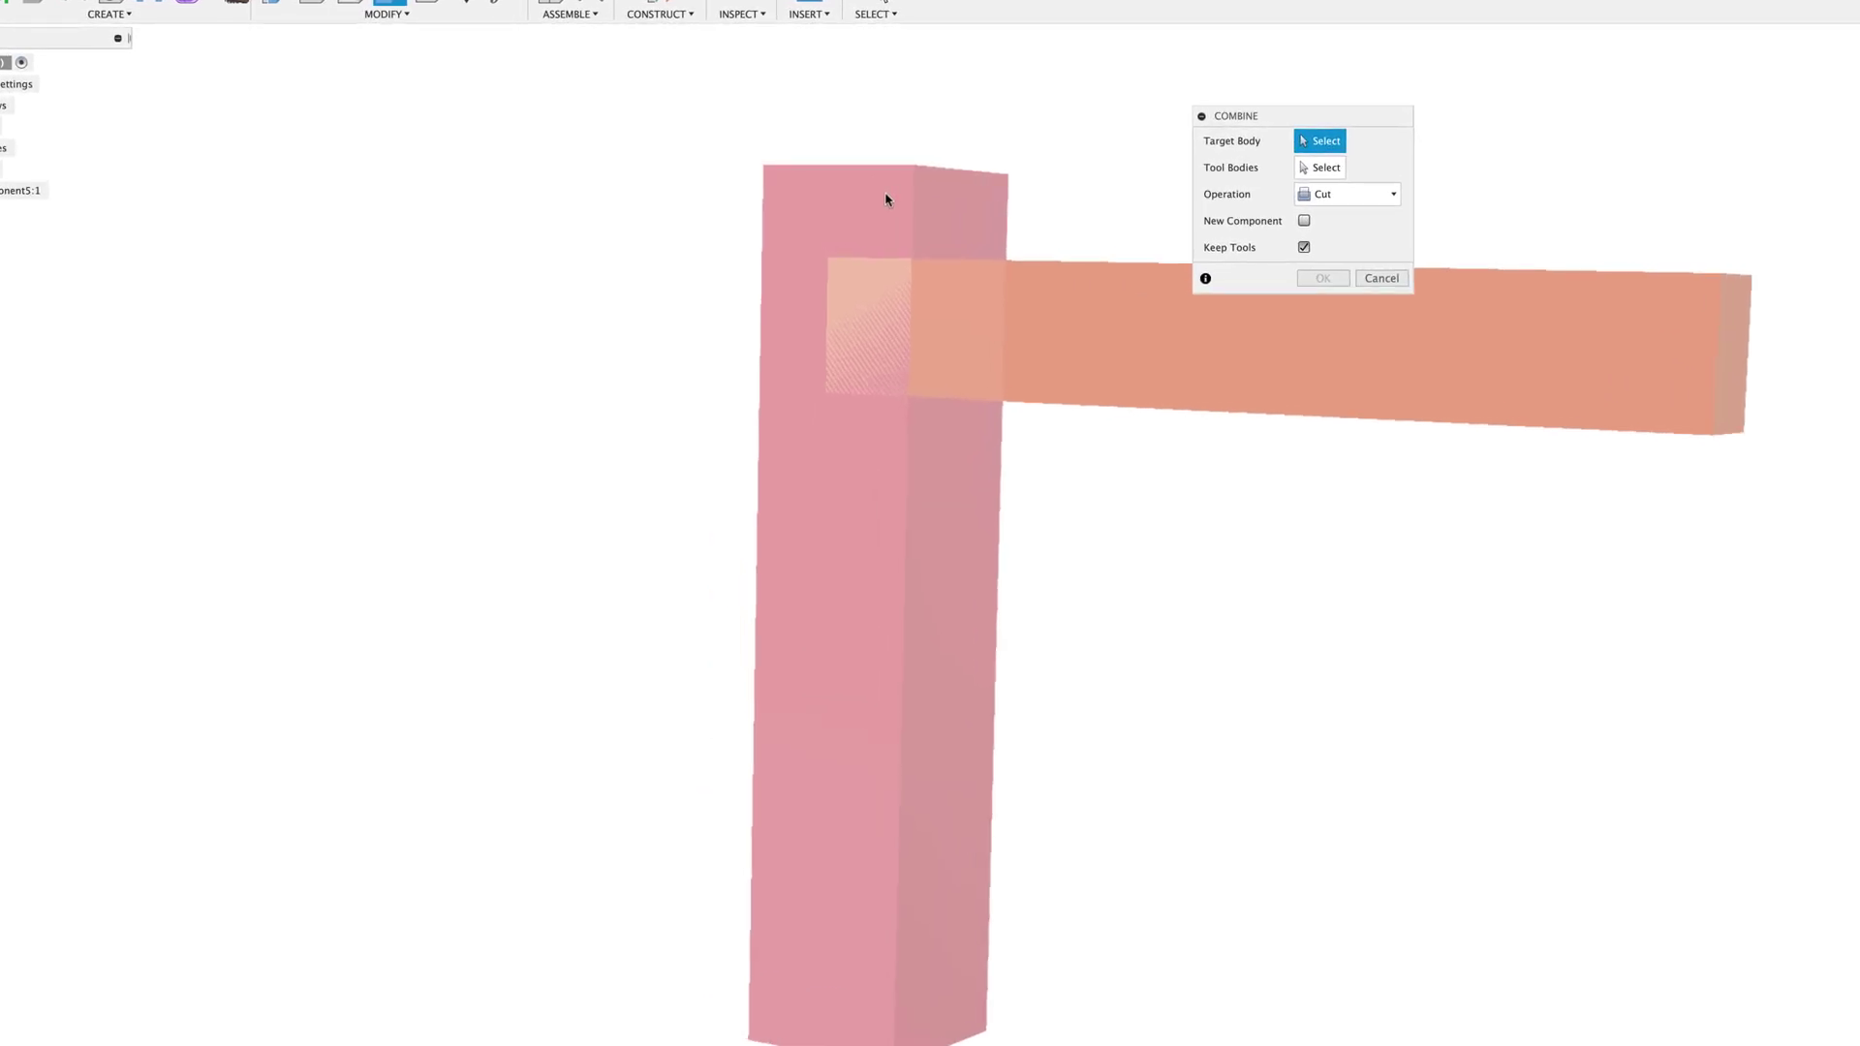
Step: Set up a Combine with the leg as target body, the rail as tool body and Intersect as the operation
click(886, 199)
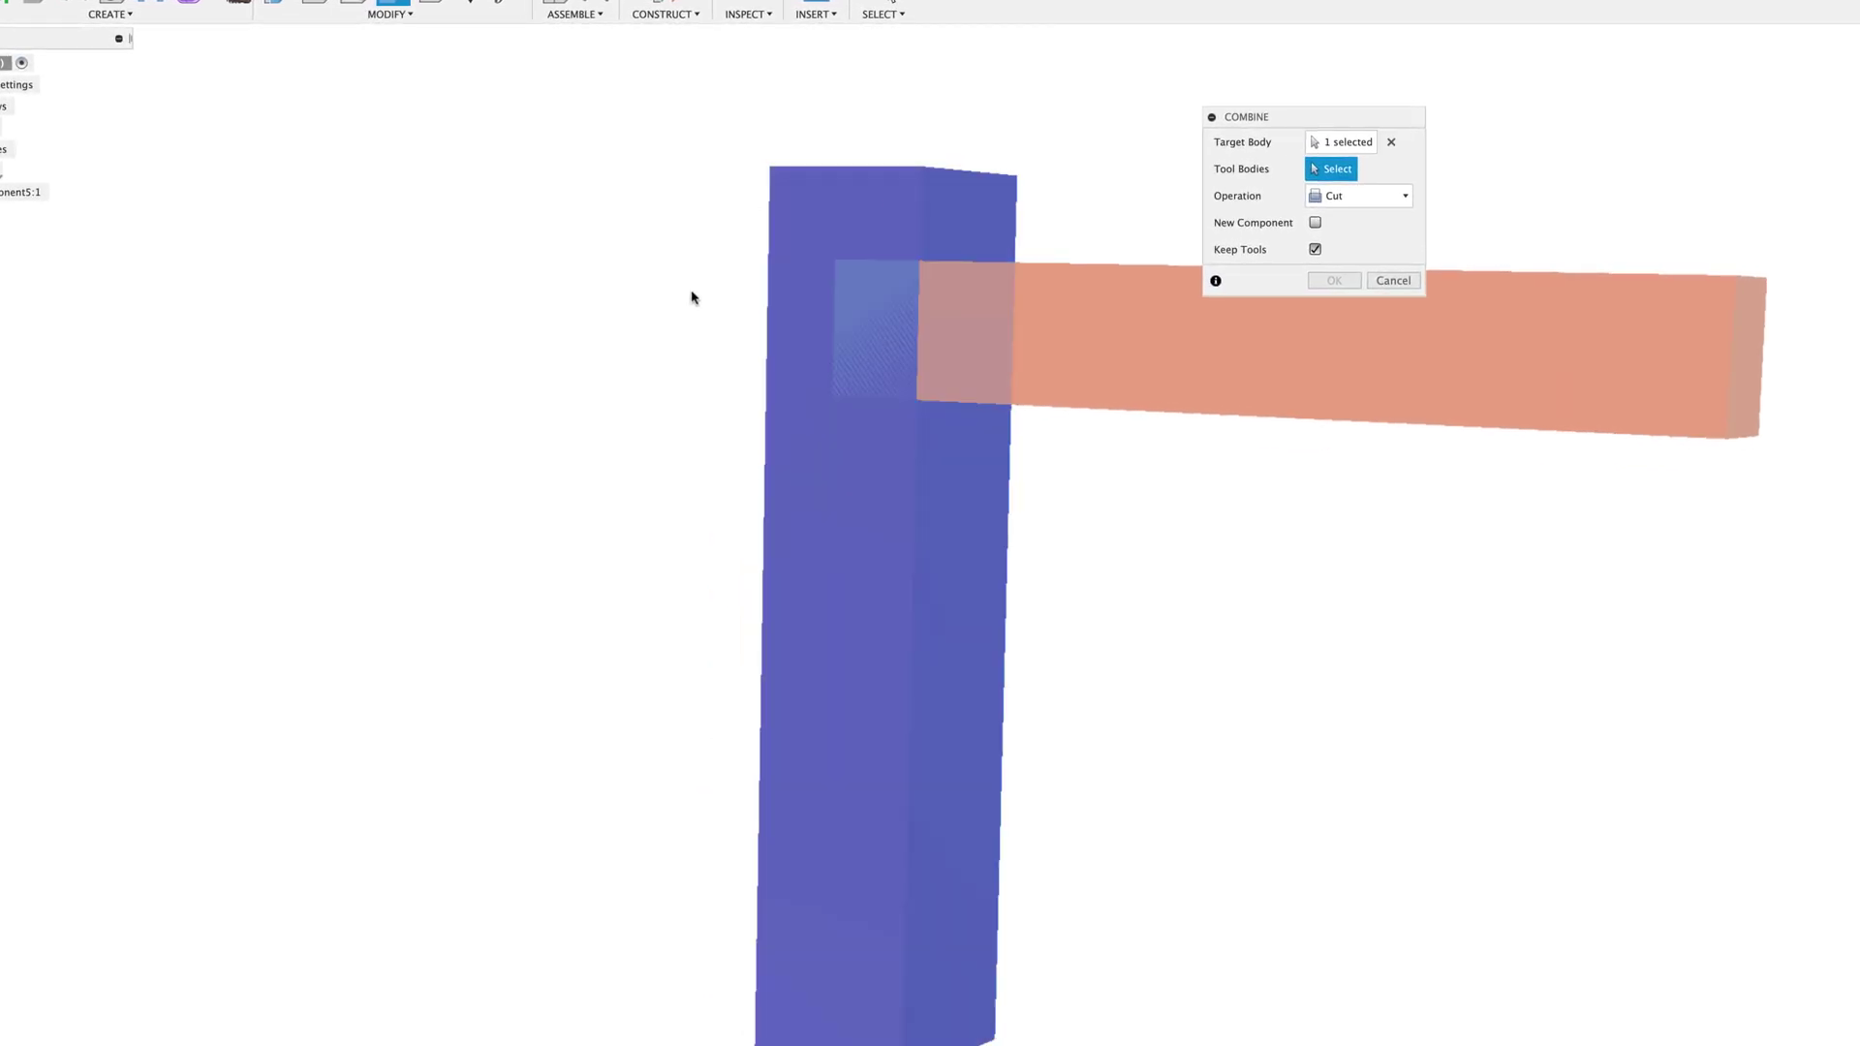
click(1089, 333)
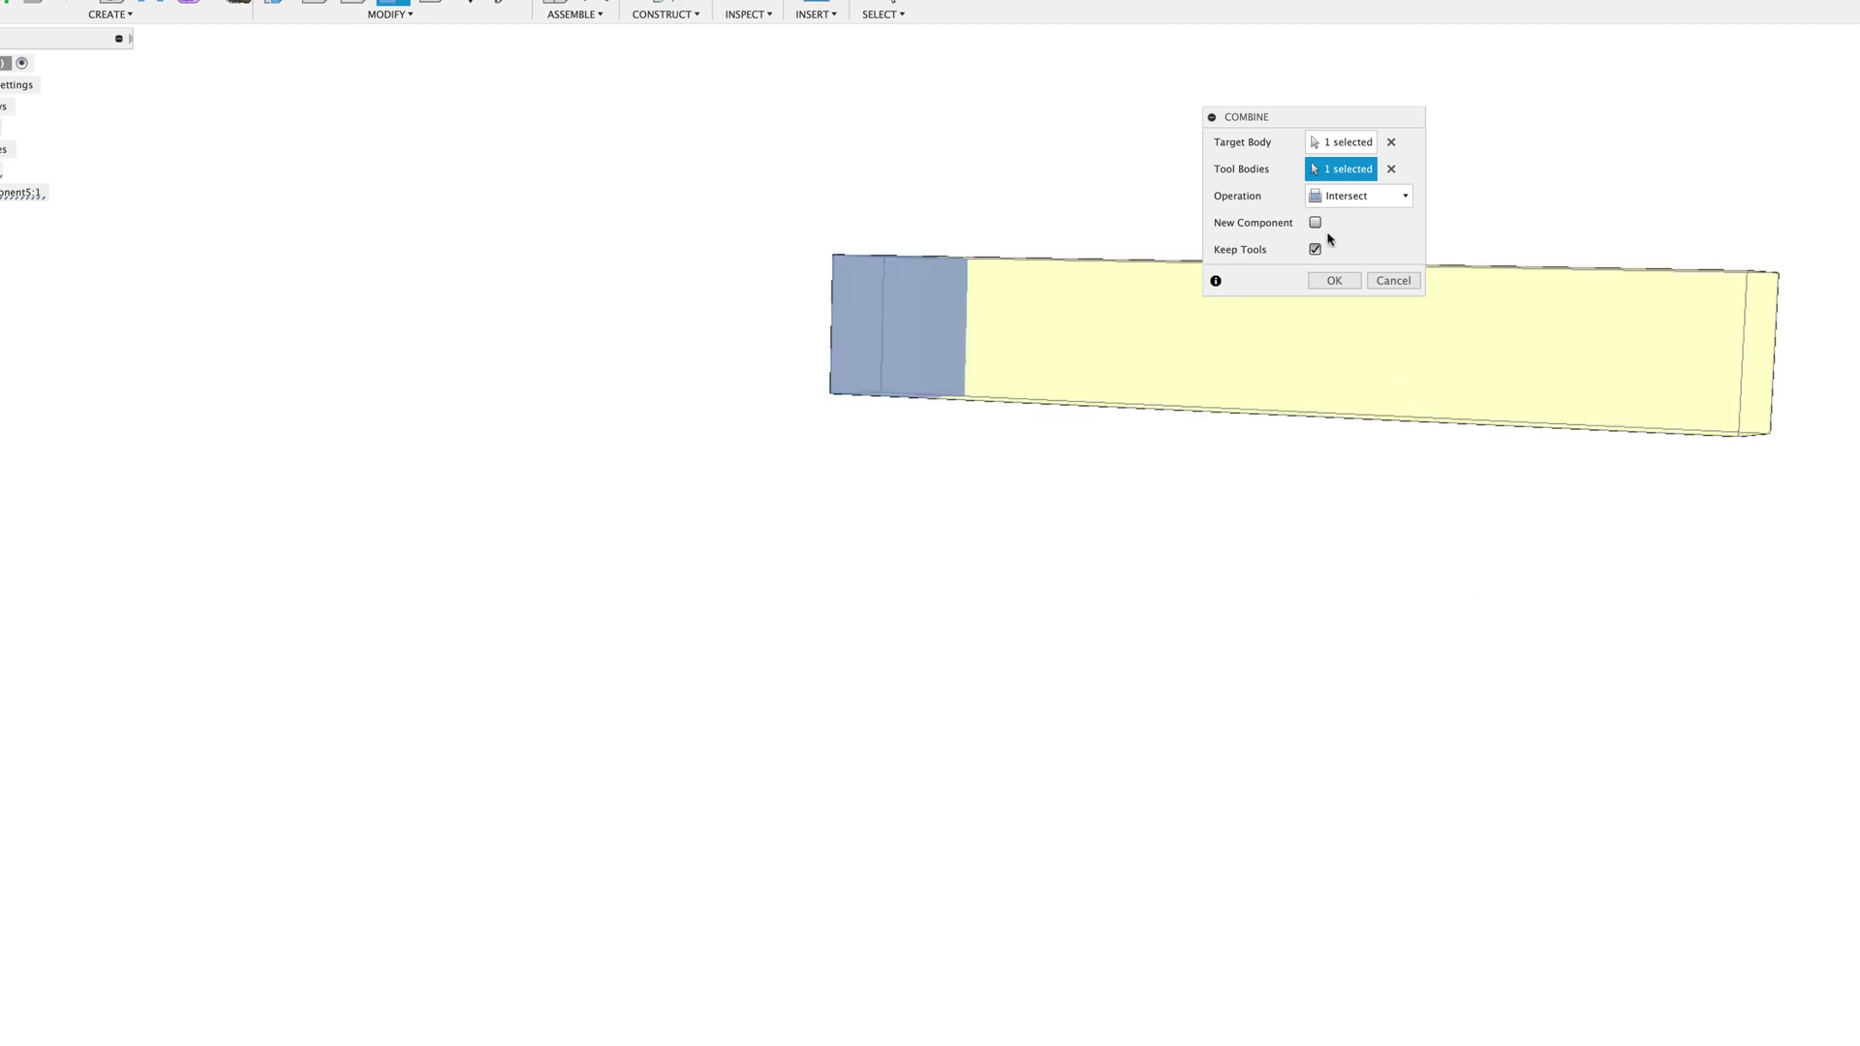
scroll(1283, 302, up, 1)
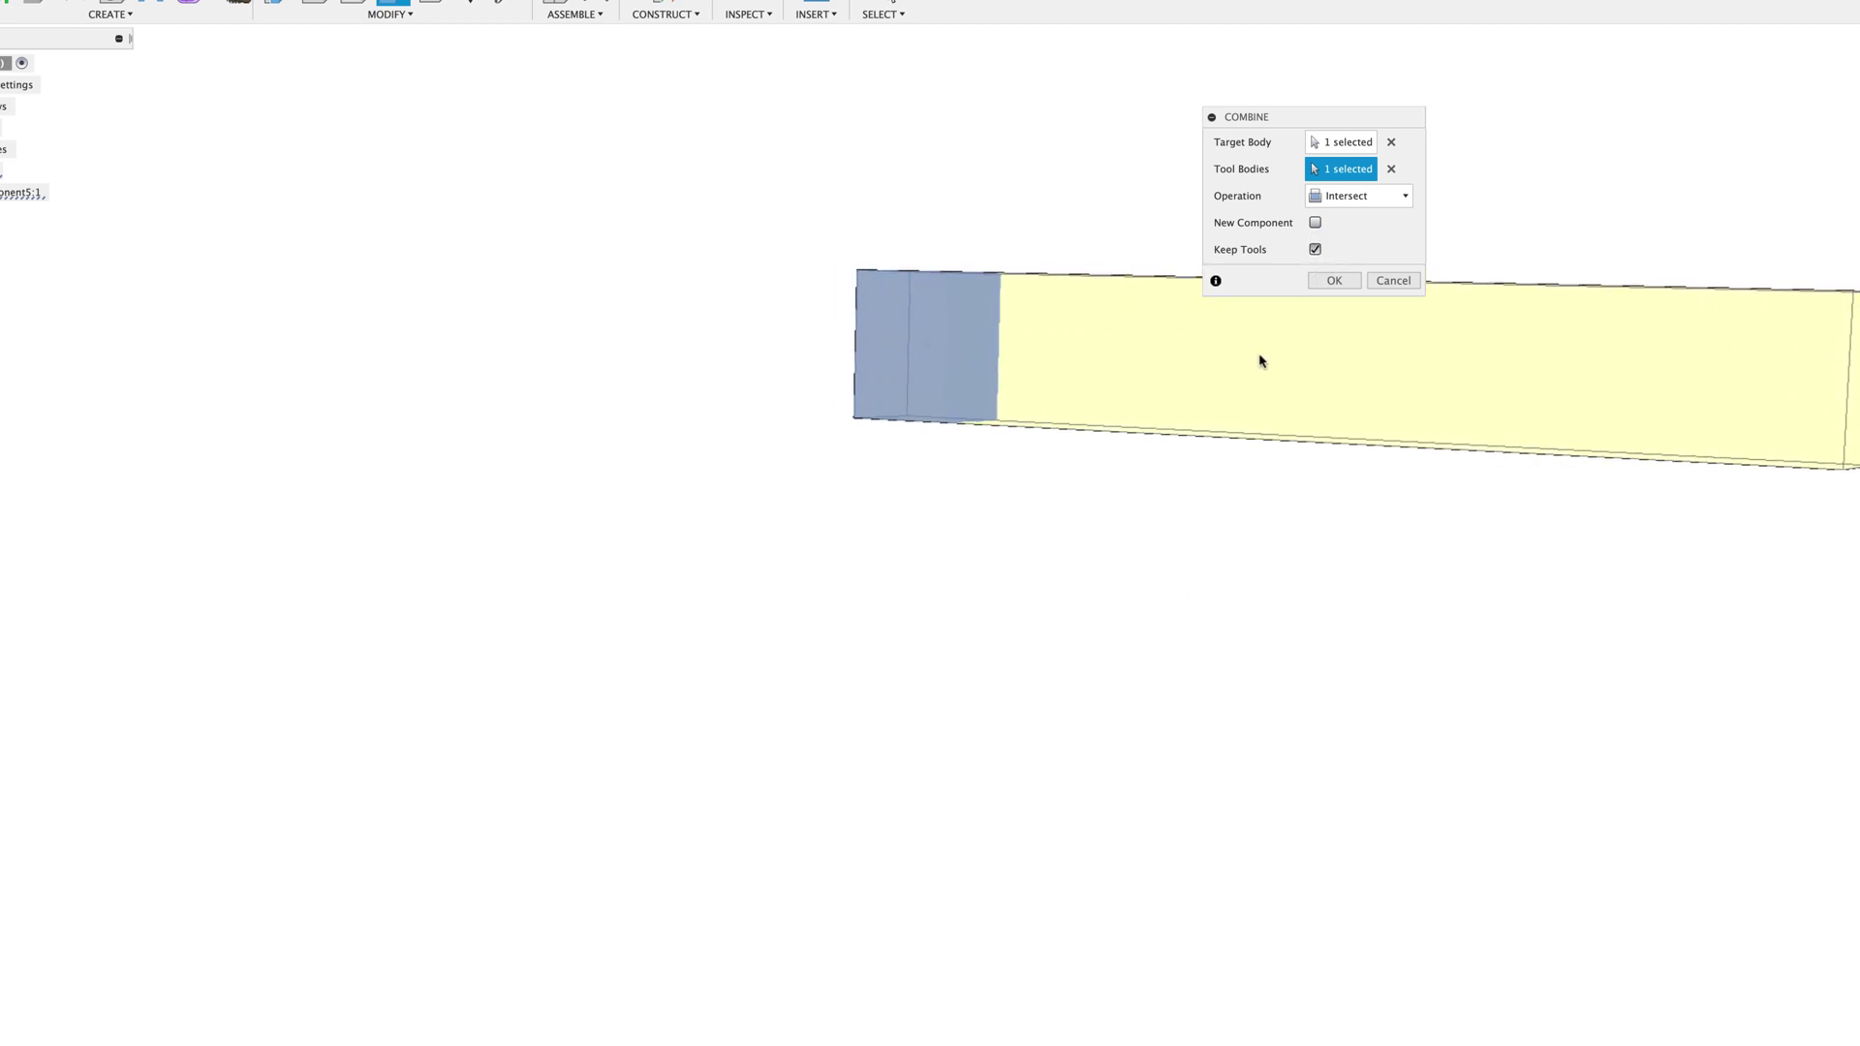
shift+middle_drag(951, 373, 1017, 420)
Step: Switch the Combine operation to Cut to compare the previews, and set it back to Intersect
click(1398, 197)
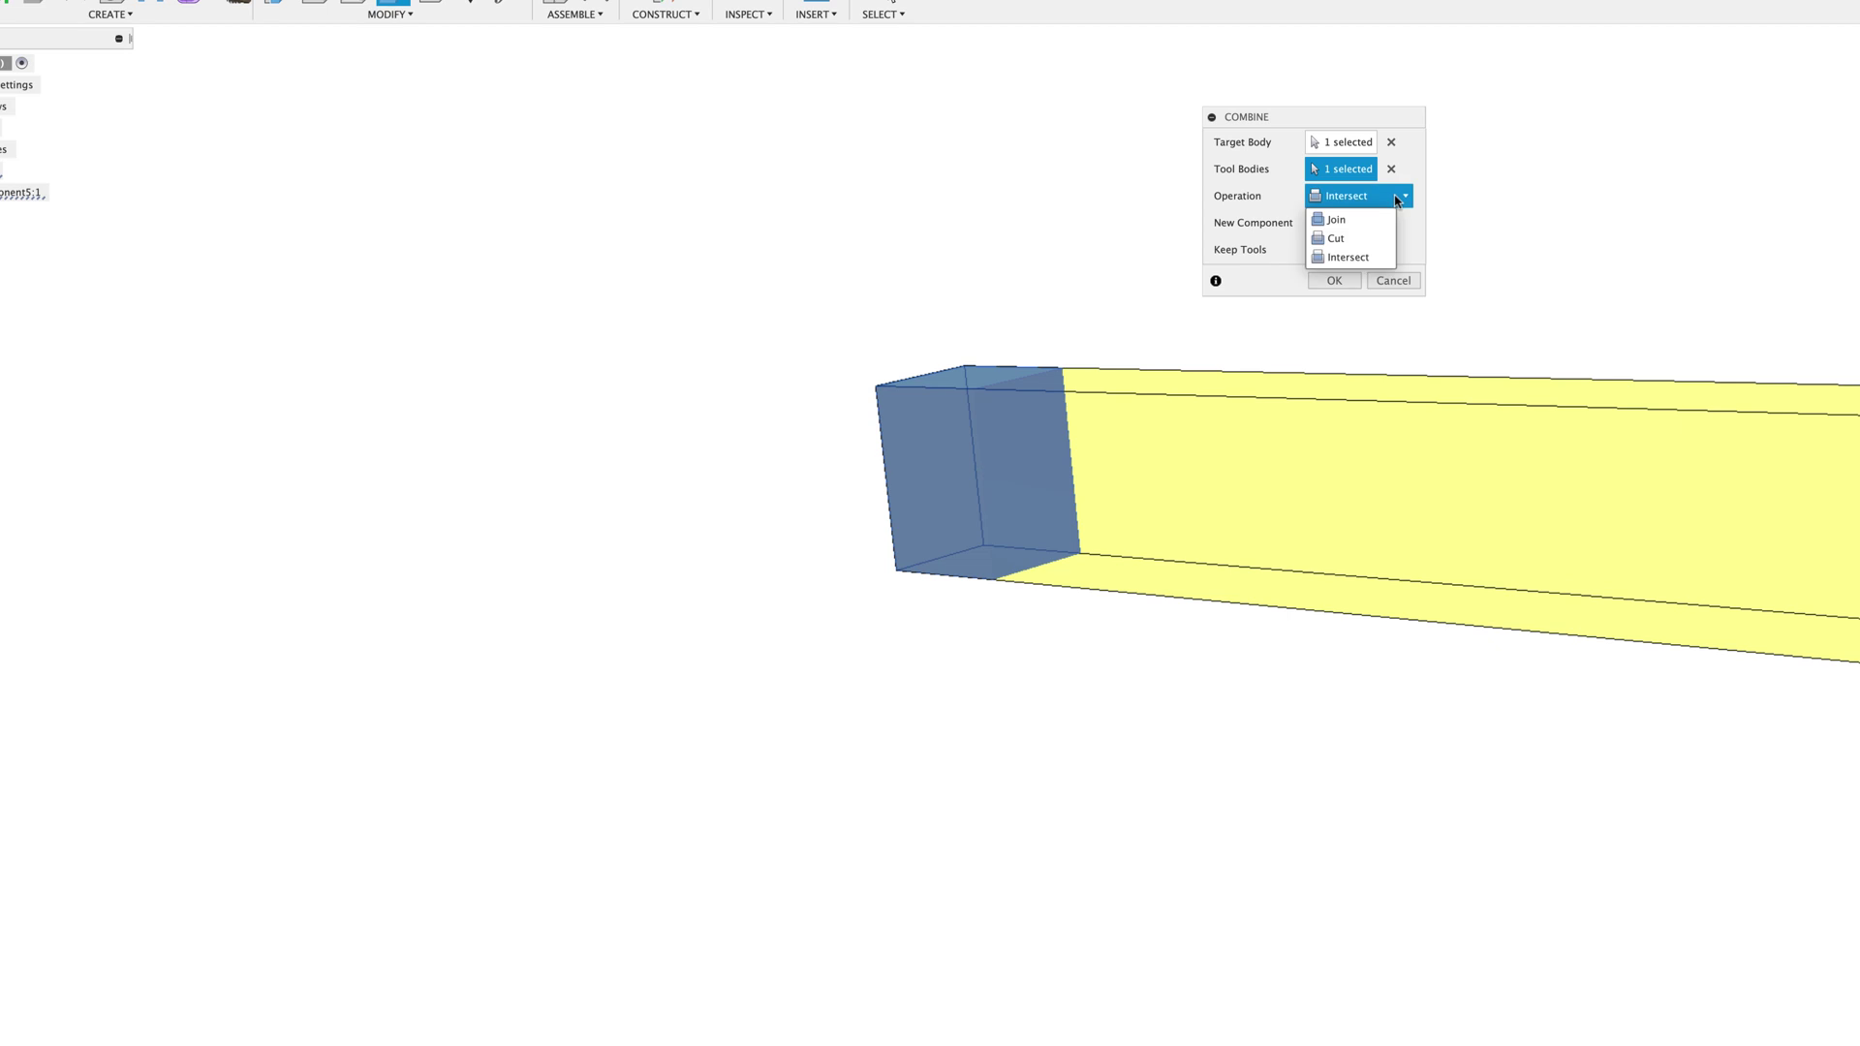
click(1346, 241)
shift+middle_drag(1195, 403, 1348, 203)
scroll(1312, 229, down, 3)
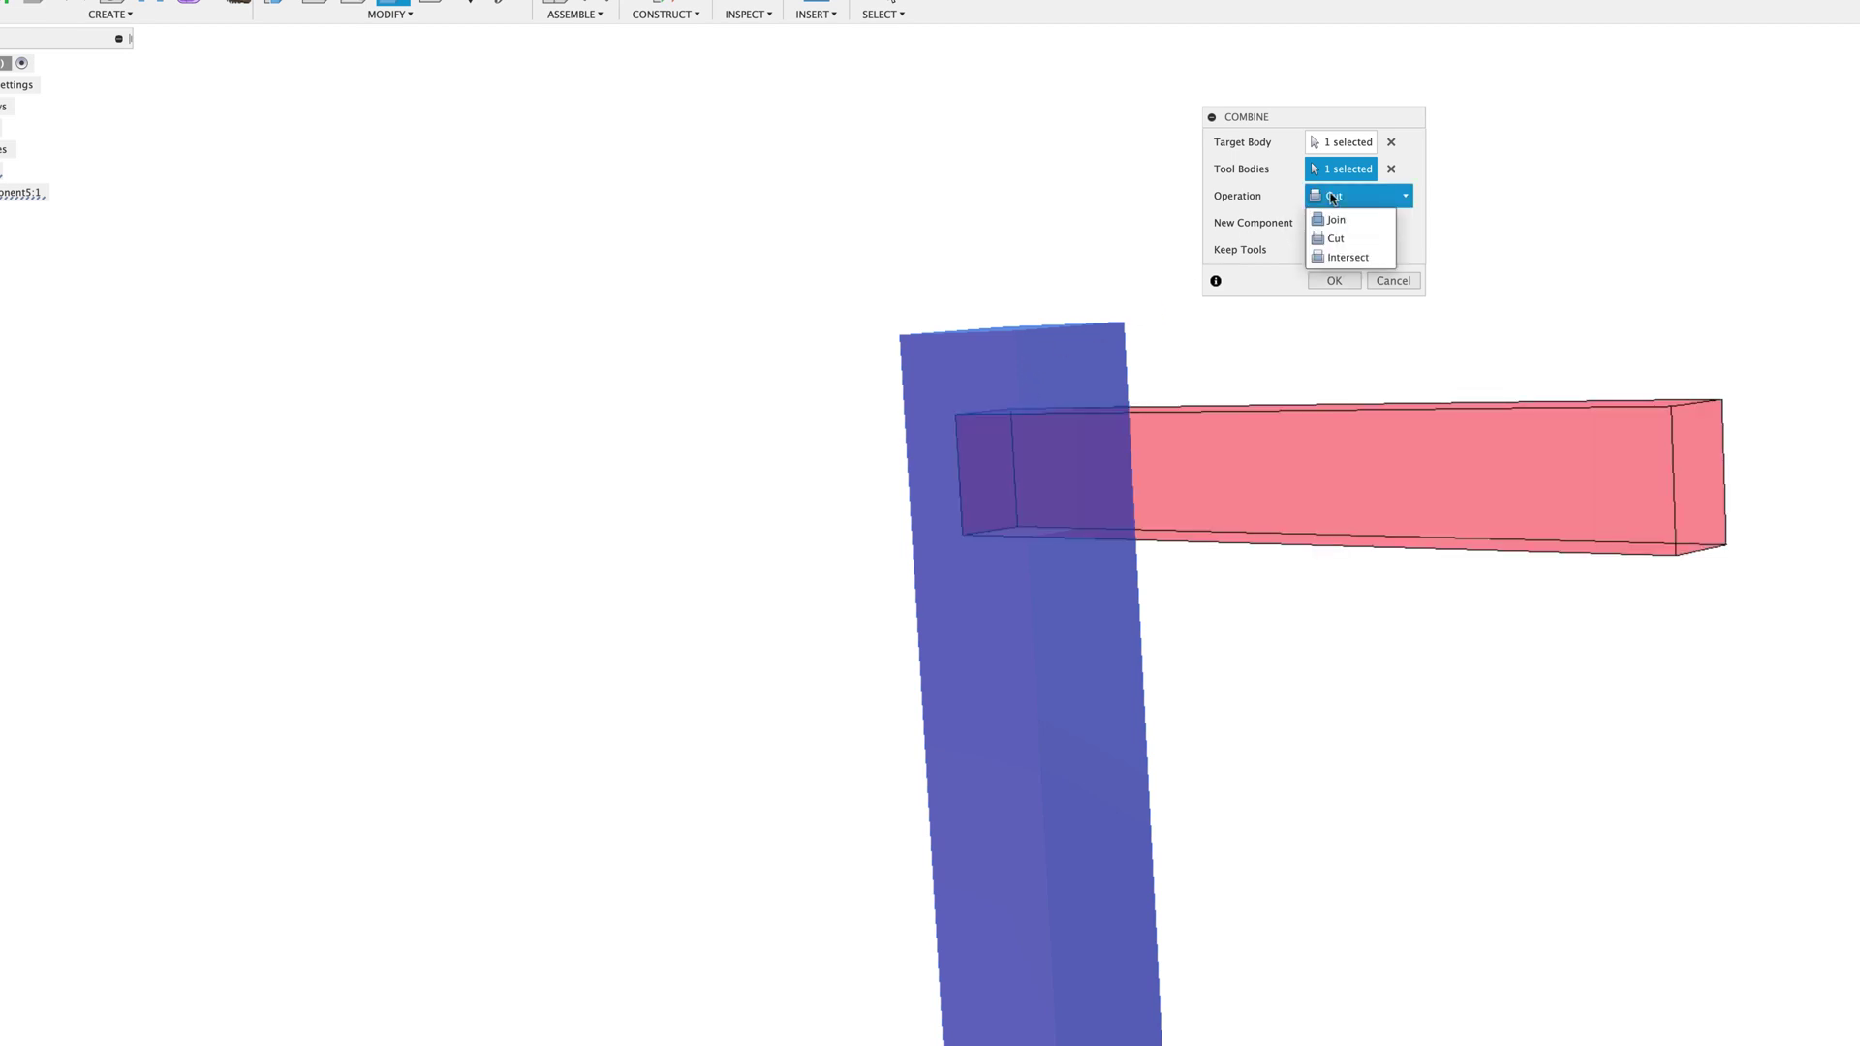
click(1331, 257)
Step: Apply the intersection of the leg and the rail with New Component disabled and Keep Tools enabled
scroll(1033, 449, up, 5)
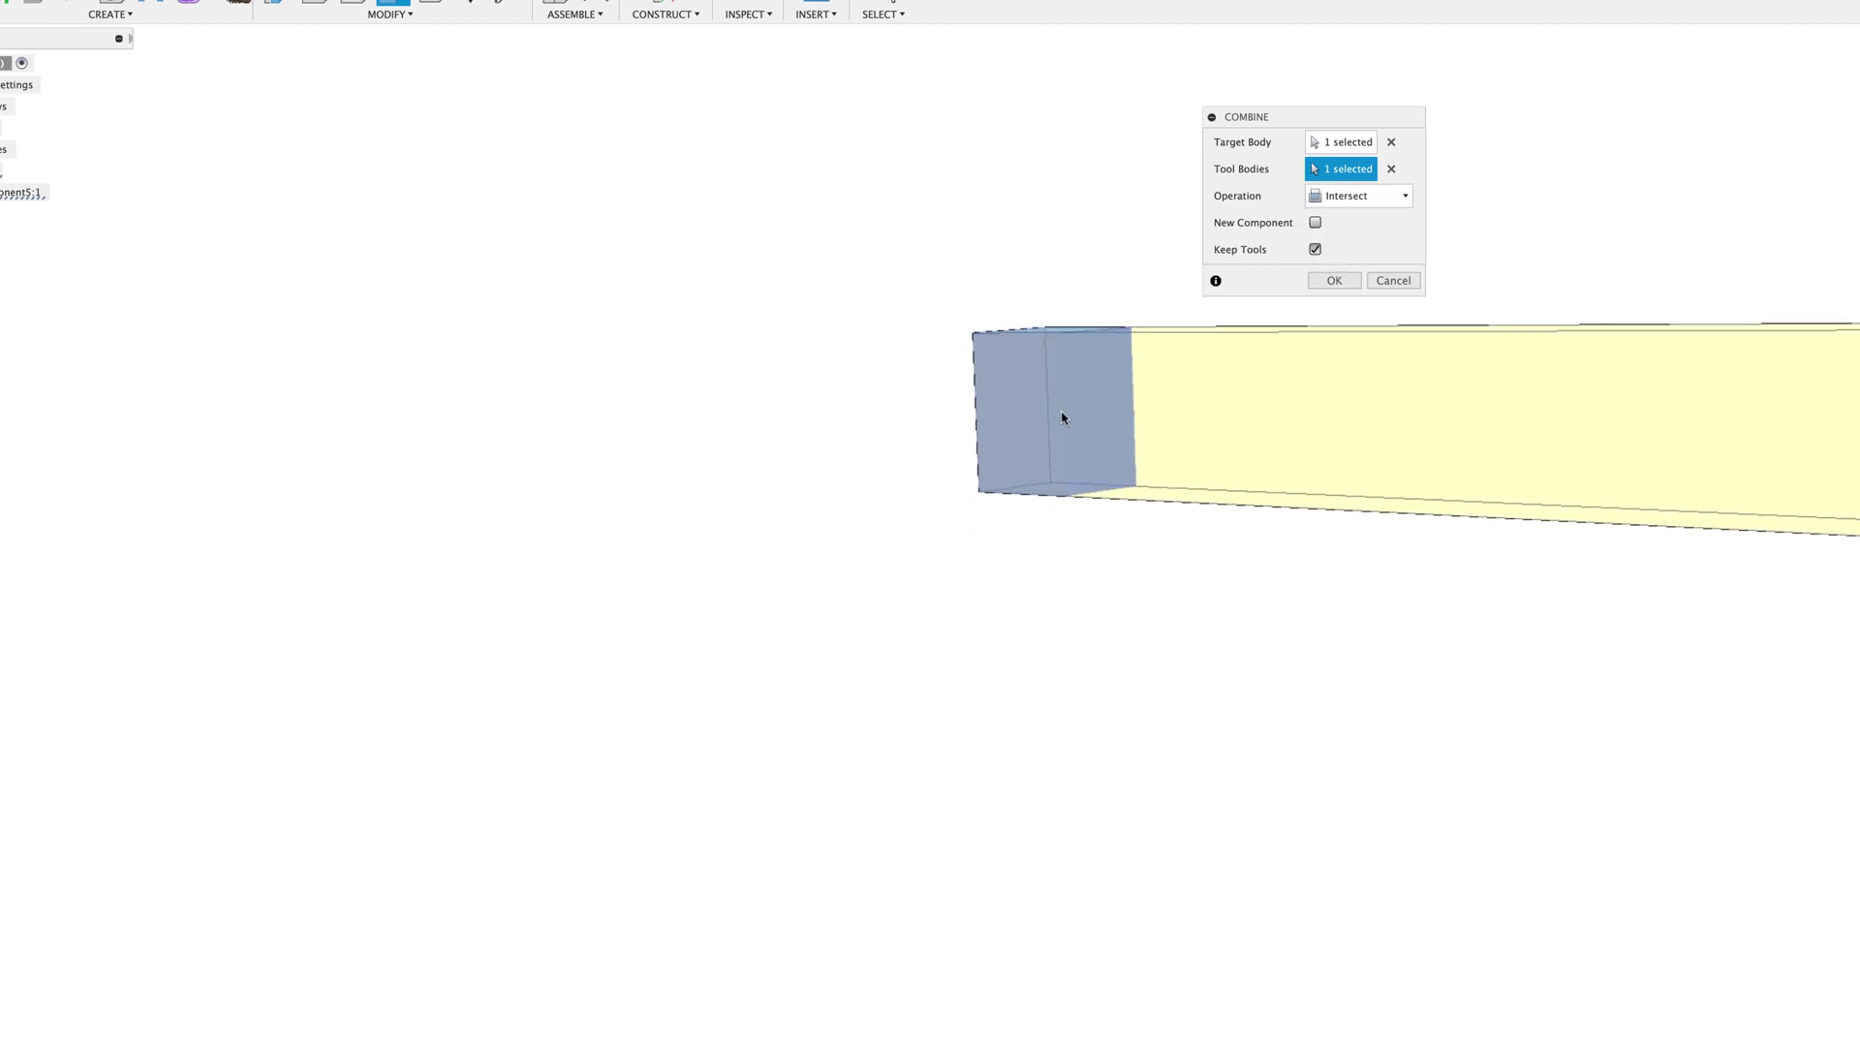
shift+middle_drag(1031, 409, 1071, 382)
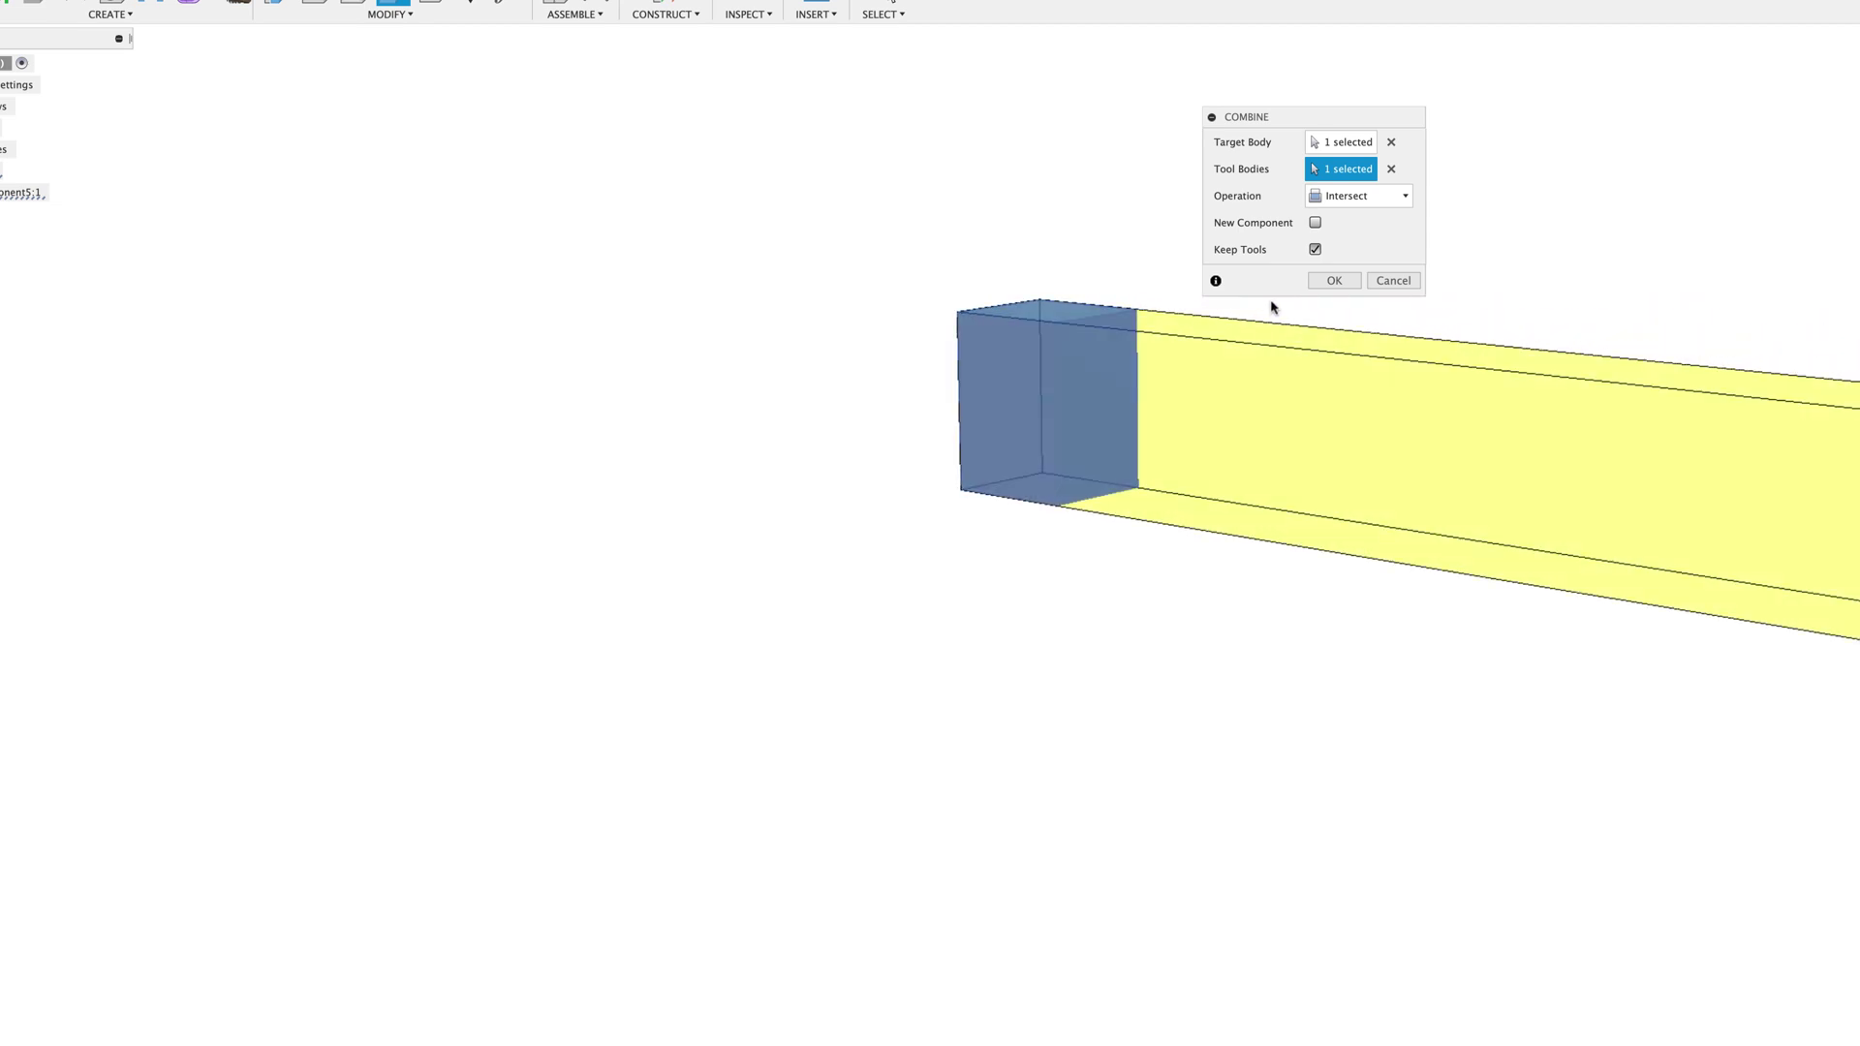
click(1334, 281)
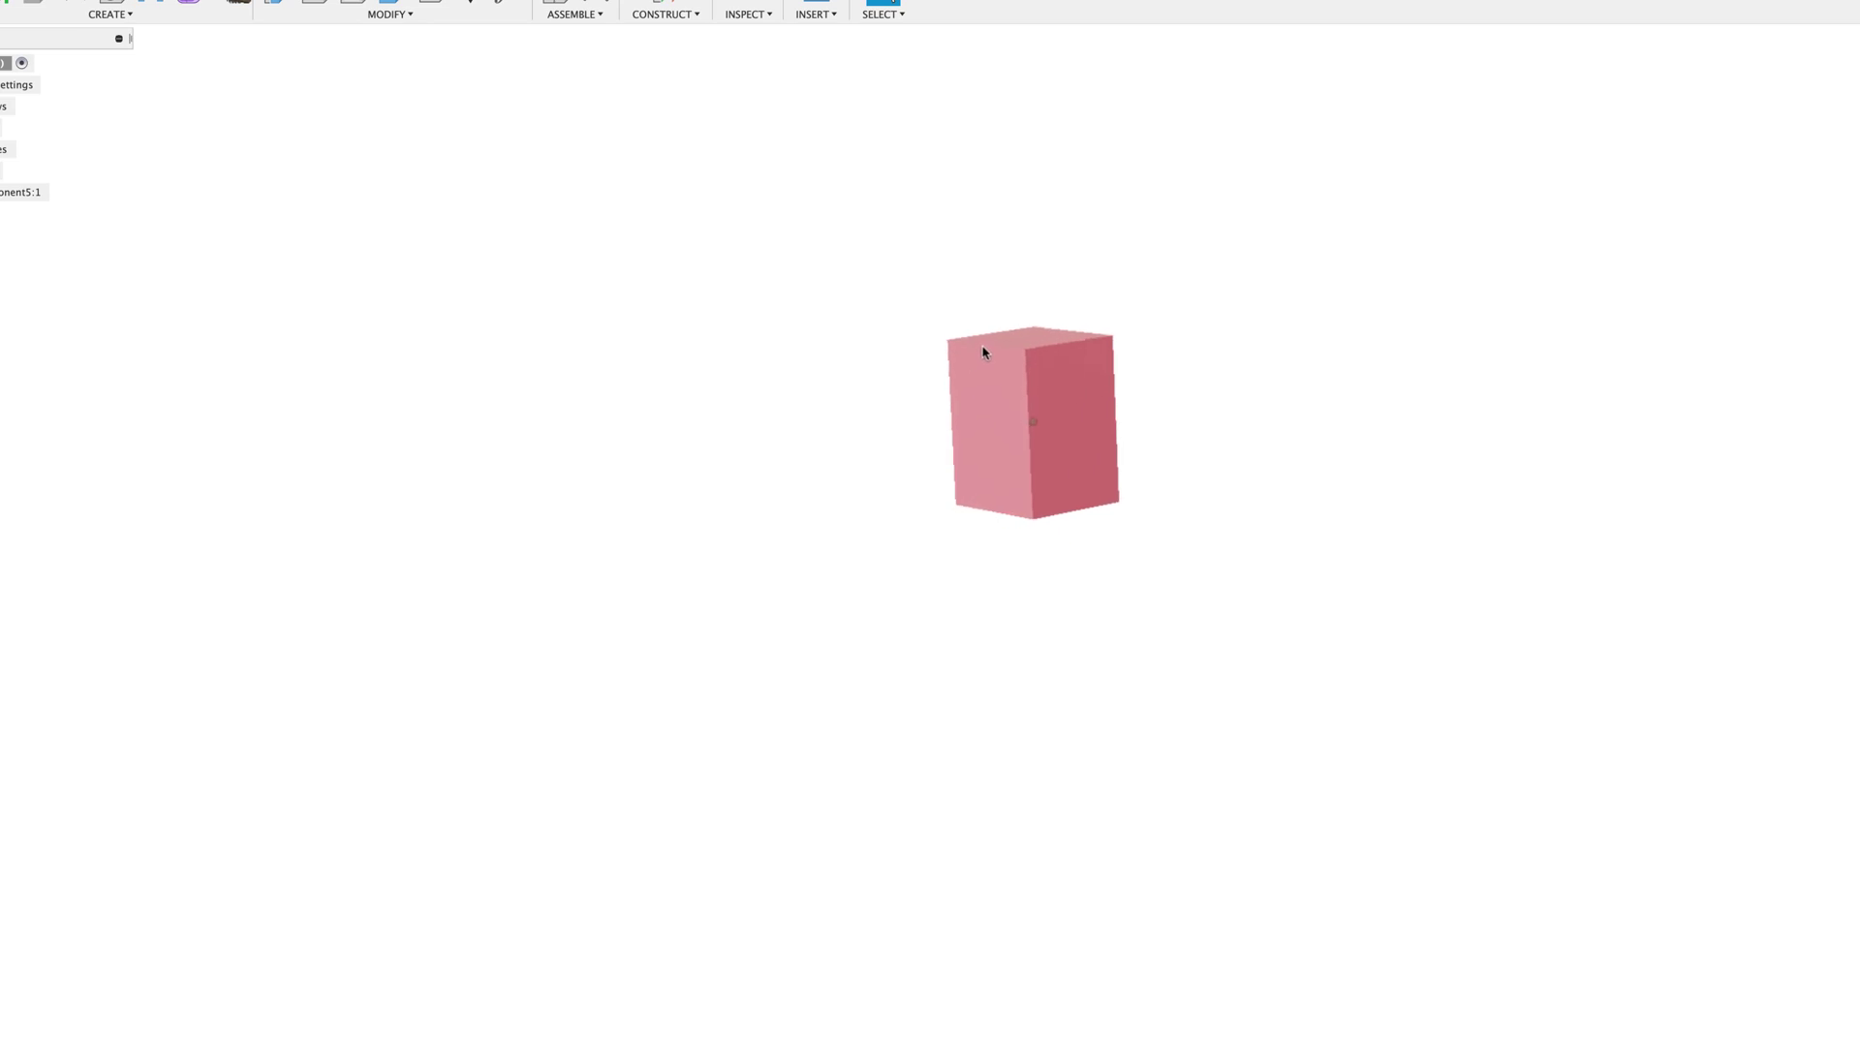
Step: Examine the intersection body from several angles
shift+middle_drag(996, 499, 1036, 501)
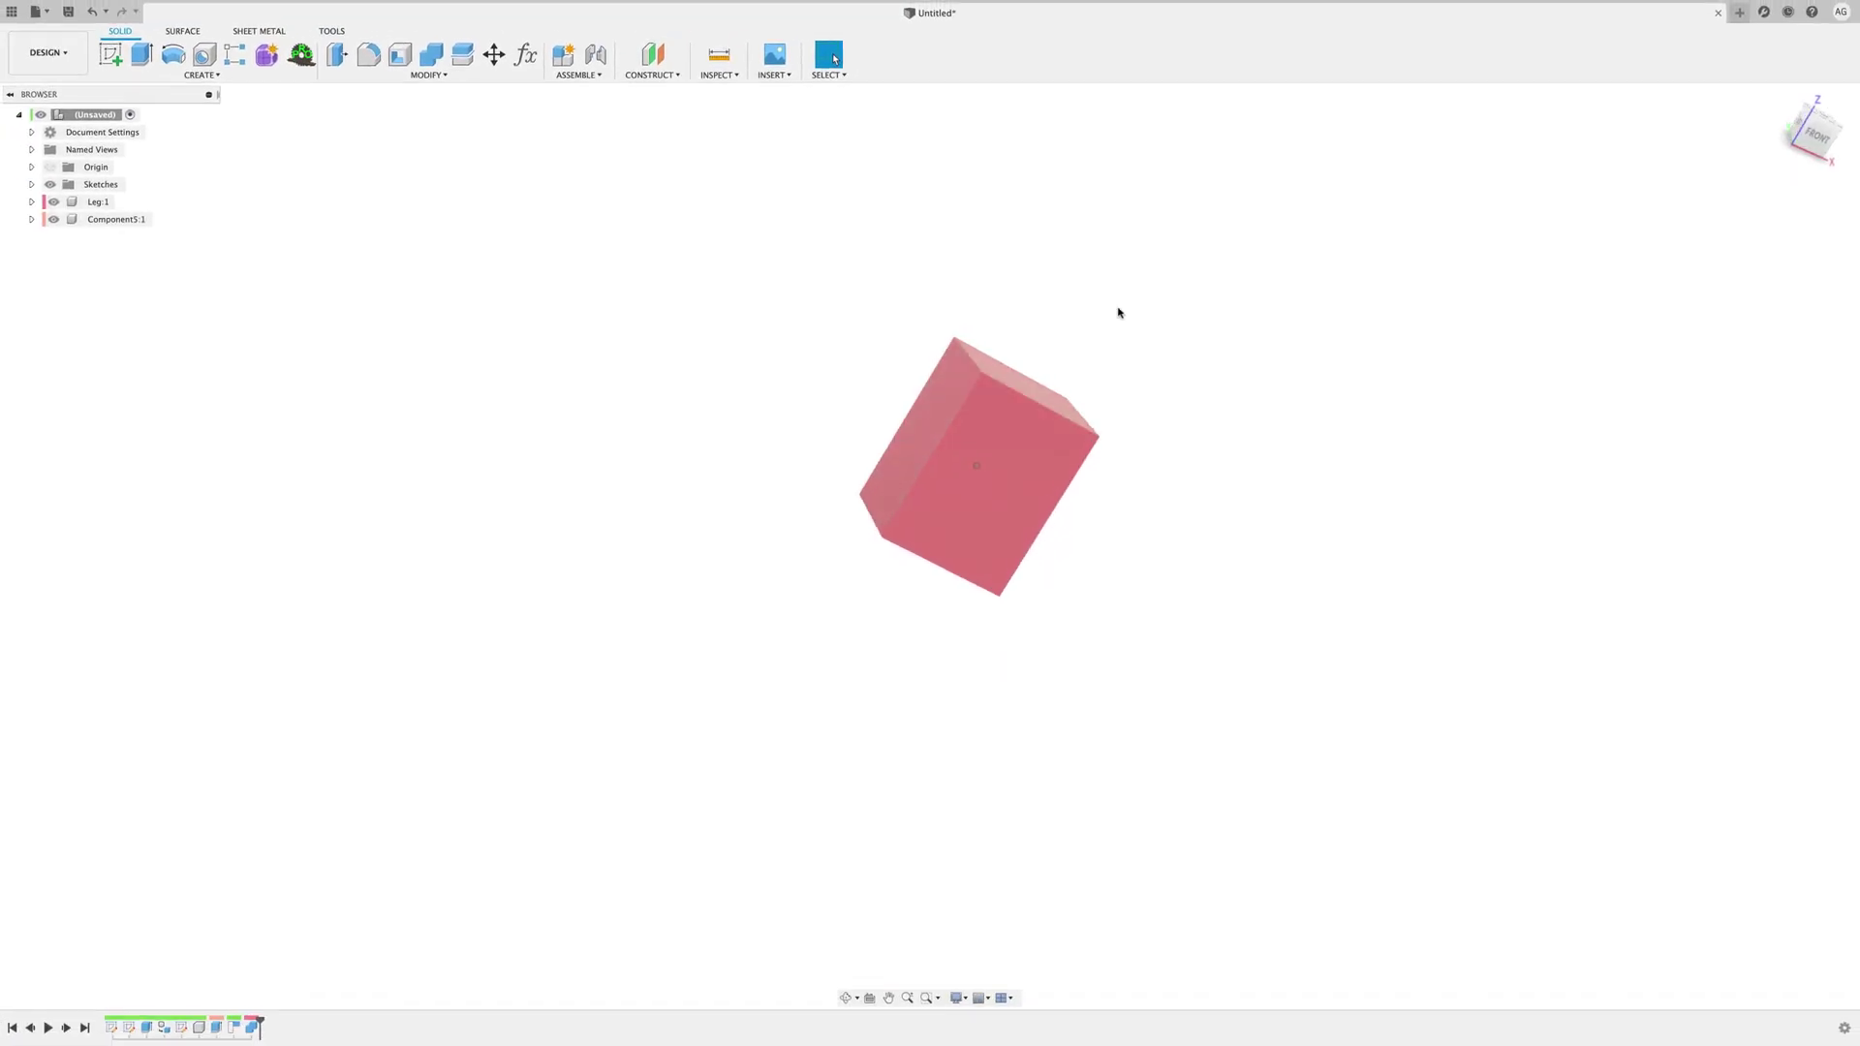
shift+scroll(1117, 313, left, 3)
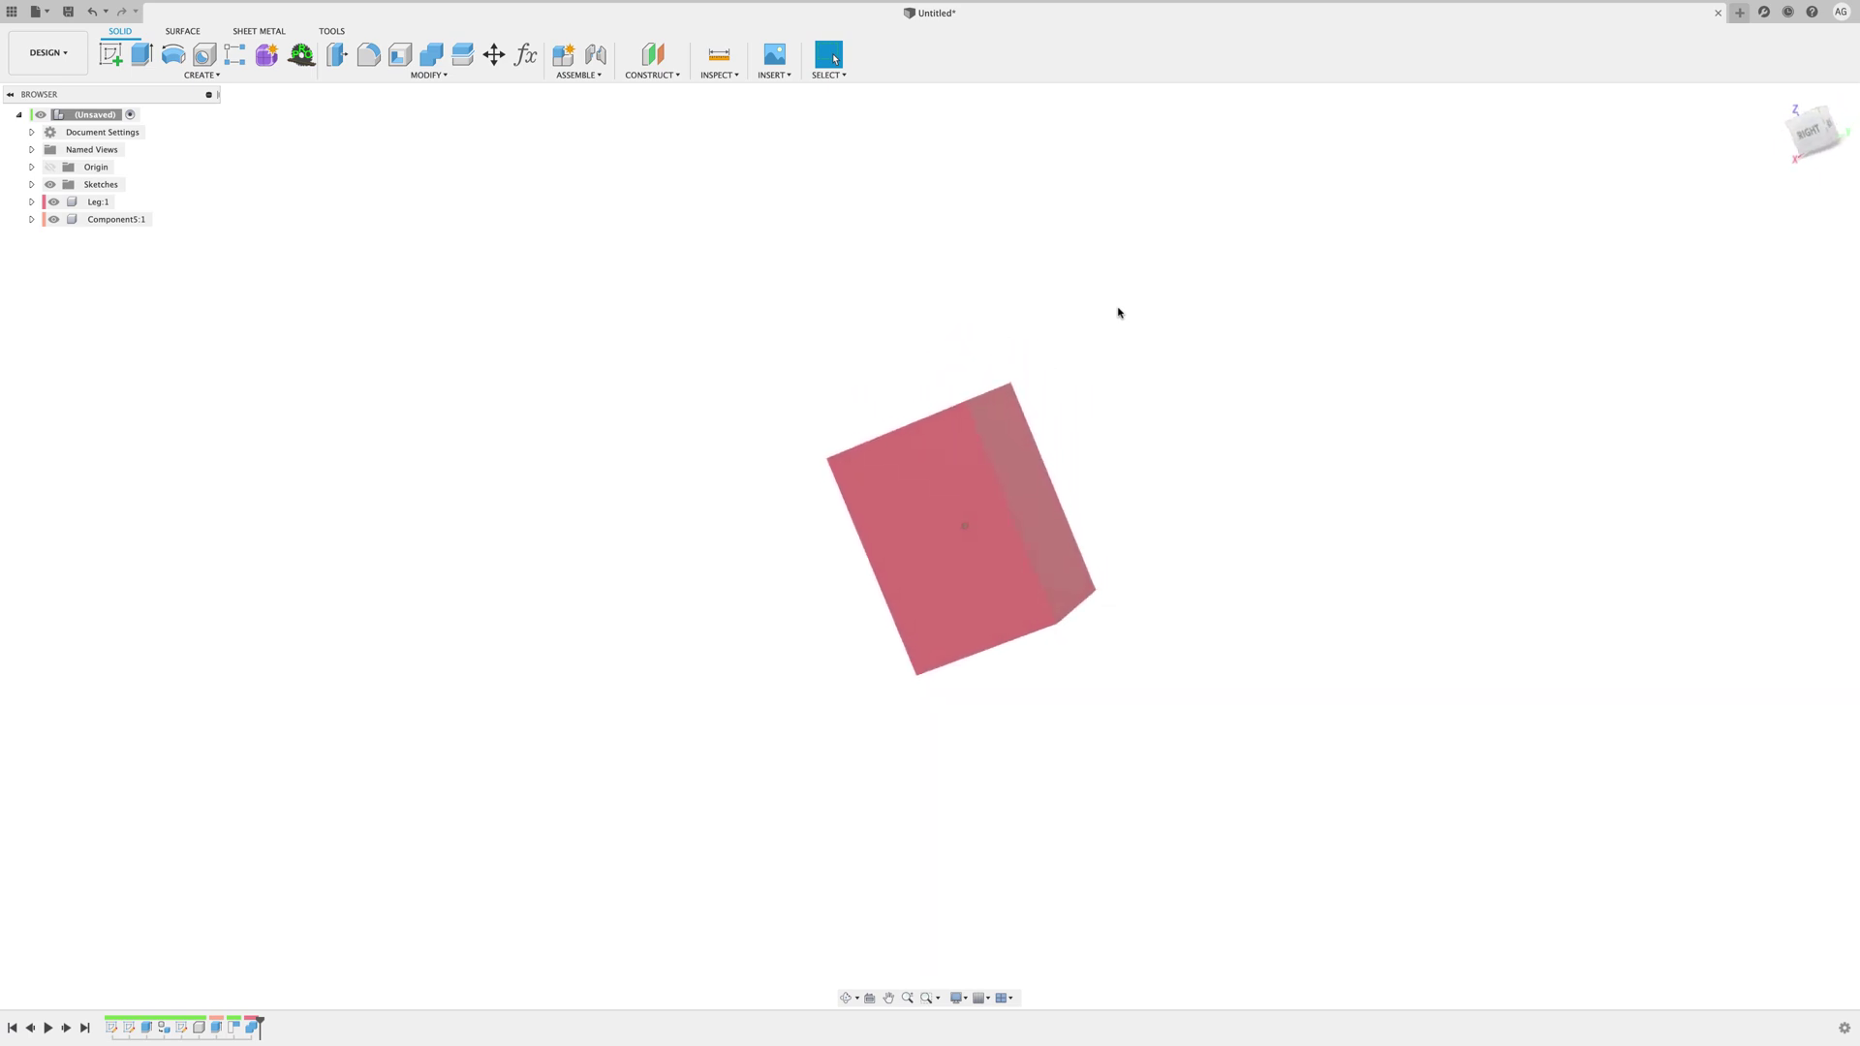
shift+scroll(1118, 313, left, 3)
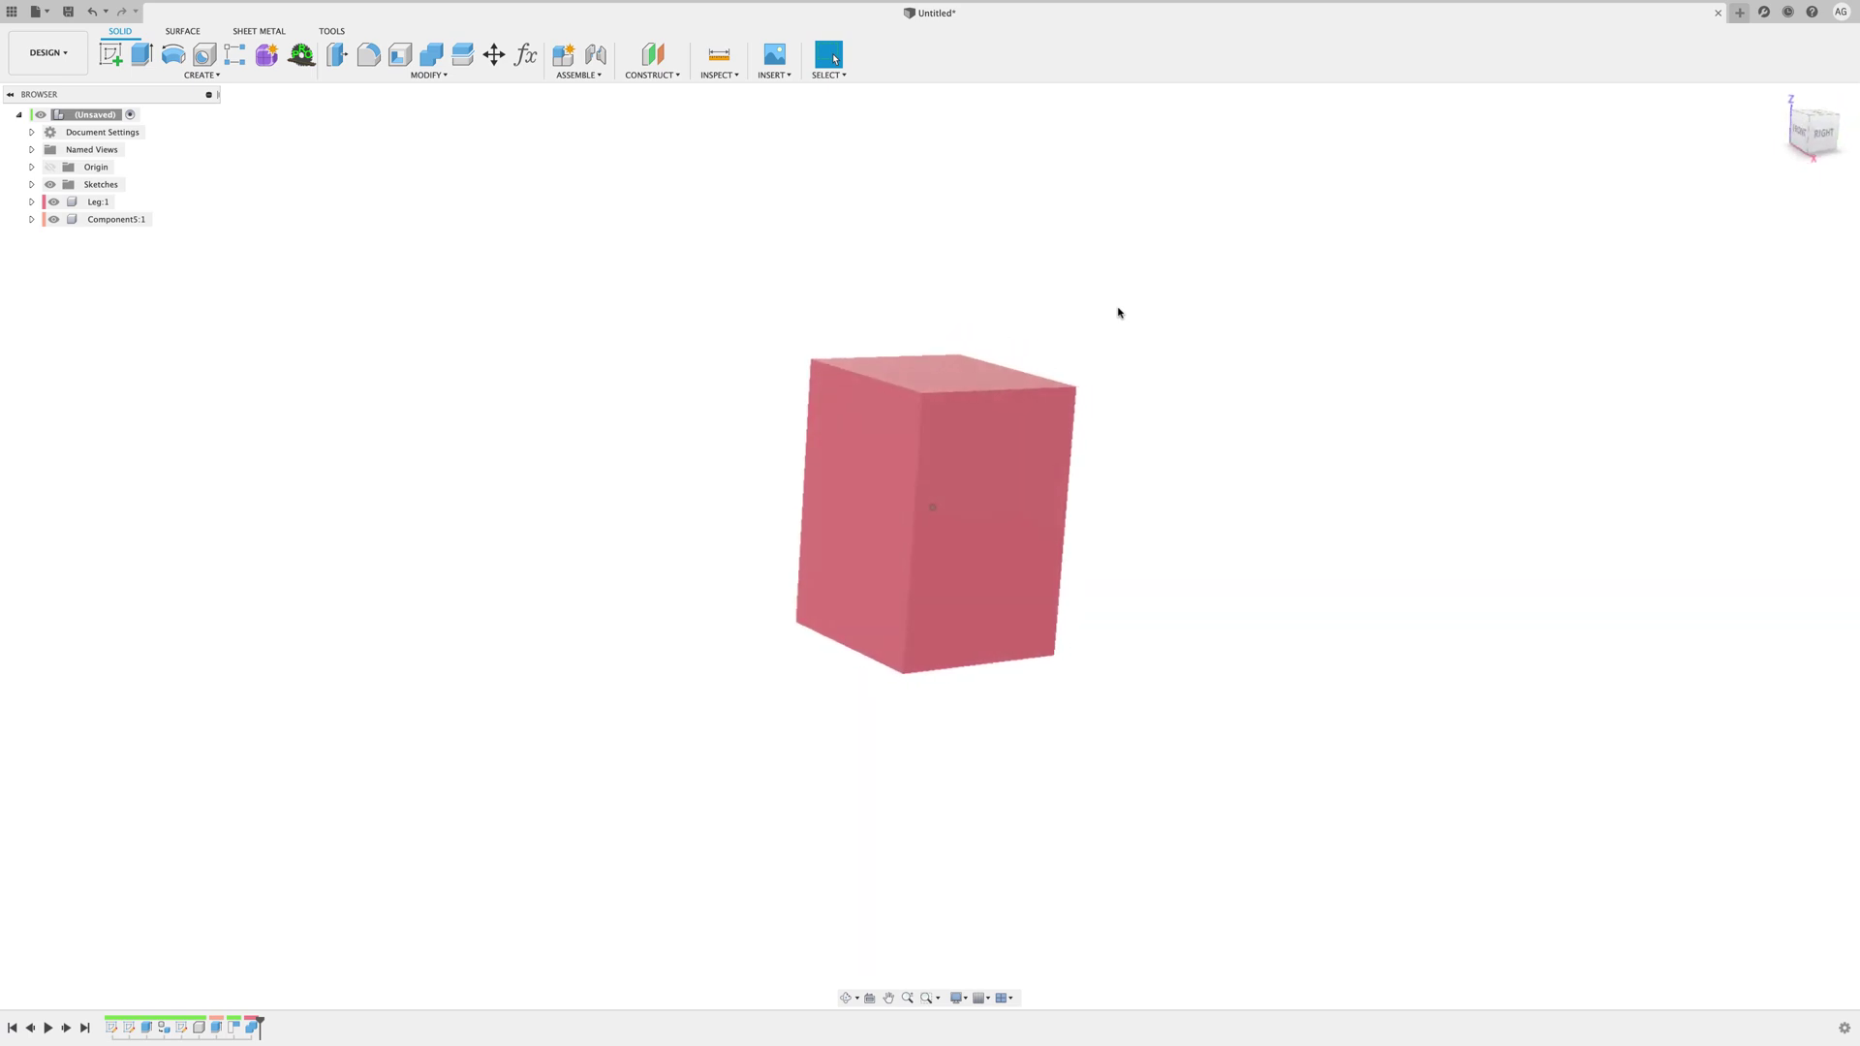
shift+middle_drag(1117, 312, 1118, 312)
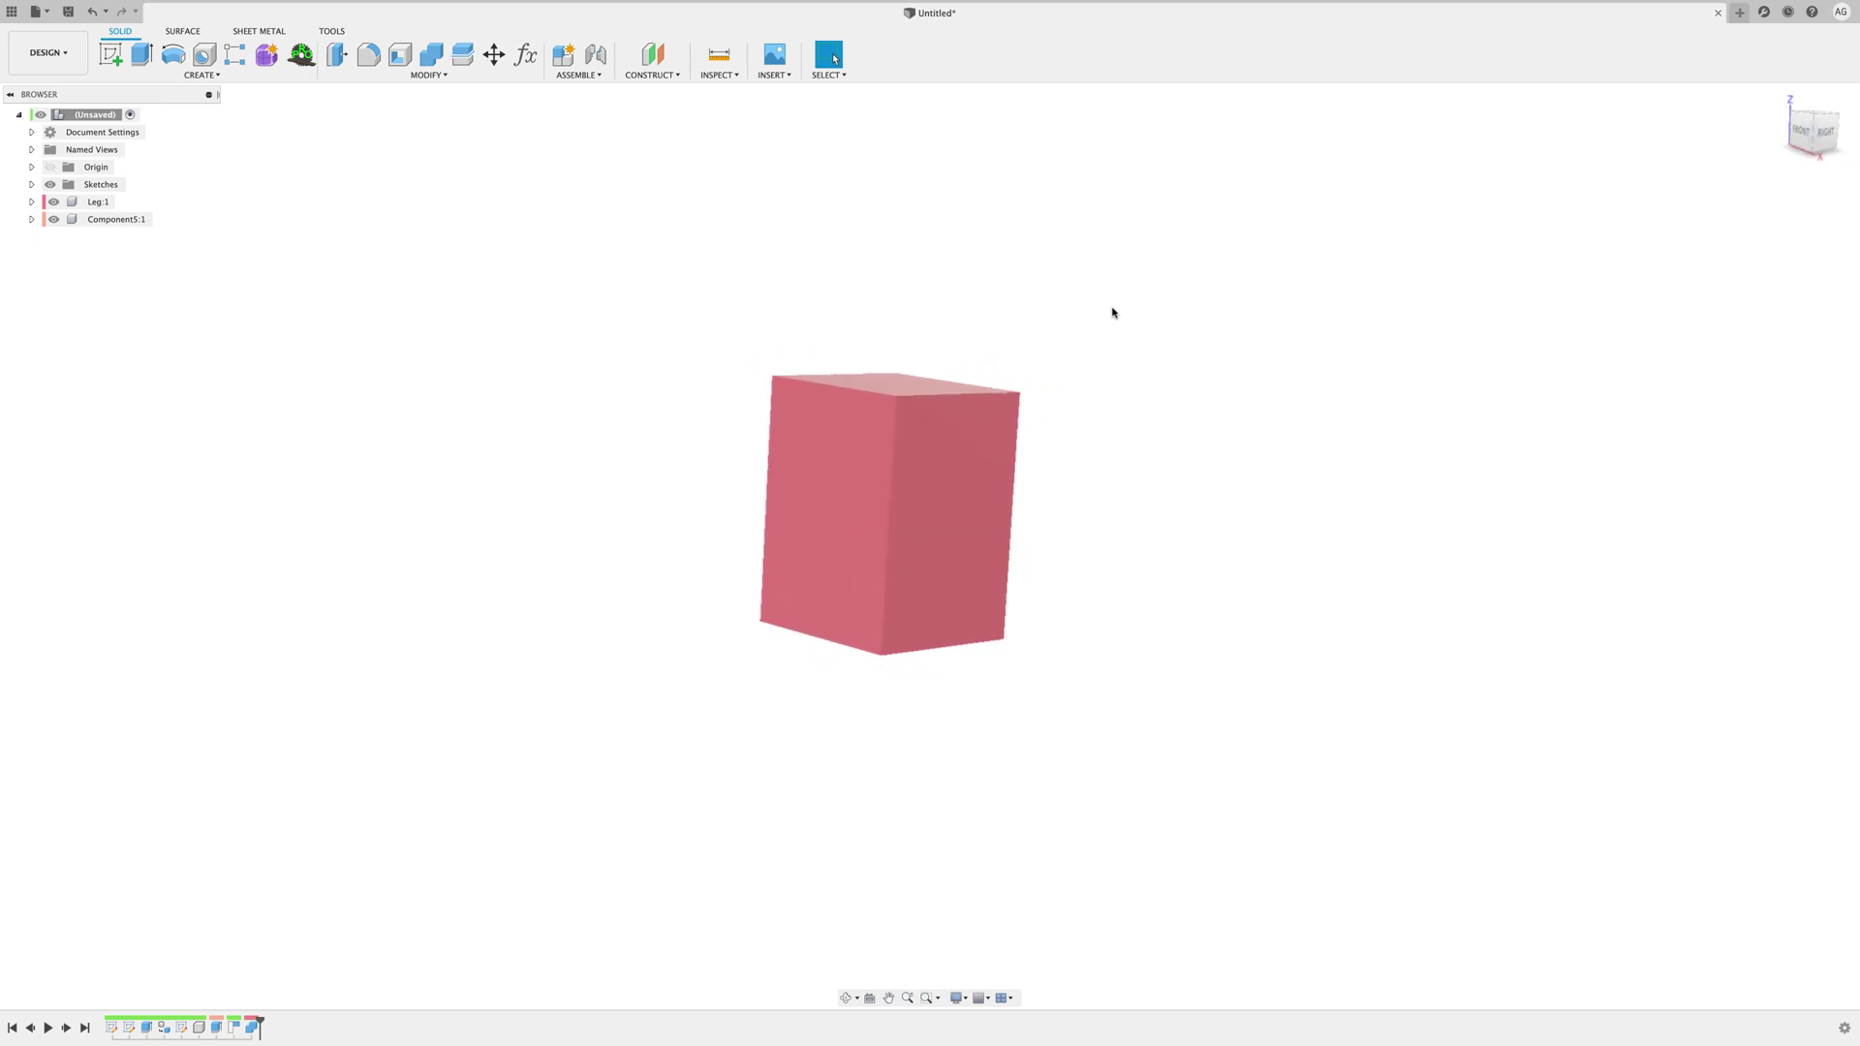
shift+middle_drag(1112, 312, 1112, 312)
scroll(1112, 312, up, 3)
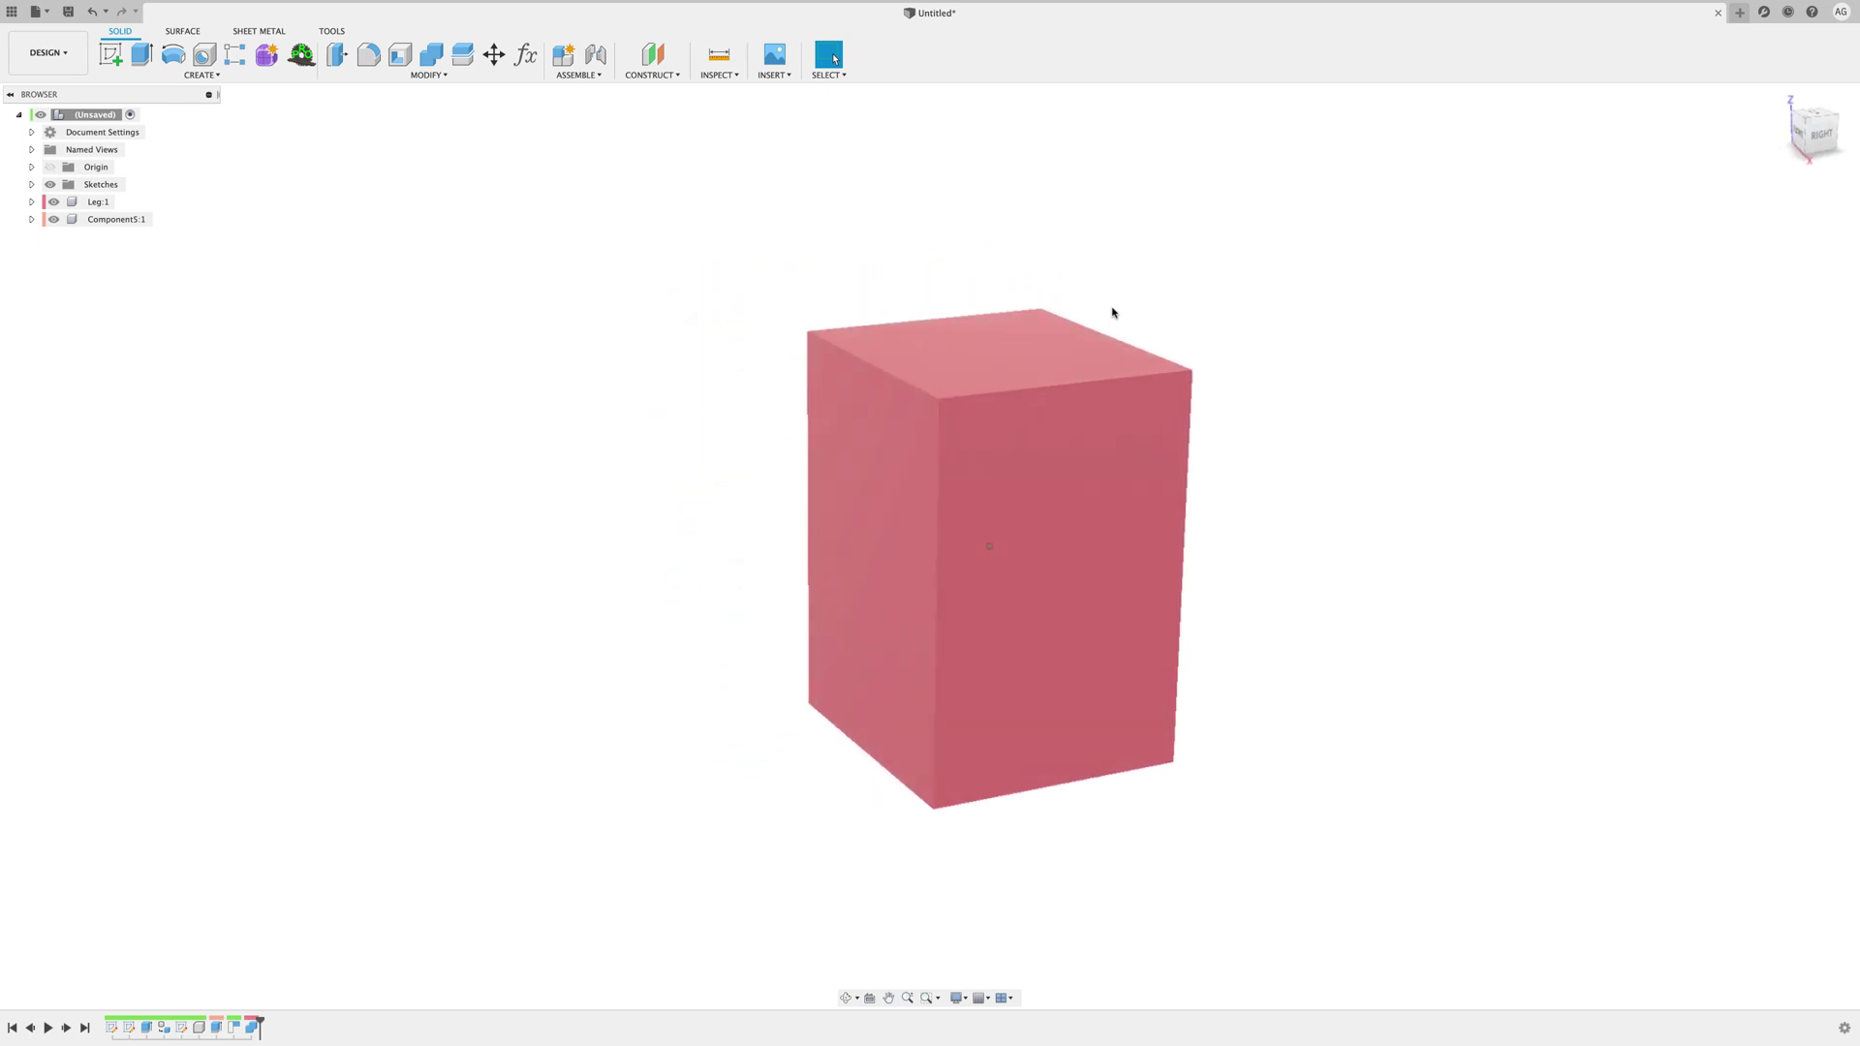
scroll(1112, 311, down, 2)
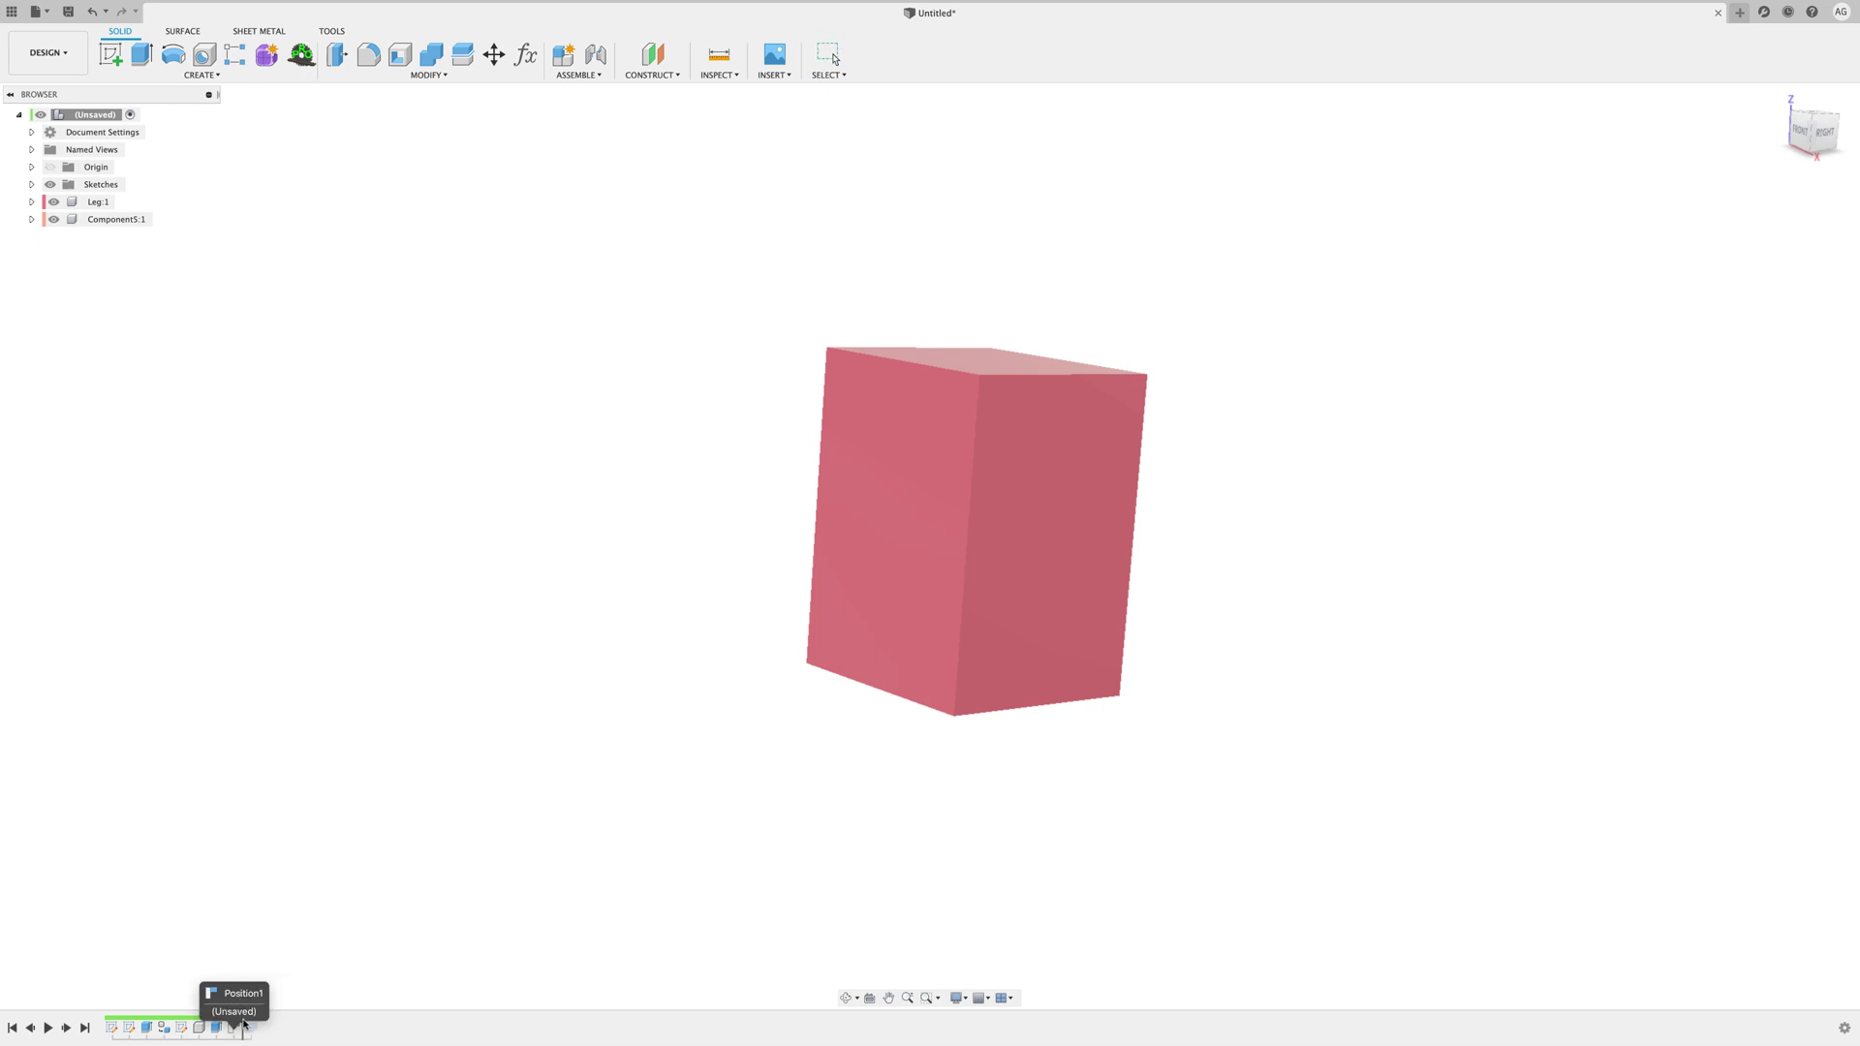
Step: Roll the history marker back and delete the captured position and the intersect feature to restore the full leg and rail
drag(245, 1024, 260, 1025)
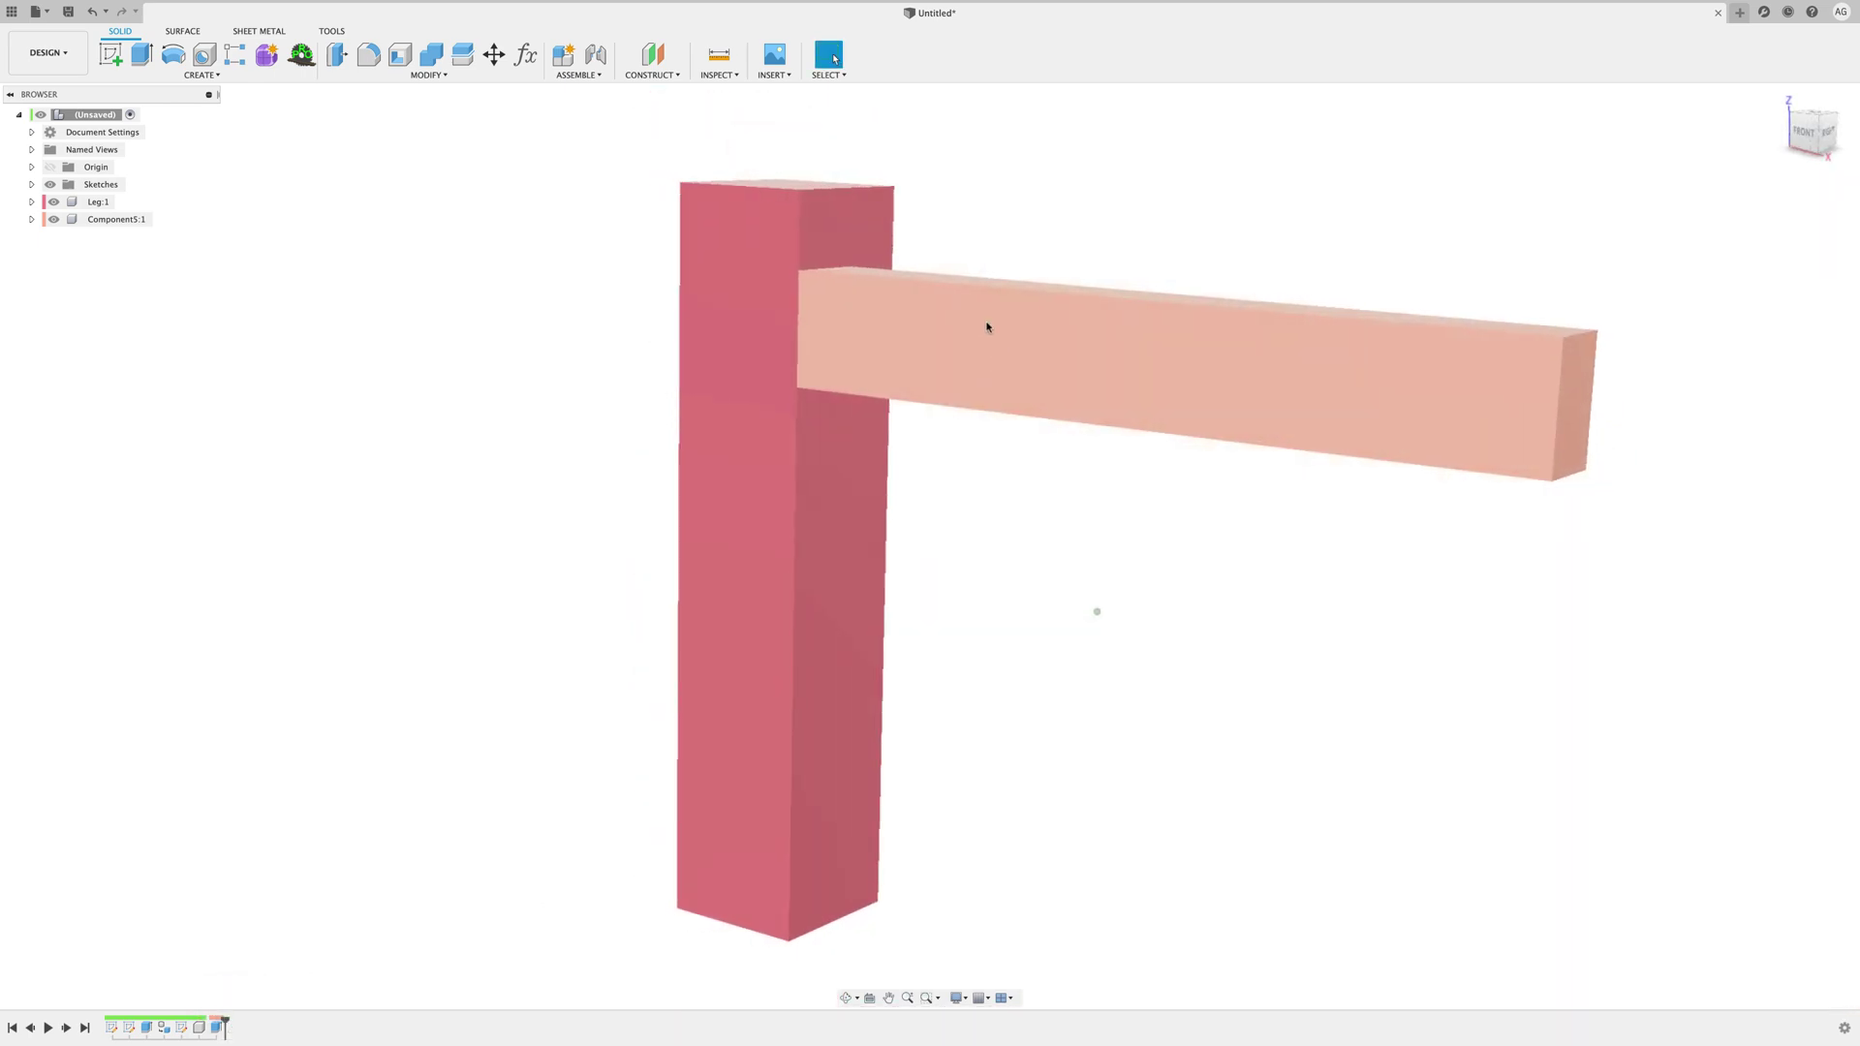
shift+middle_drag(987, 328, 869, 338)
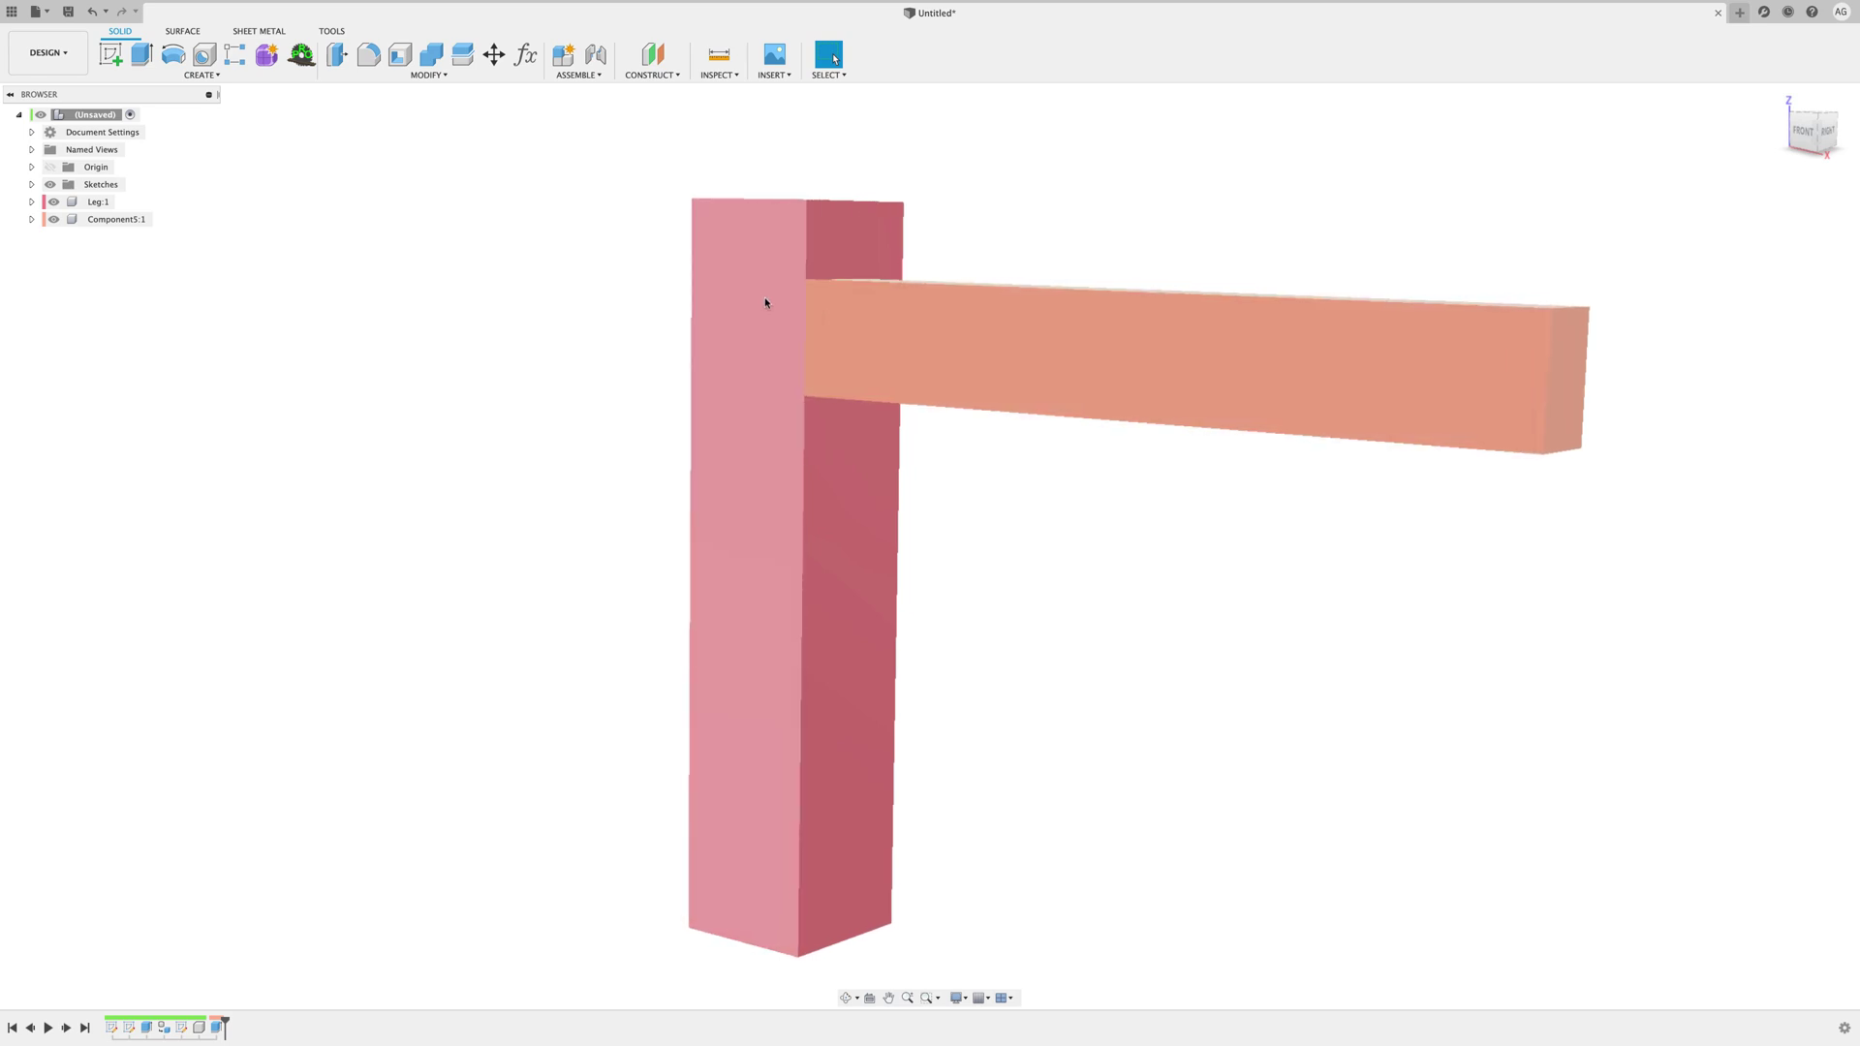
shift+middle_drag(773, 307, 896, 333)
scroll(864, 335, up, 2)
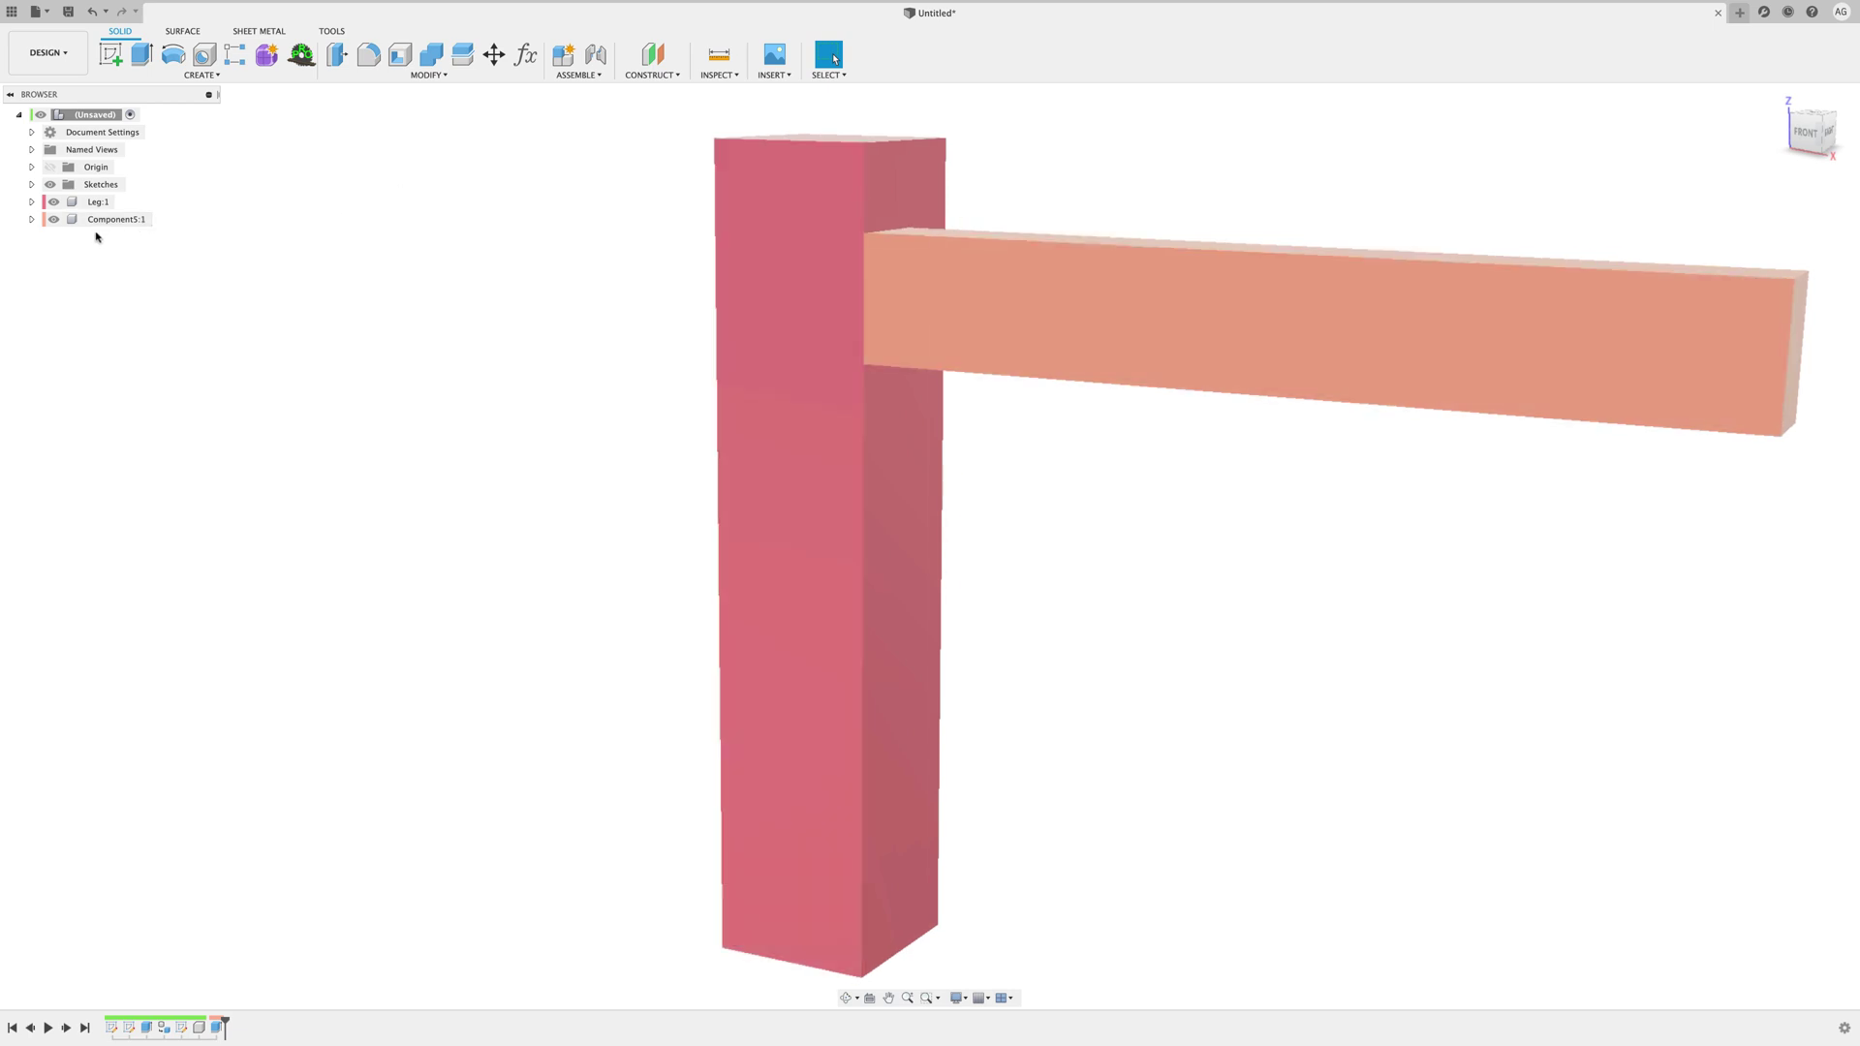
Step: Hide the leg and sketch a small rectangle inside the rail's end face on the leg side
click(54, 203)
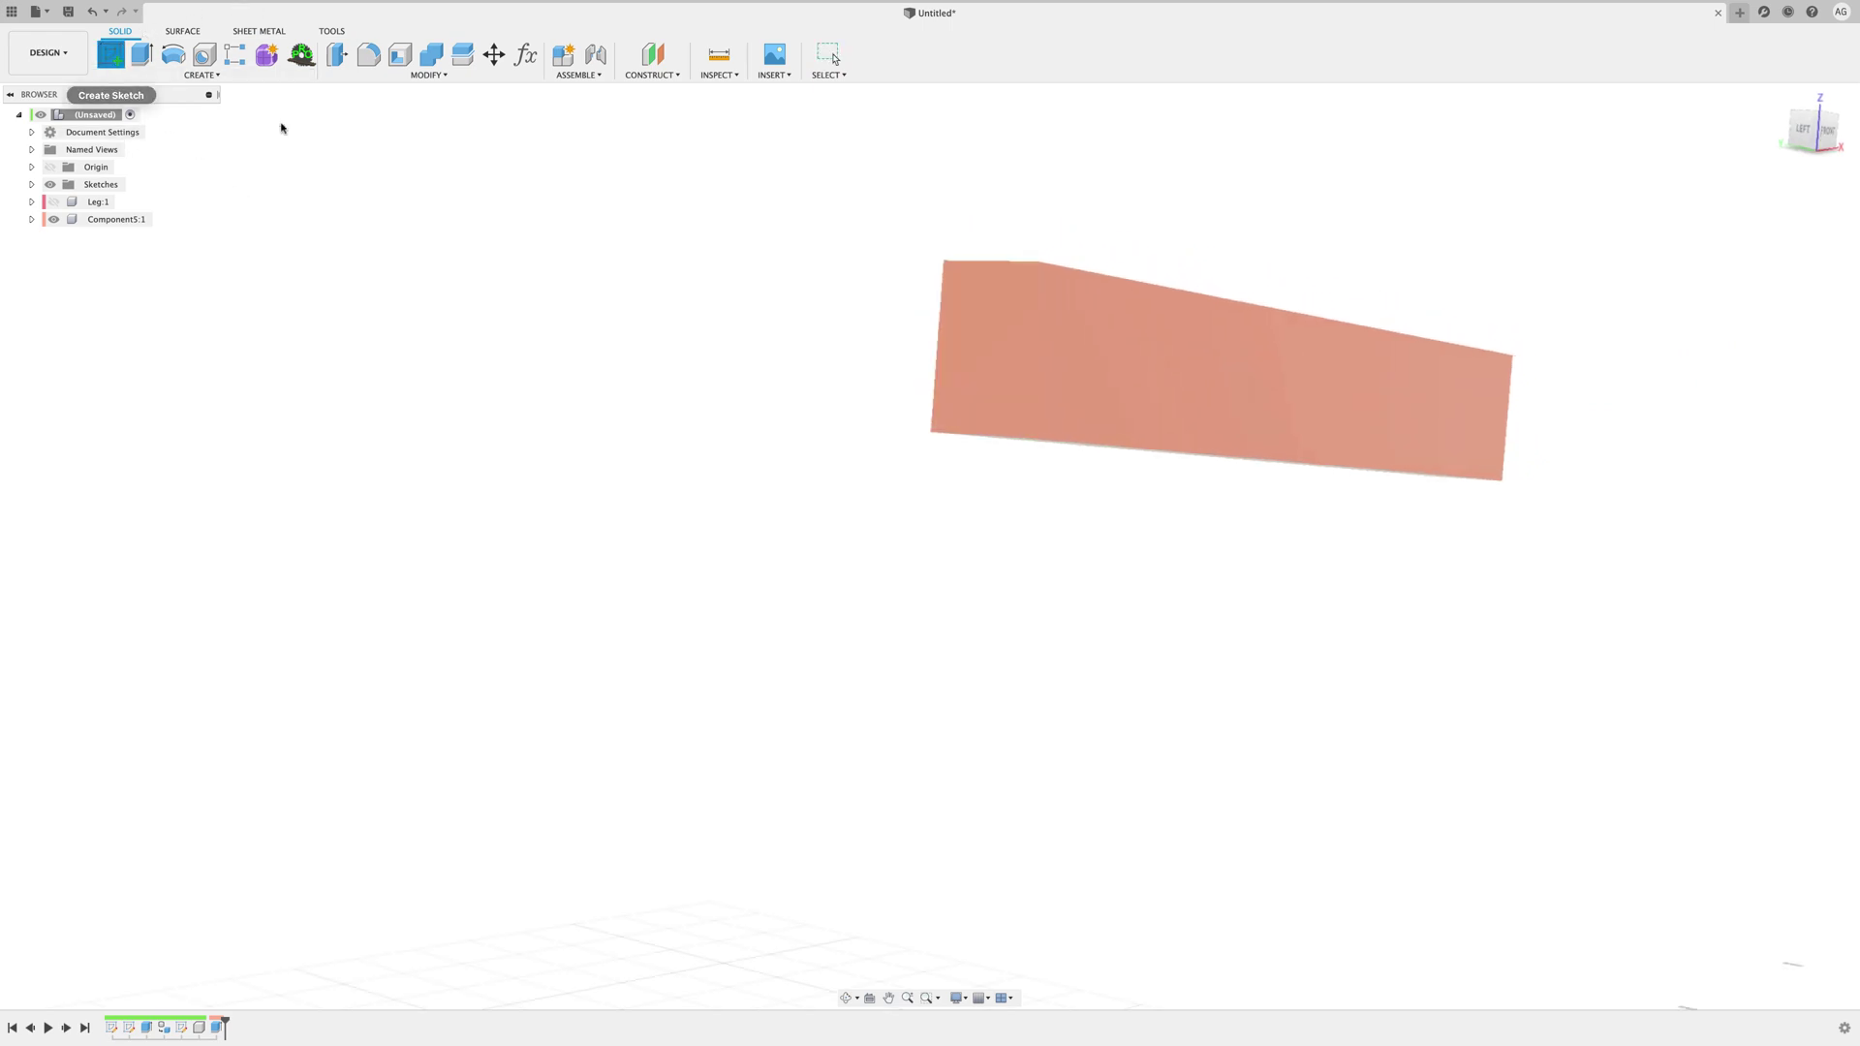
click(952, 326)
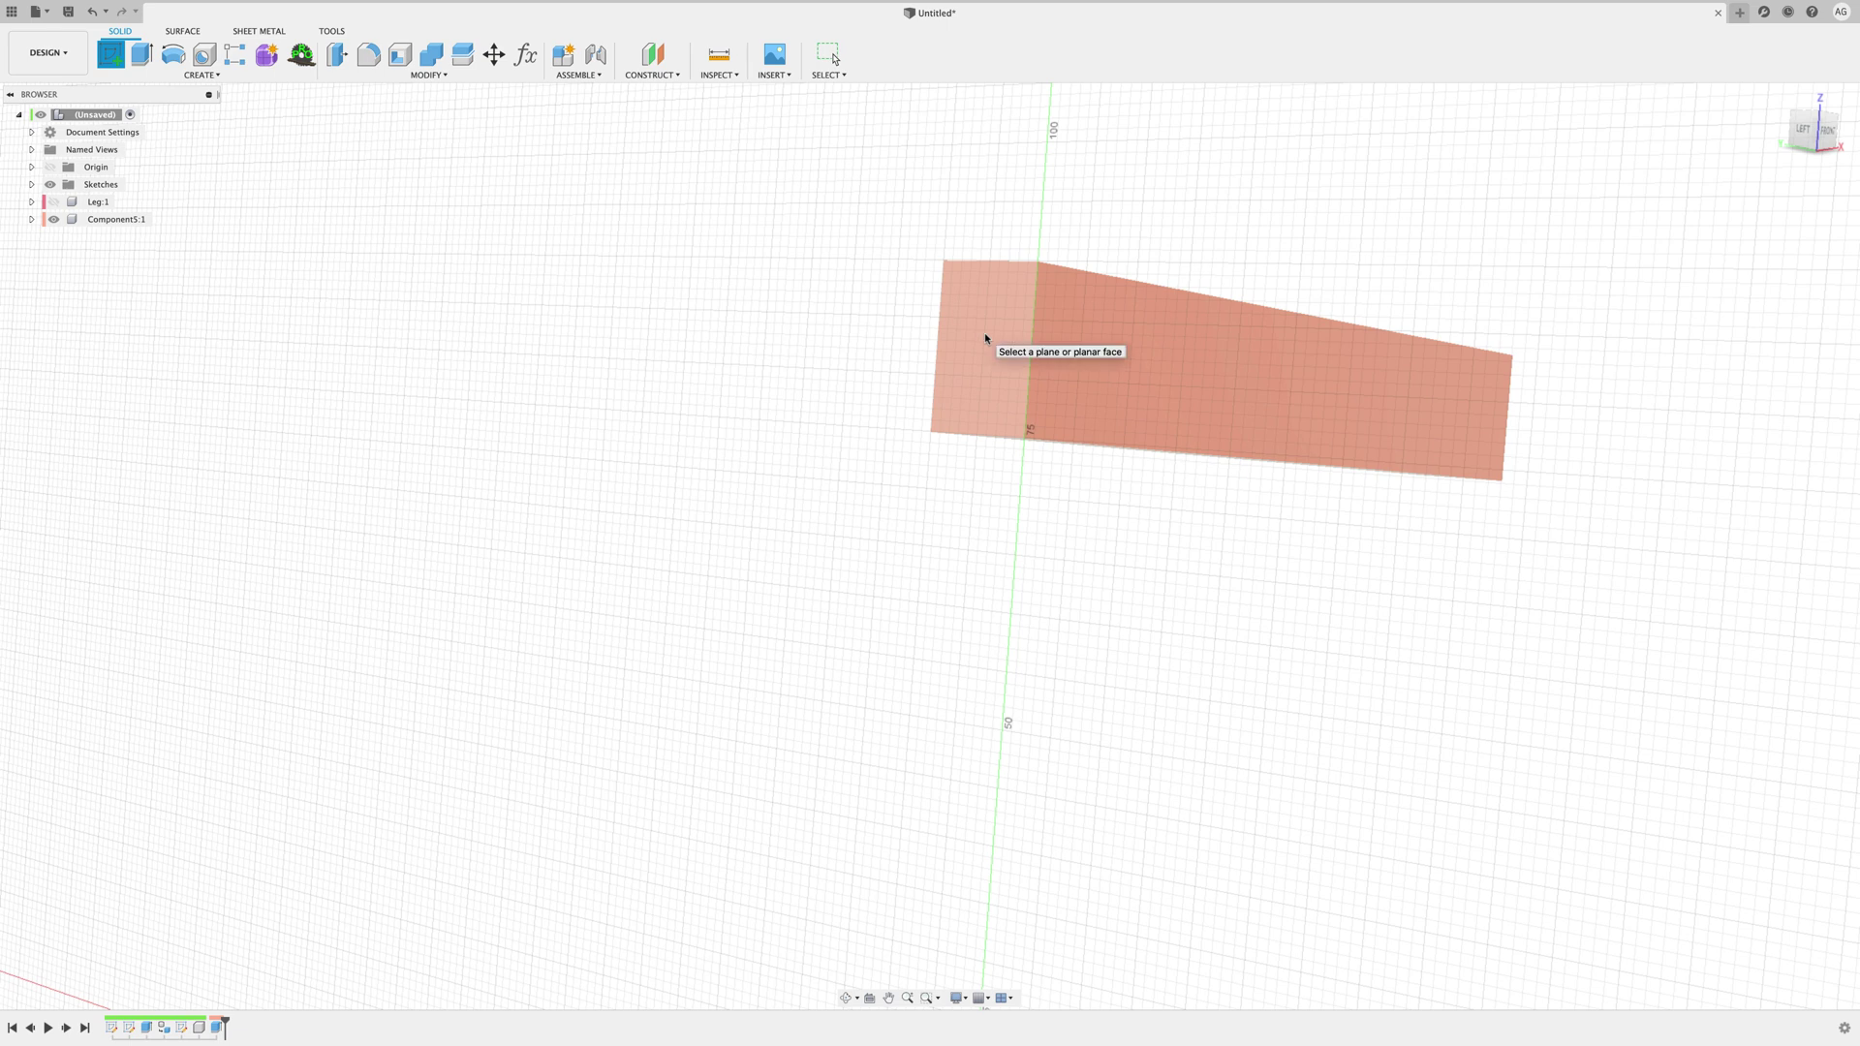
click(984, 333)
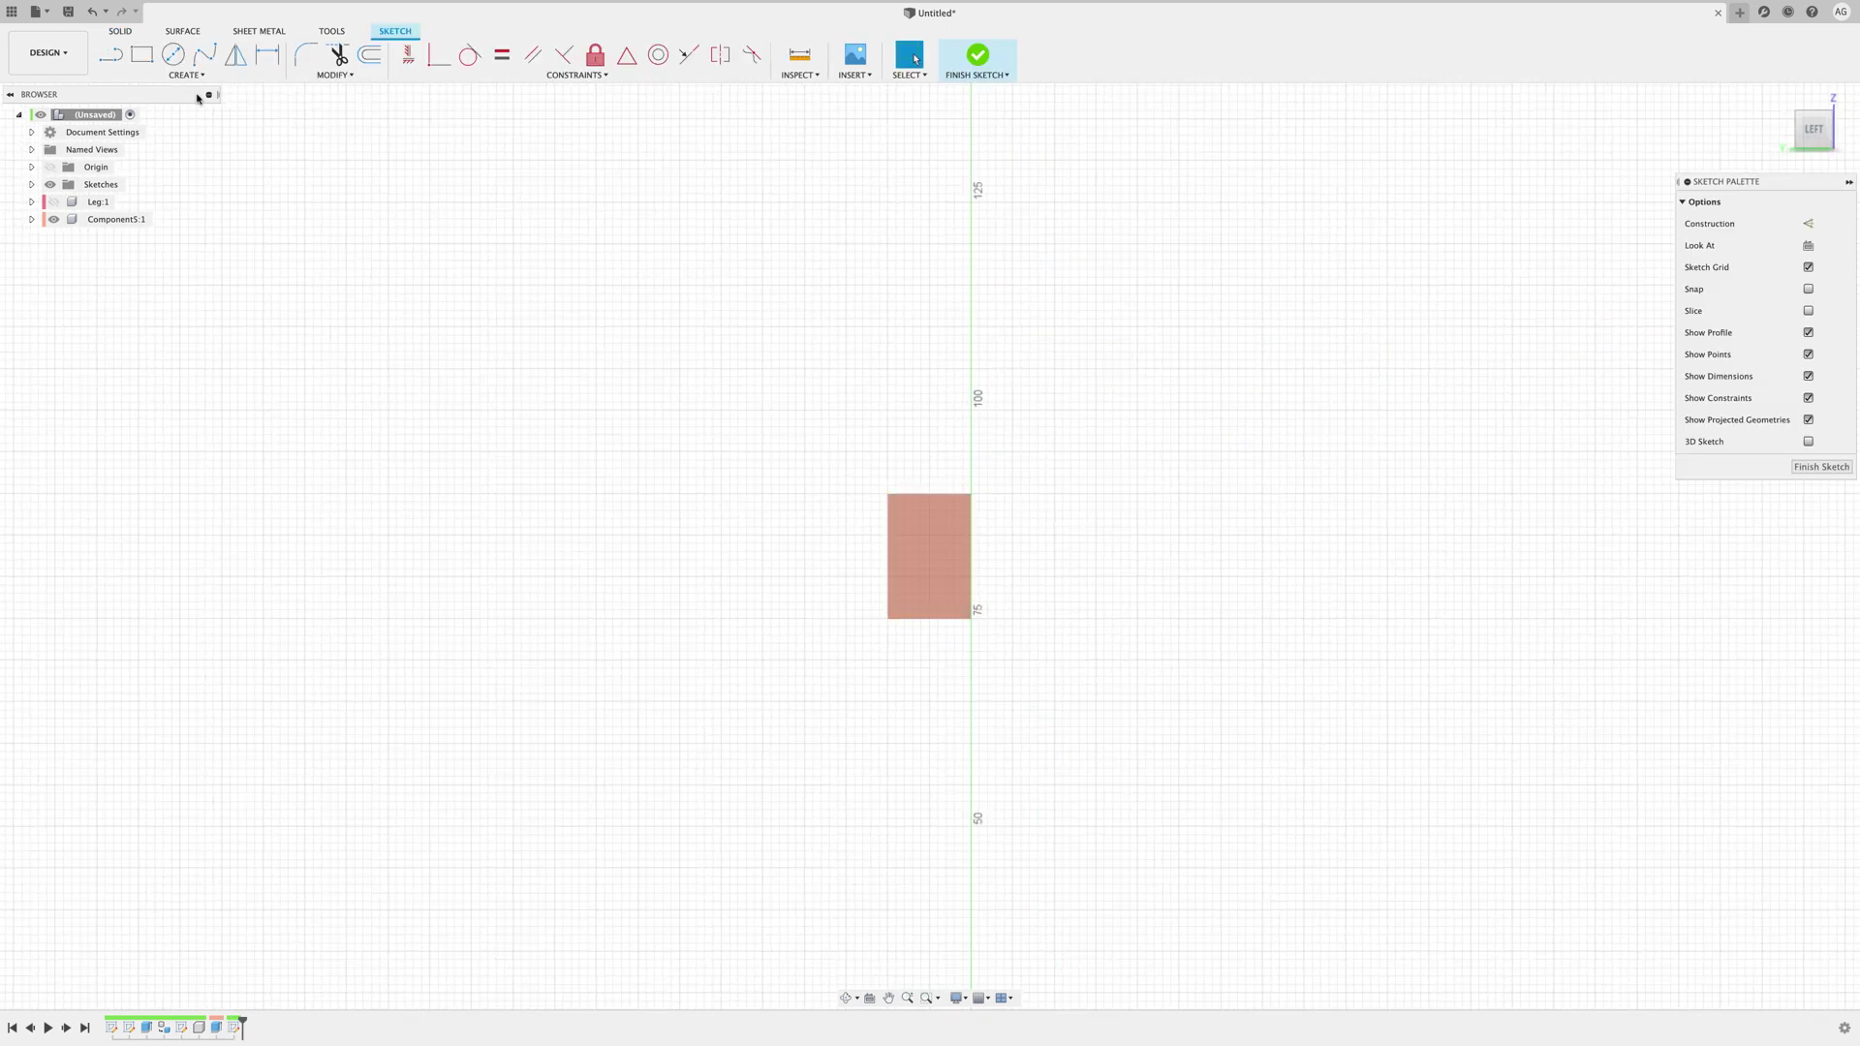
click(142, 55)
click(909, 525)
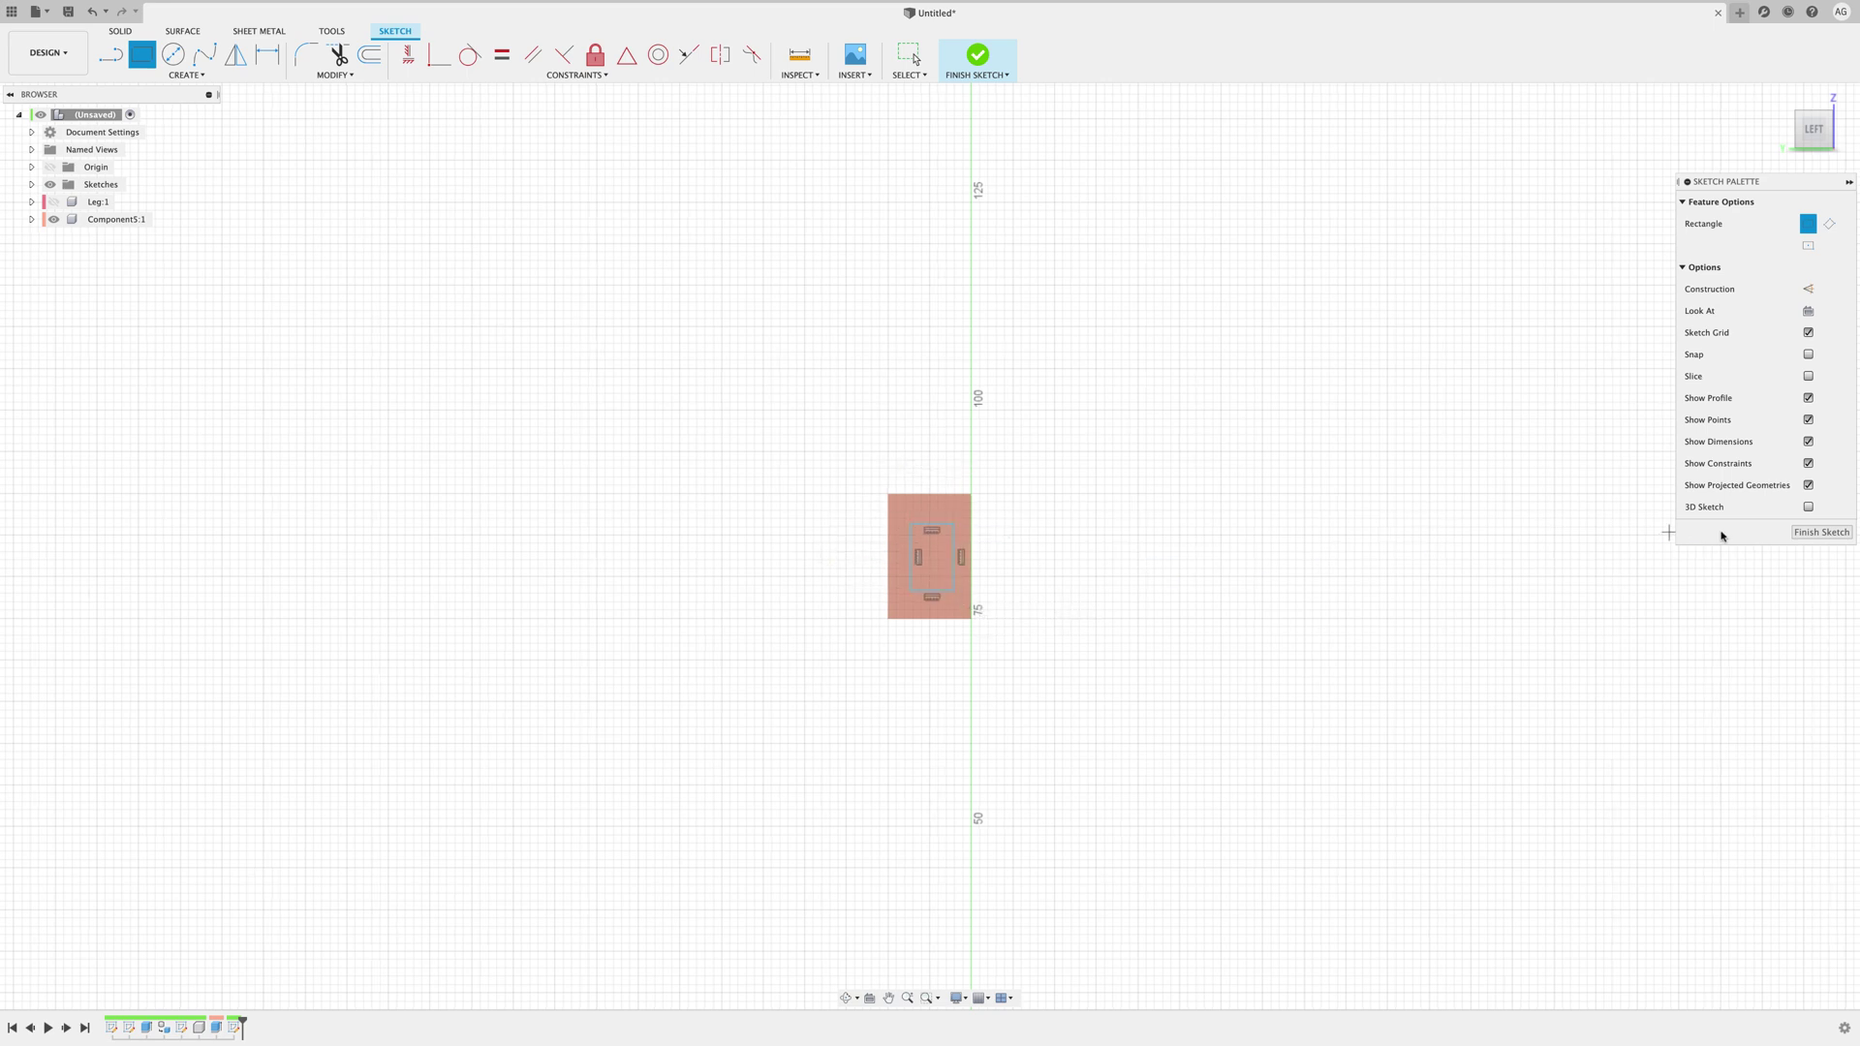
click(1810, 534)
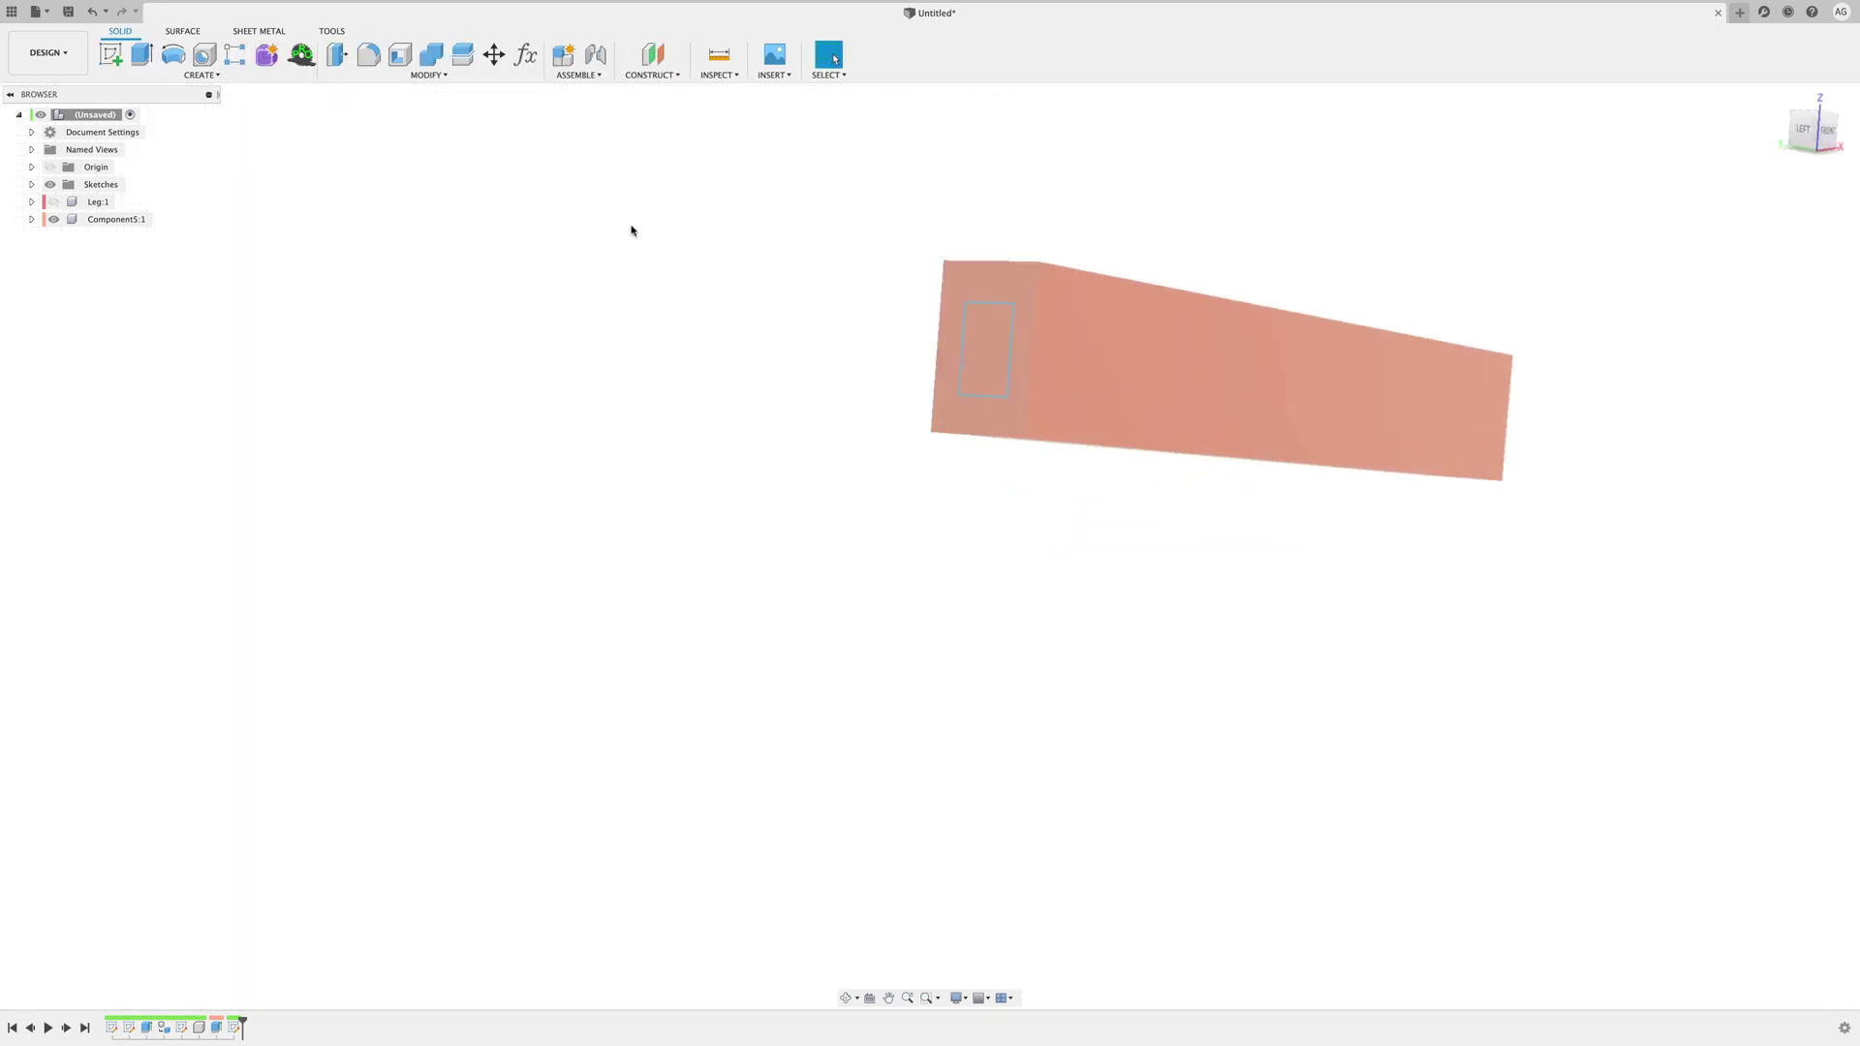
Step: Extrude the small rectangle 14 mm outward from the rail's end as a tenon, using the Join operation
click(143, 55)
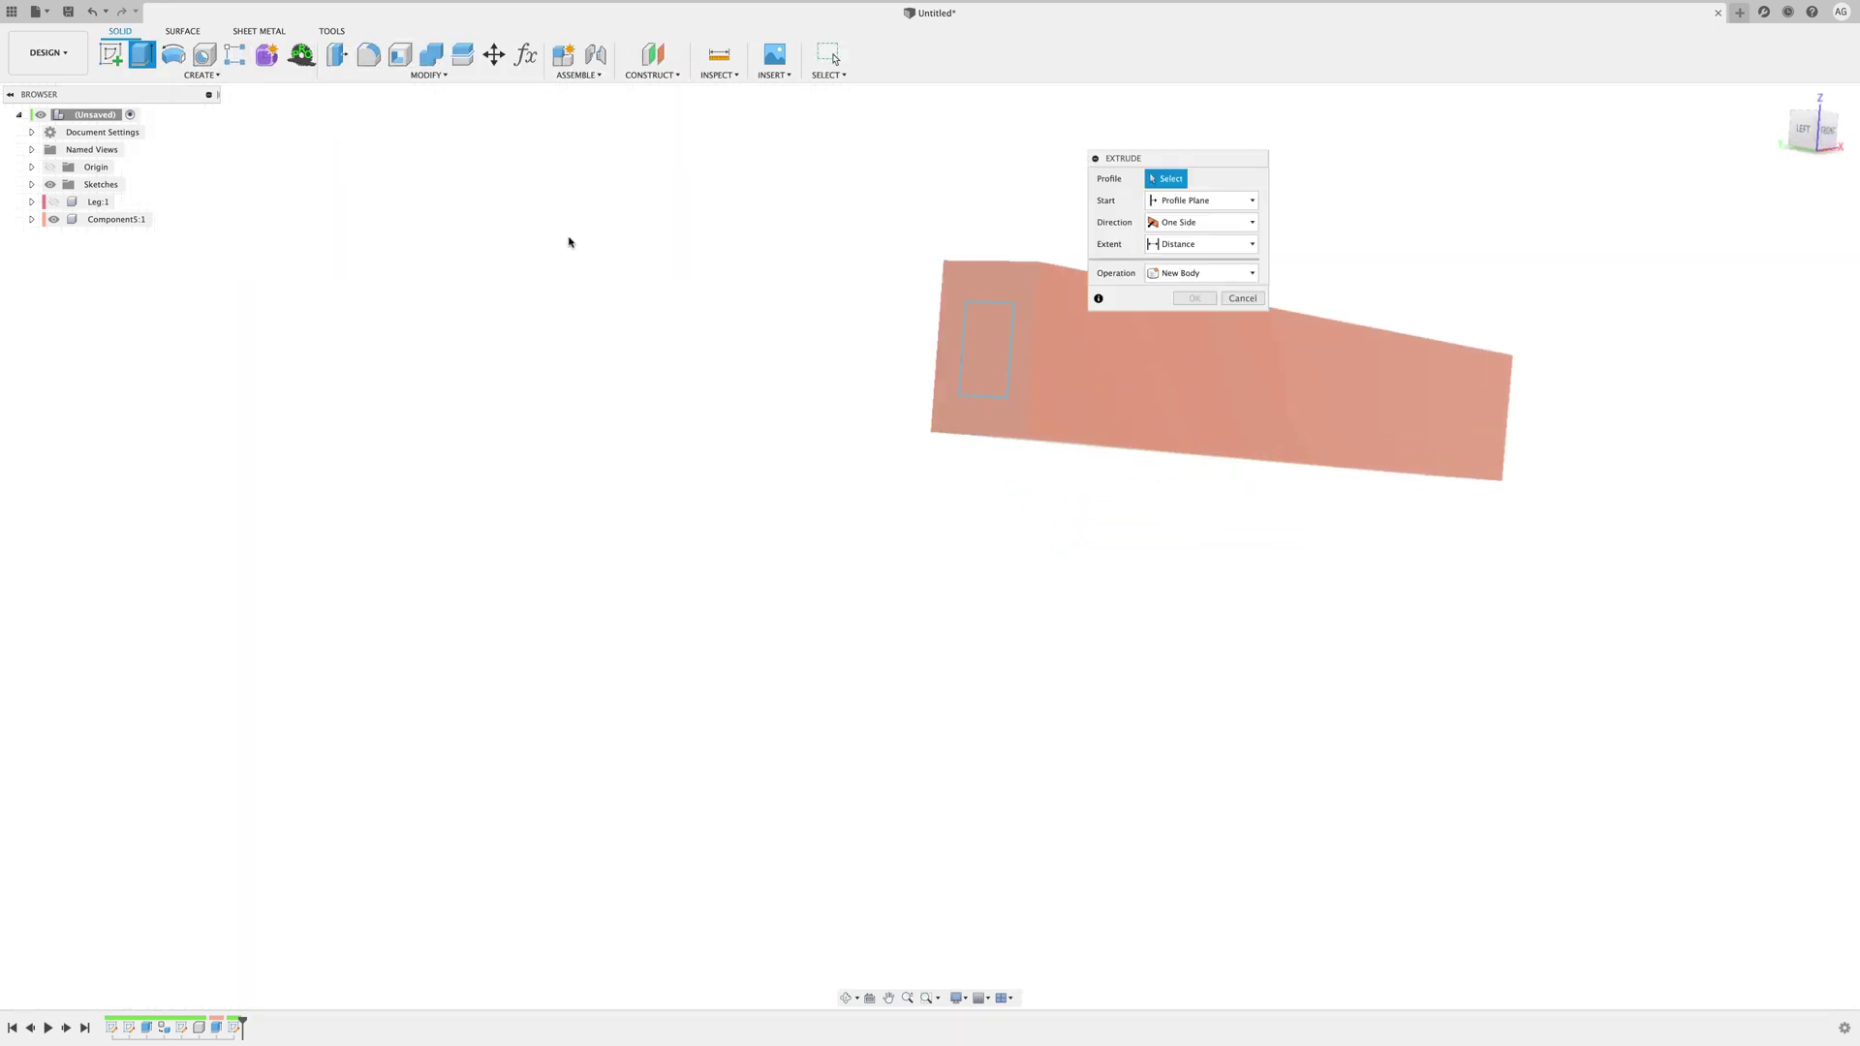
click(979, 362)
drag(977, 349, 876, 335)
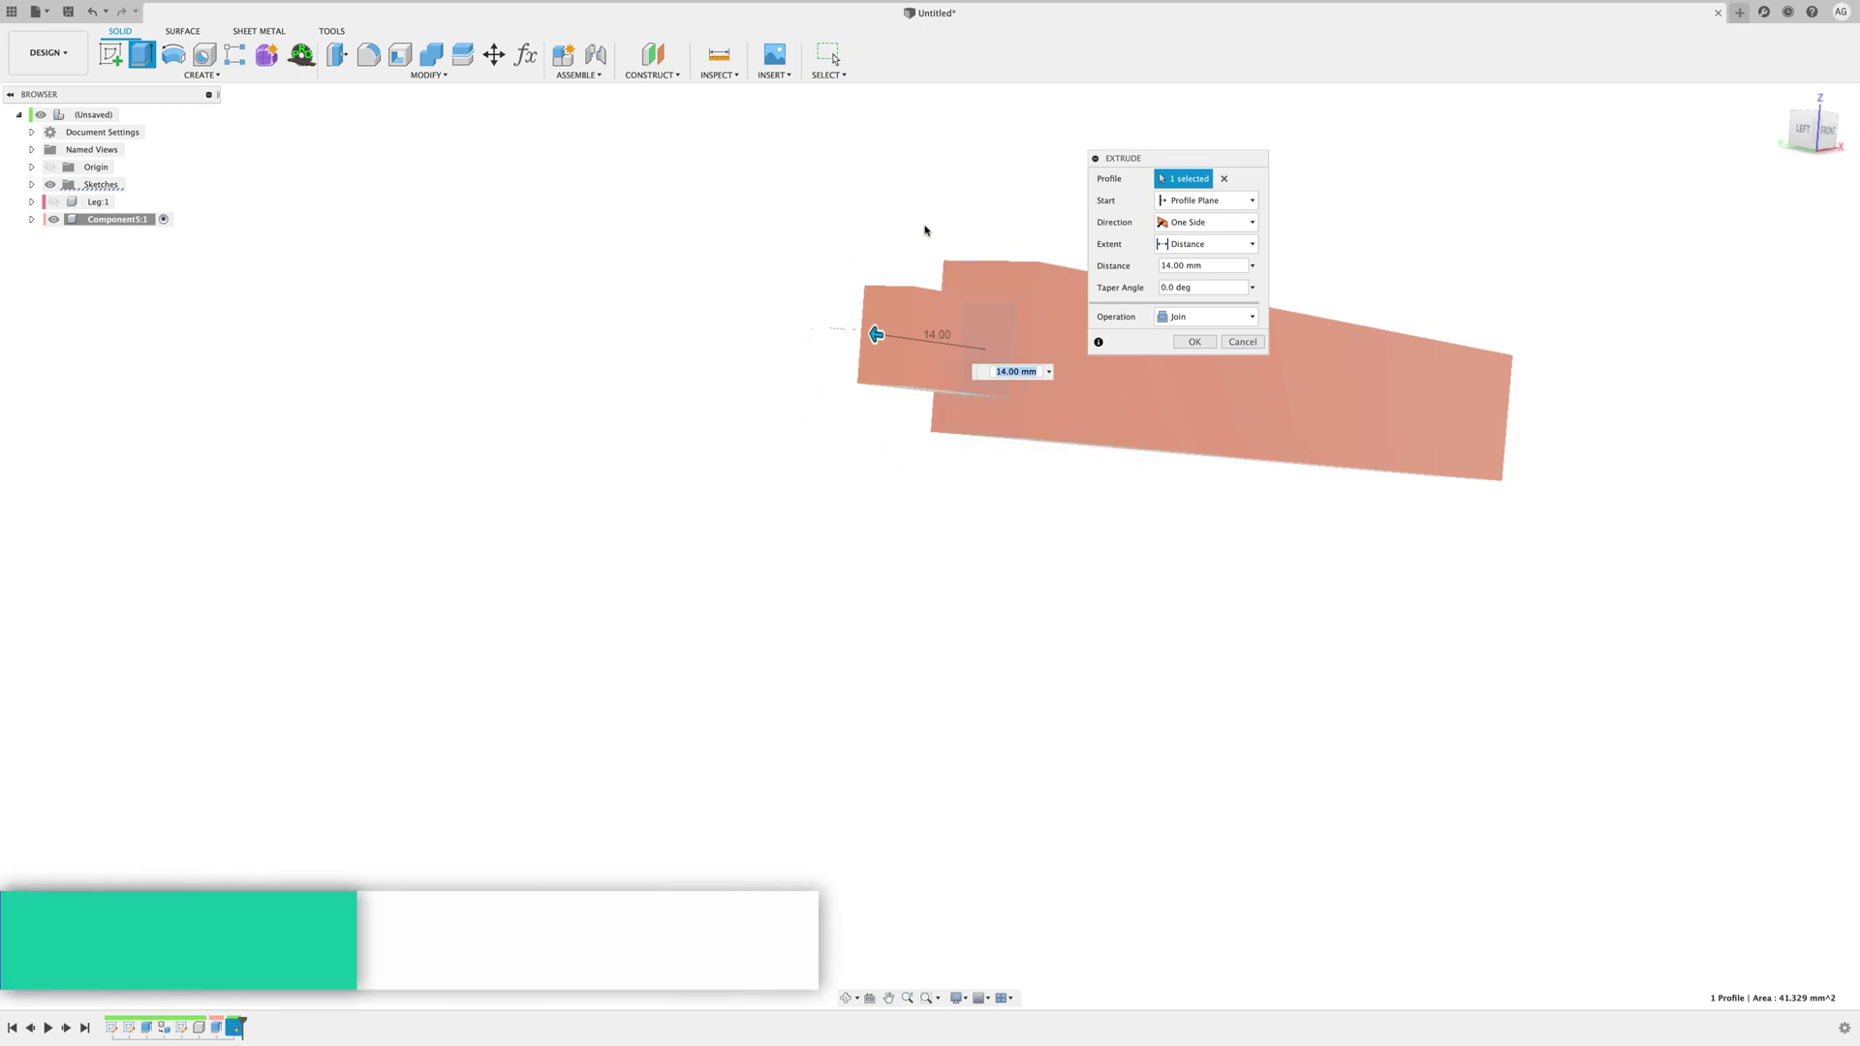
click(1192, 344)
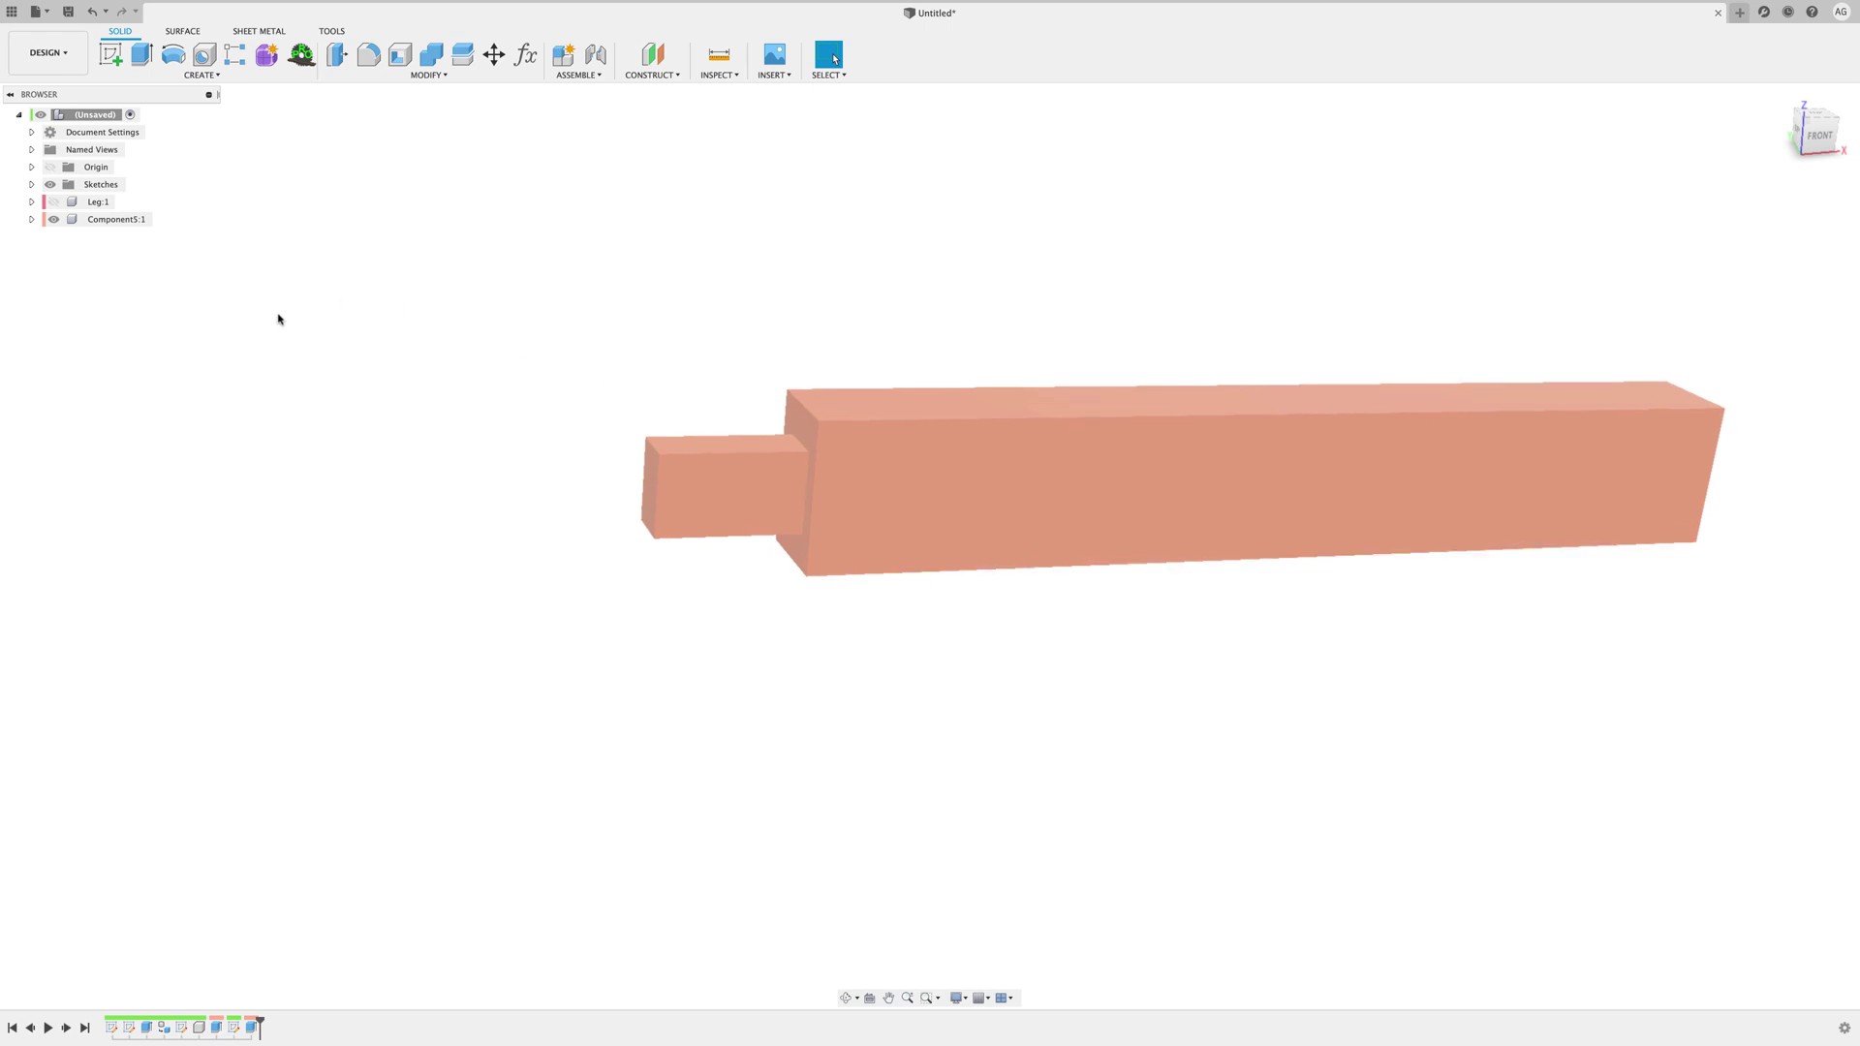
Step: Show the leg again and cut the rail with its tenon out of it using Combine, with New Component disabled and Keep Tools enabled
click(53, 202)
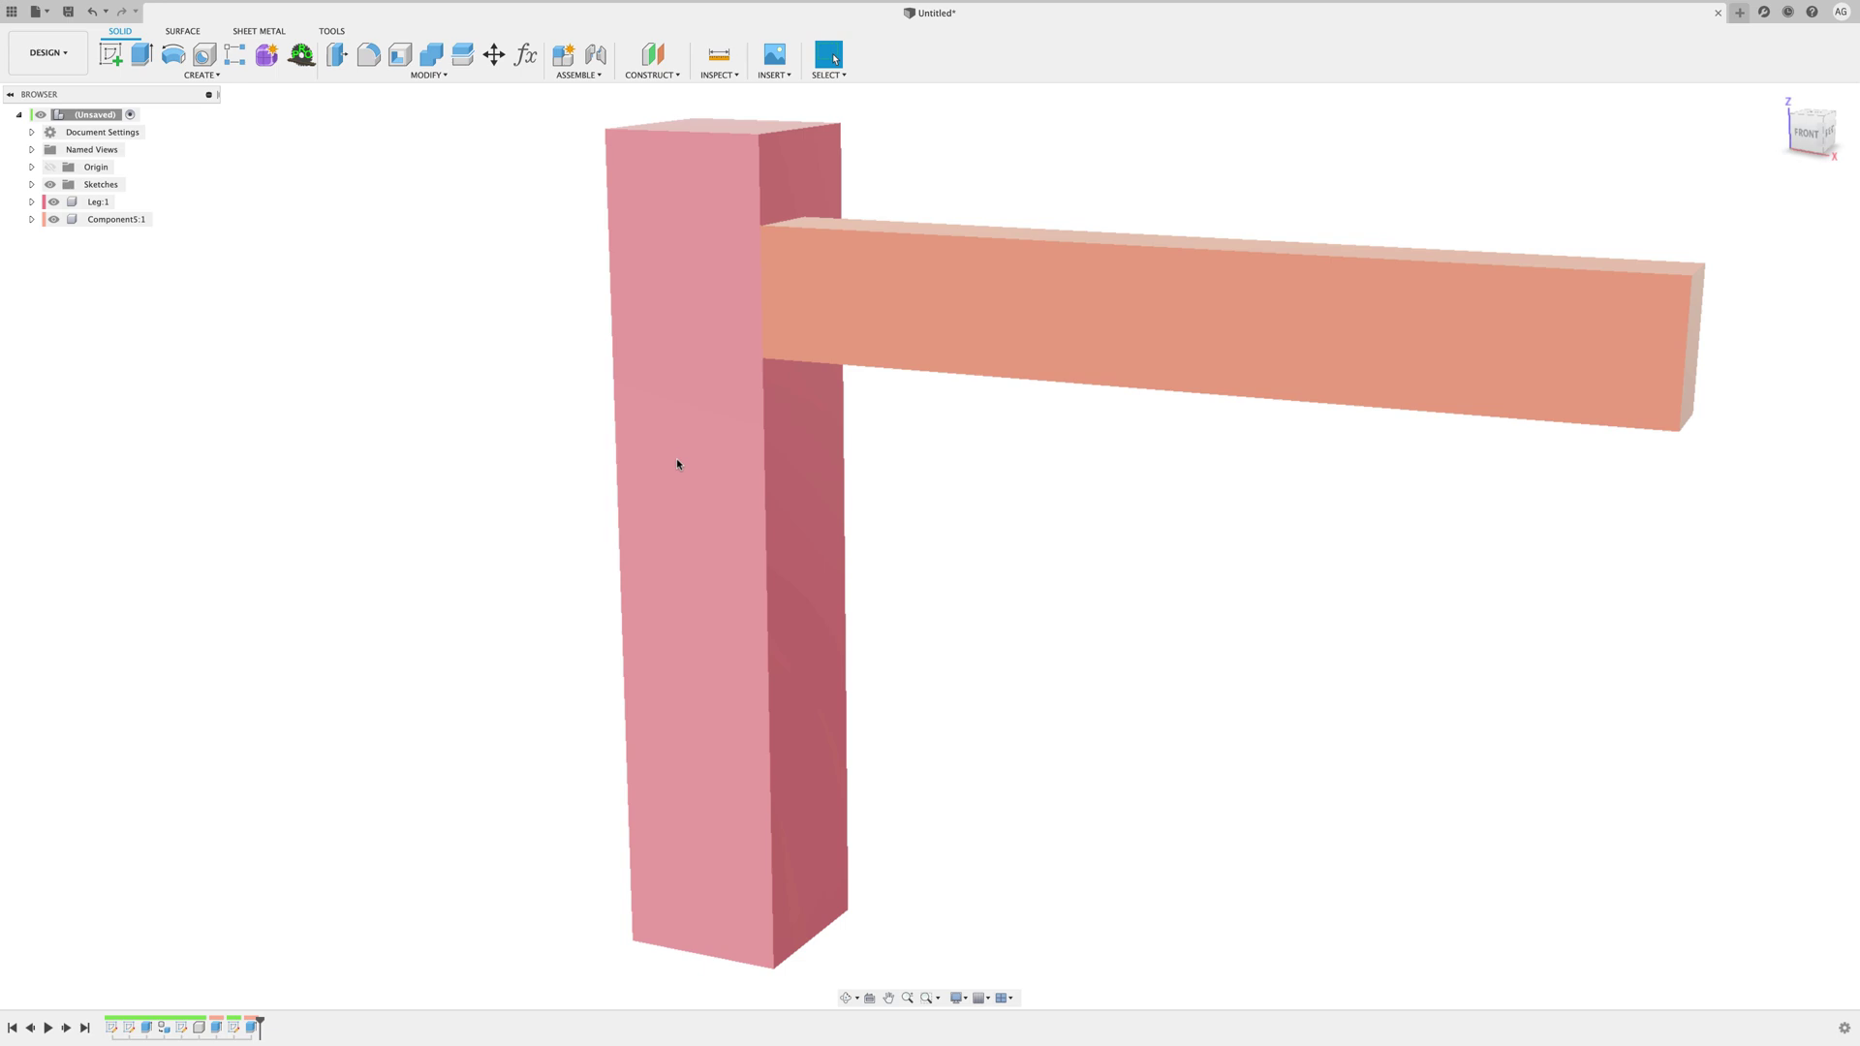
click(426, 60)
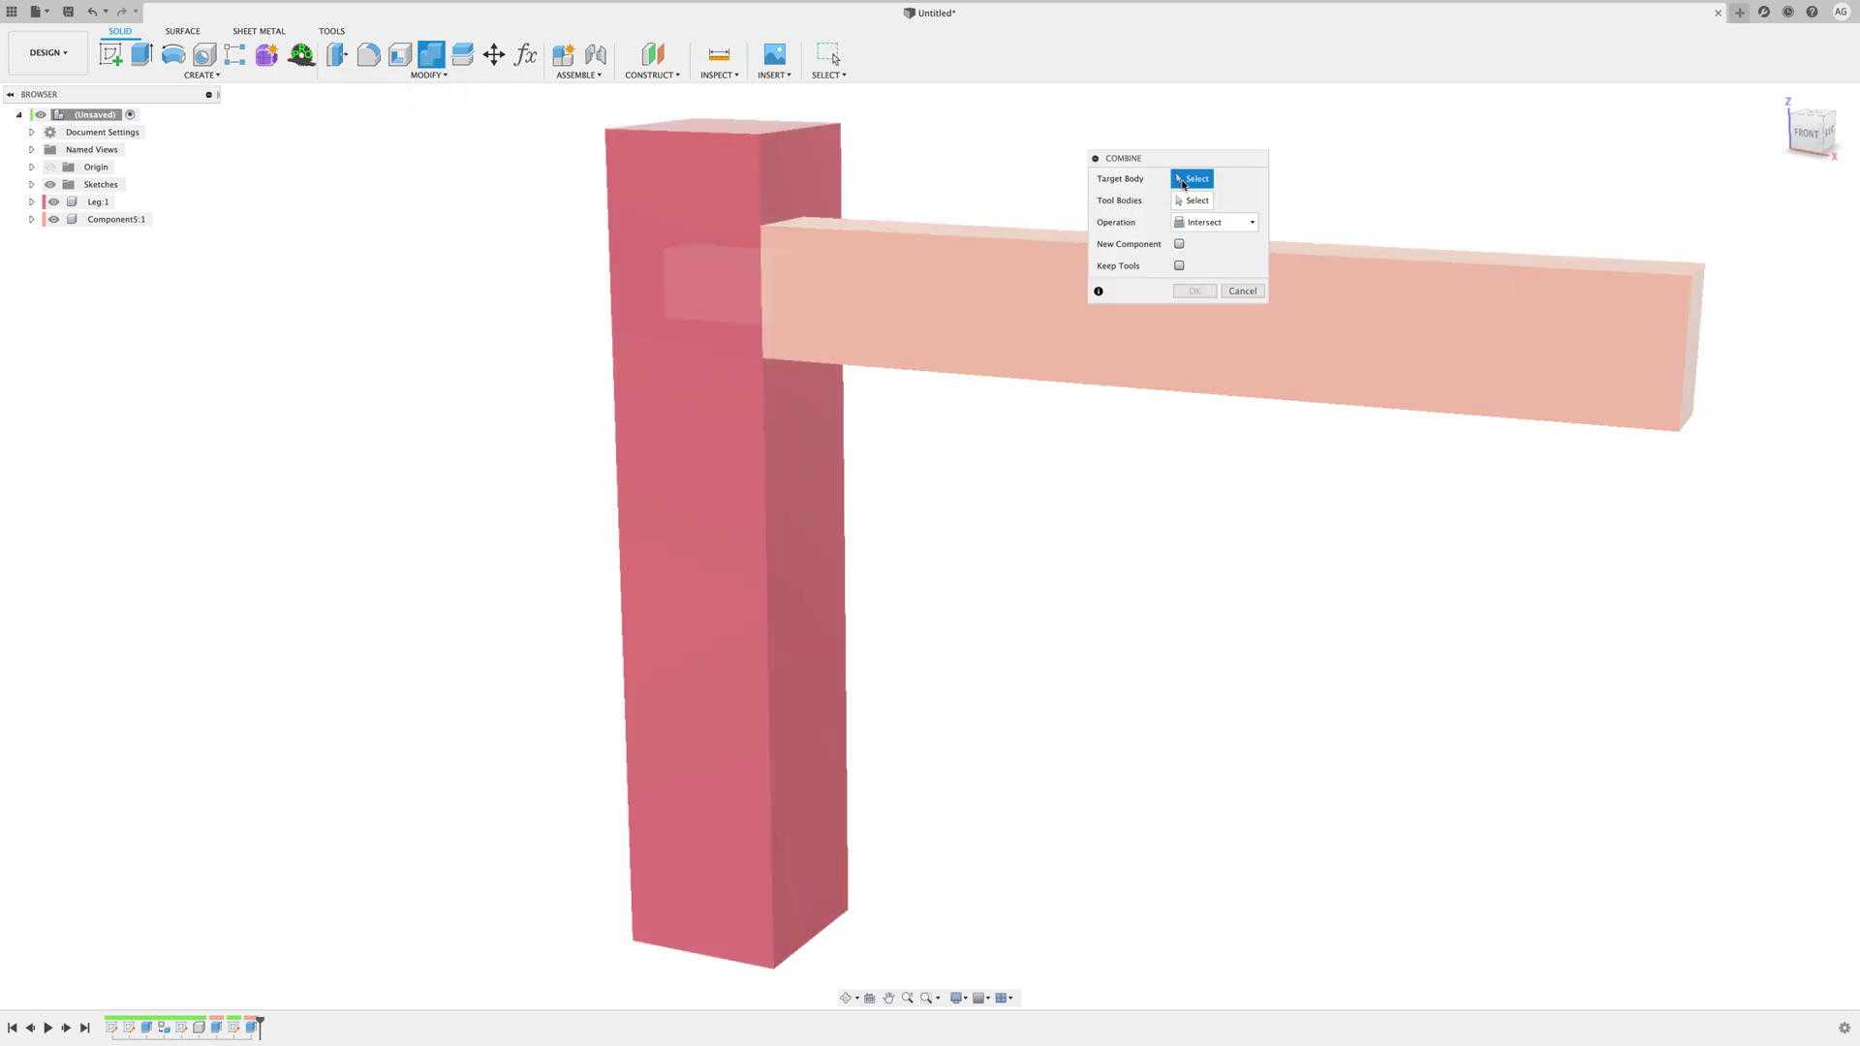
click(714, 178)
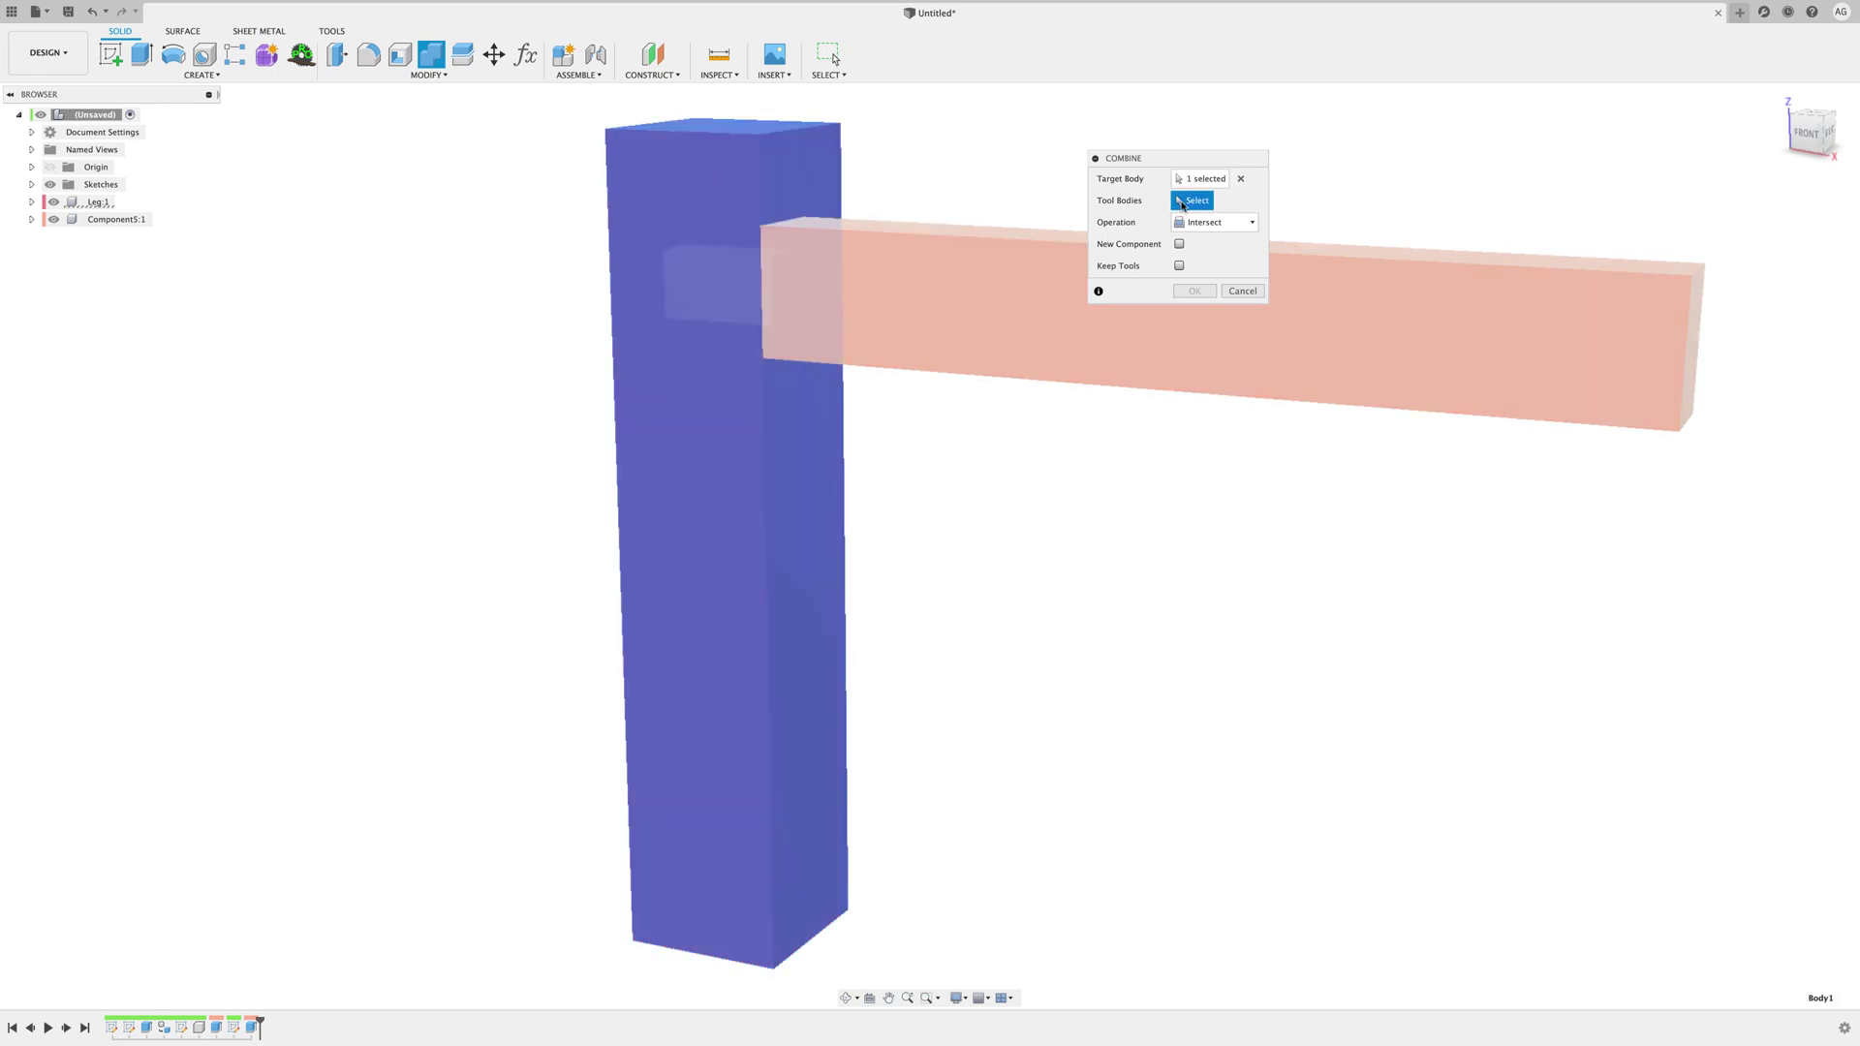
click(890, 278)
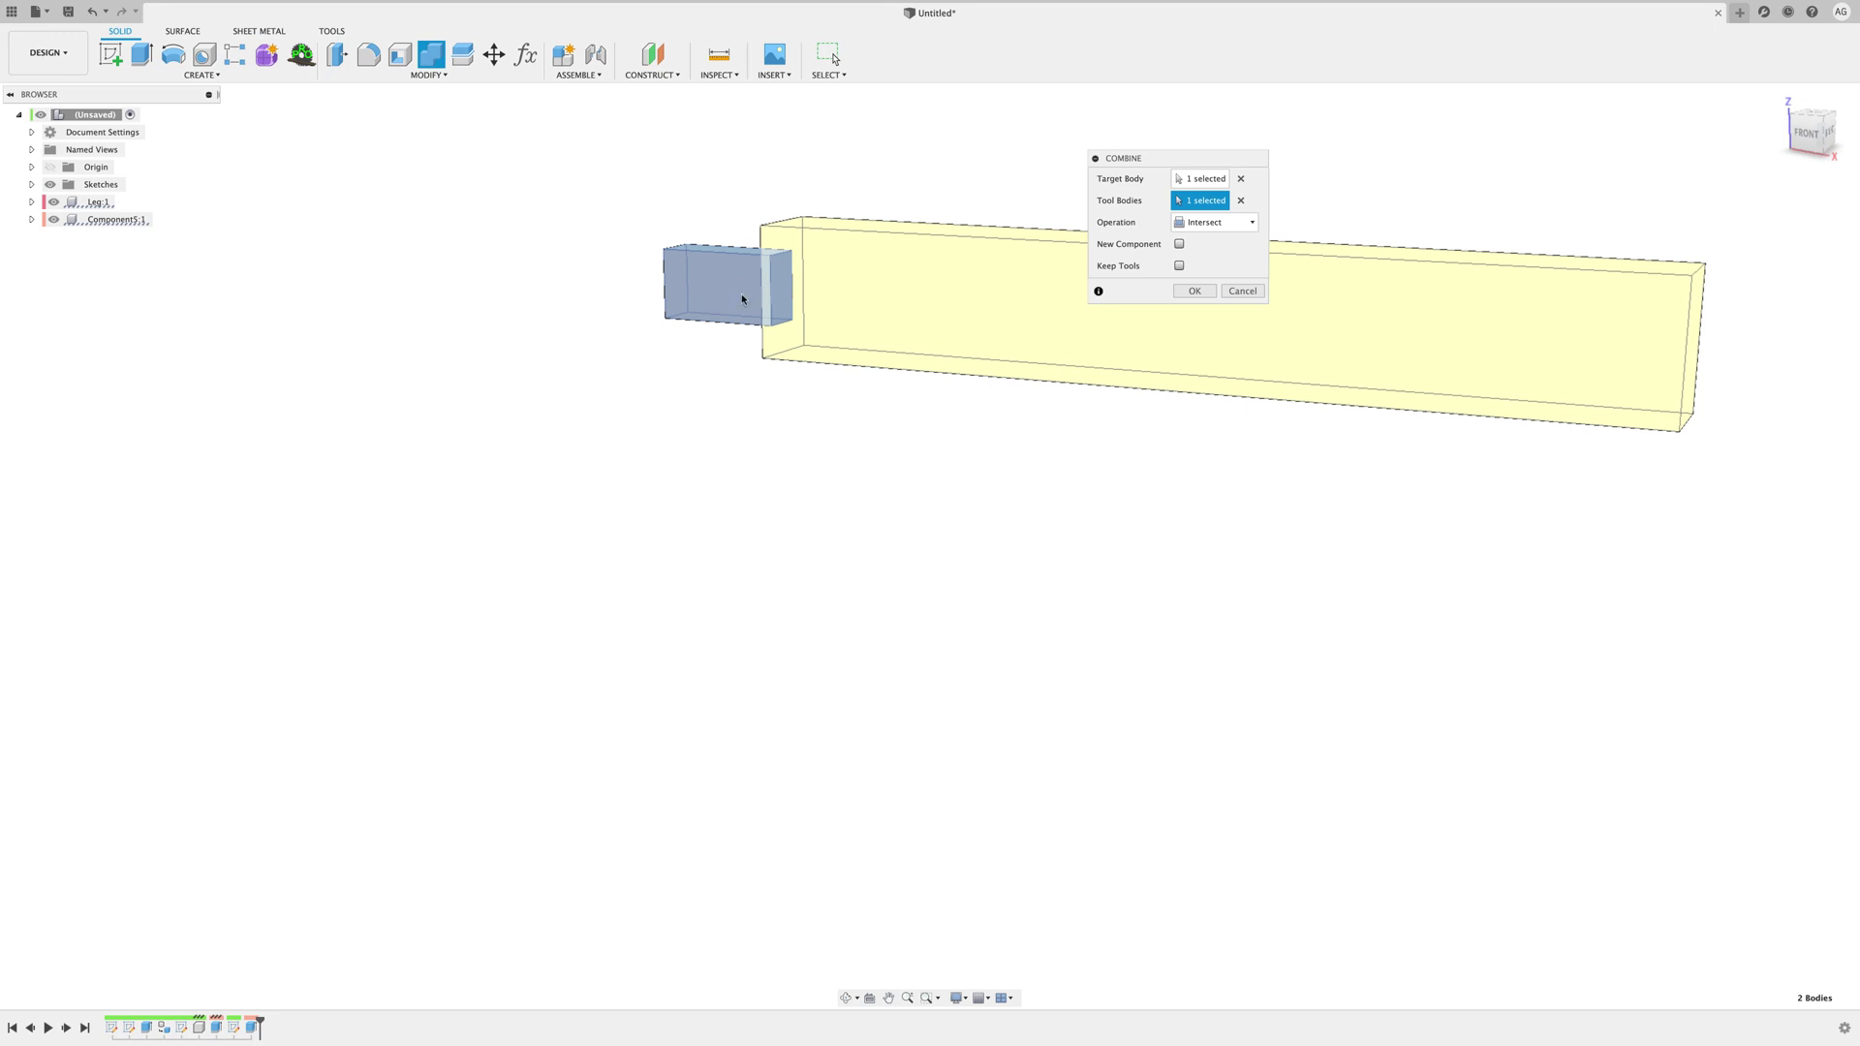
click(1239, 224)
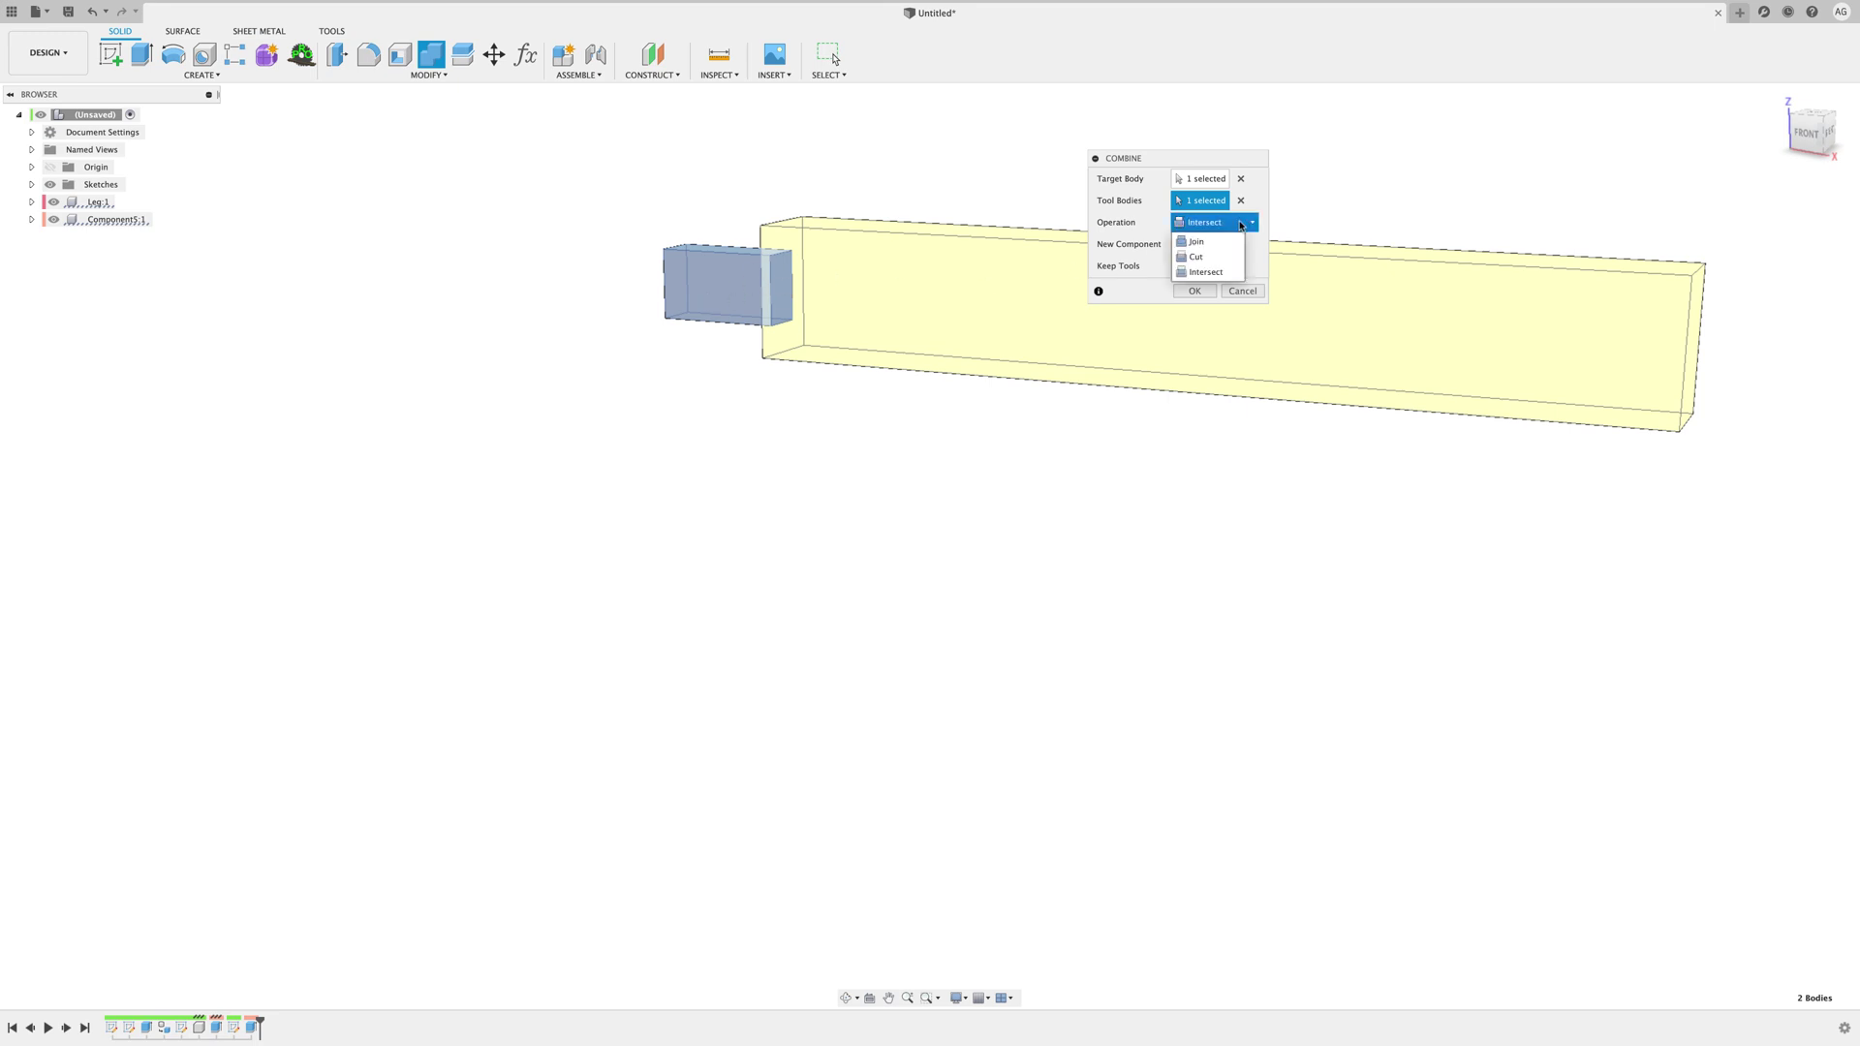
click(1197, 256)
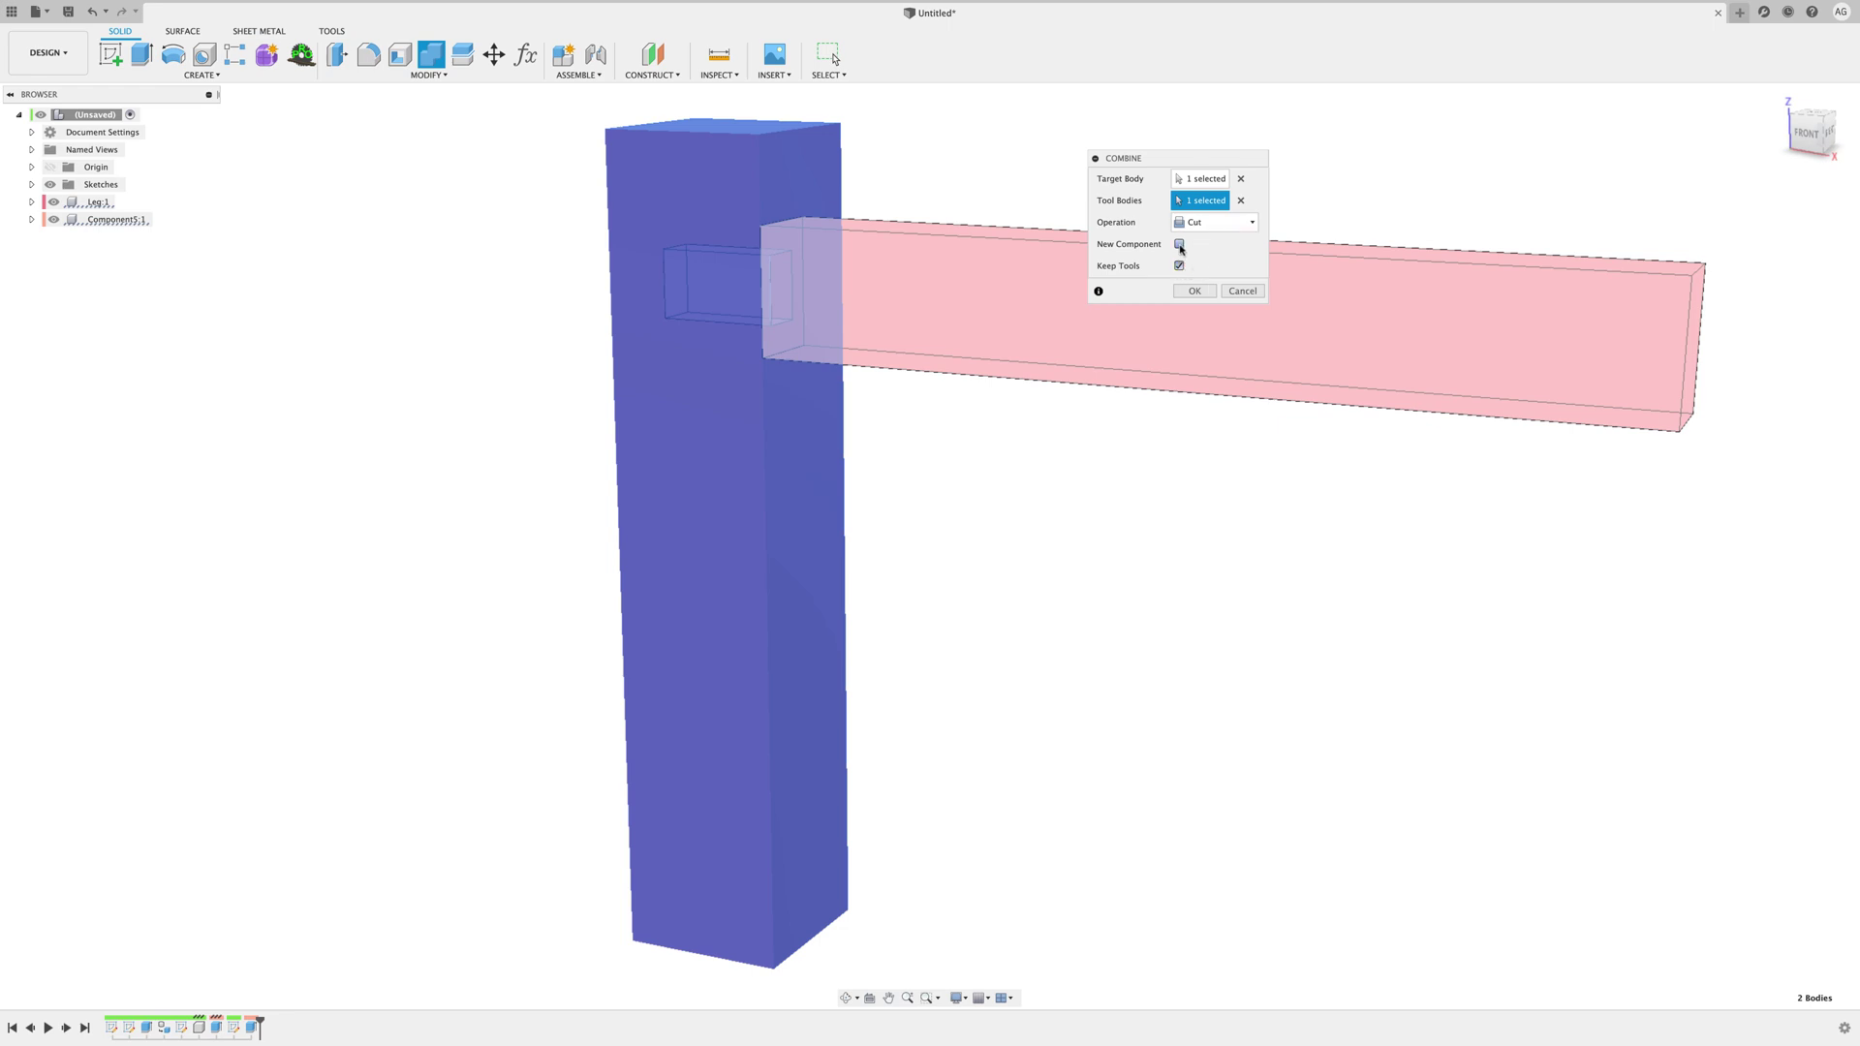
click(1195, 291)
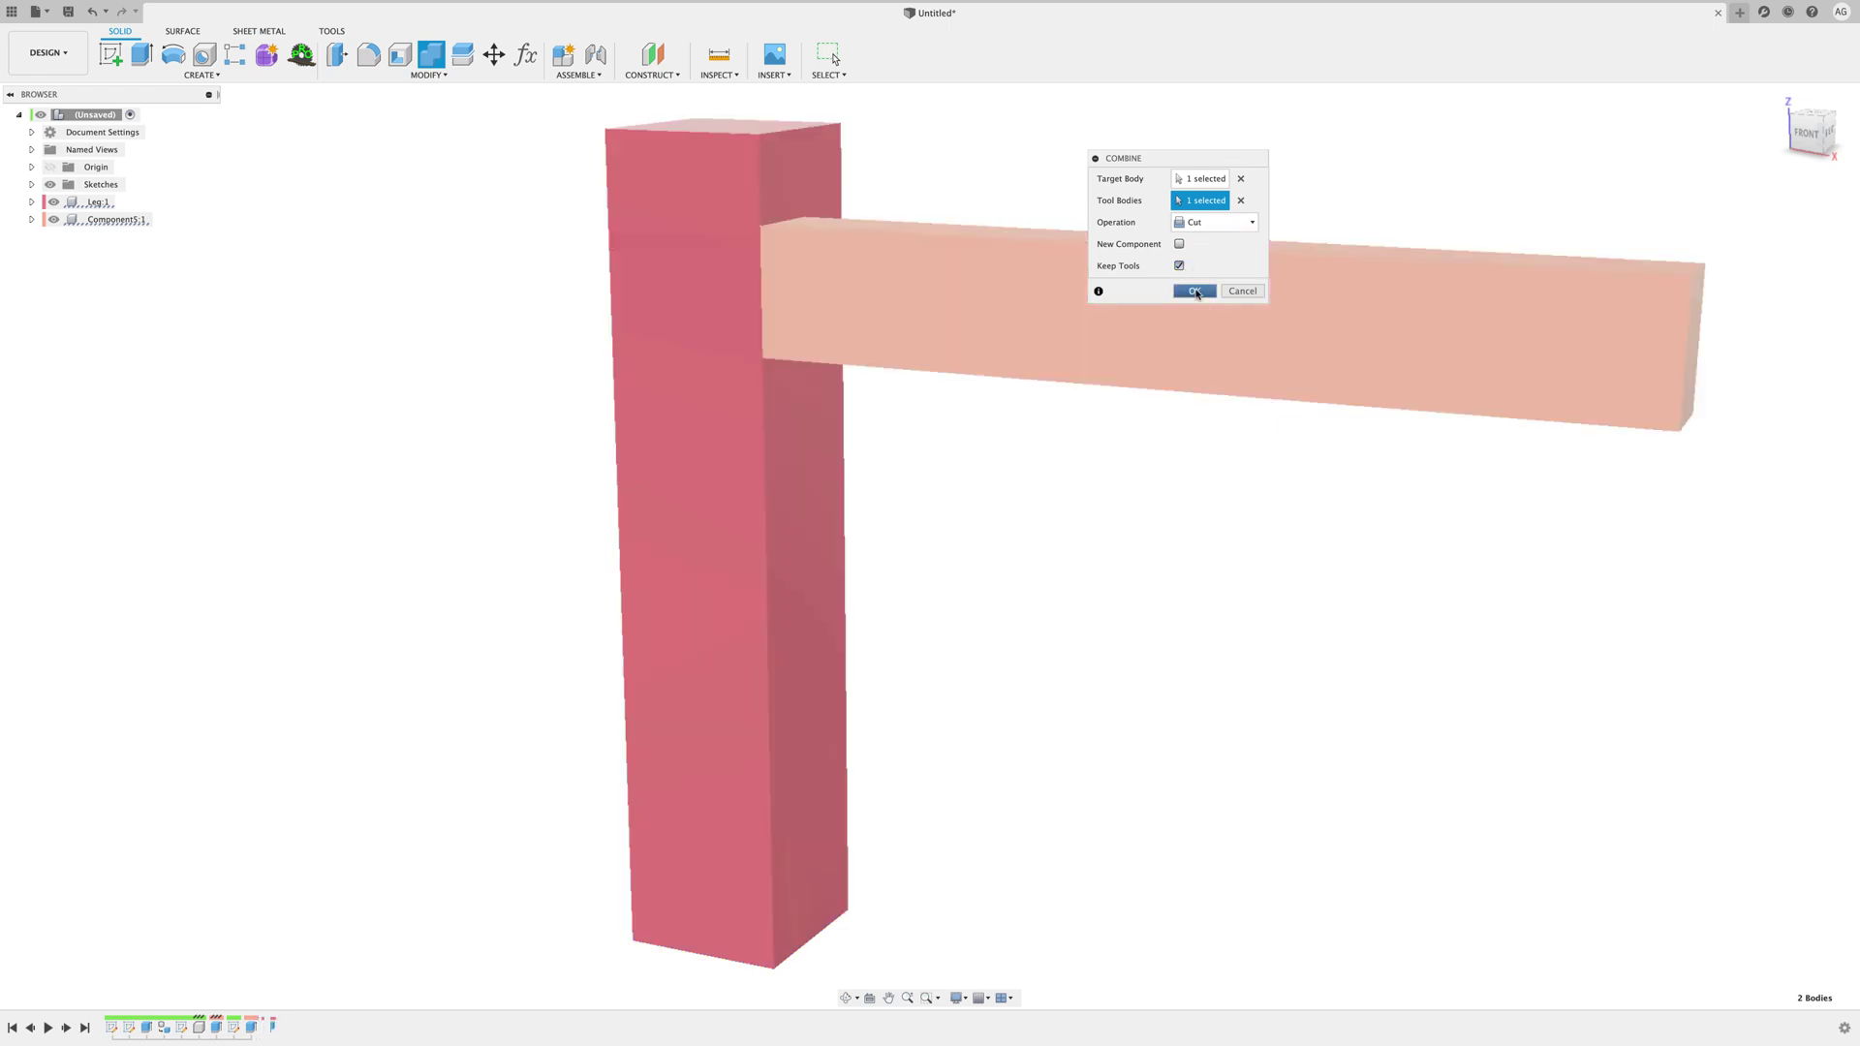
Step: Hide the rail to inspect the mortise cut into the leg from different angles, and show the rail again
scroll(1095, 592, up, 1)
click(54, 220)
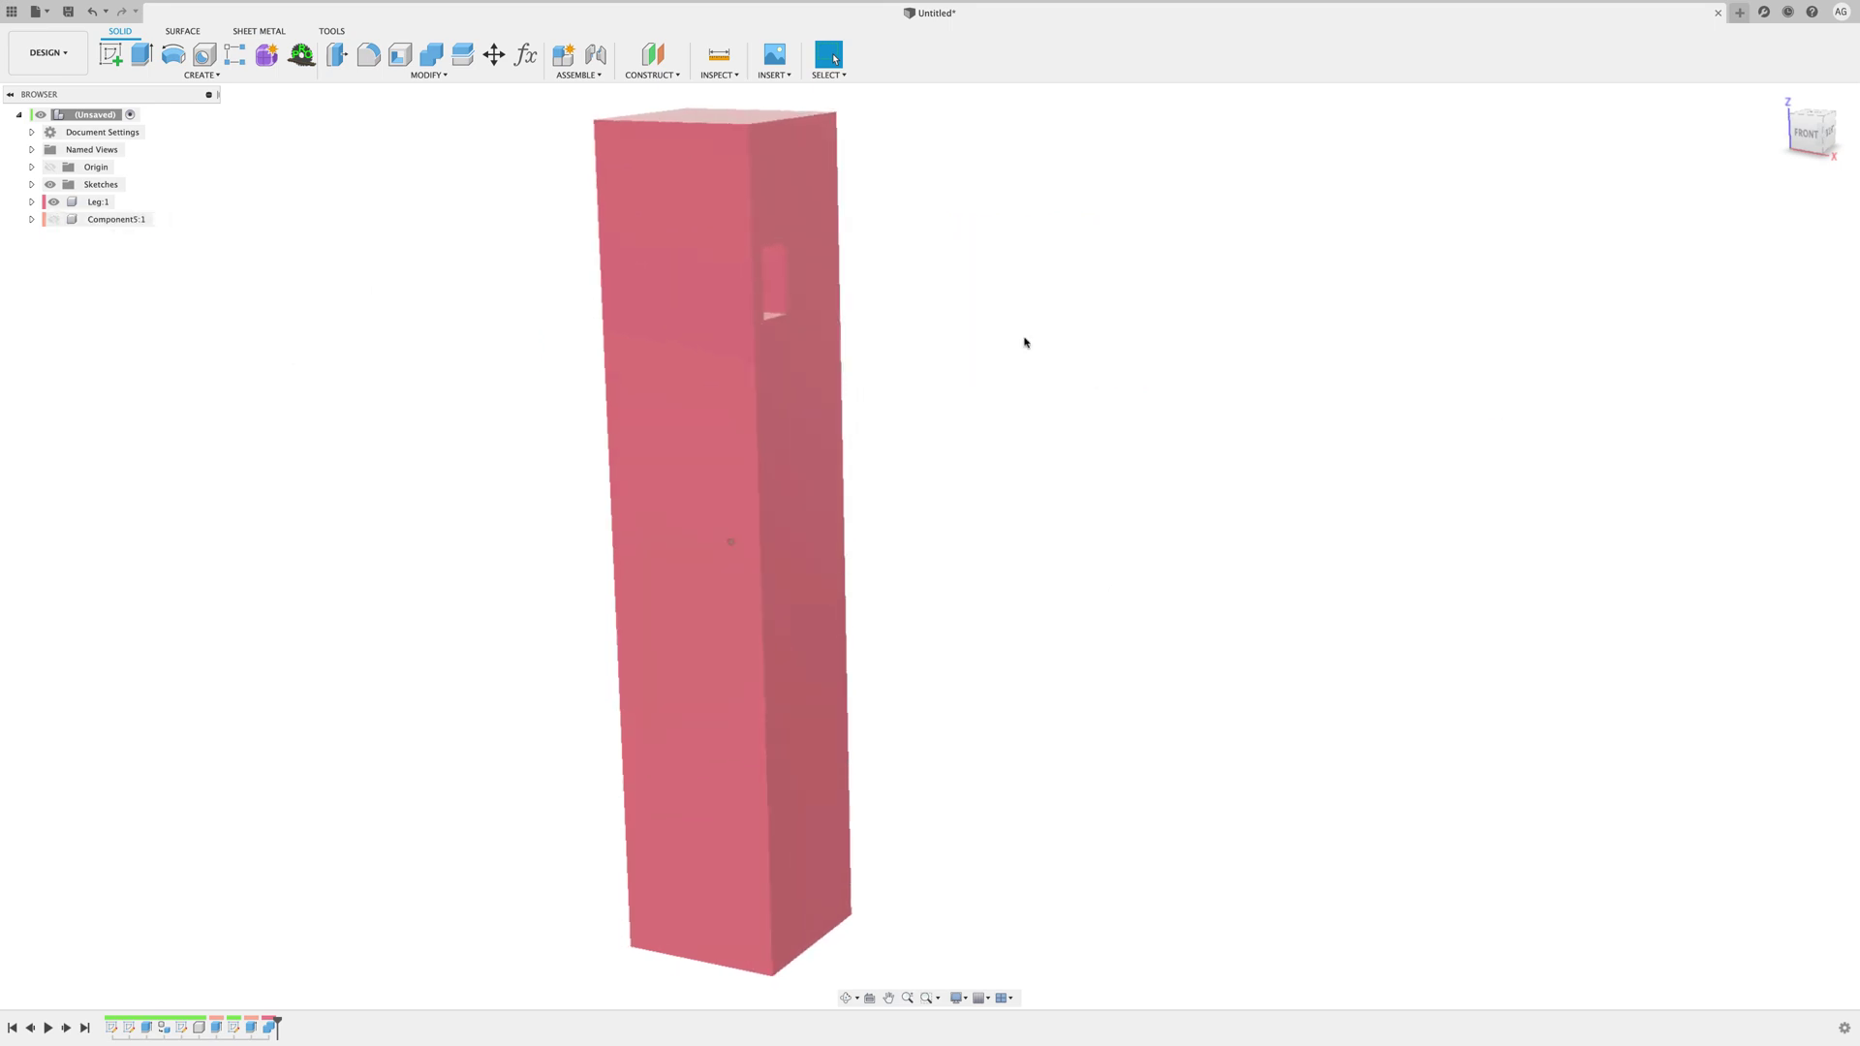
shift+middle_drag(1025, 342, 788, 323)
click(54, 218)
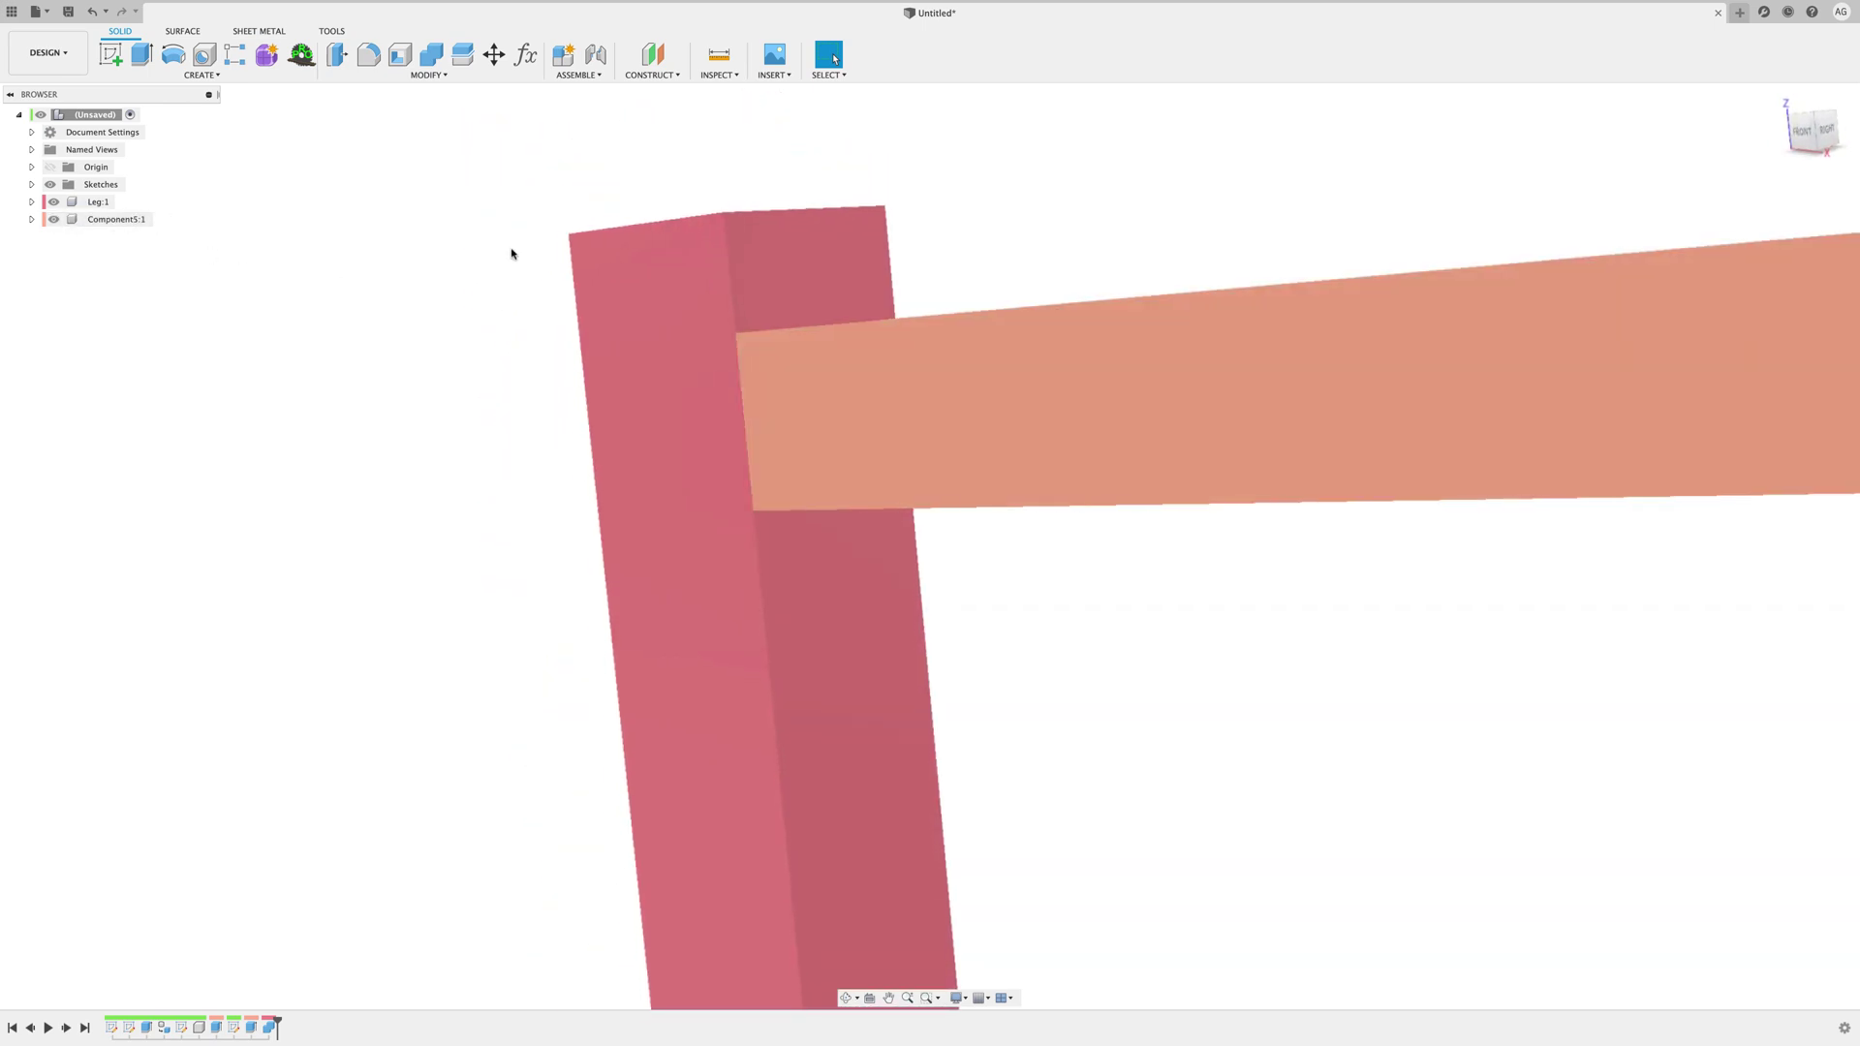
scroll(1025, 544, down, 3)
shift+middle_drag(1025, 543, 523, 795)
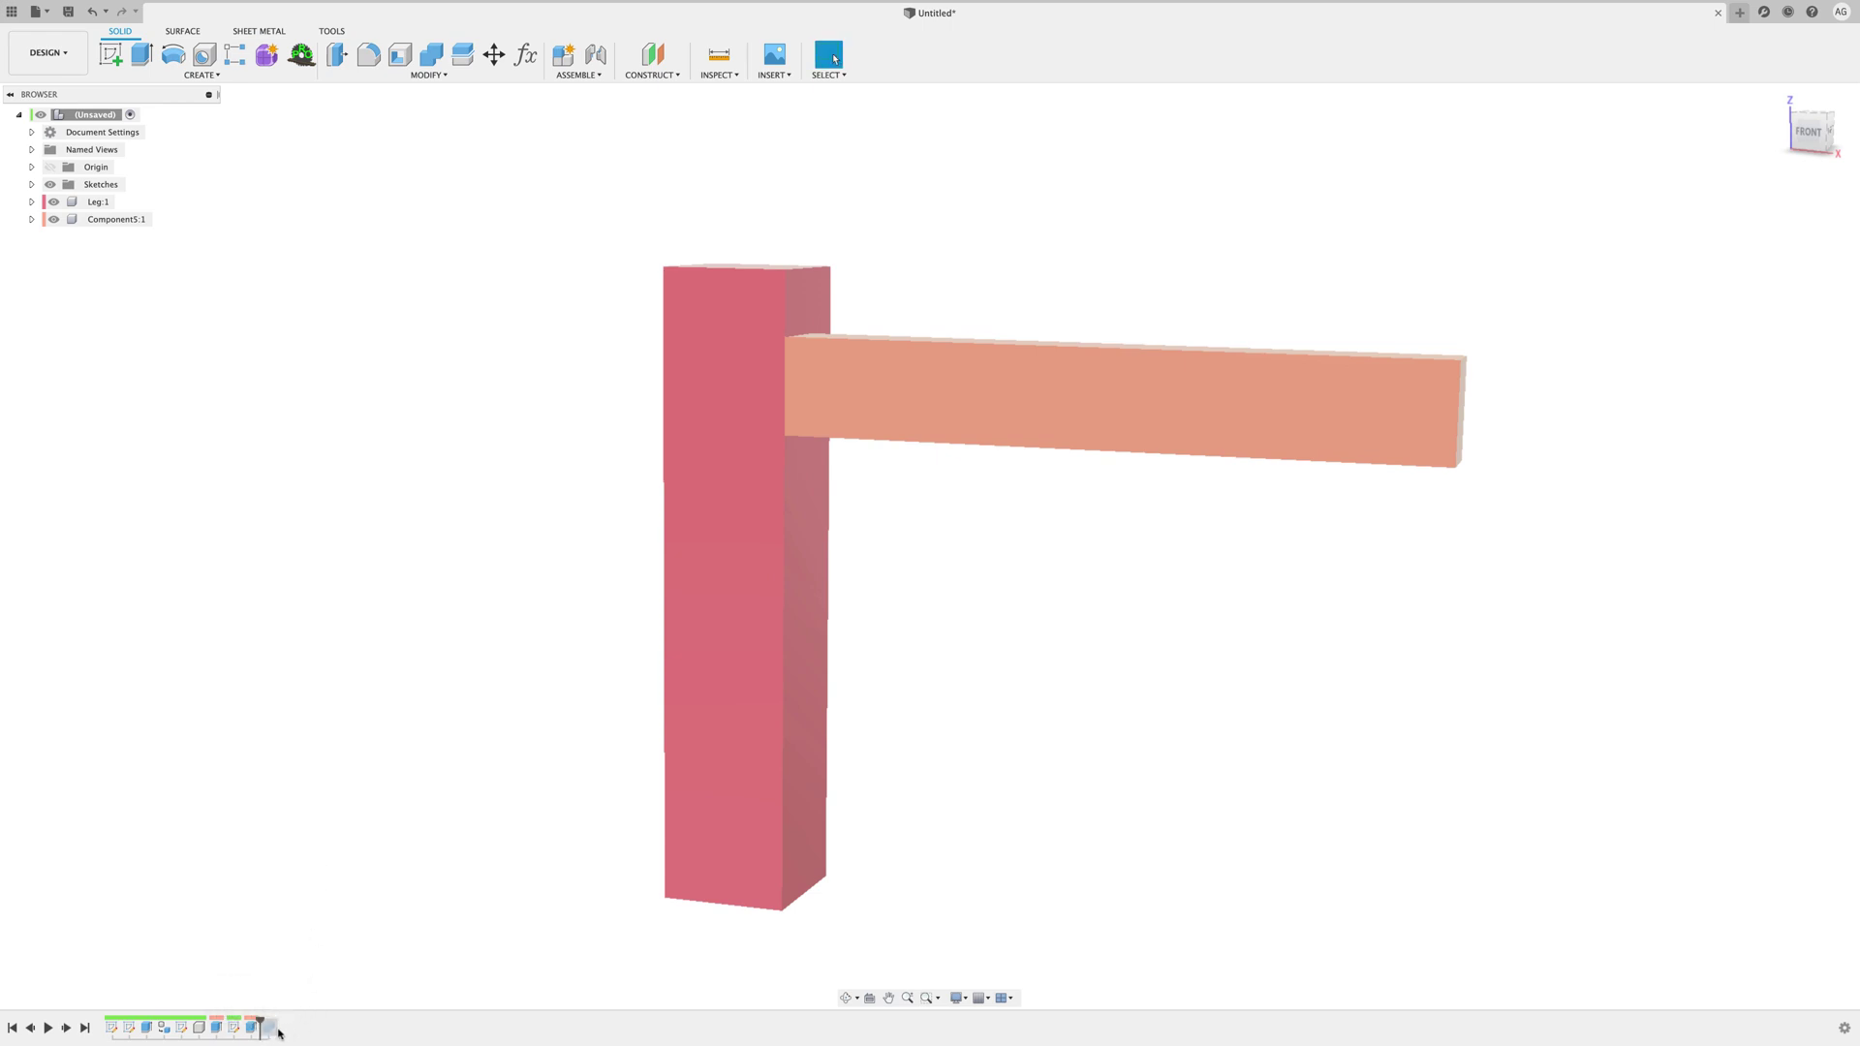
Step: Roll the history marker back and delete the Combine cut feature, toggling the rail's visibility to check the leg
right_click(276, 1031)
click(308, 962)
click(53, 219)
click(53, 219)
shift+middle_drag(643, 407, 582, 181)
Step: Hide the leg and roll the history back to delete the tenon's sketch and extrusion from the rail
click(54, 202)
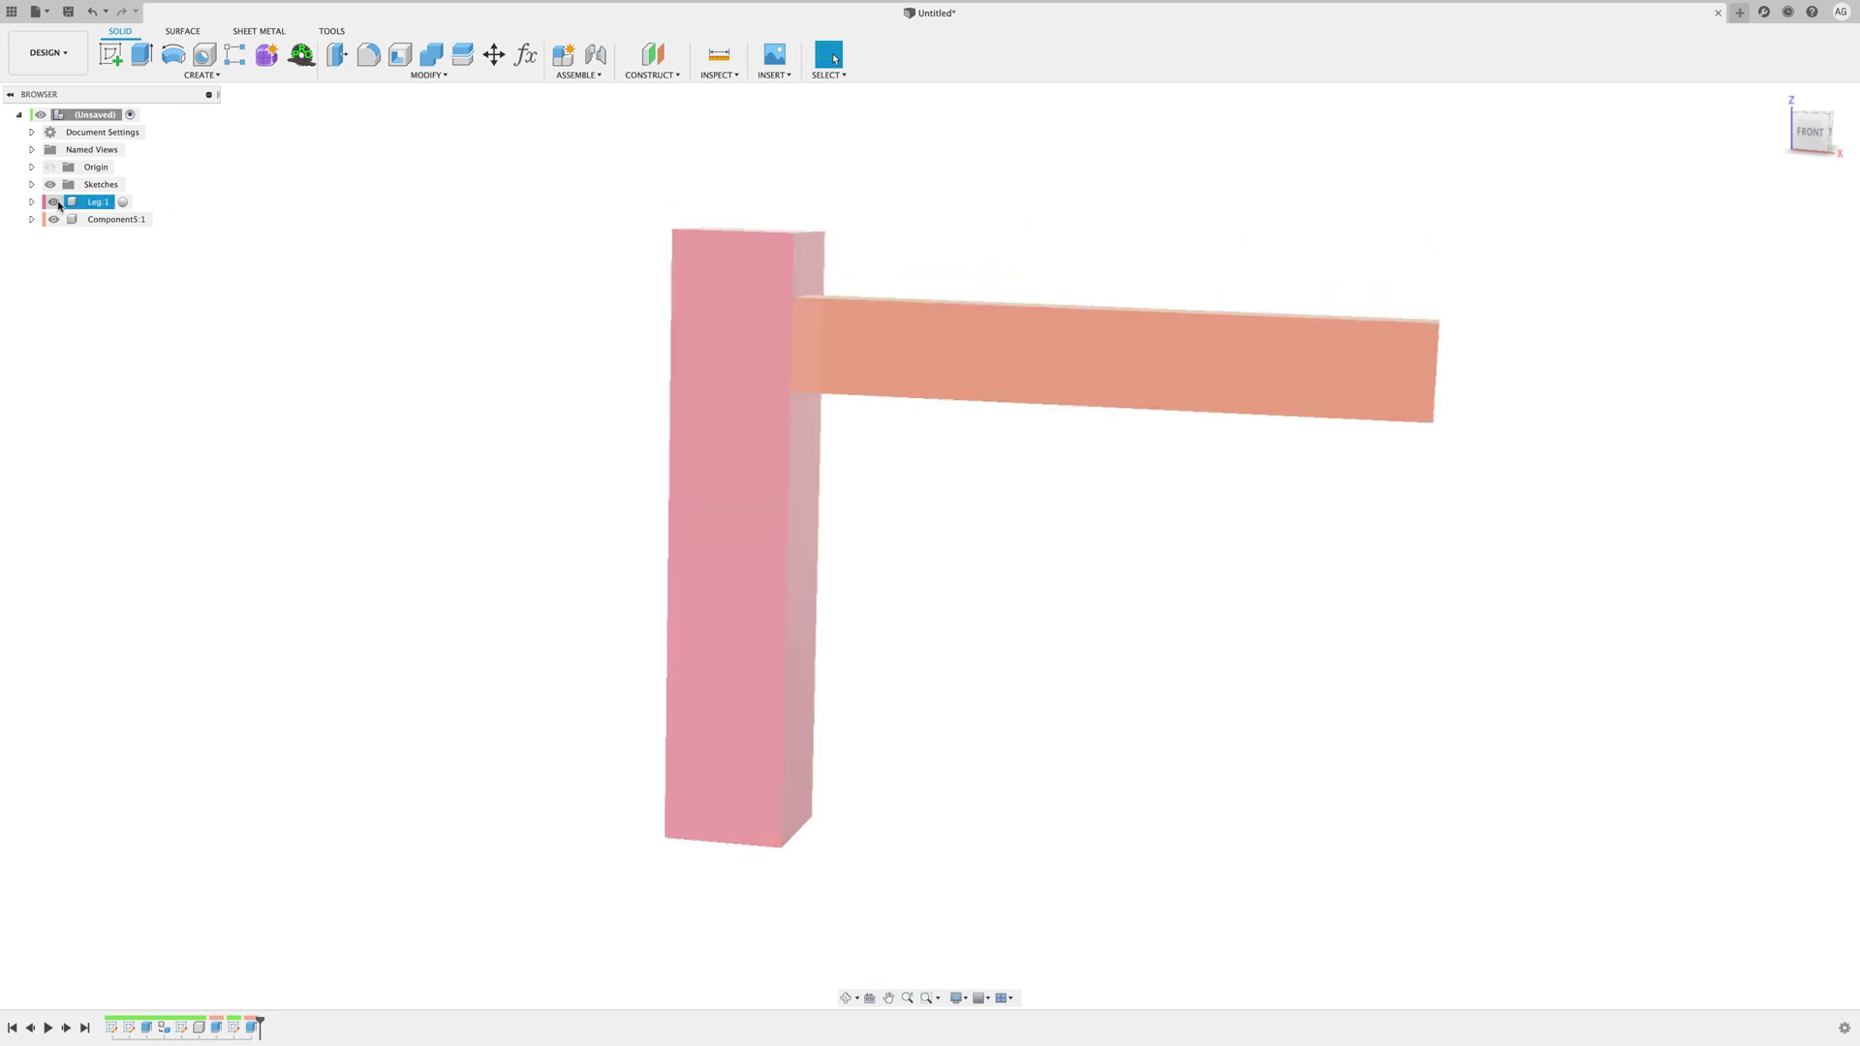
click(831, 346)
shift+middle_drag(831, 345, 751, 426)
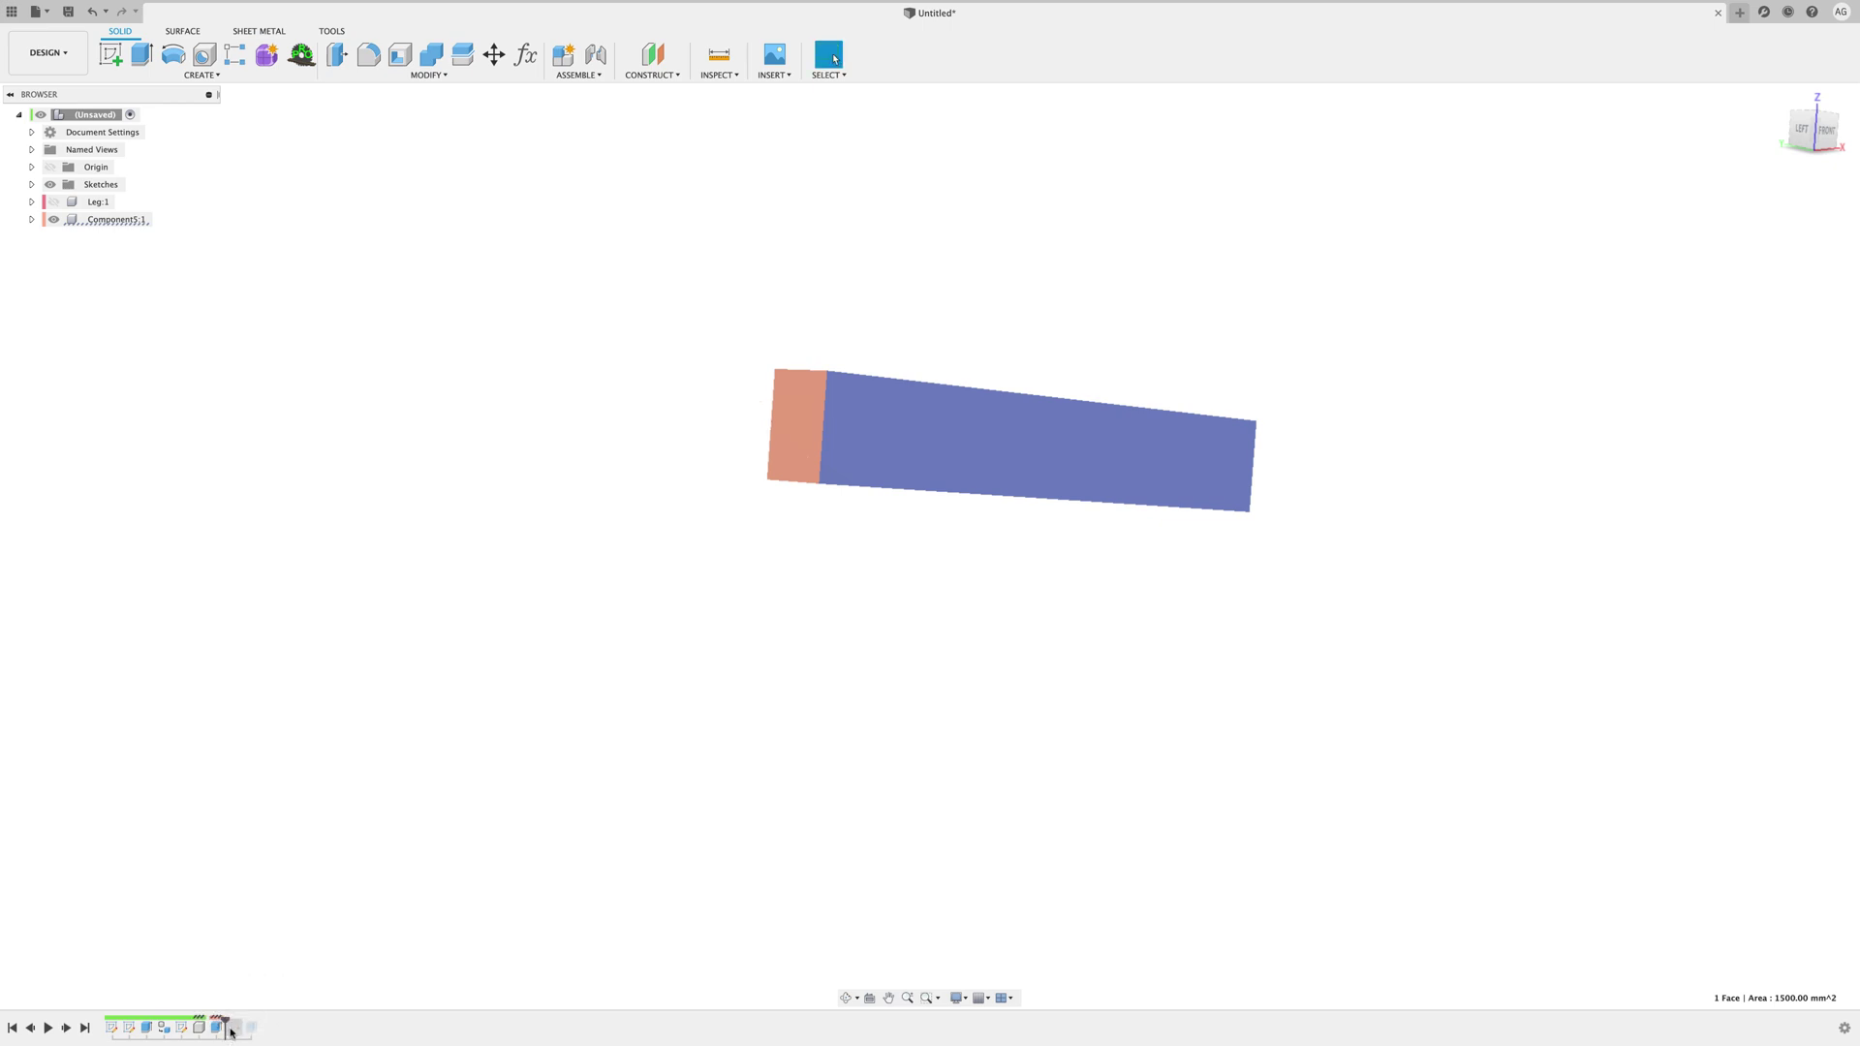
right_click(229, 1025)
click(277, 986)
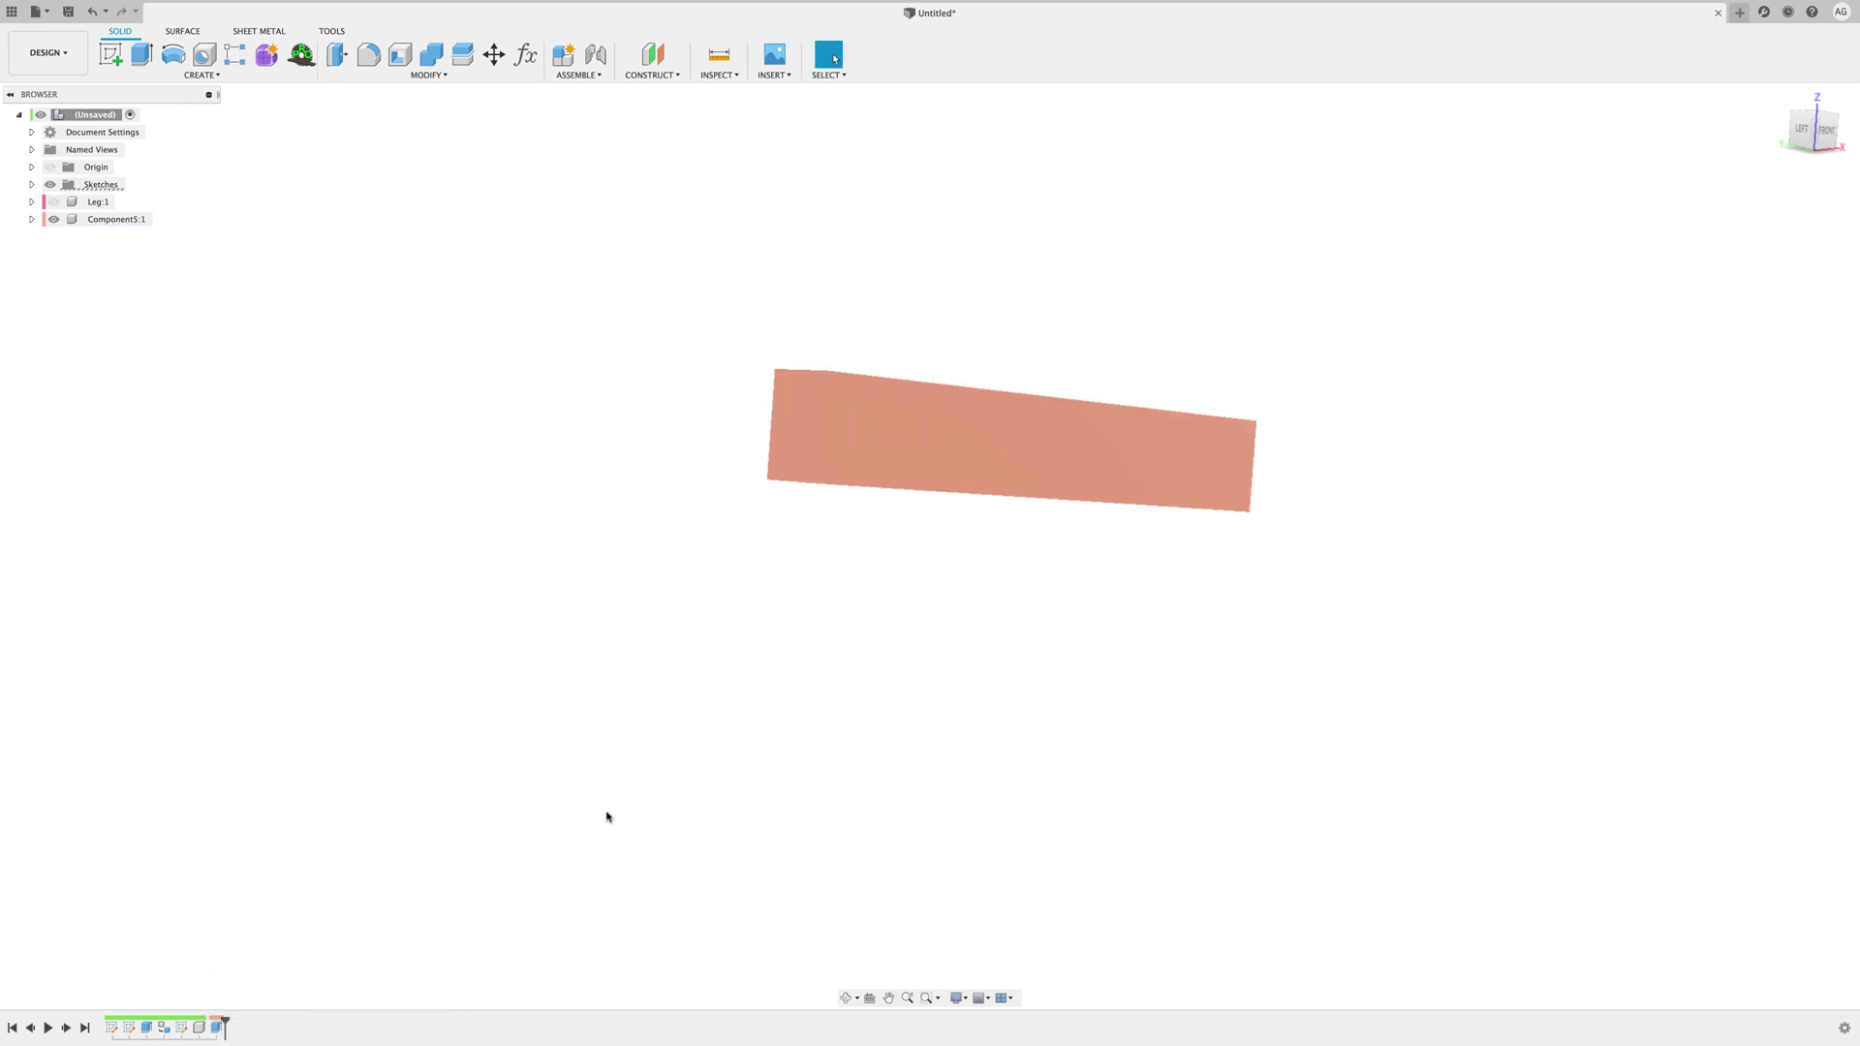
Step: Extrude the rail's full end face on the leg side 10 mm outward, using the Join operation
mouse_move(606, 813)
shift+middle_down()
mouse_move(859, 474)
mouse_move(839, 514)
mouse_move(920, 665)
mouse_move(801, 440)
mouse_move(768, 456)
mouse_move(478, 184)
mouse_move(741, 465)
mouse_move(726, 478)
shift+middle_up()
click(140, 58)
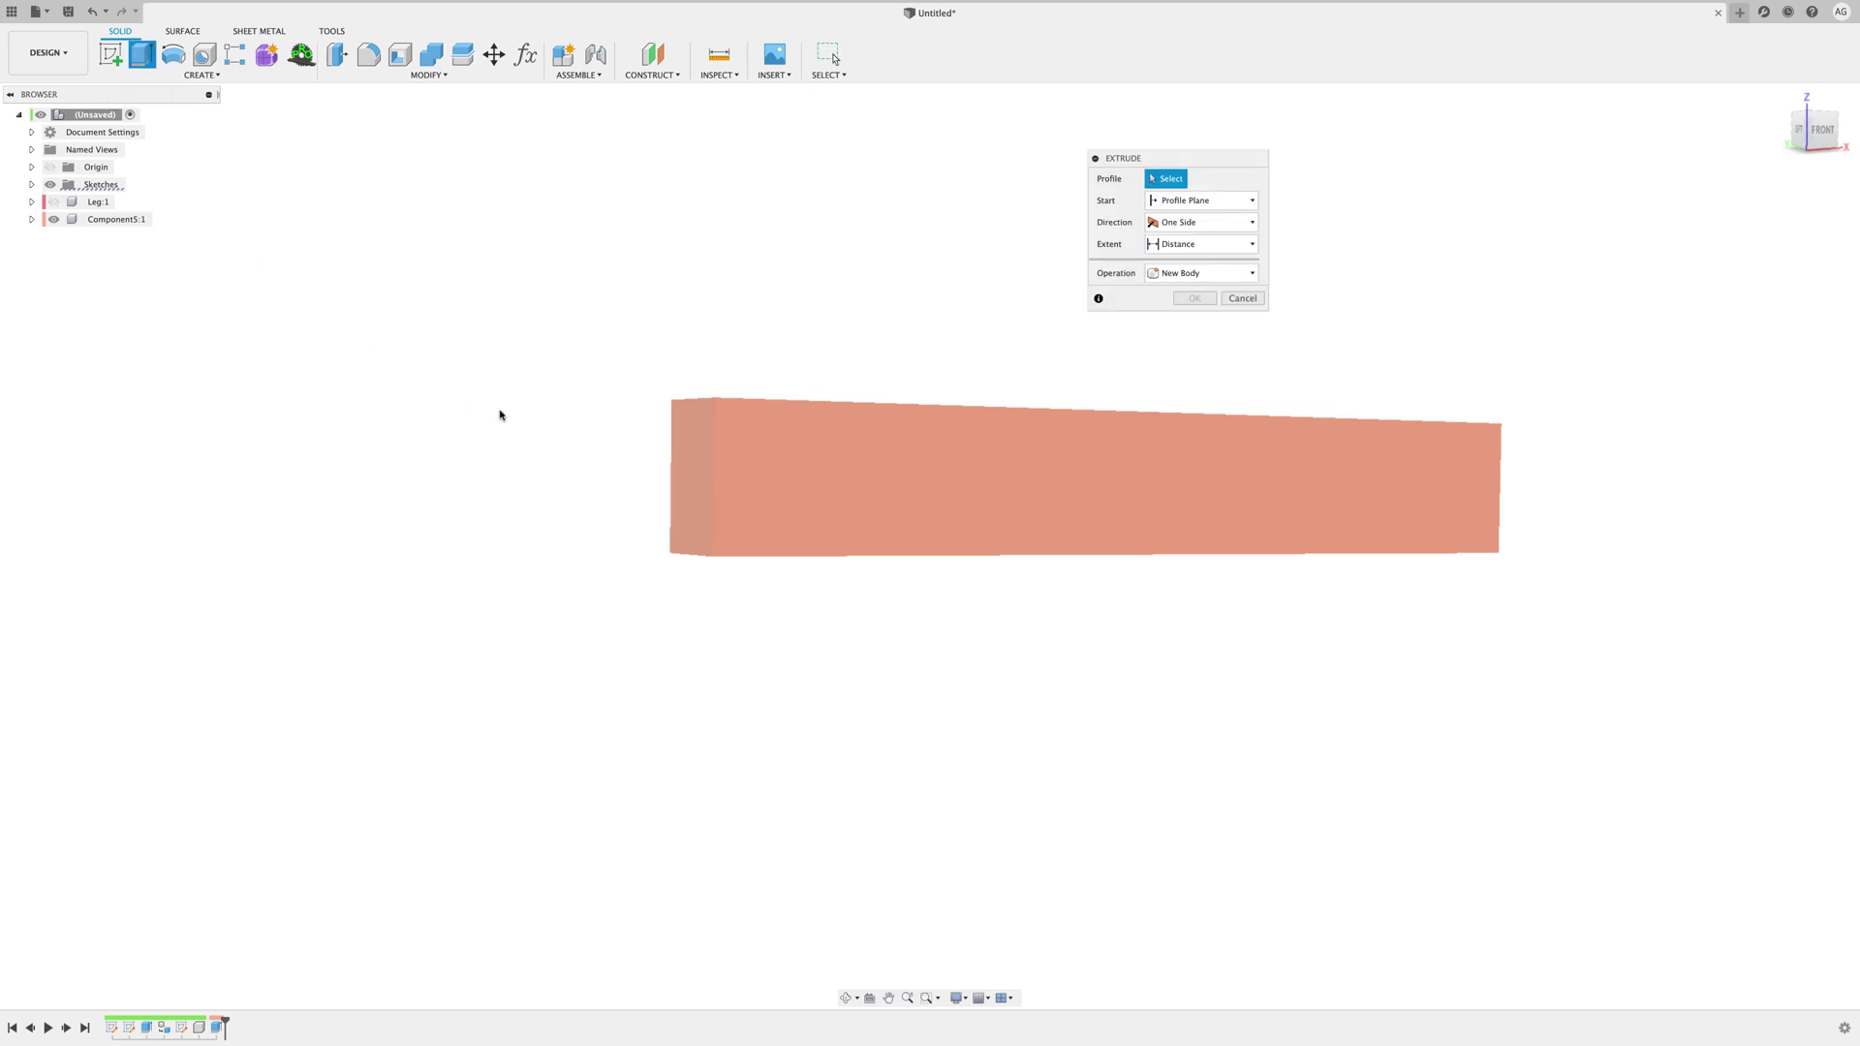
shift+middle_drag(498, 411, 715, 491)
click(751, 490)
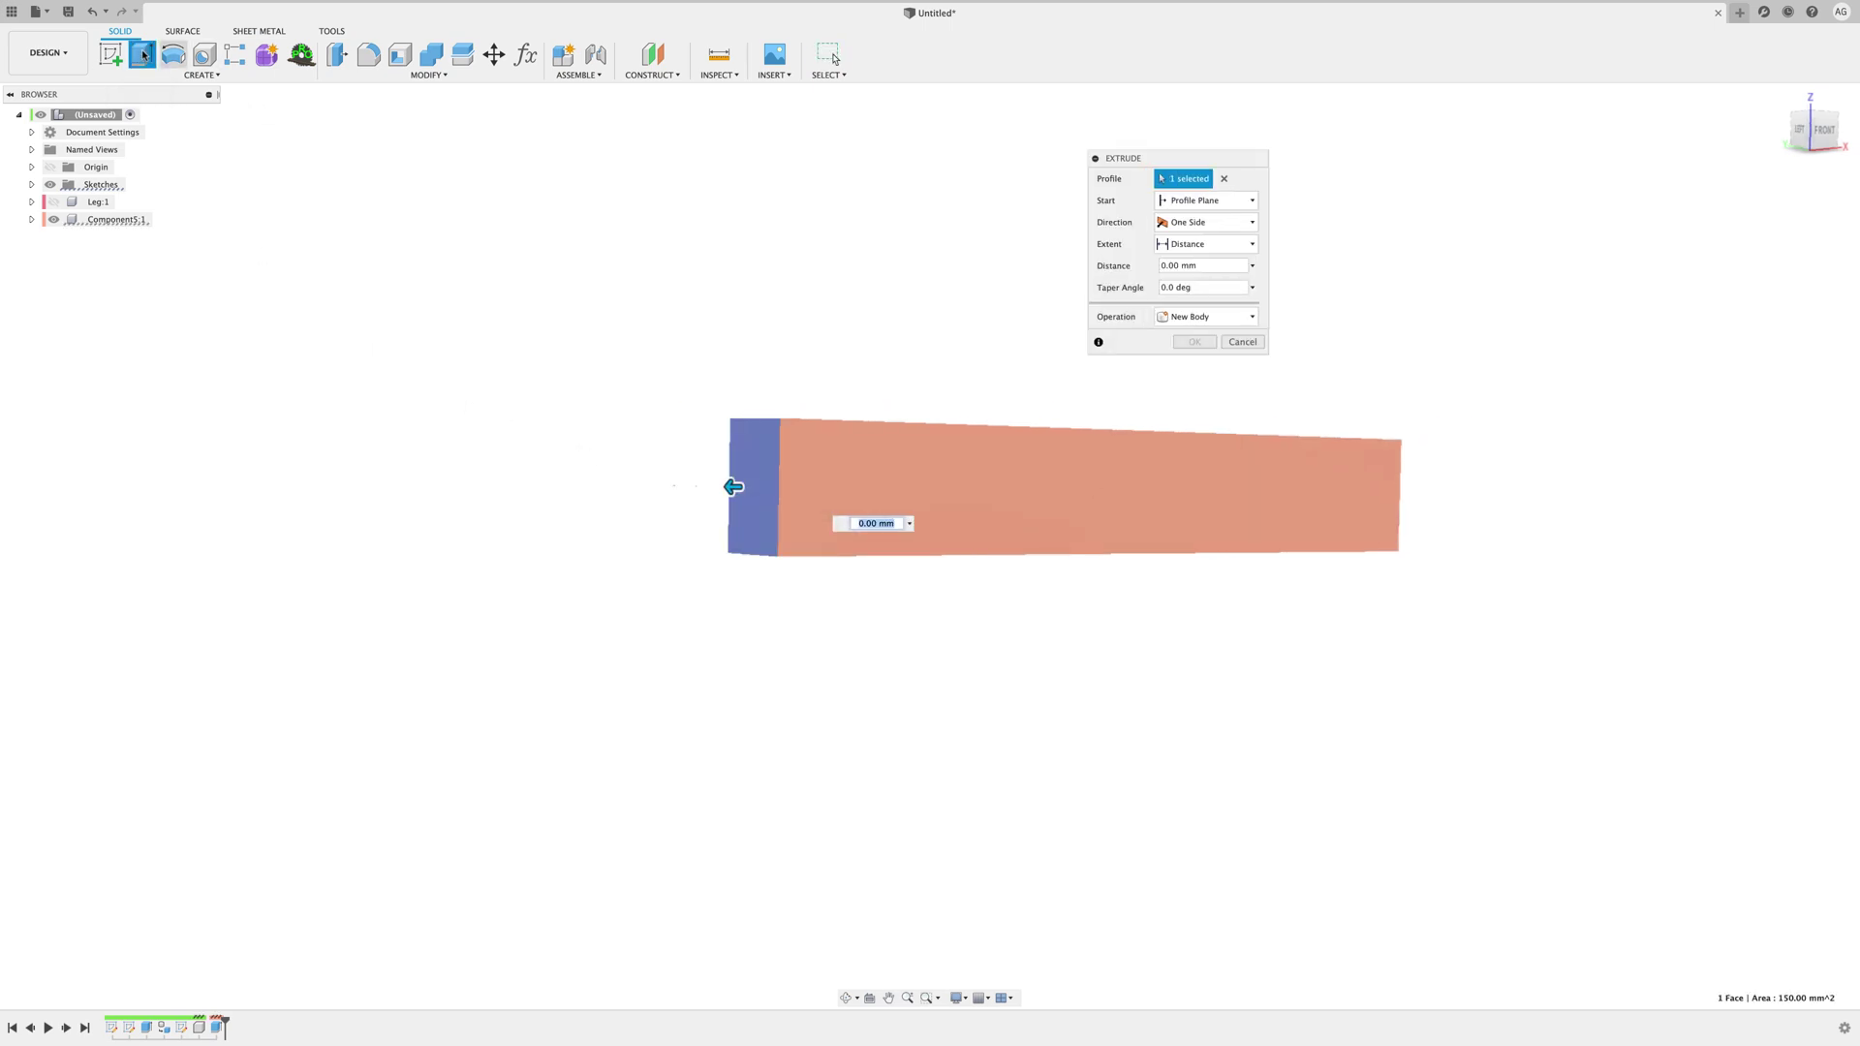
drag(733, 487, 686, 486)
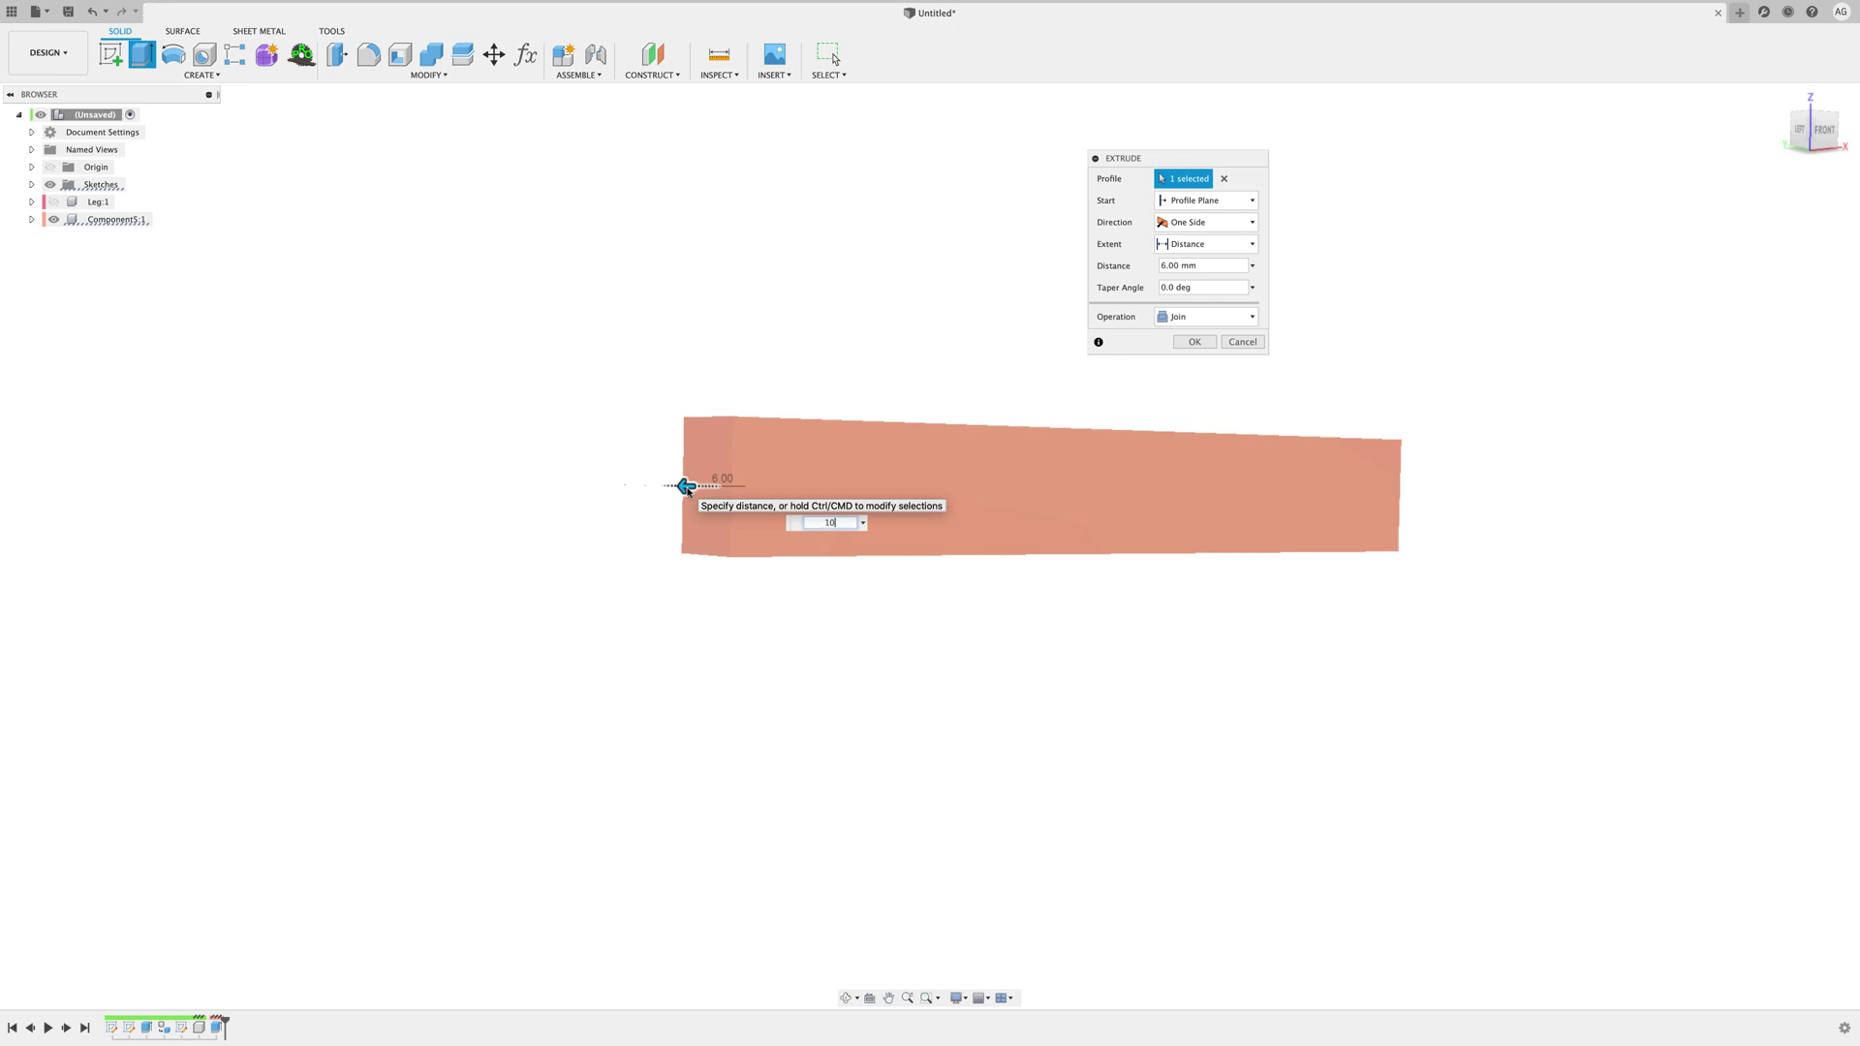
key(Return)
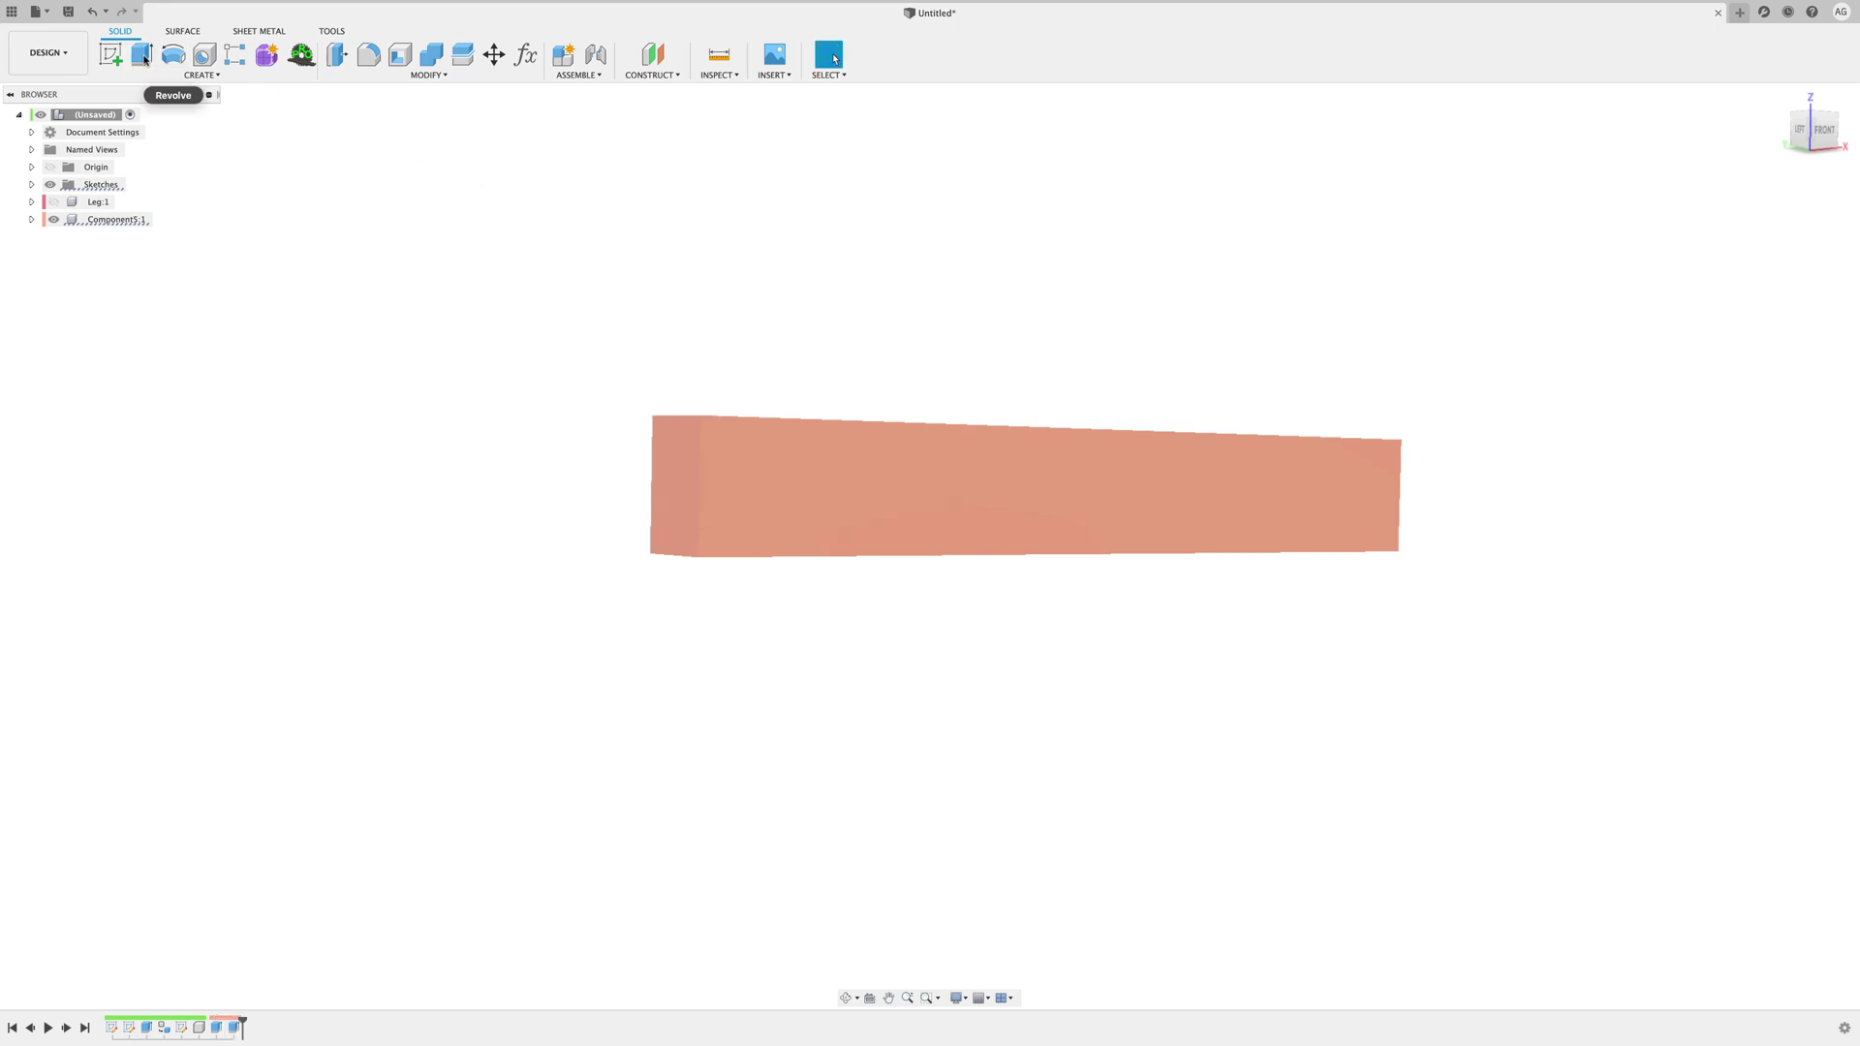
Step: Sketch two mirrored triangles about 10 mm long and 3 mm high on the rail's front face, outlining a dovetail at the leg end
click(718, 468)
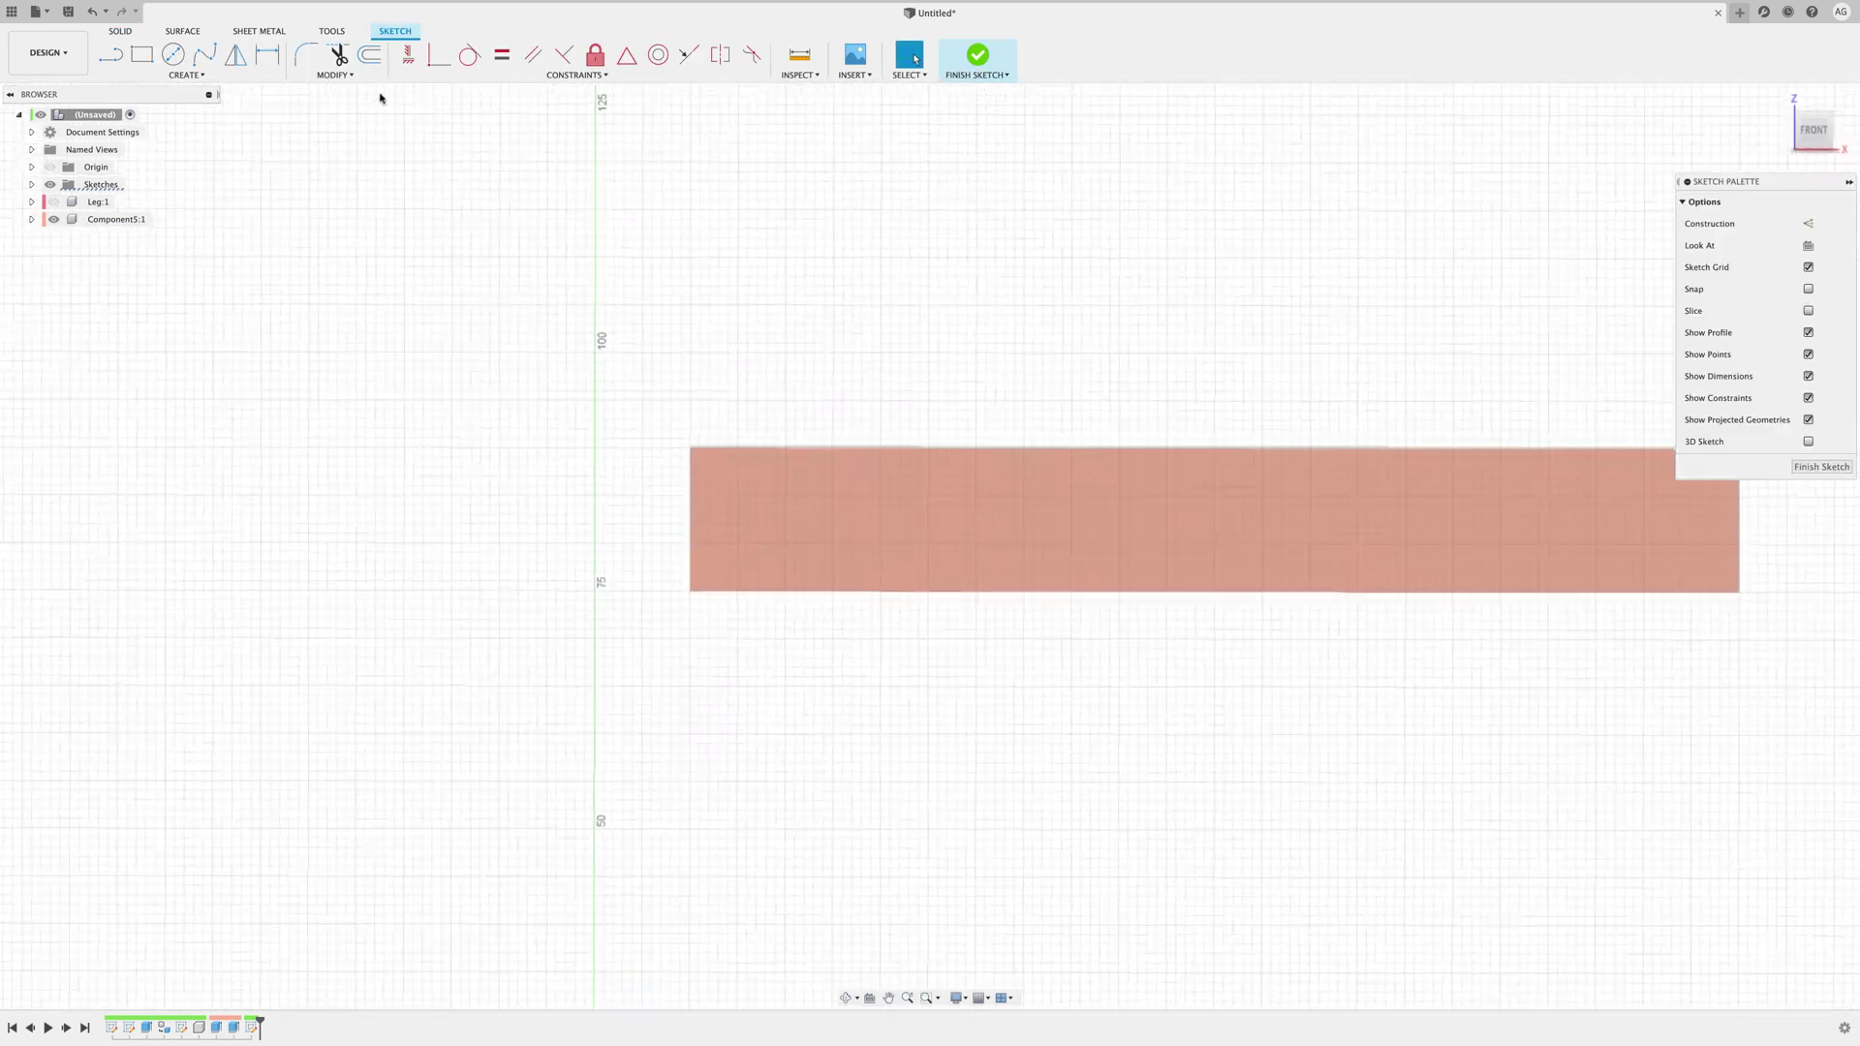
click(690, 448)
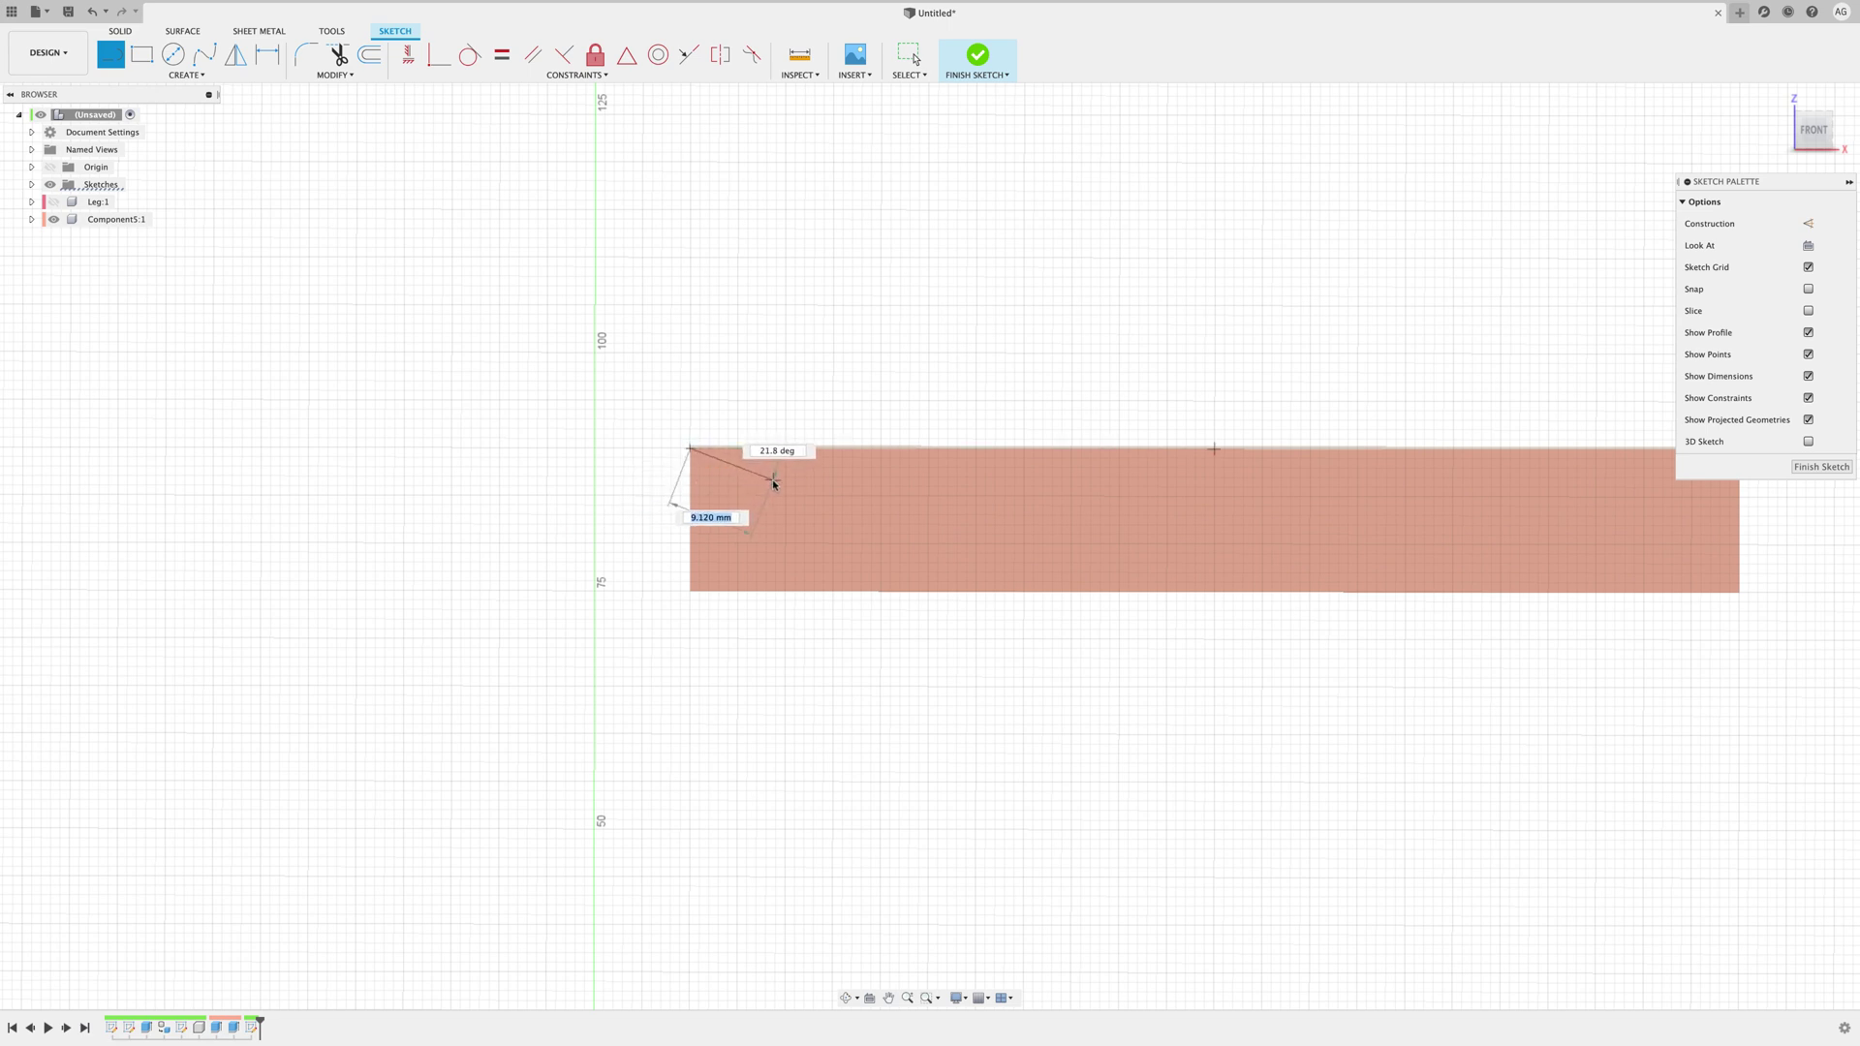
click(785, 479)
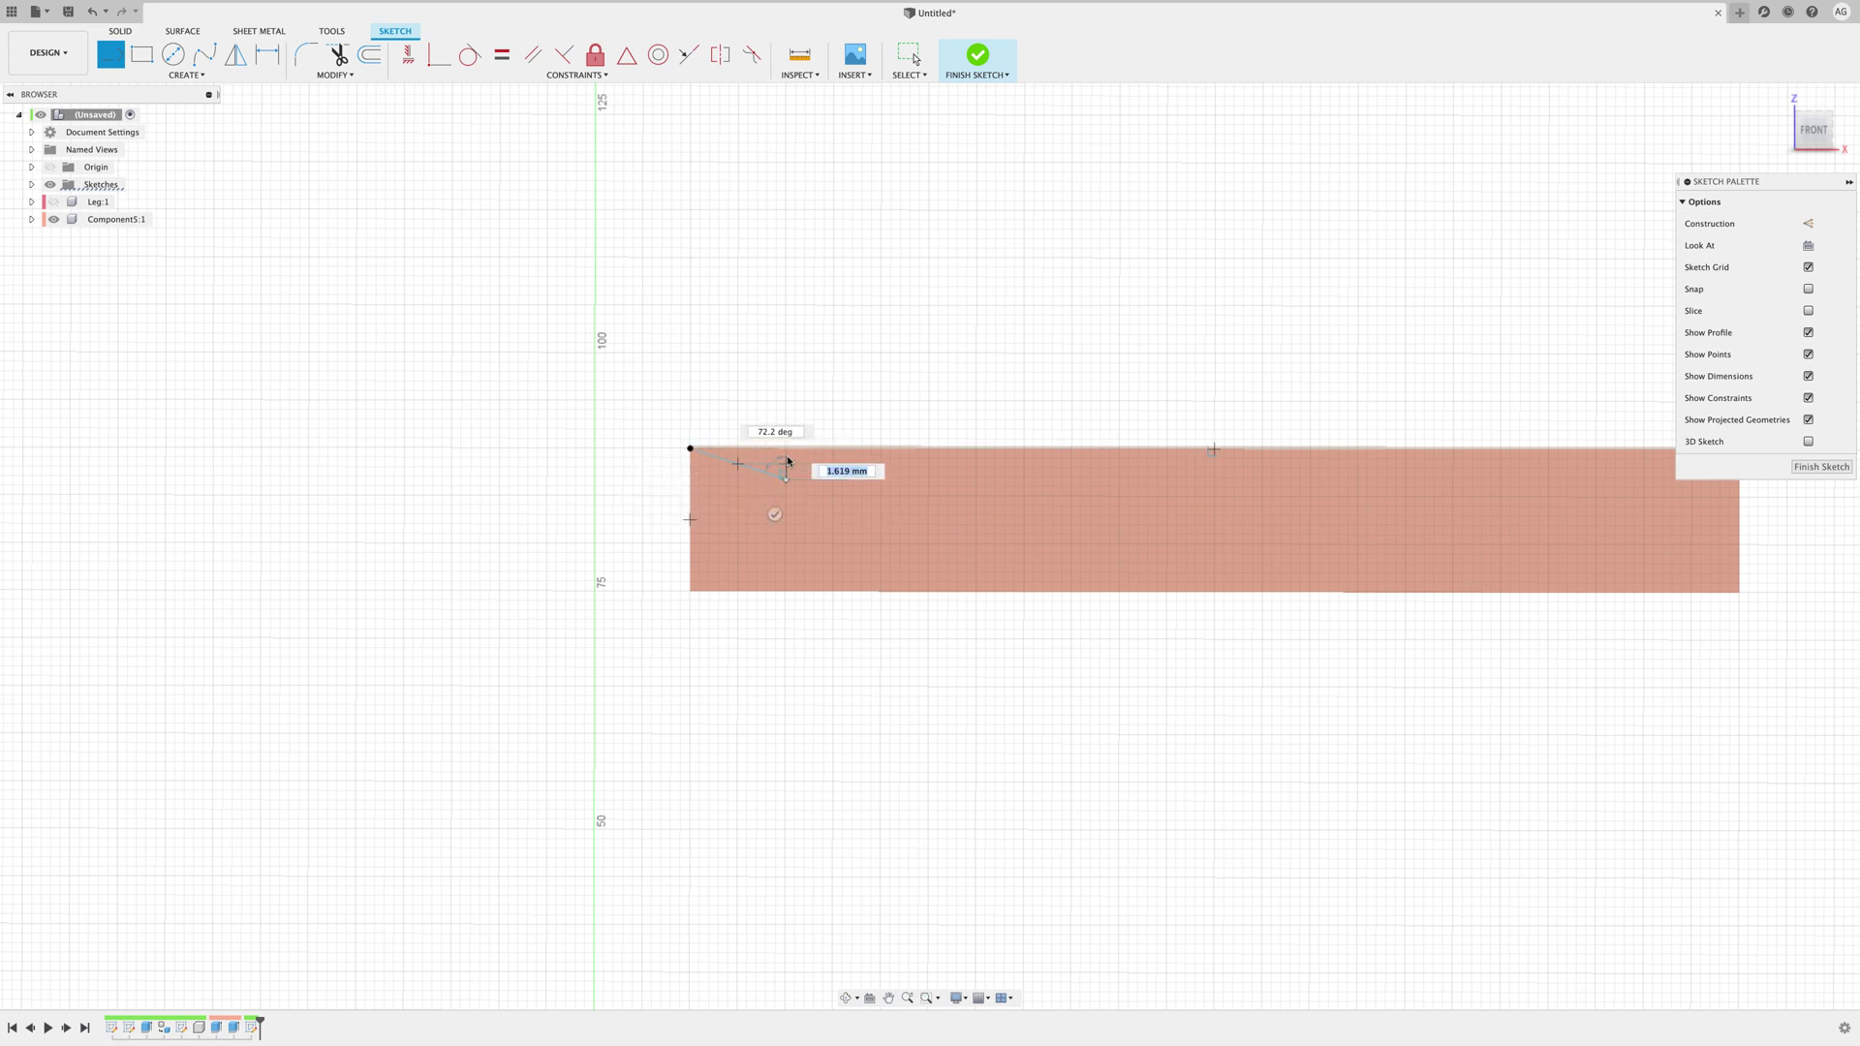
click(694, 590)
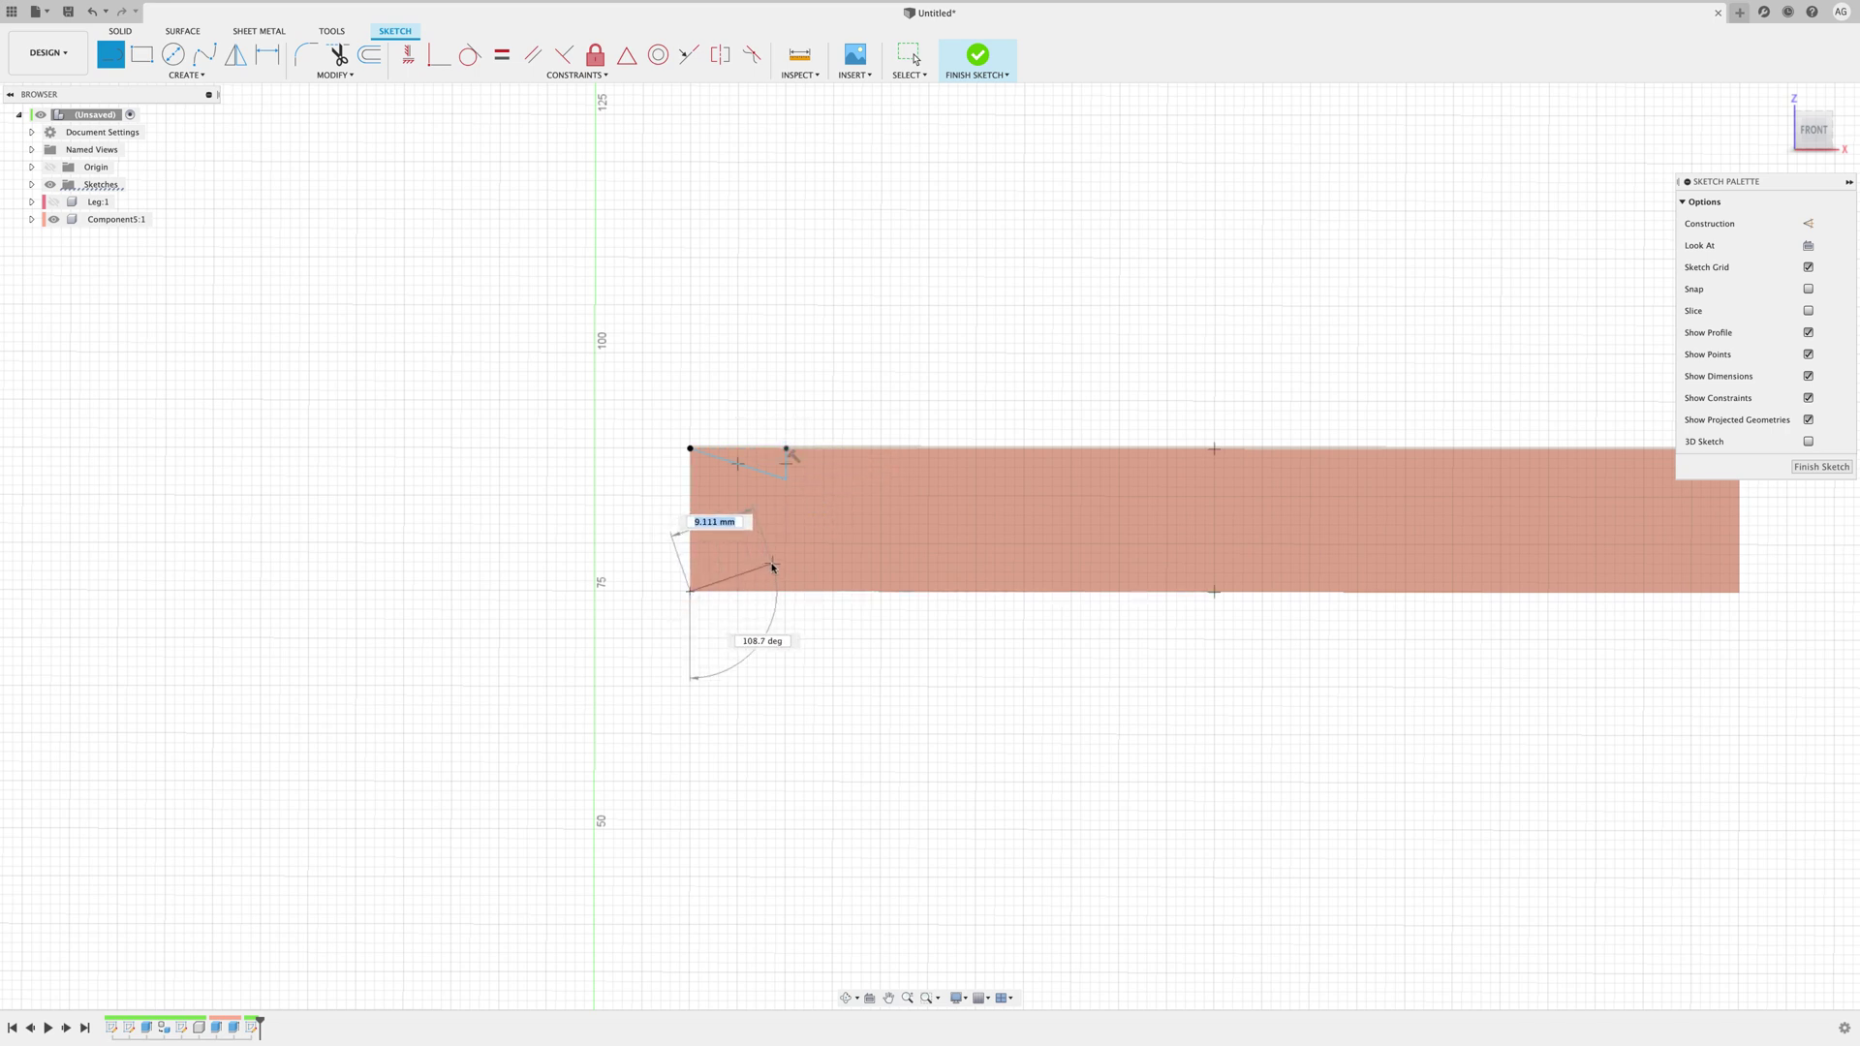
click(785, 563)
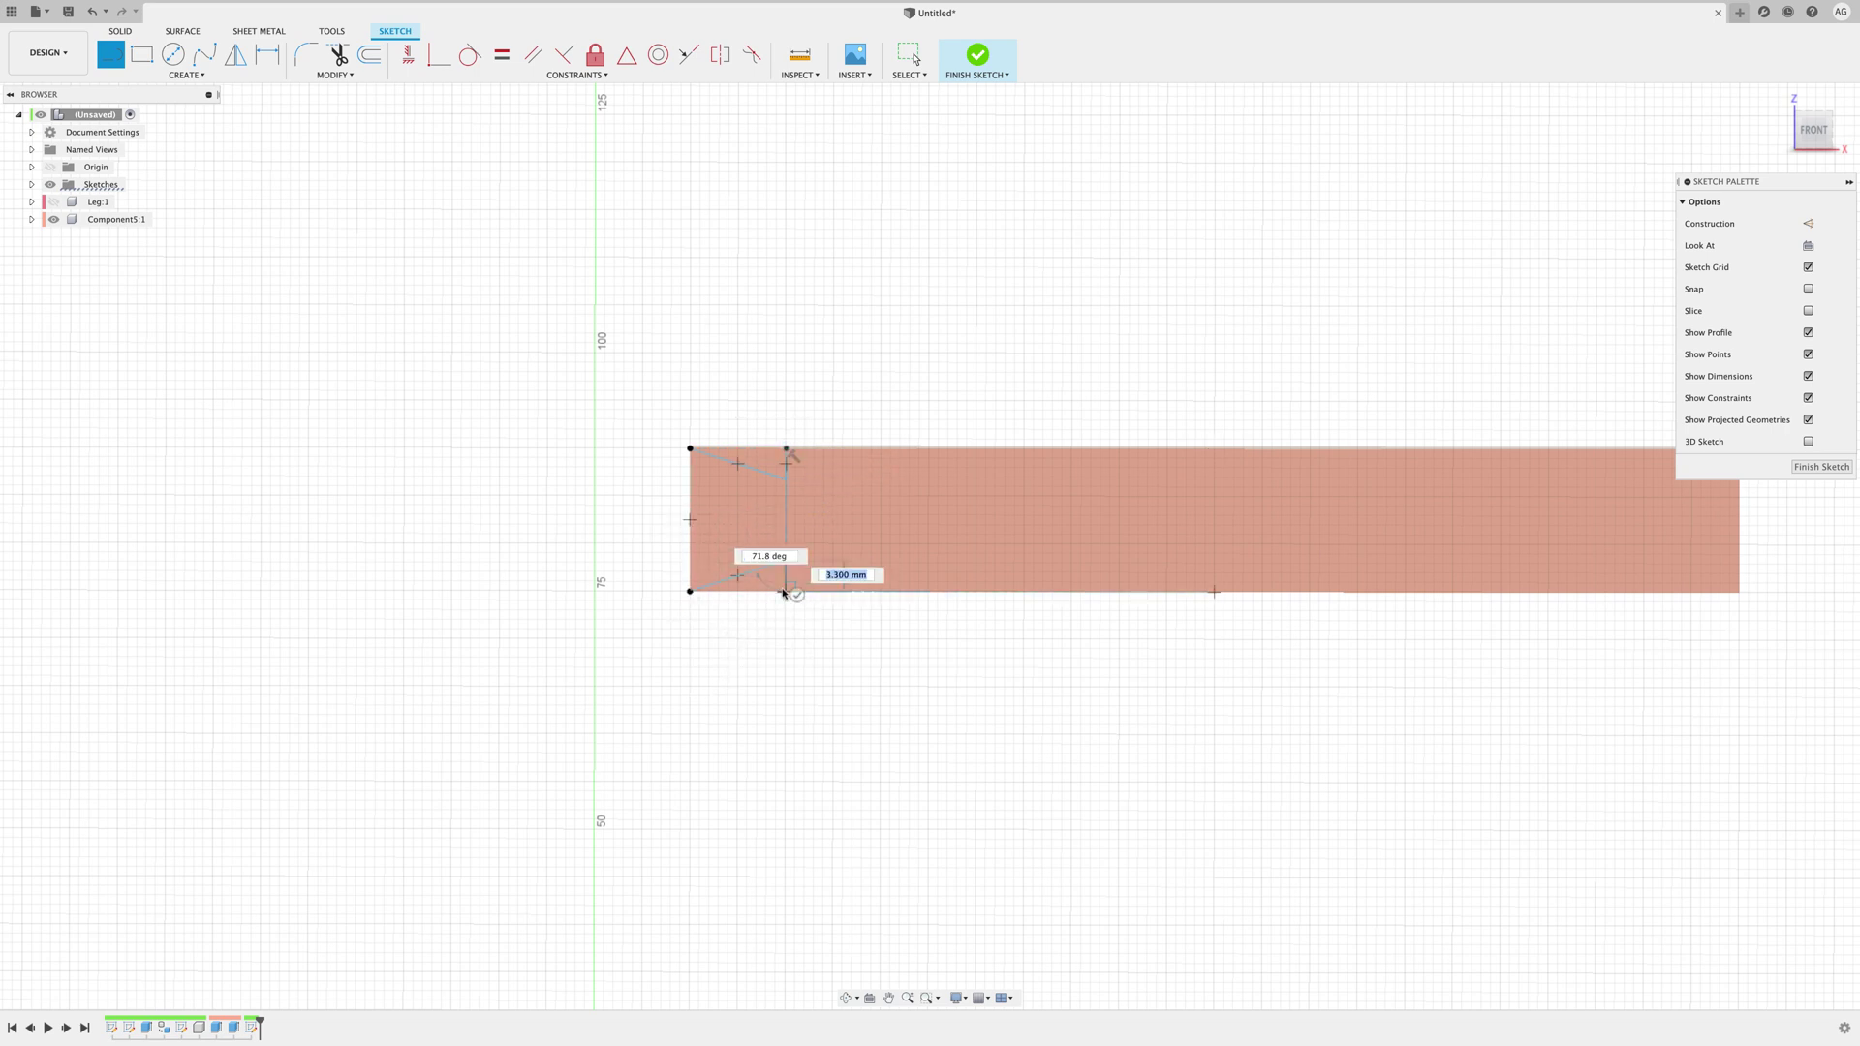
click(786, 590)
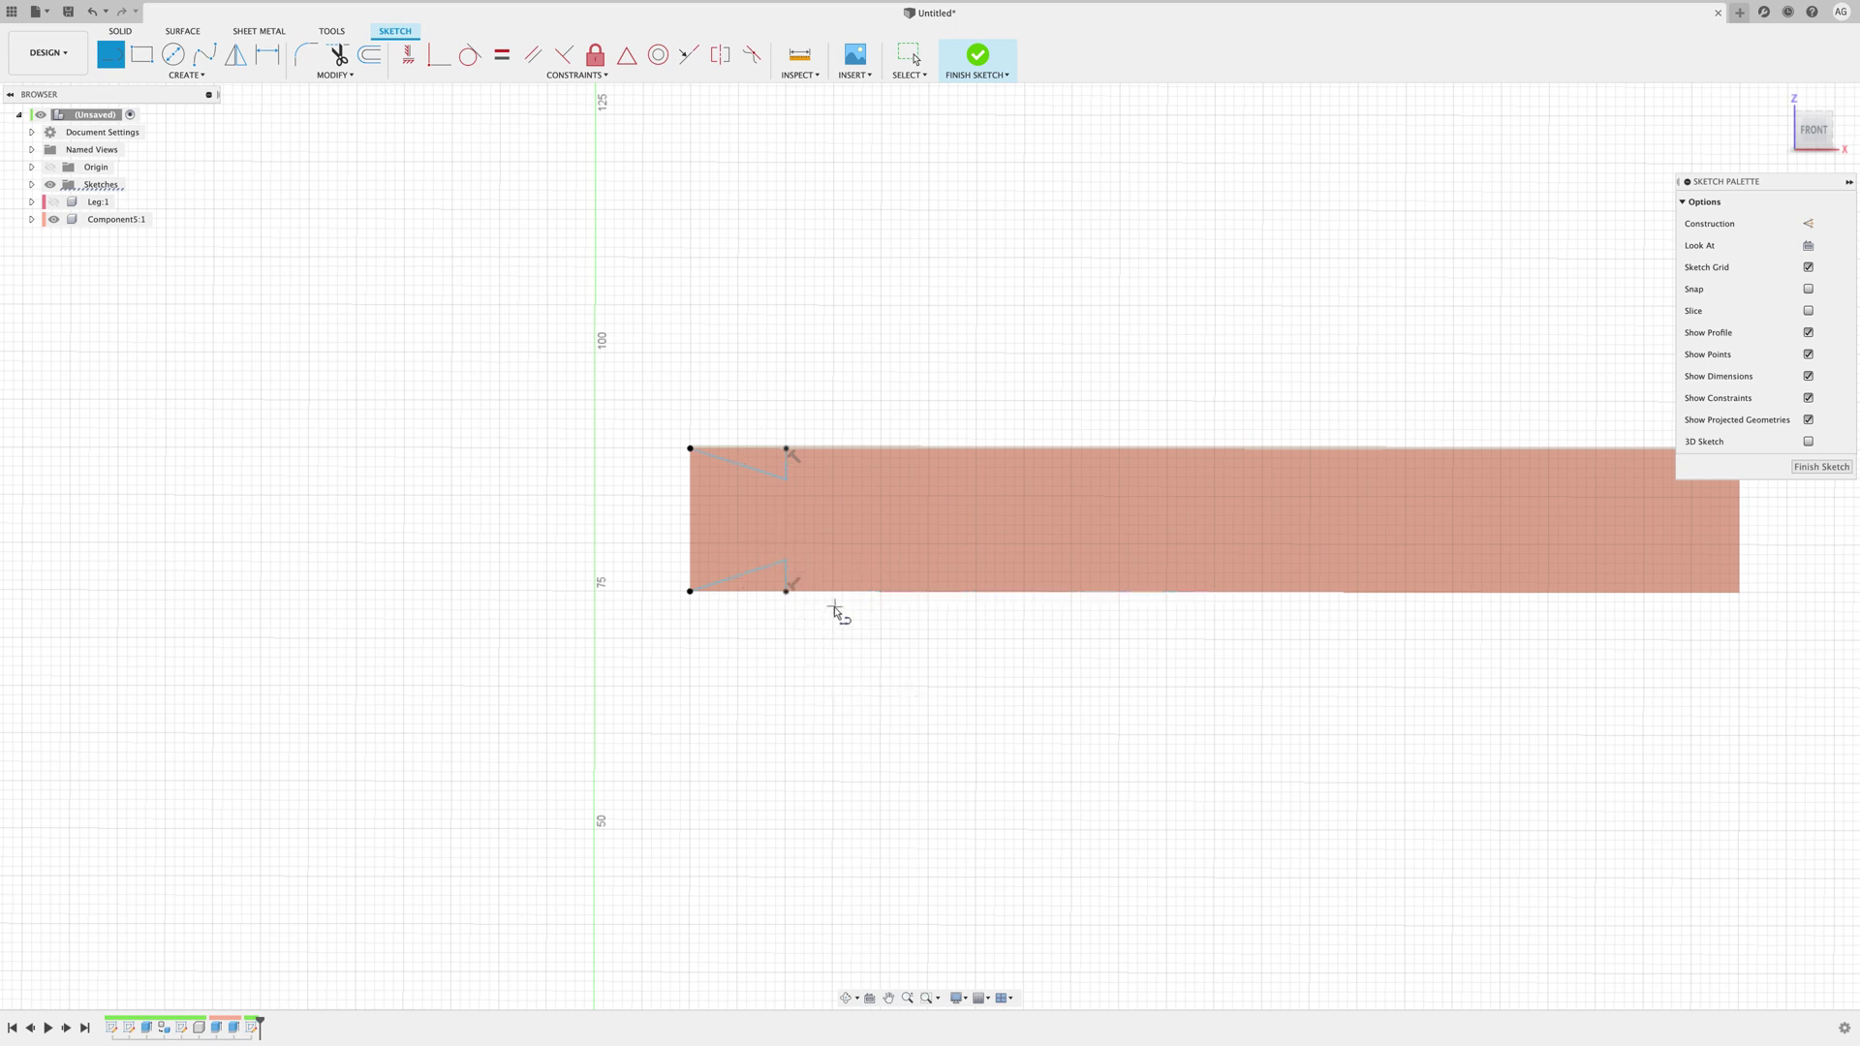
key(Escape)
click(1807, 468)
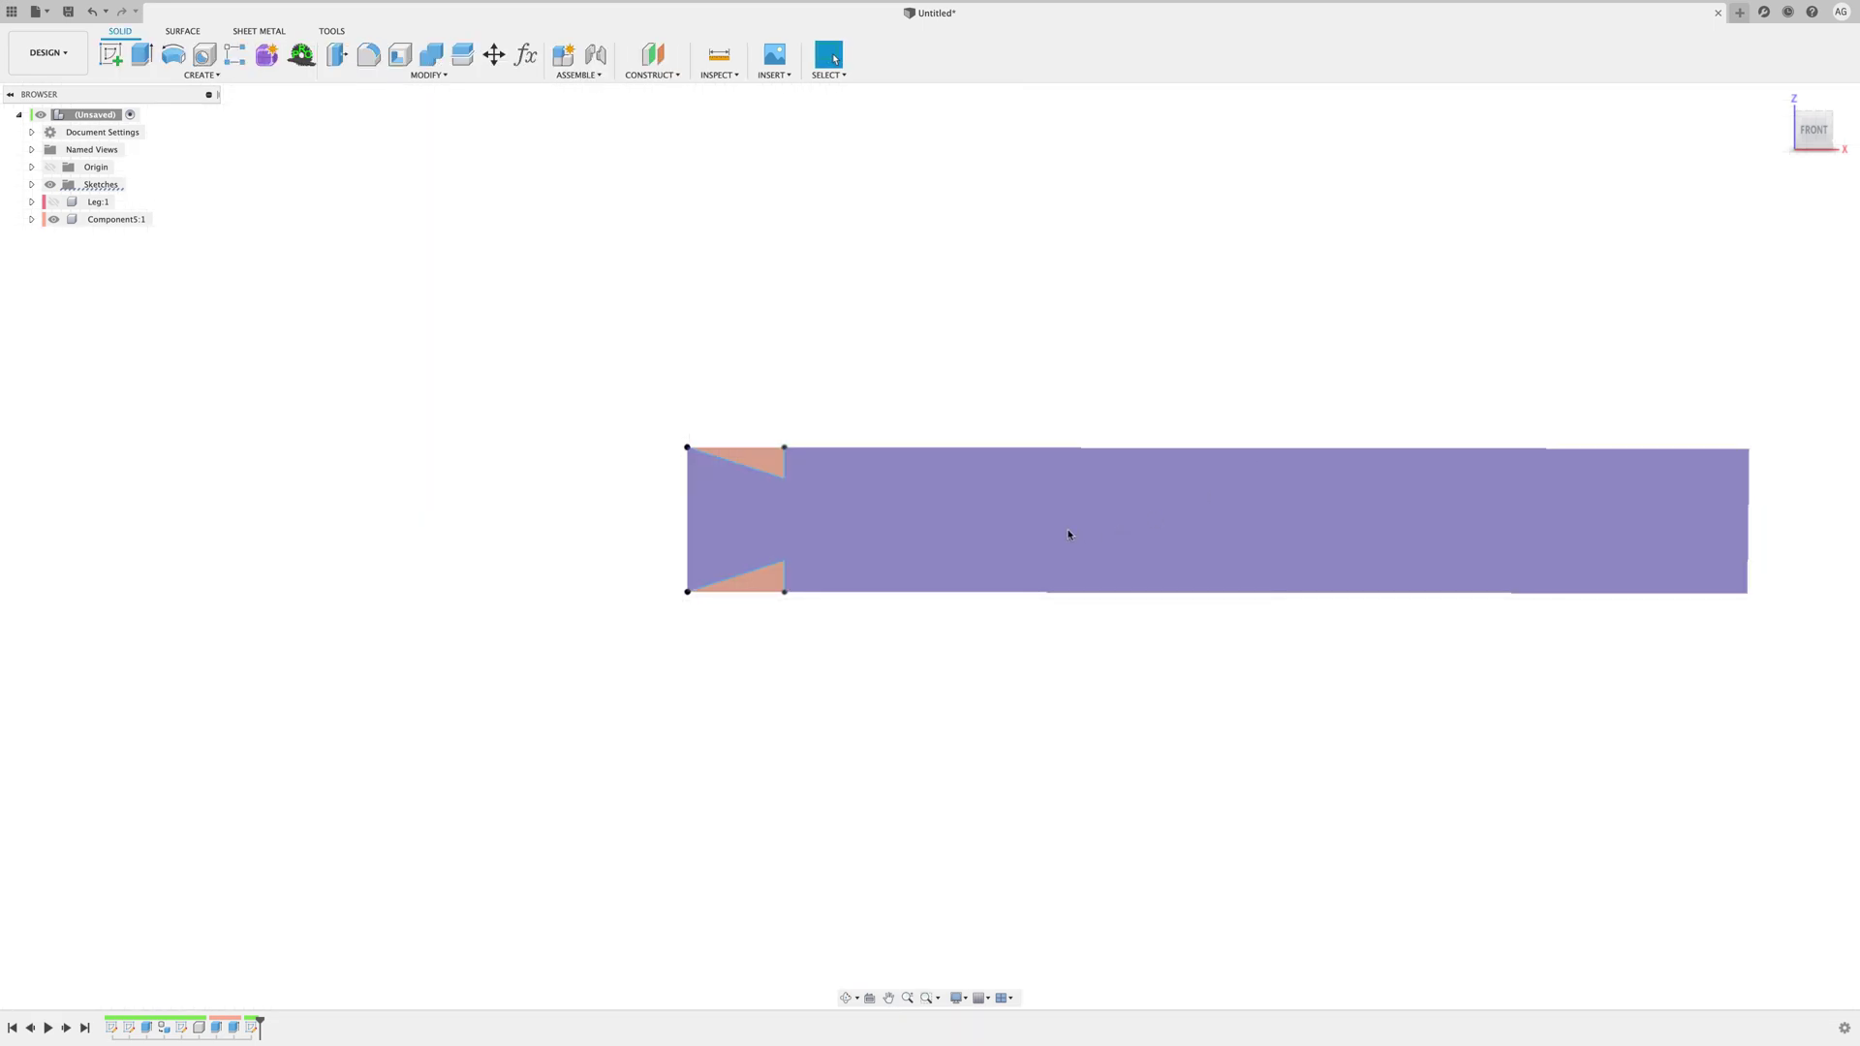
Step: Extrude both triangular profiles as a cut through the rail's thickness to form a dovetail-shaped tenon
click(761, 467)
click(763, 586)
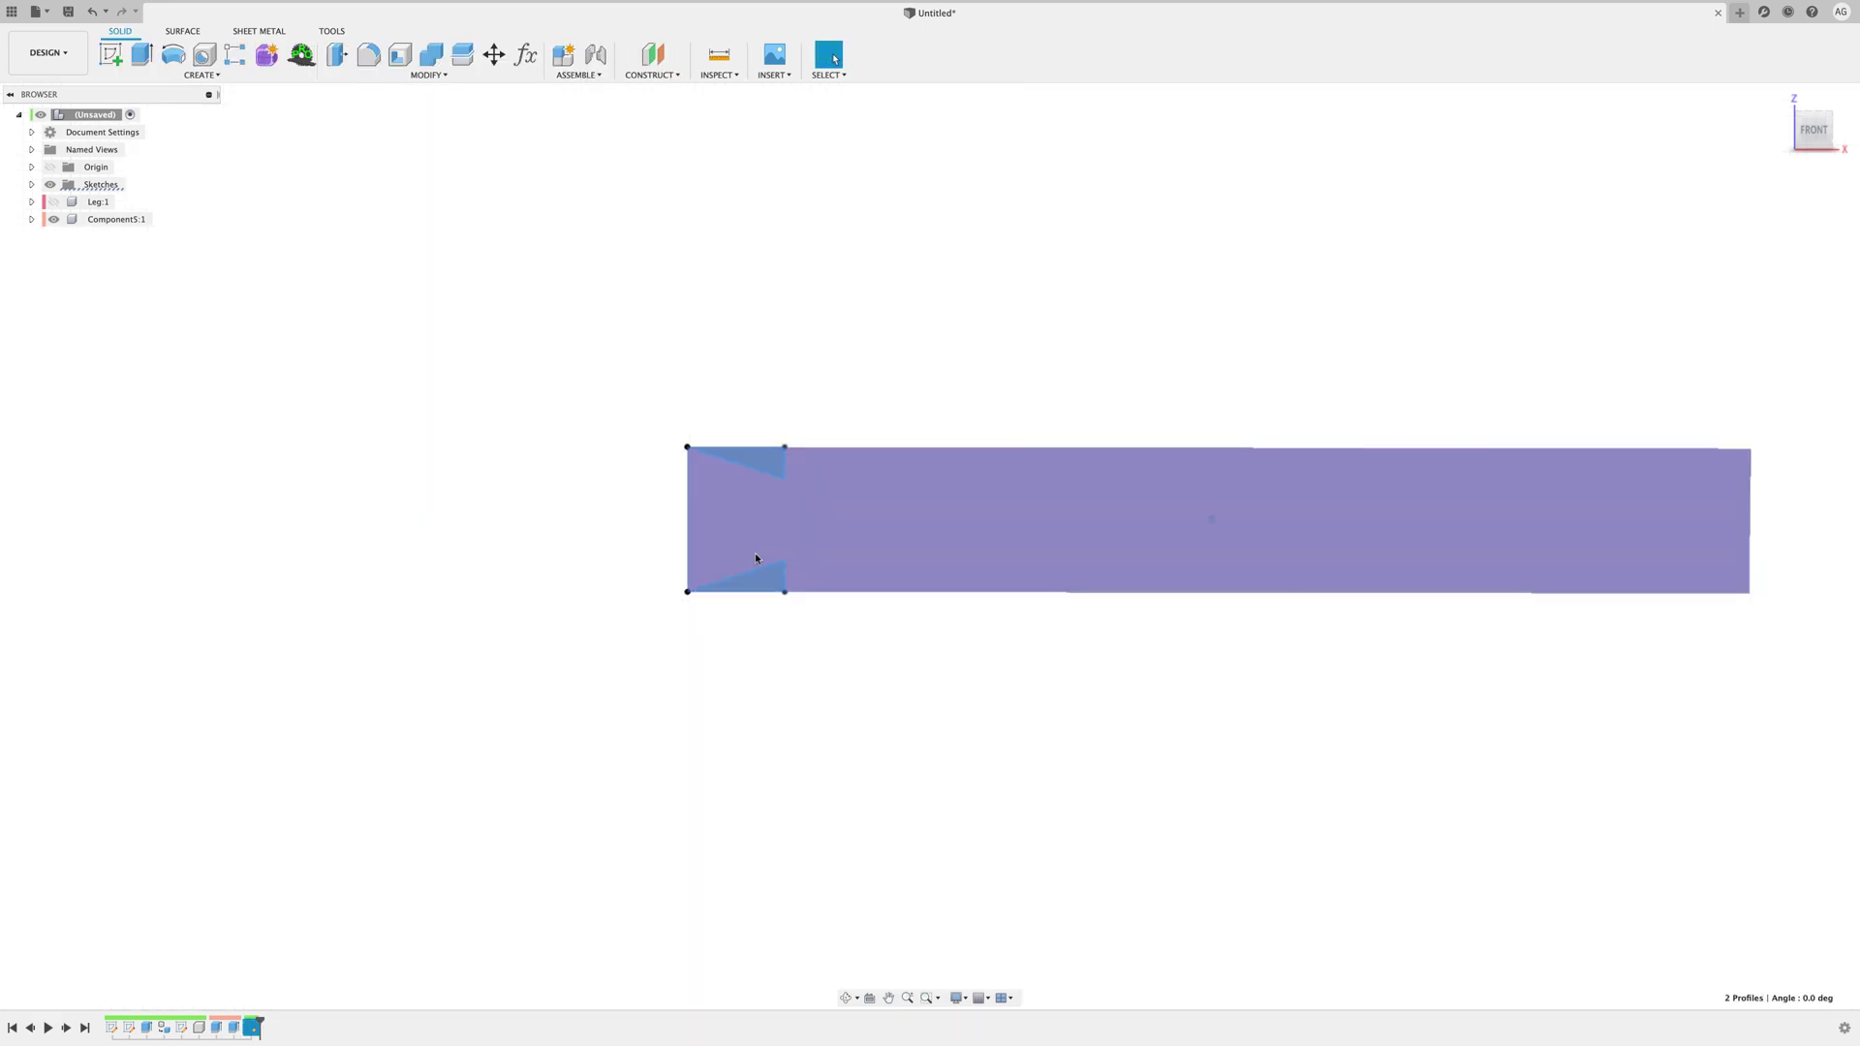
shift+middle_drag(756, 558, 823, 476)
click(141, 54)
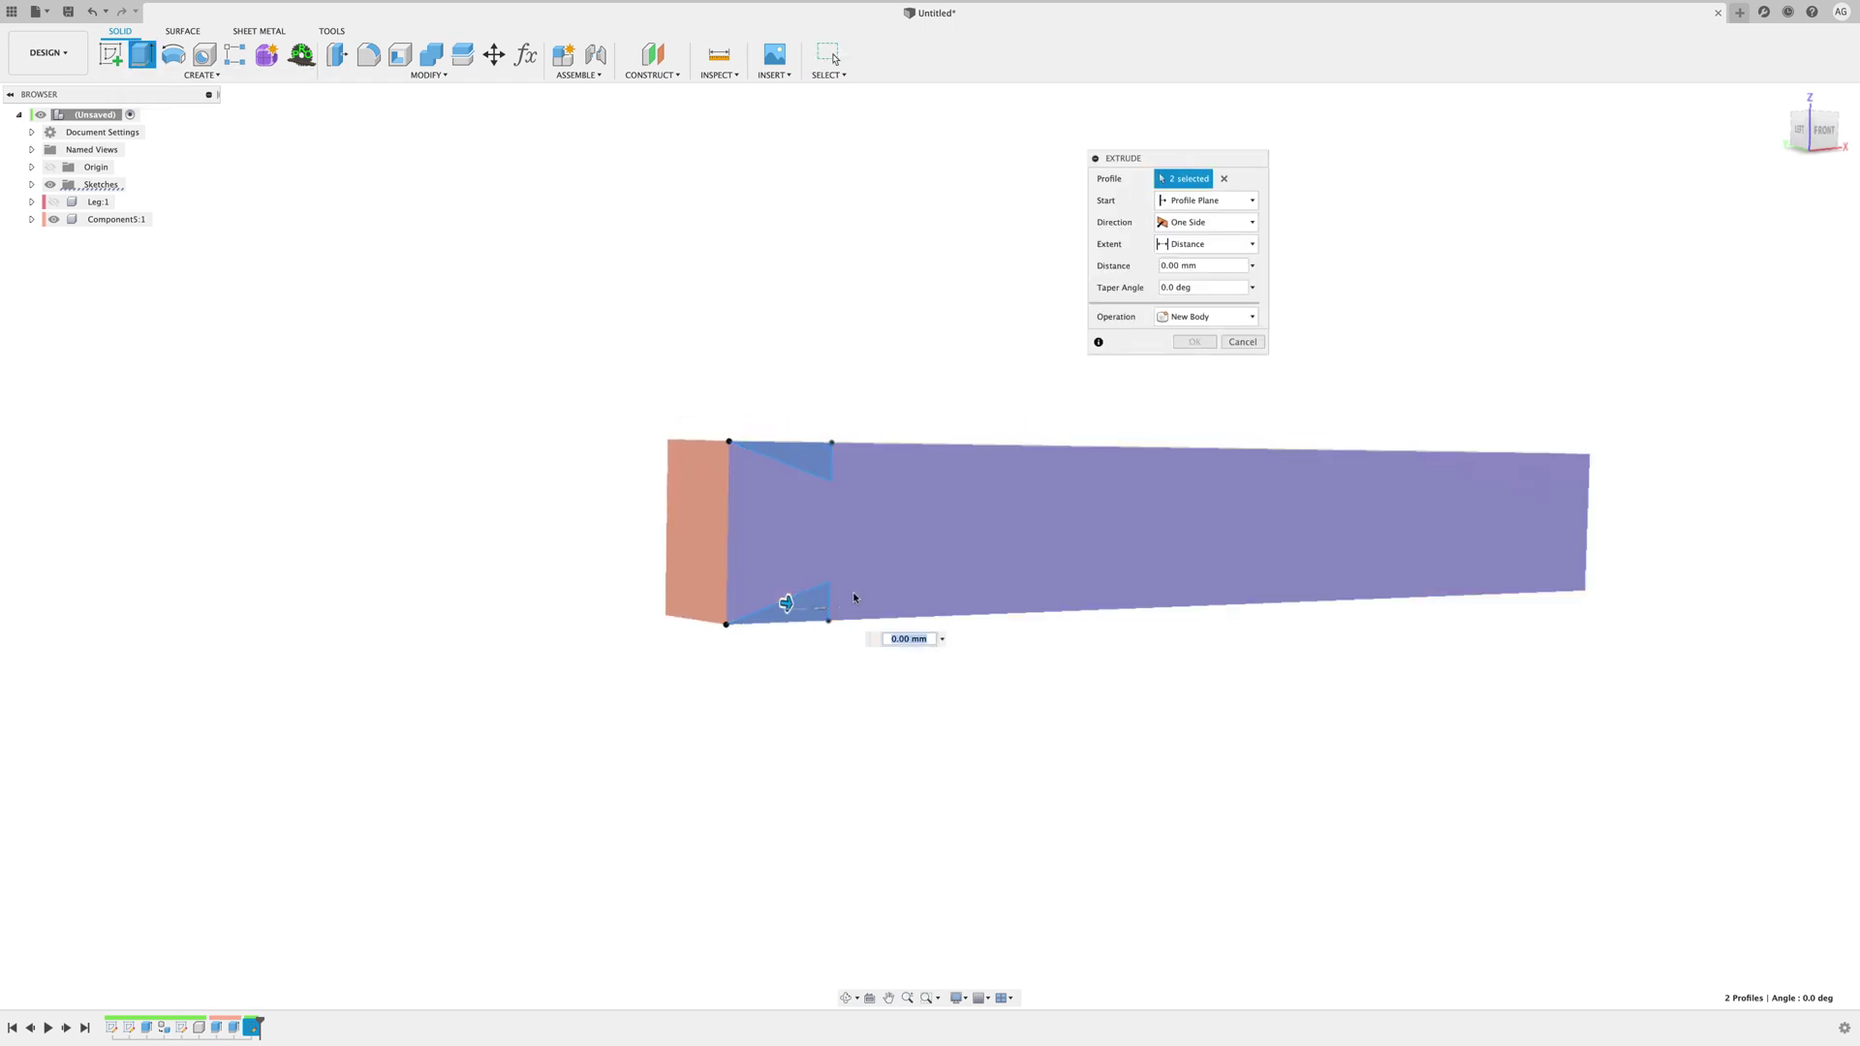
drag(783, 604, 656, 606)
click(1195, 364)
shift+scroll(1144, 357, up, 10)
shift+scroll(1144, 356, up, 10)
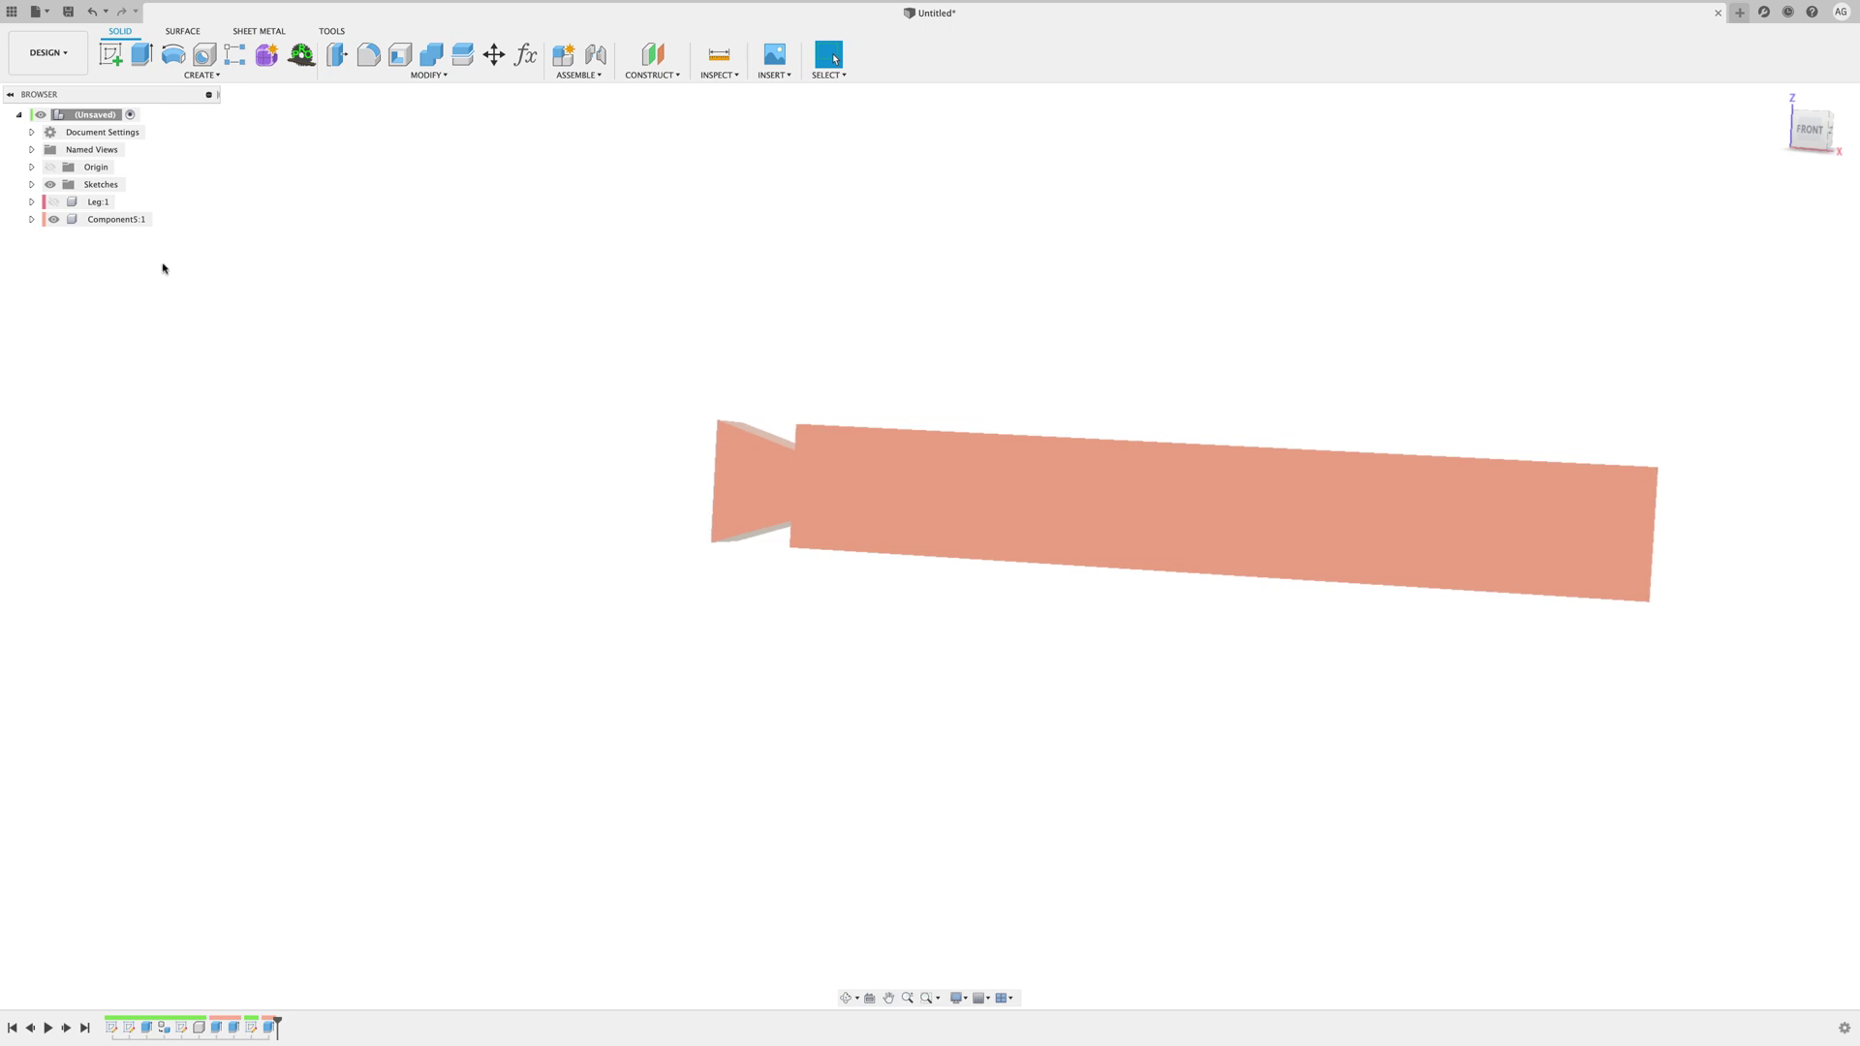
Step: Show the leg again and cut the dovetailed rail out of it using Combine, with Keep Tools enabled
click(54, 202)
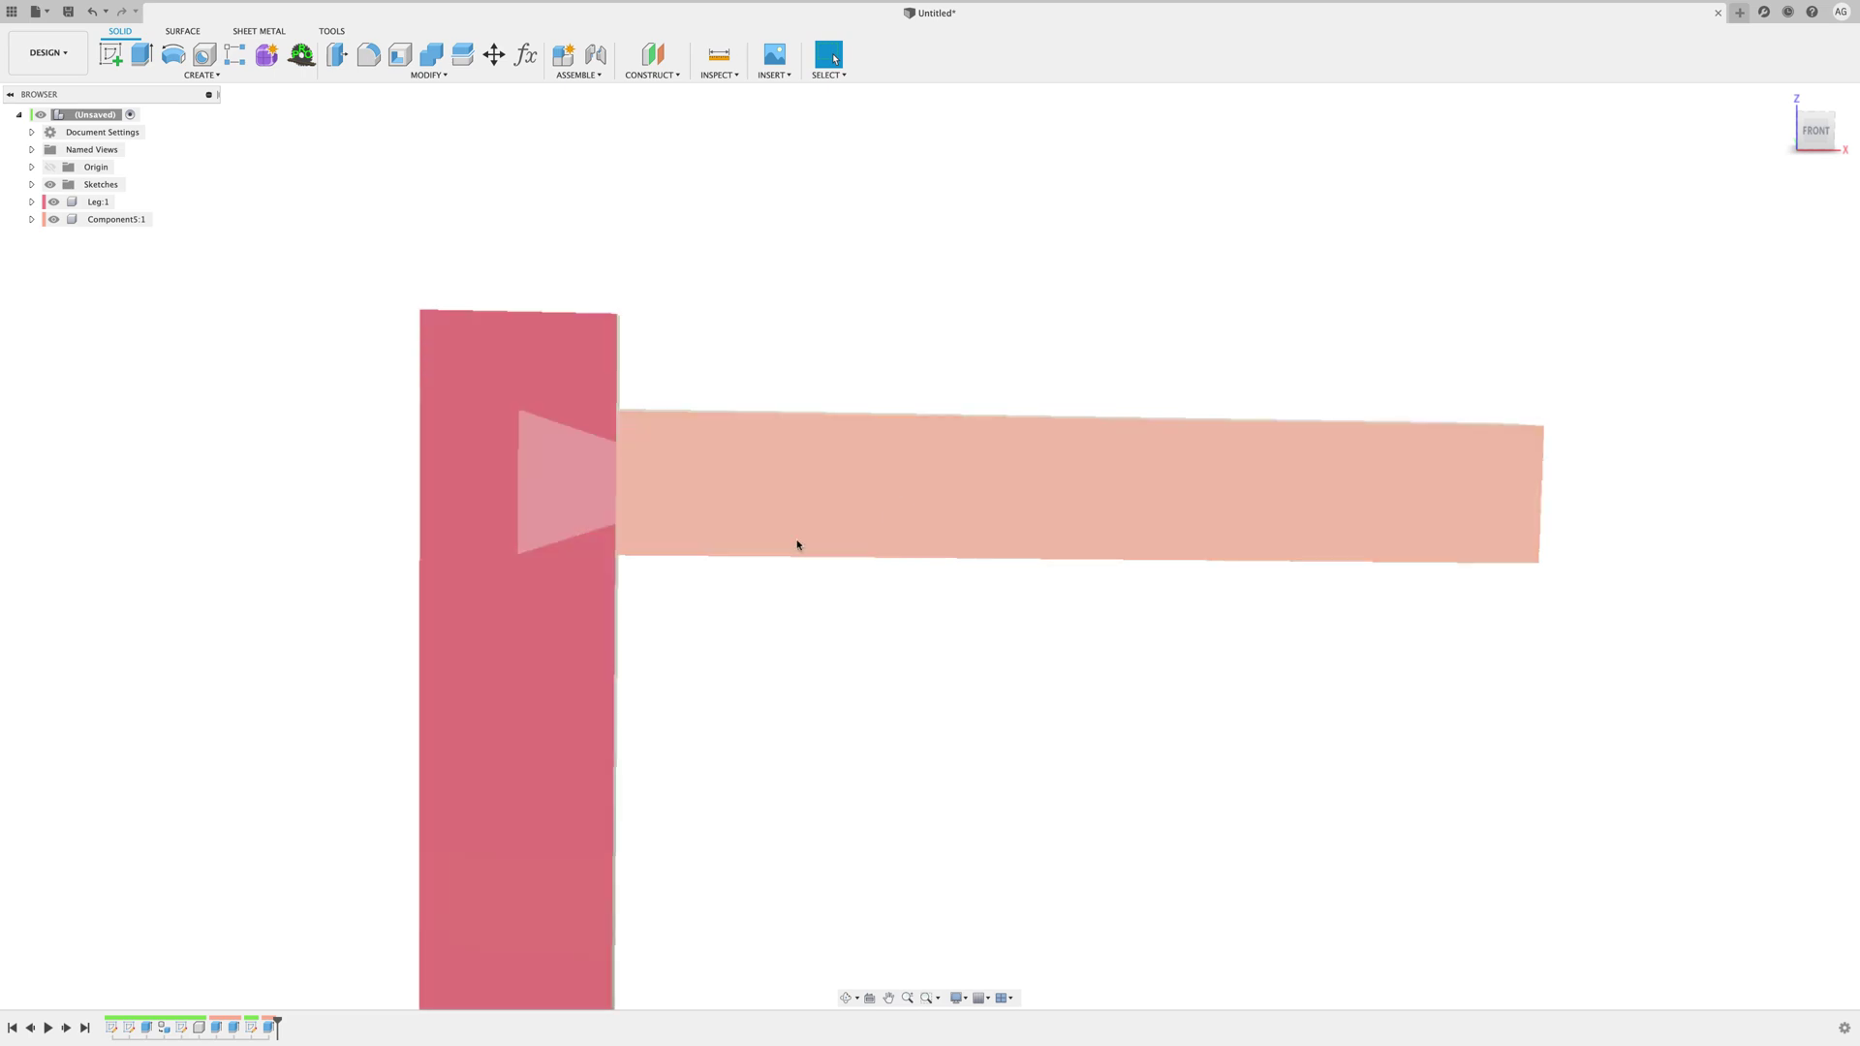
shift+middle_drag(797, 544, 1035, 314)
scroll(1035, 314, down, 1)
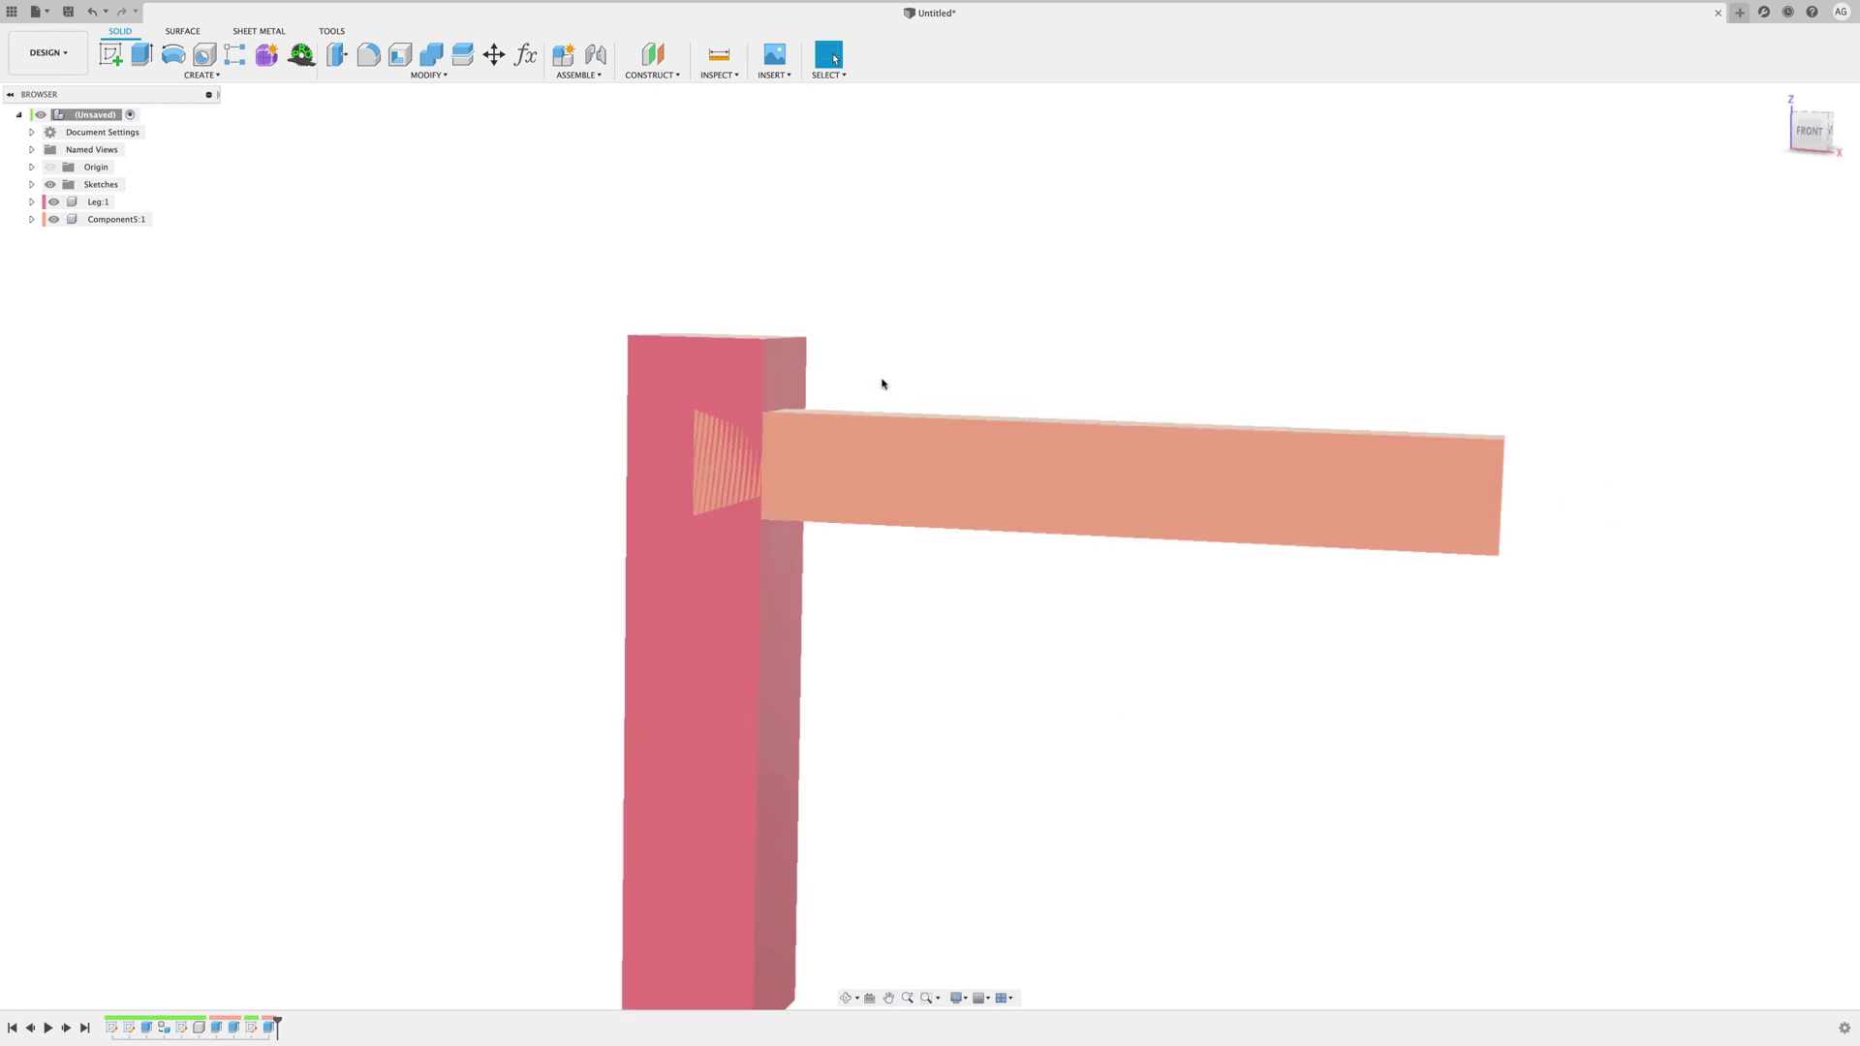
scroll(881, 384, down, 1)
scroll(882, 384, down, 3)
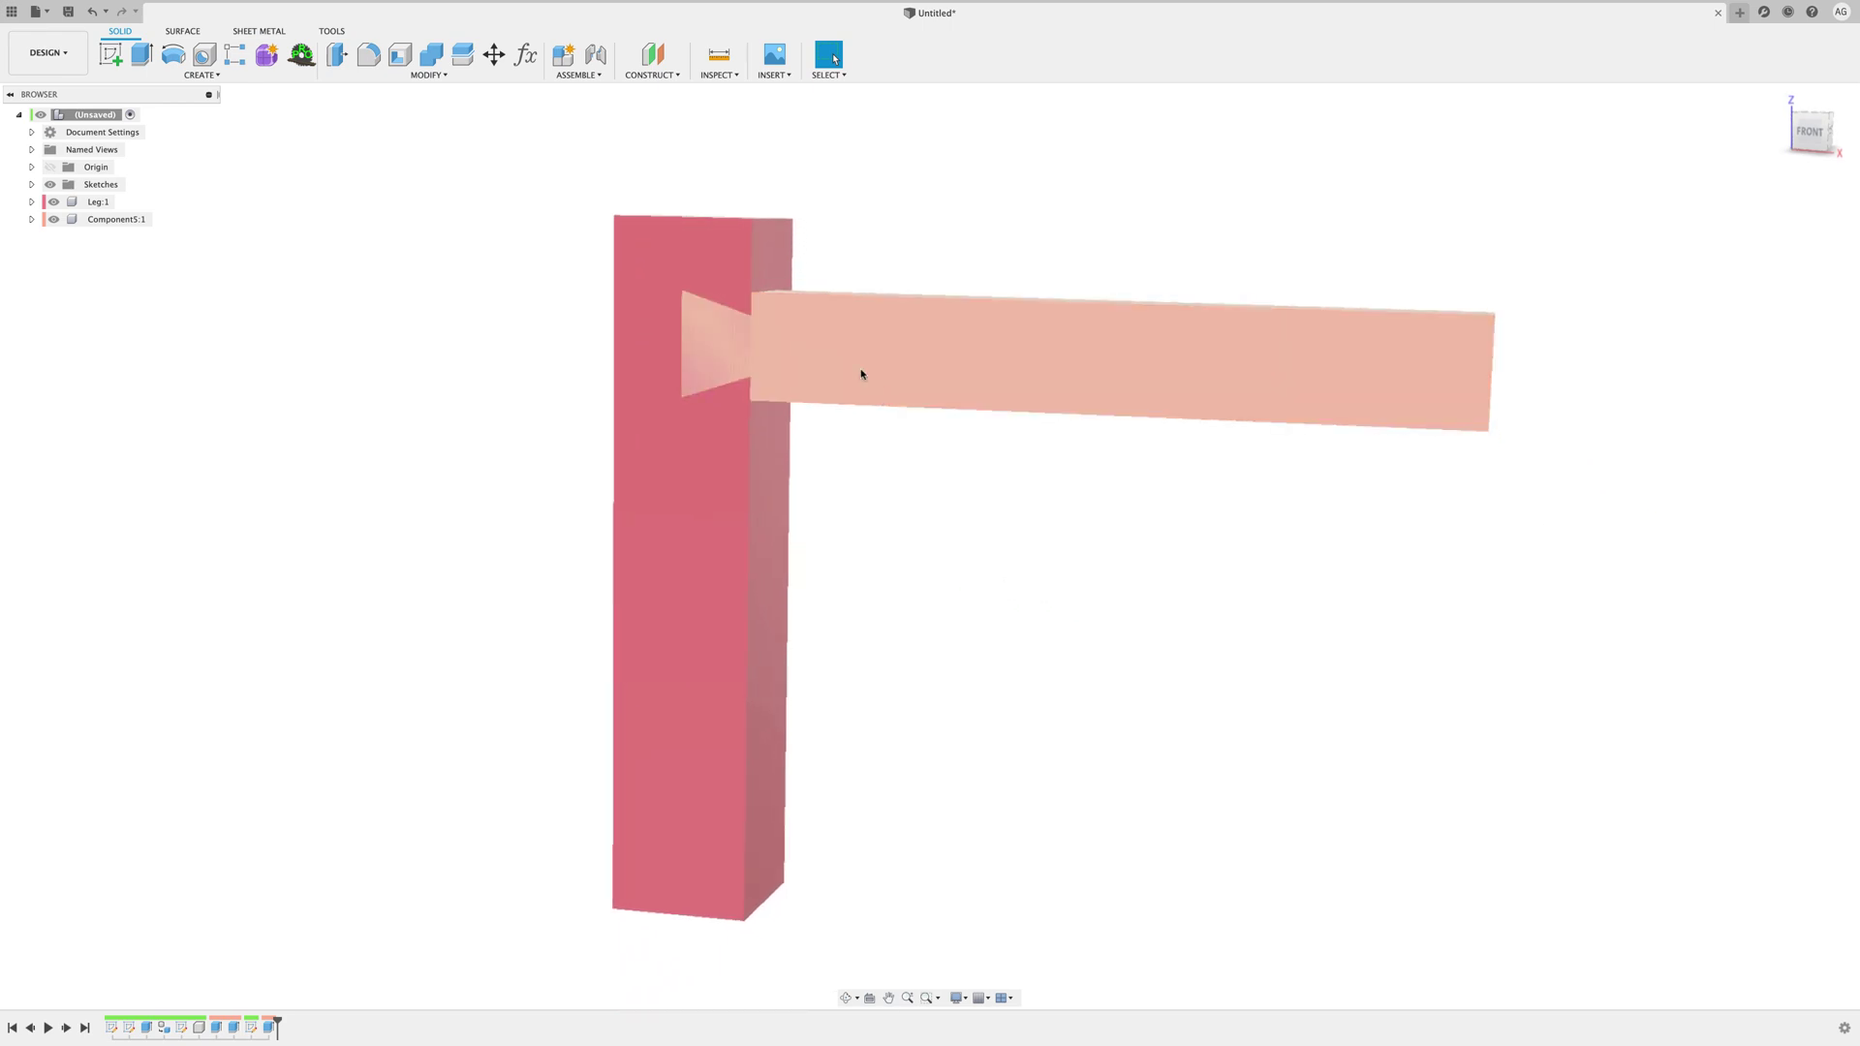
click(431, 60)
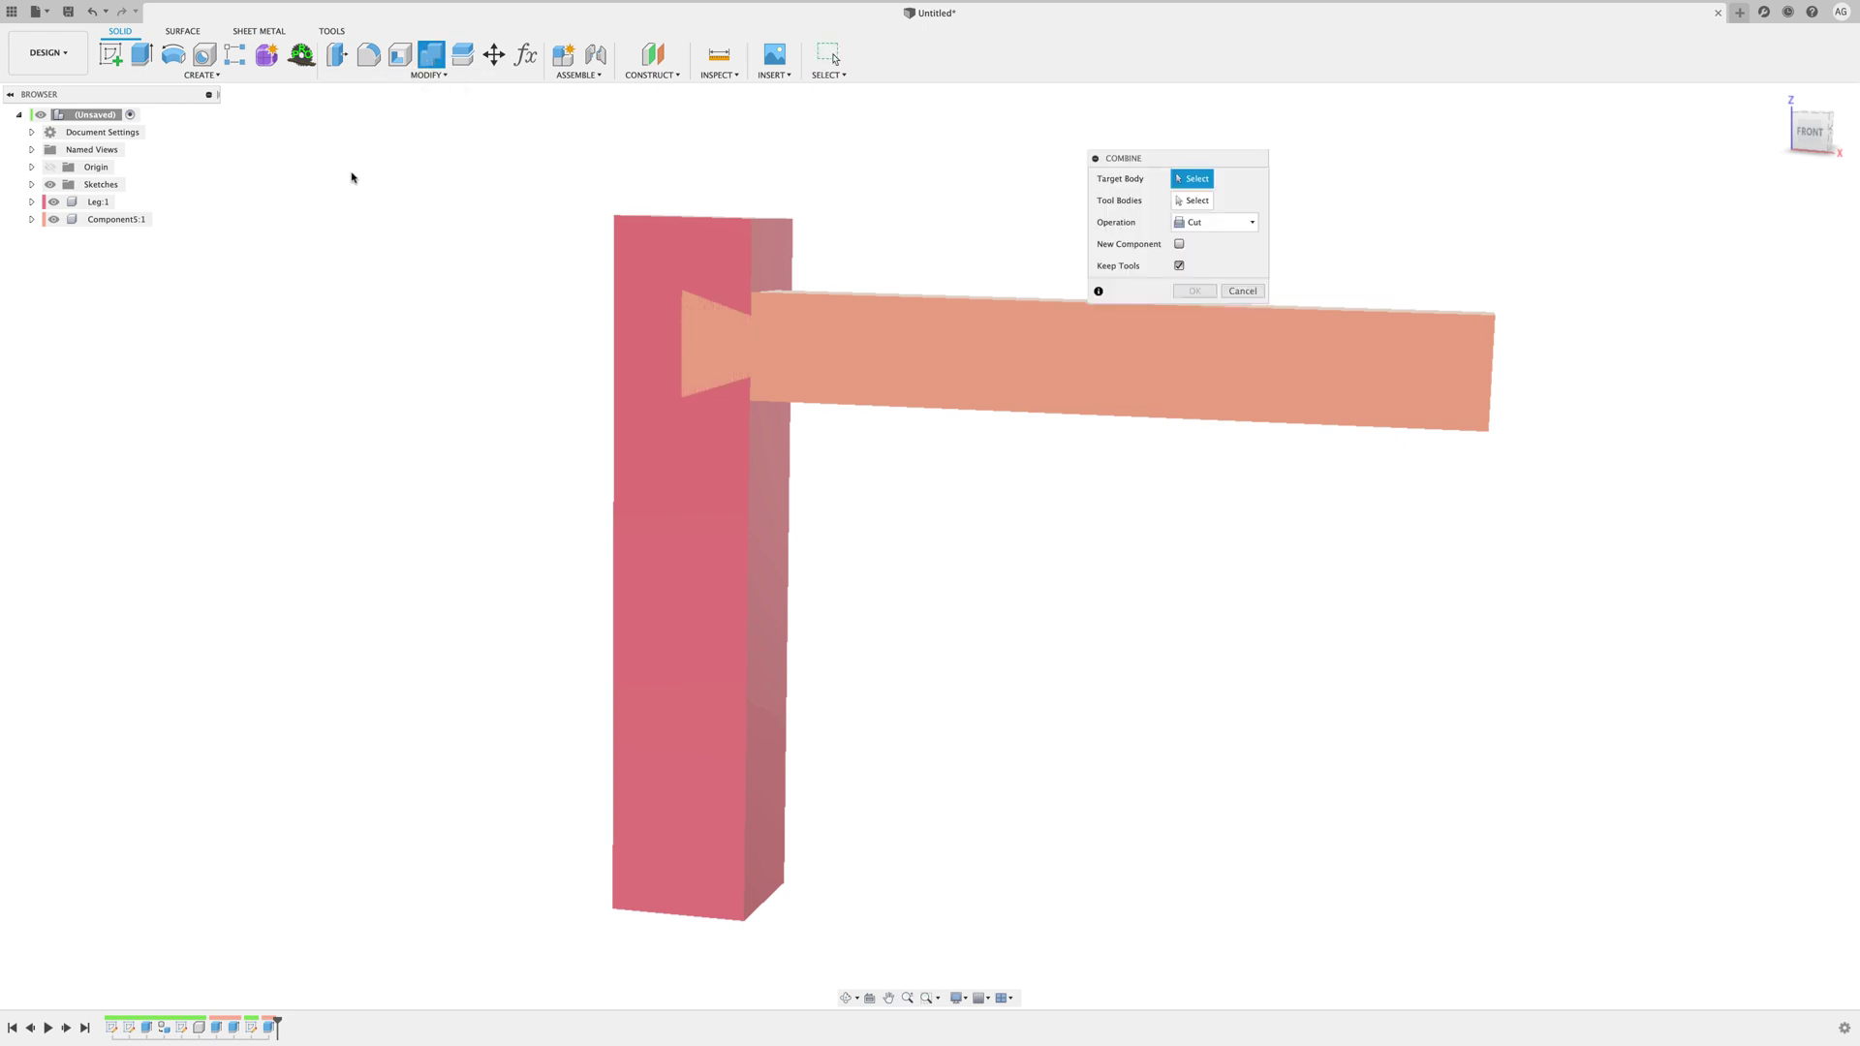
click(666, 248)
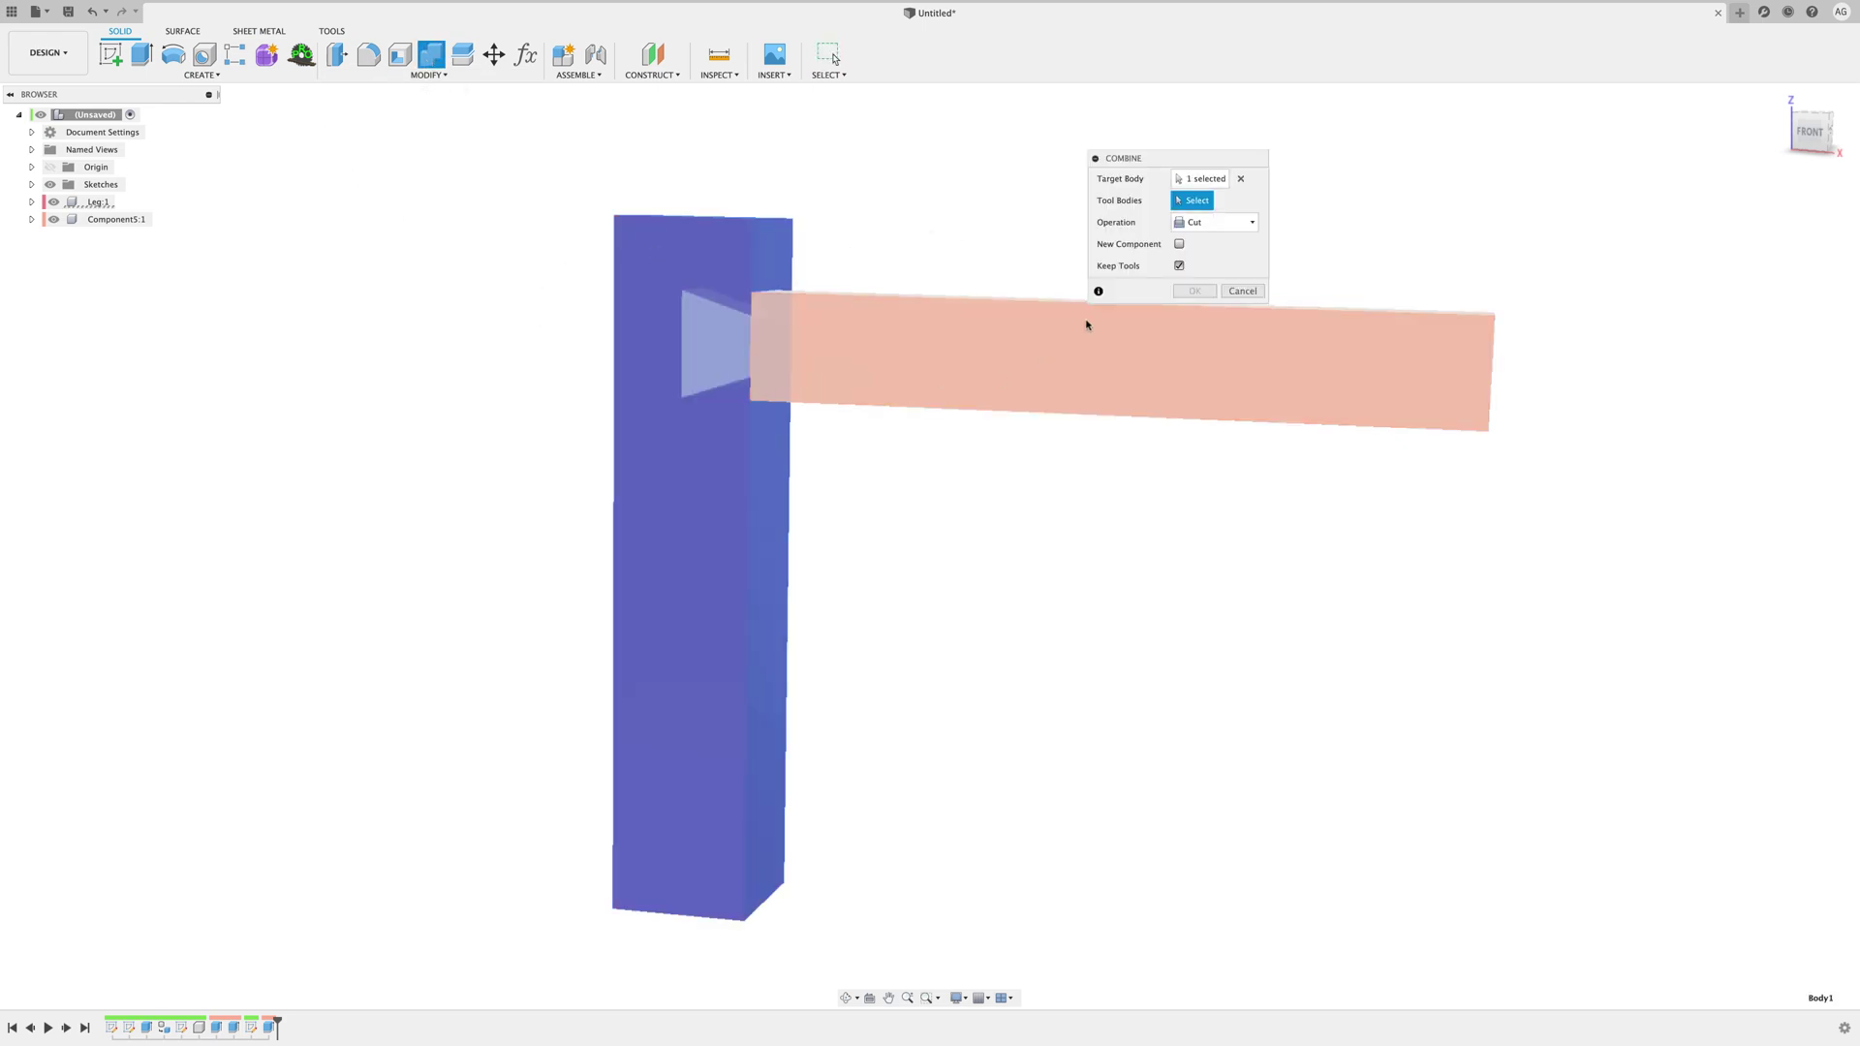
click(920, 377)
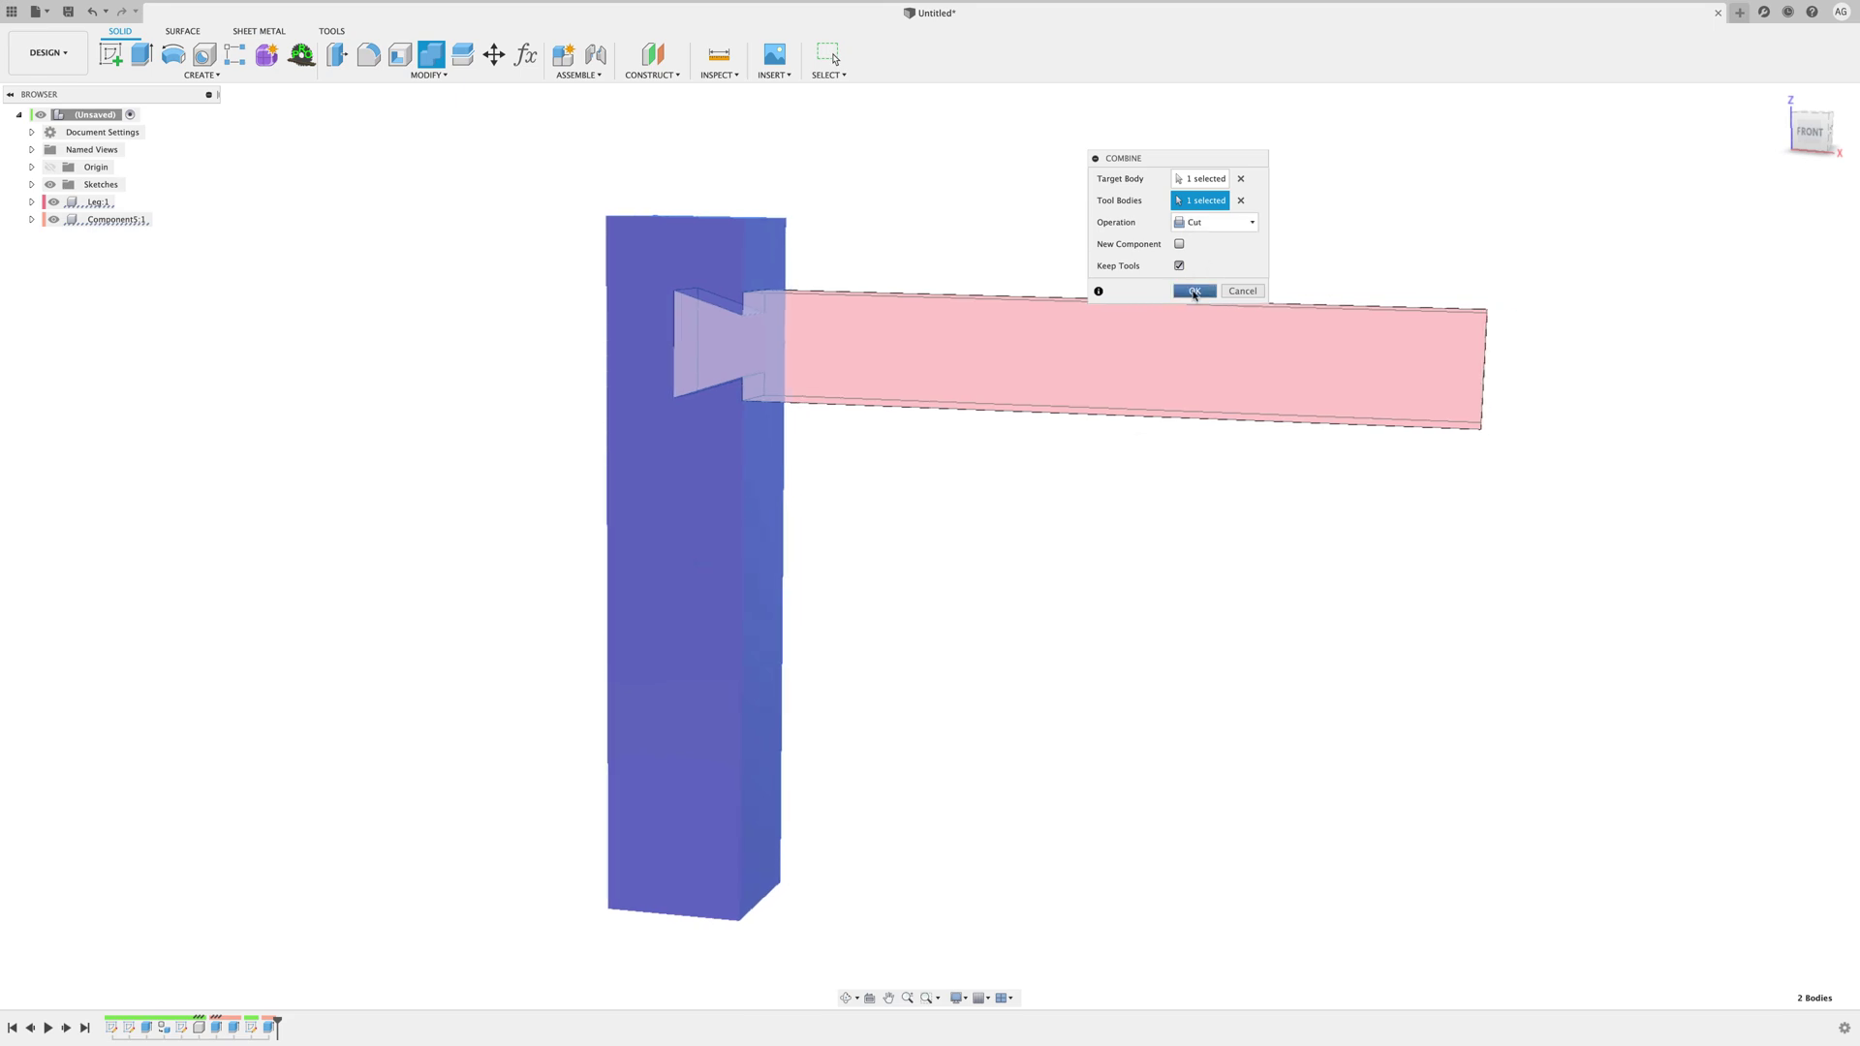
click(1194, 291)
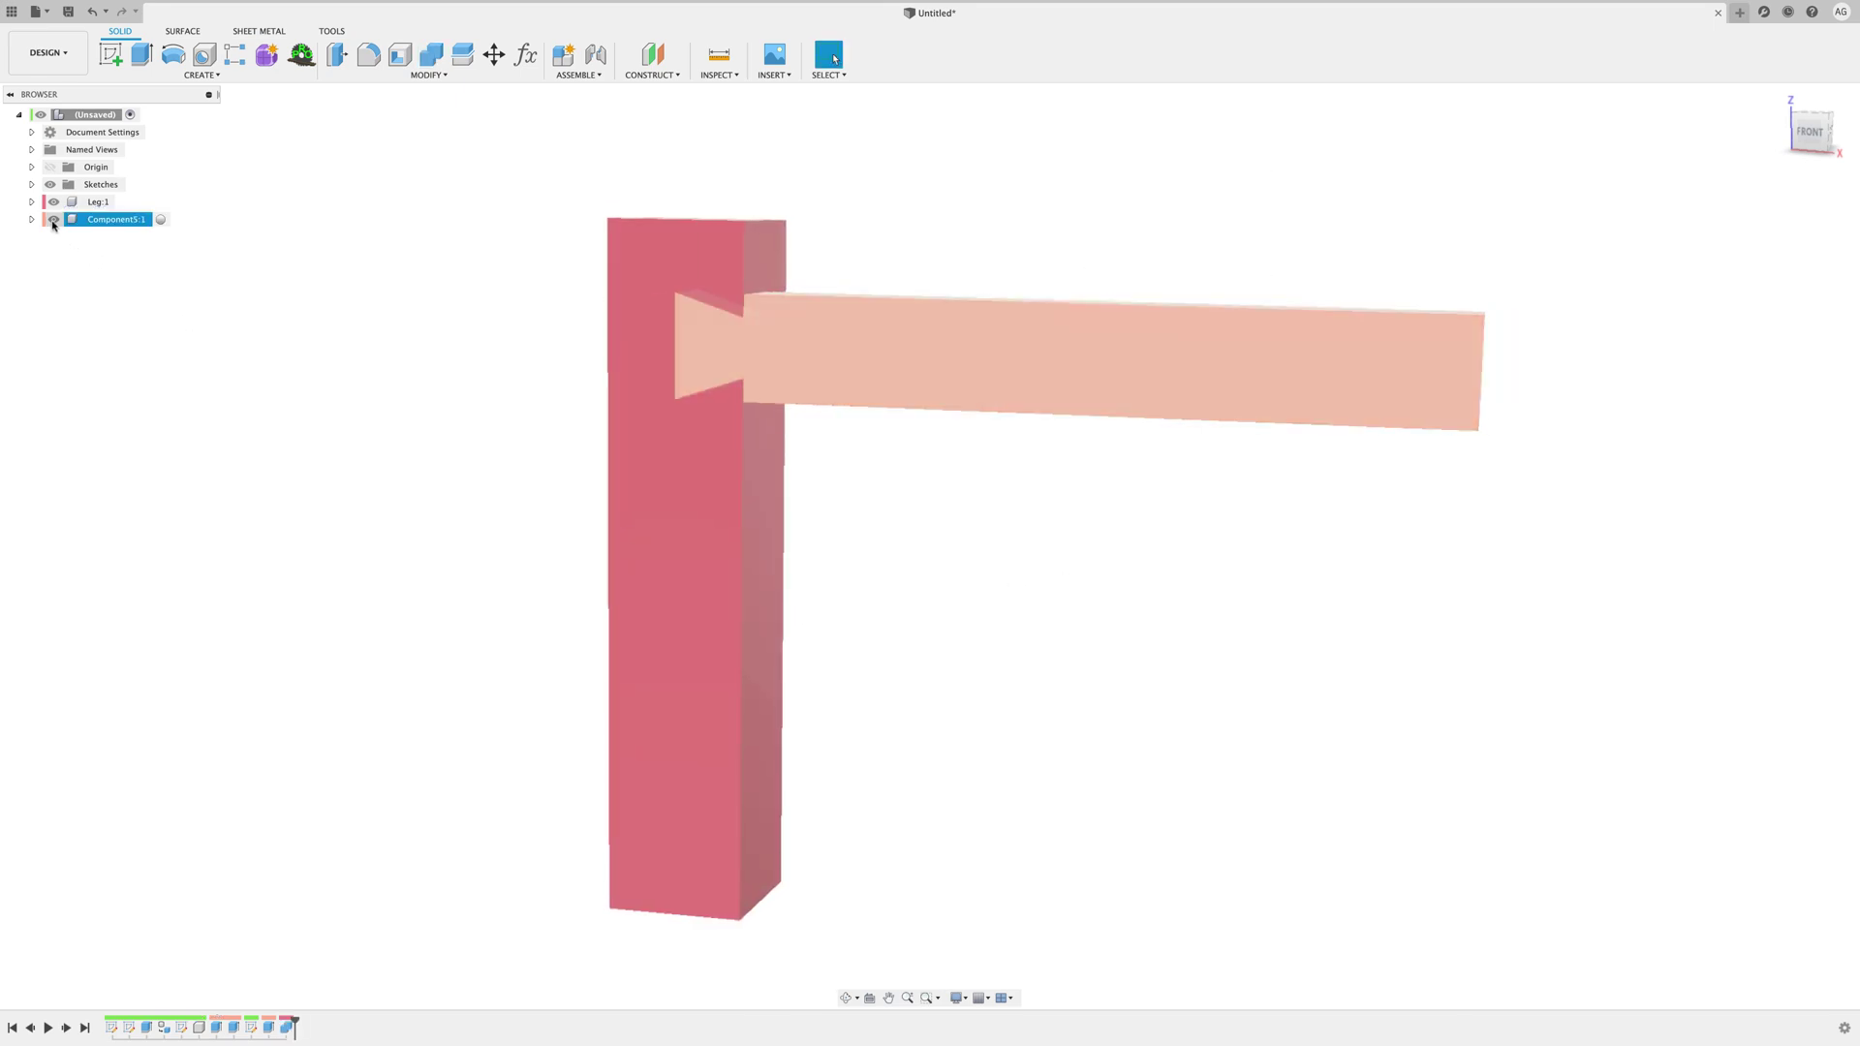
Step: Hide the rail to inspect the dovetail socket in the leg, and show it again to examine the assembled joint
click(53, 220)
shift+middle_drag(620, 331, 931, 327)
shift+scroll(931, 328, left, 3)
shift+scroll(931, 327, right, 4)
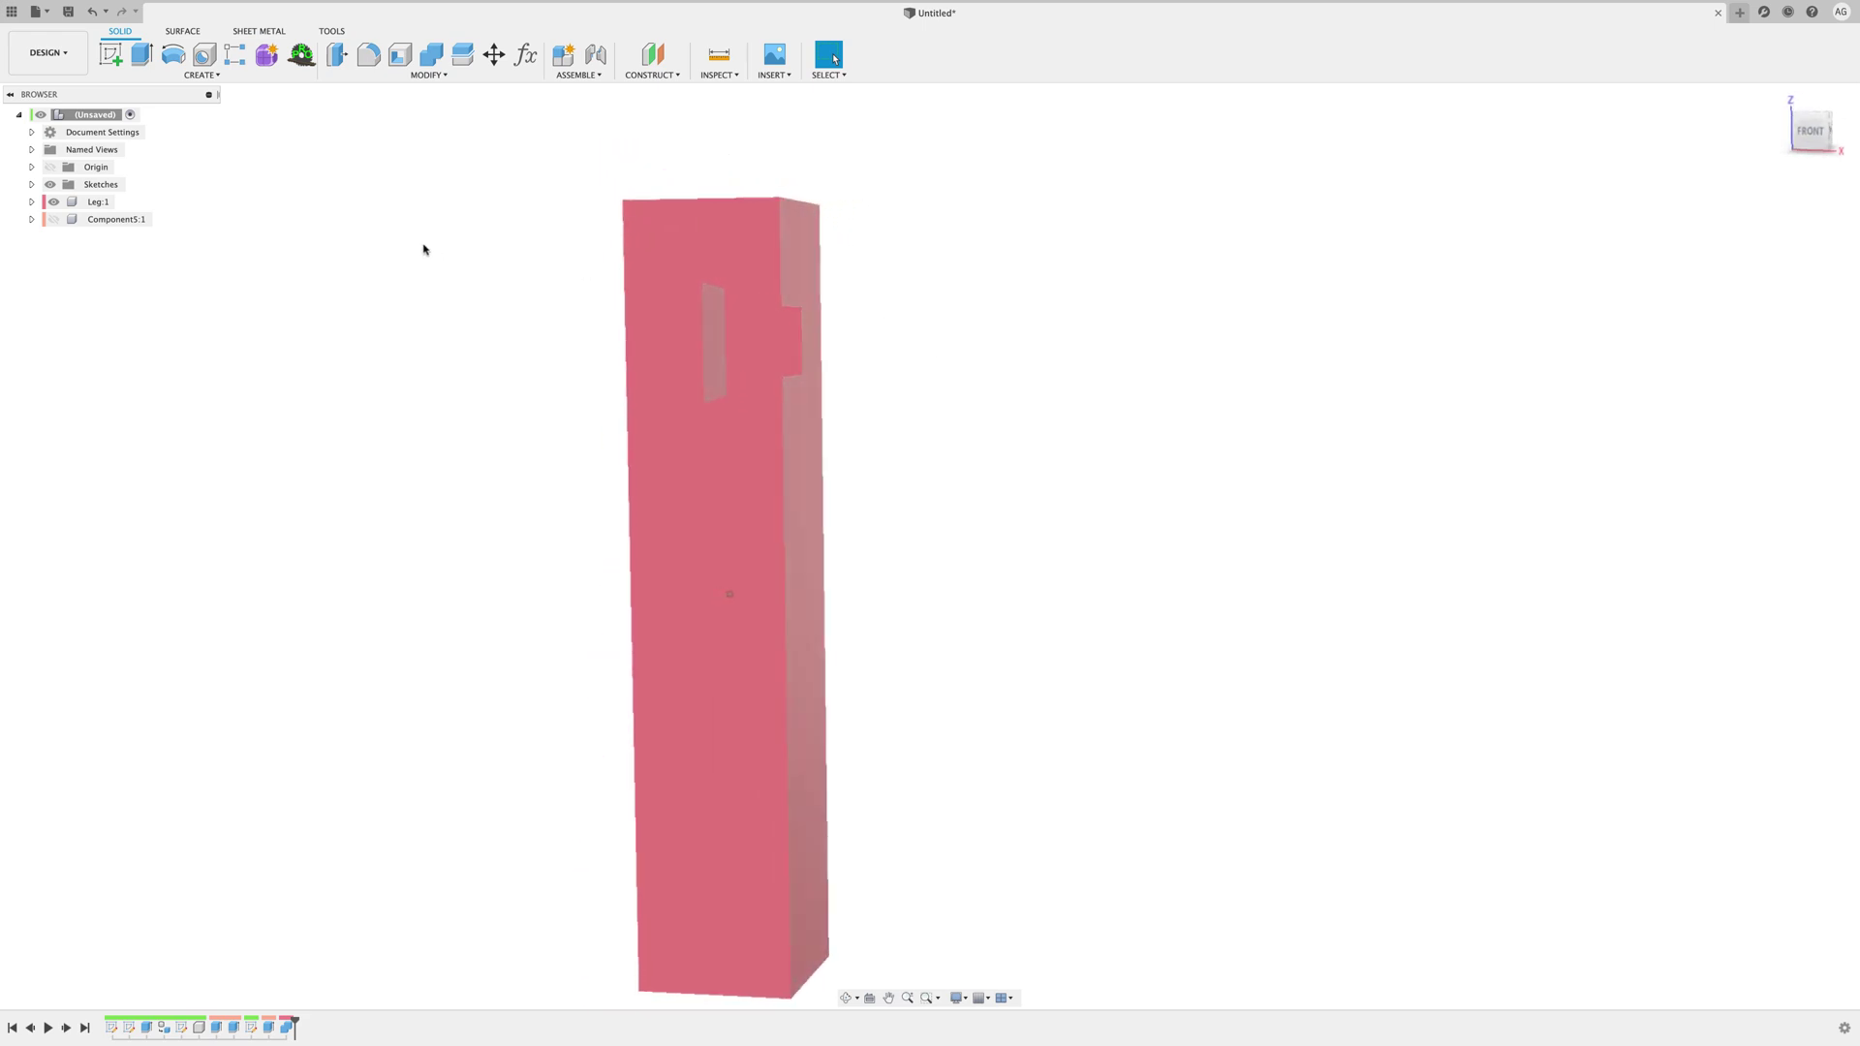
click(53, 219)
shift+middle_drag(969, 480, 1100, 494)
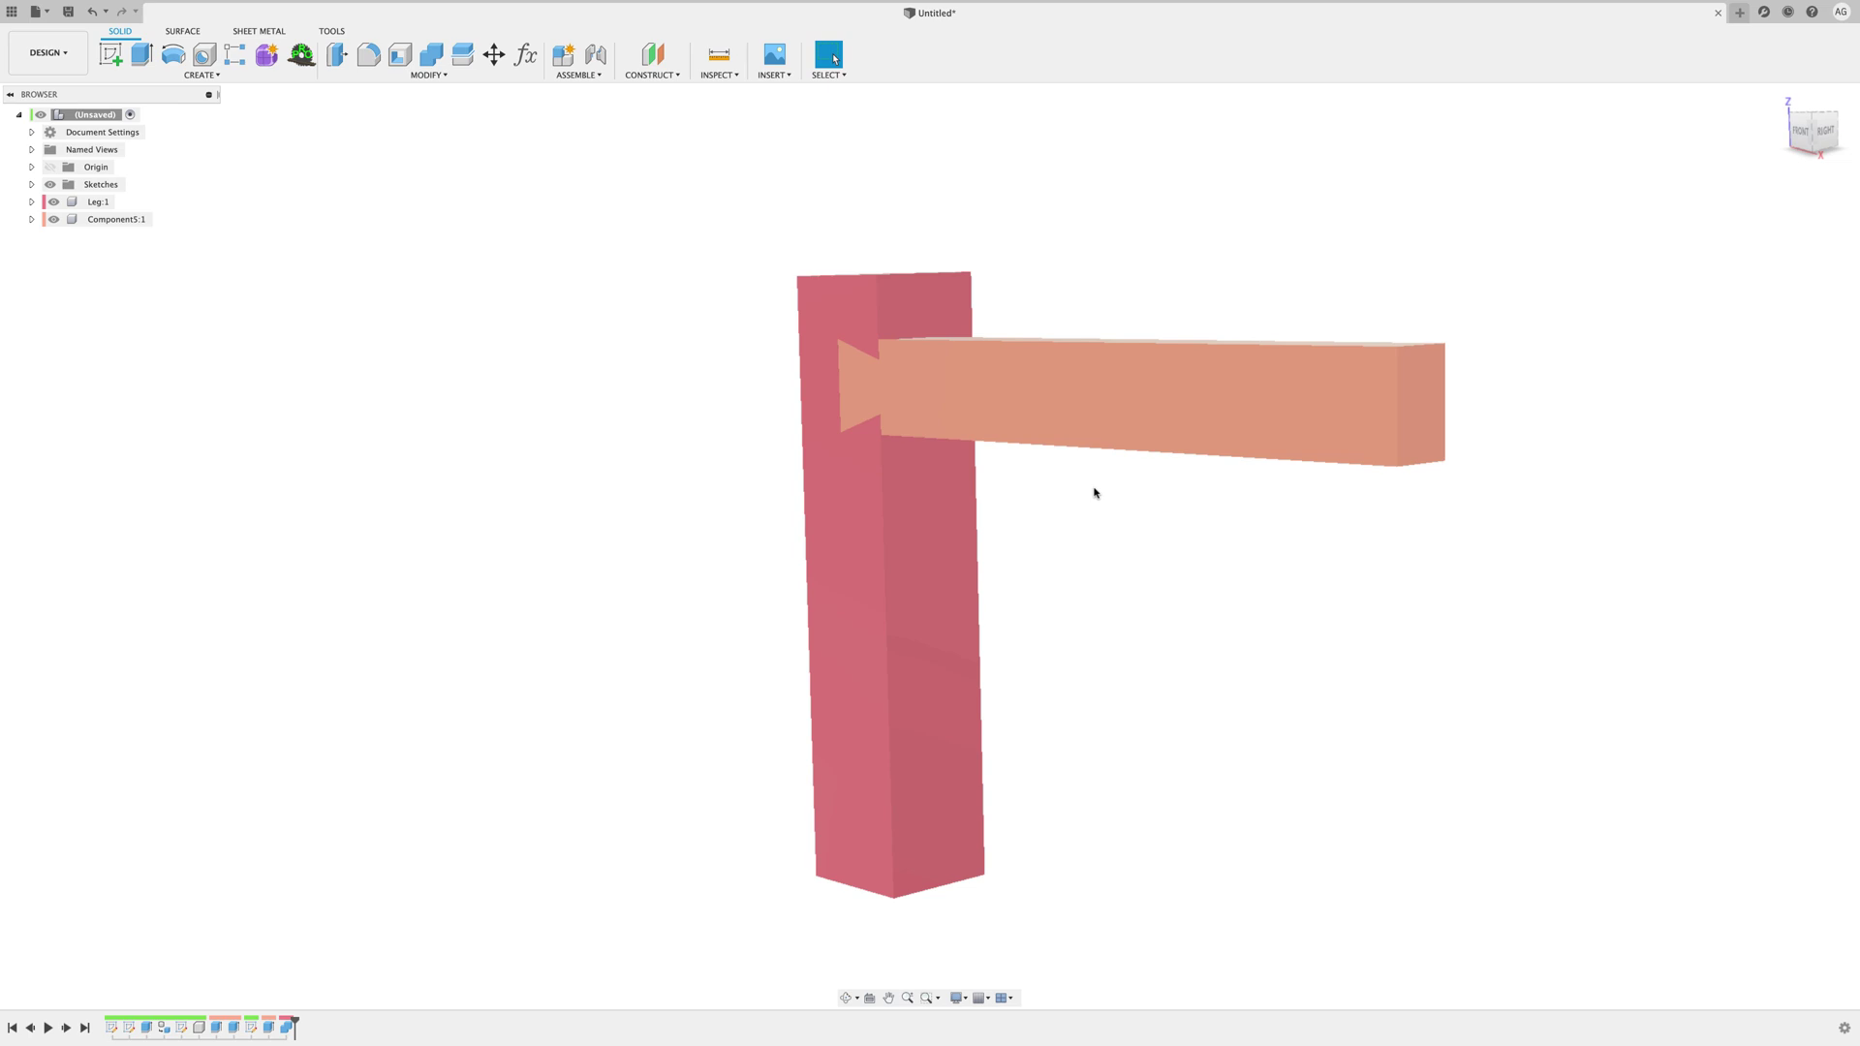
shift+scroll(1094, 493, right, 10)
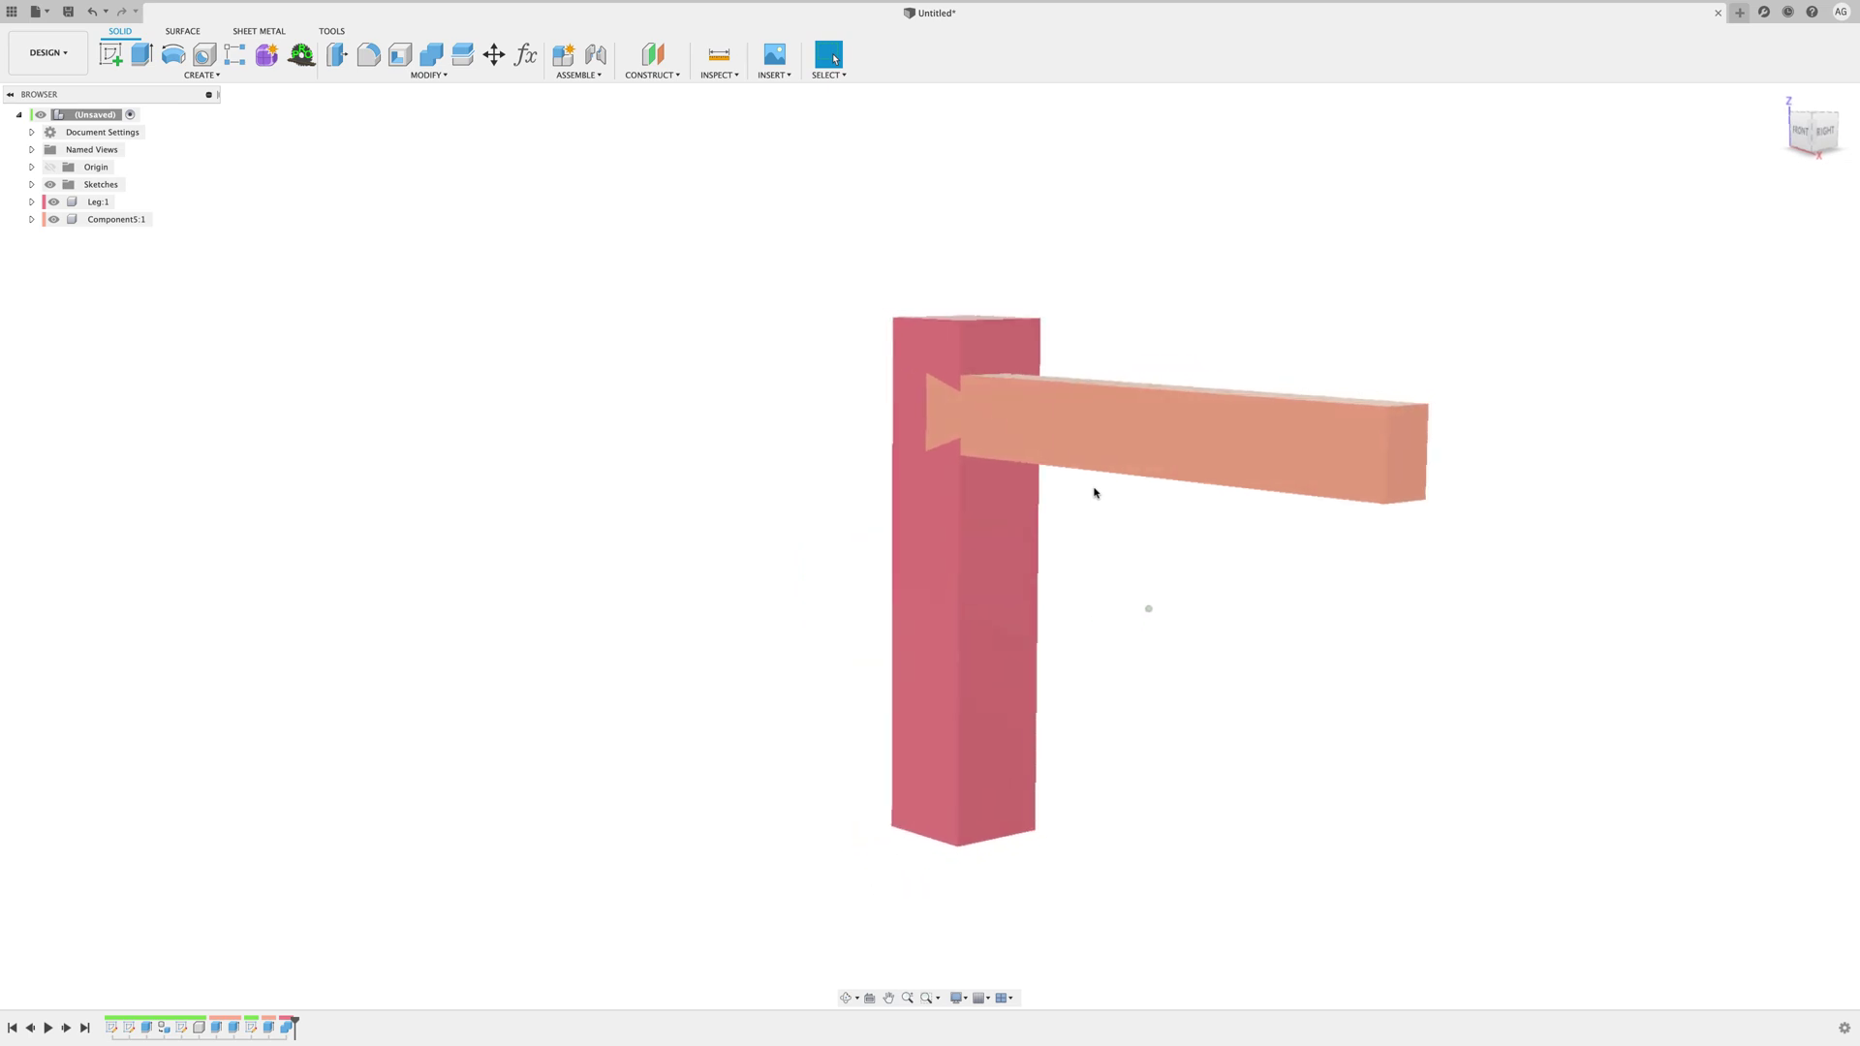